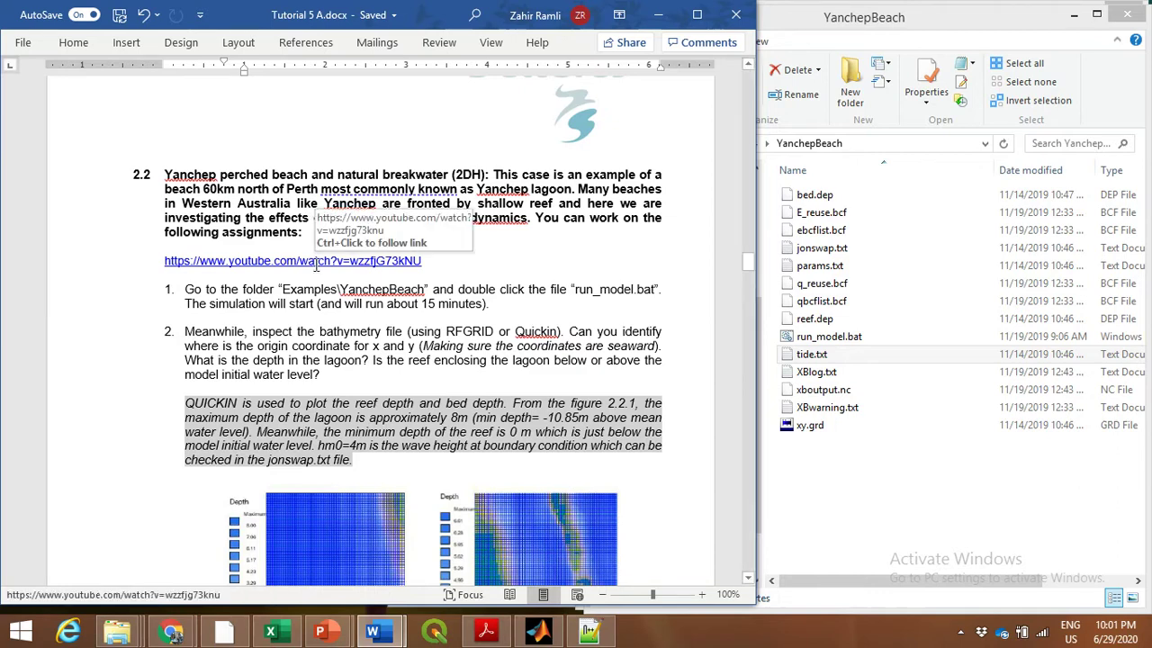
Place the insertion point after the YouTube link in the Word answers document.
click(445, 255)
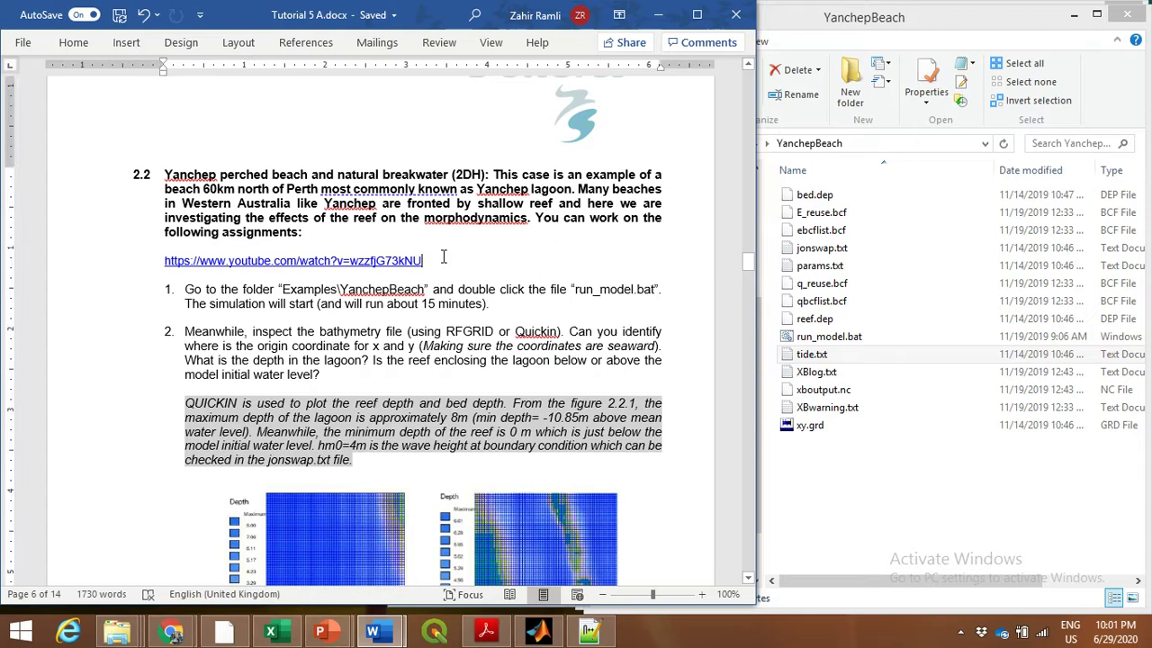
scroll(442, 255, down, 1)
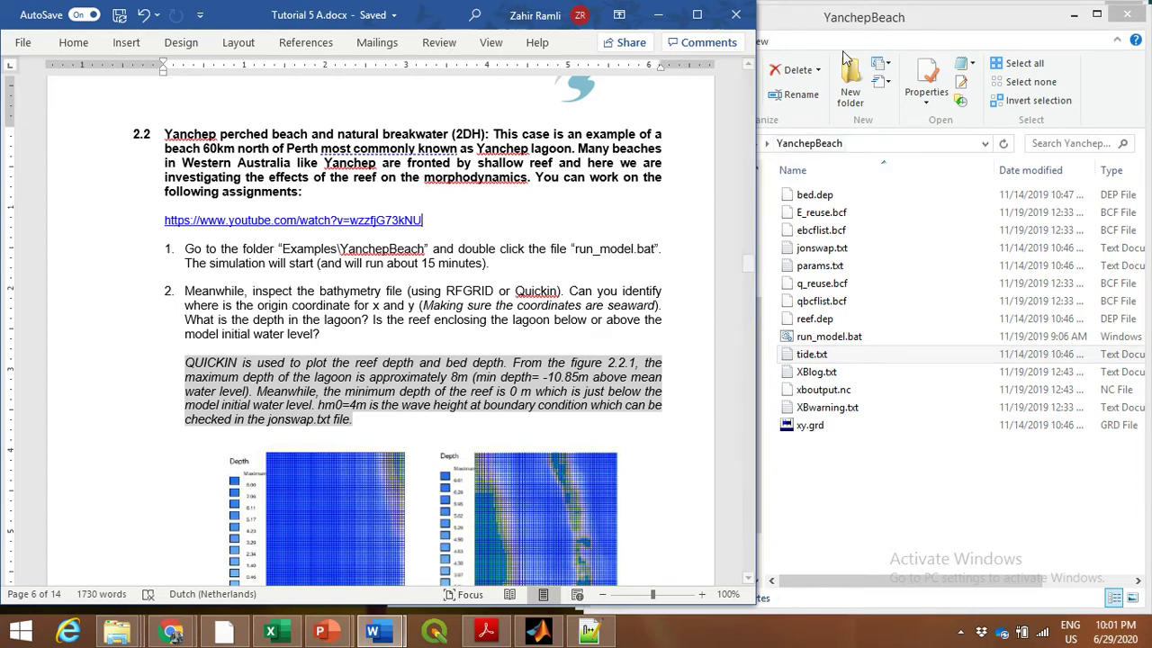
click(877, 27)
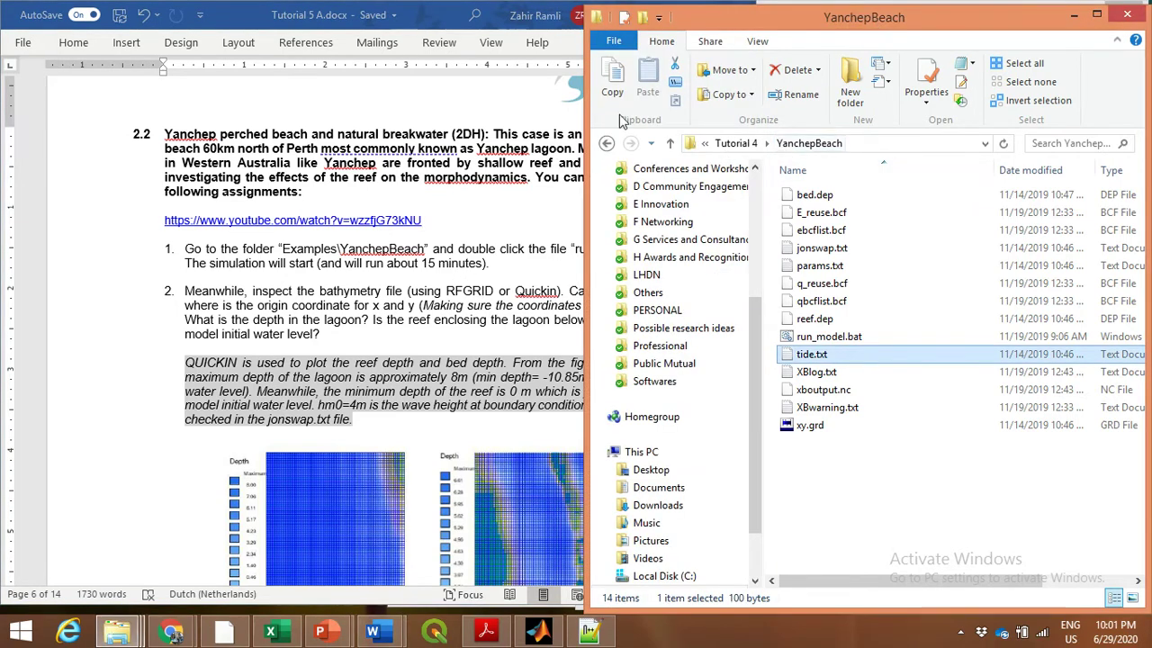
click(232, 20)
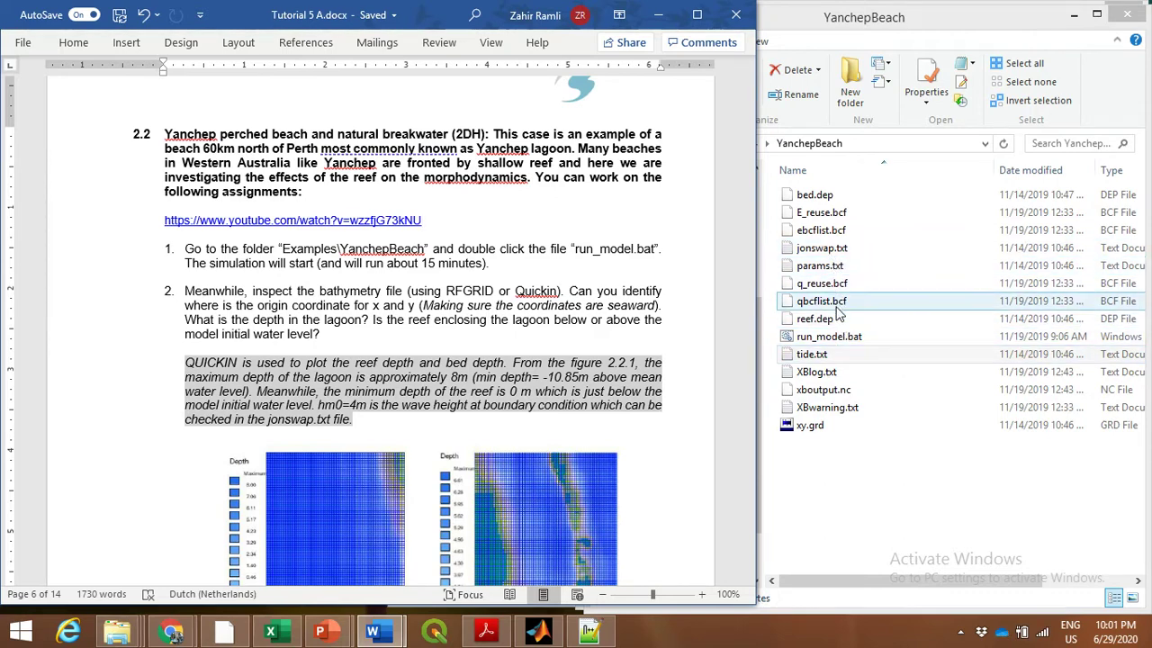
Open run_model.bat from the YanchepBeach folder for editing in Notepad++.
click(828, 337)
click(844, 353)
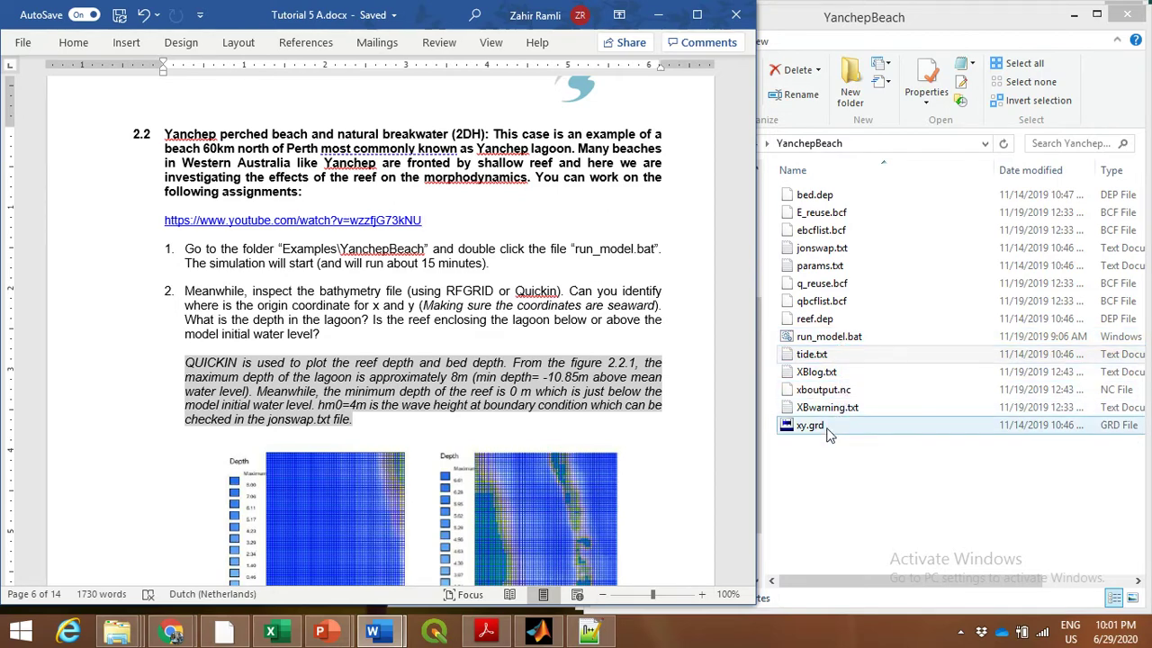
click(841, 337)
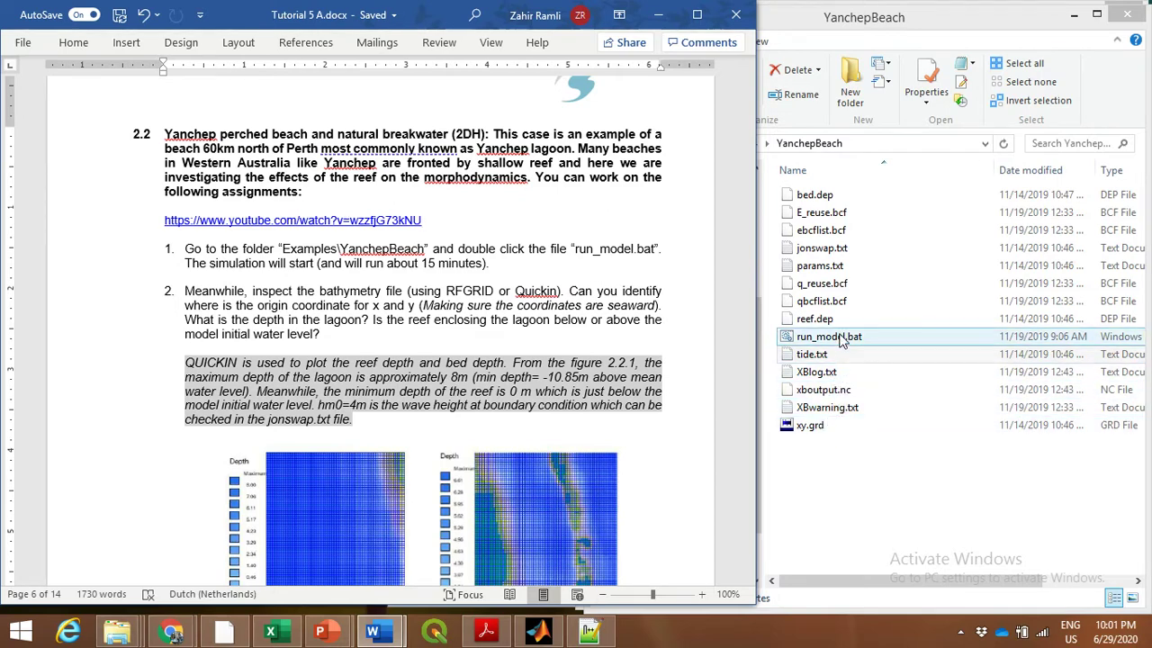
click(841, 337)
right_click(841, 337)
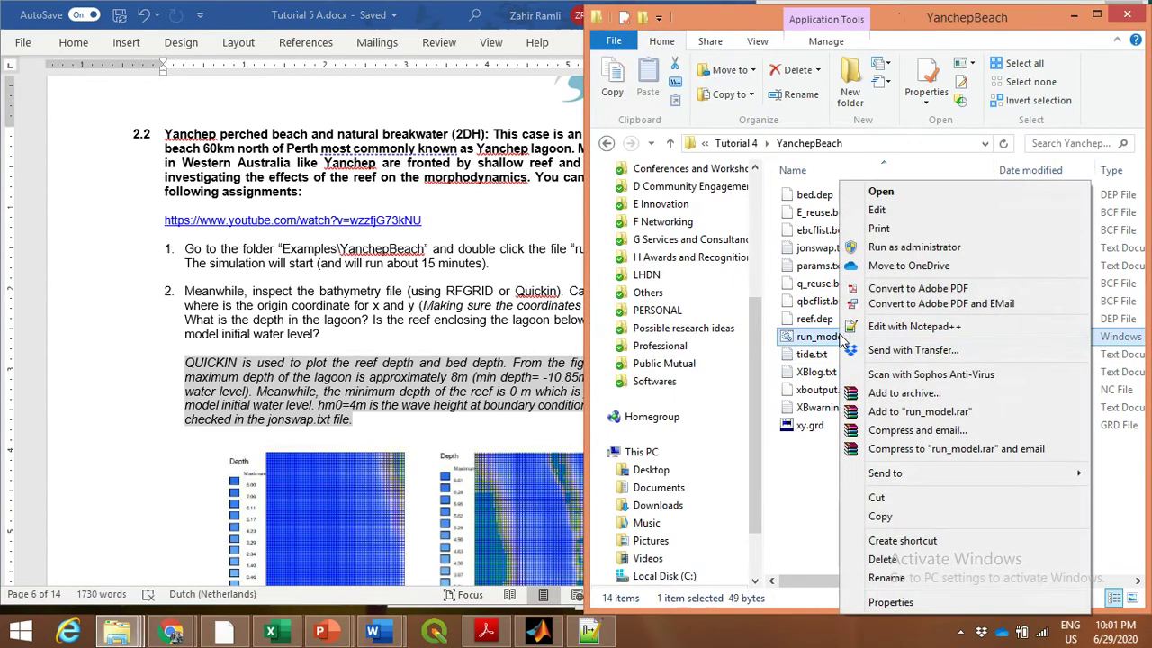
click(913, 326)
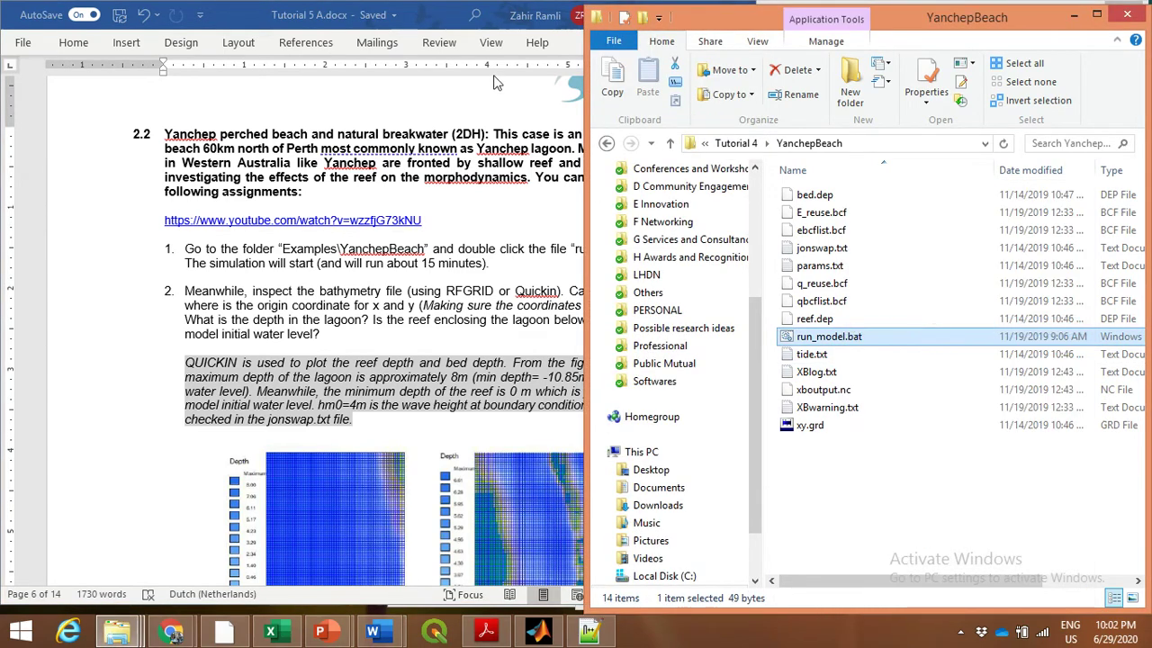
click(423, 22)
click(985, 262)
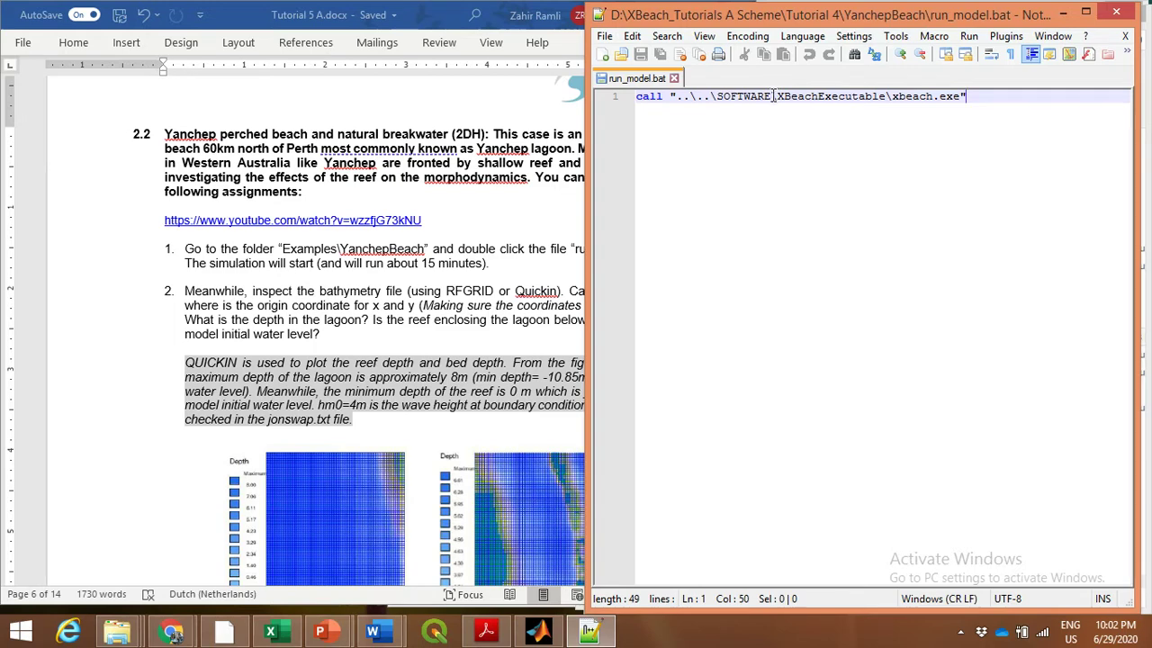
Inspect the ..\..\SOFTWARE\XBeachExecutable\xbeach.exe path in run_model.bat's single line.
click(773, 96)
click(888, 96)
click(944, 96)
click(1063, 15)
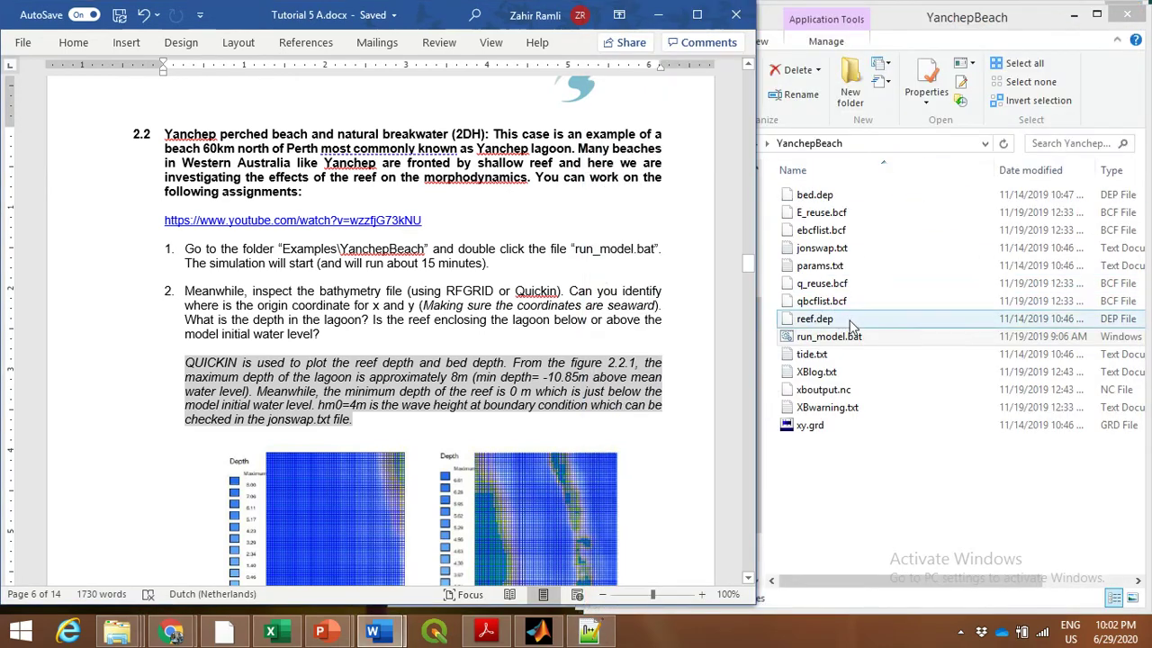
click(850, 335)
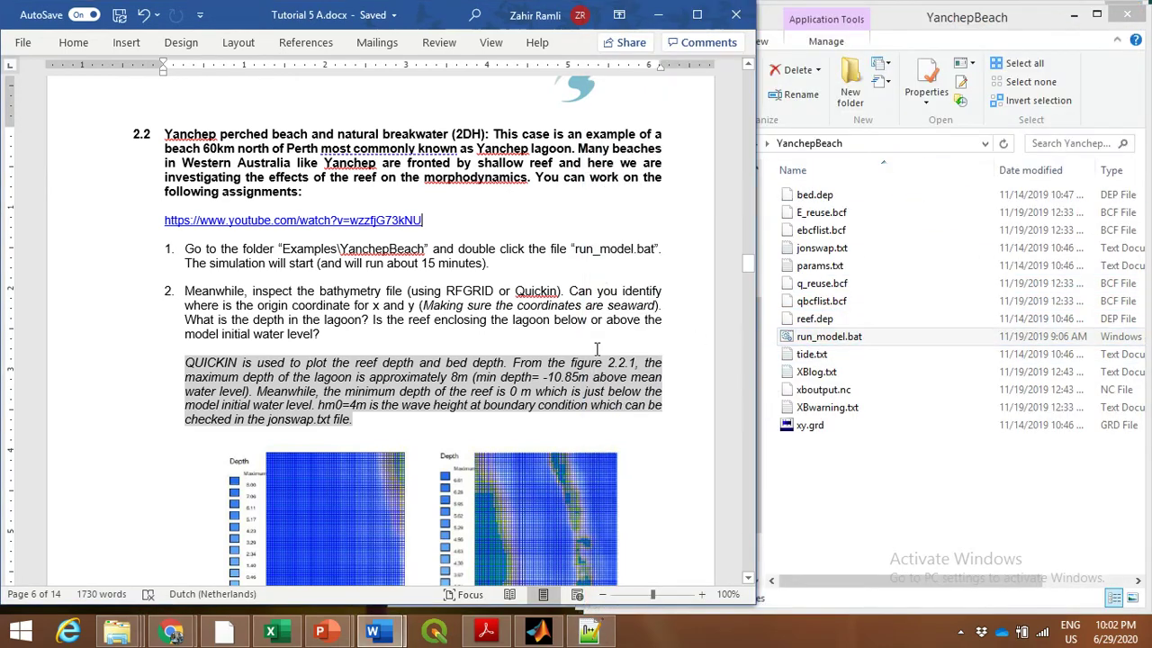
click(509, 264)
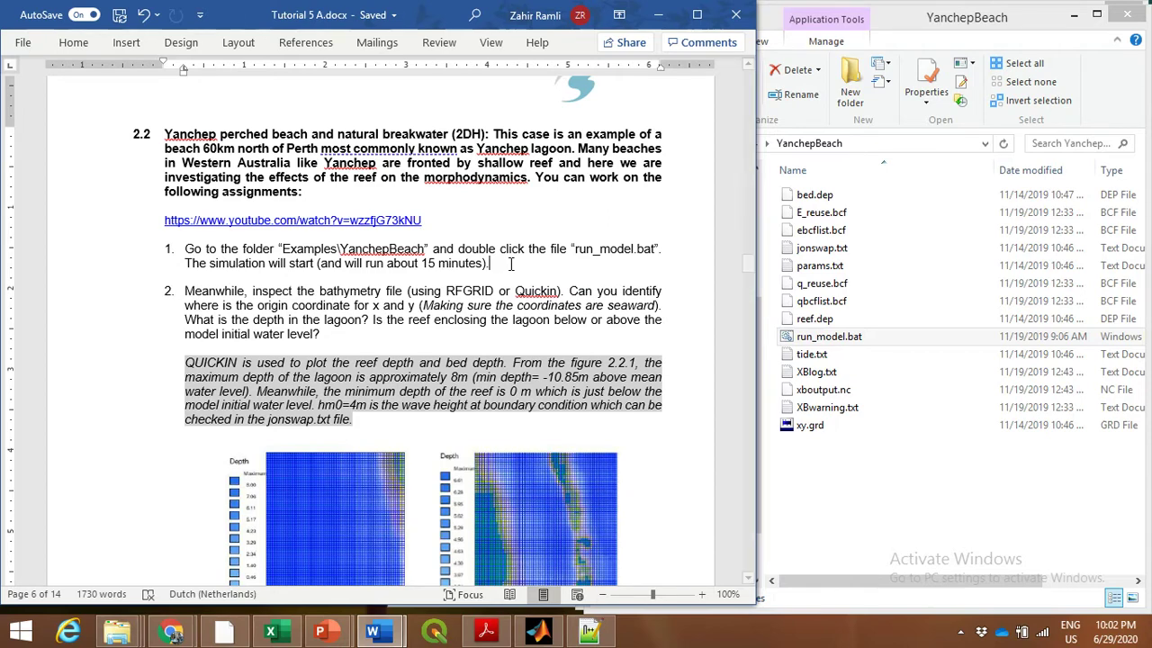
scroll(511, 263, down, 1)
scroll(510, 264, up, 1)
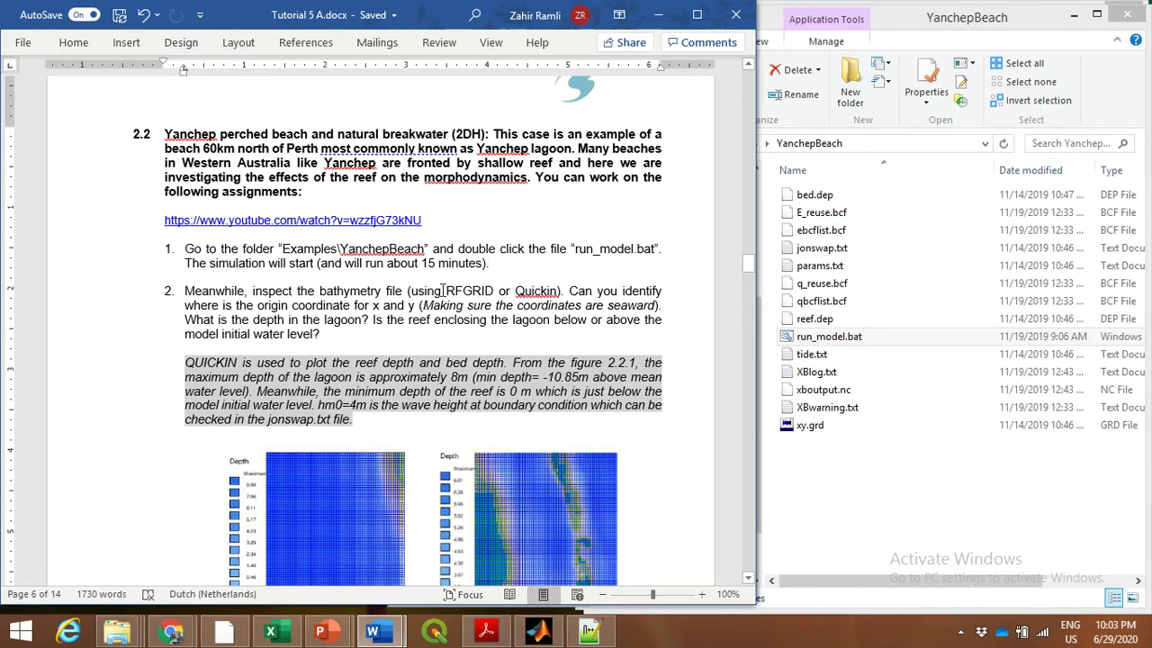
scroll(493, 312, down, 2)
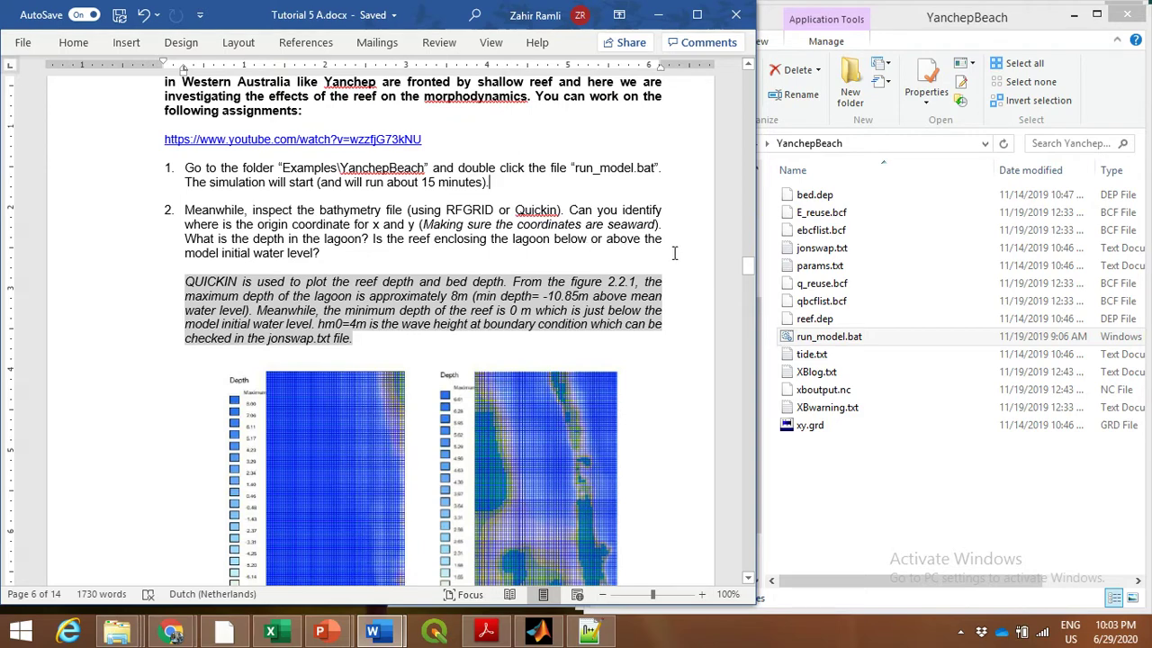
scroll(674, 253, up, 1)
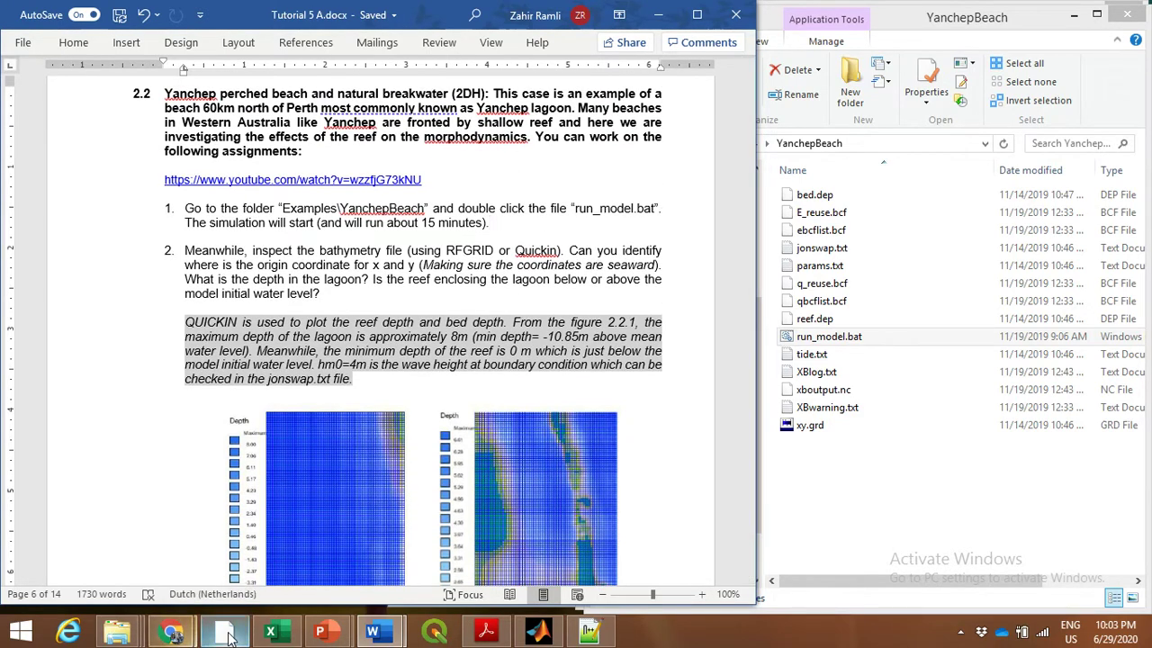
mouse_move(232, 637)
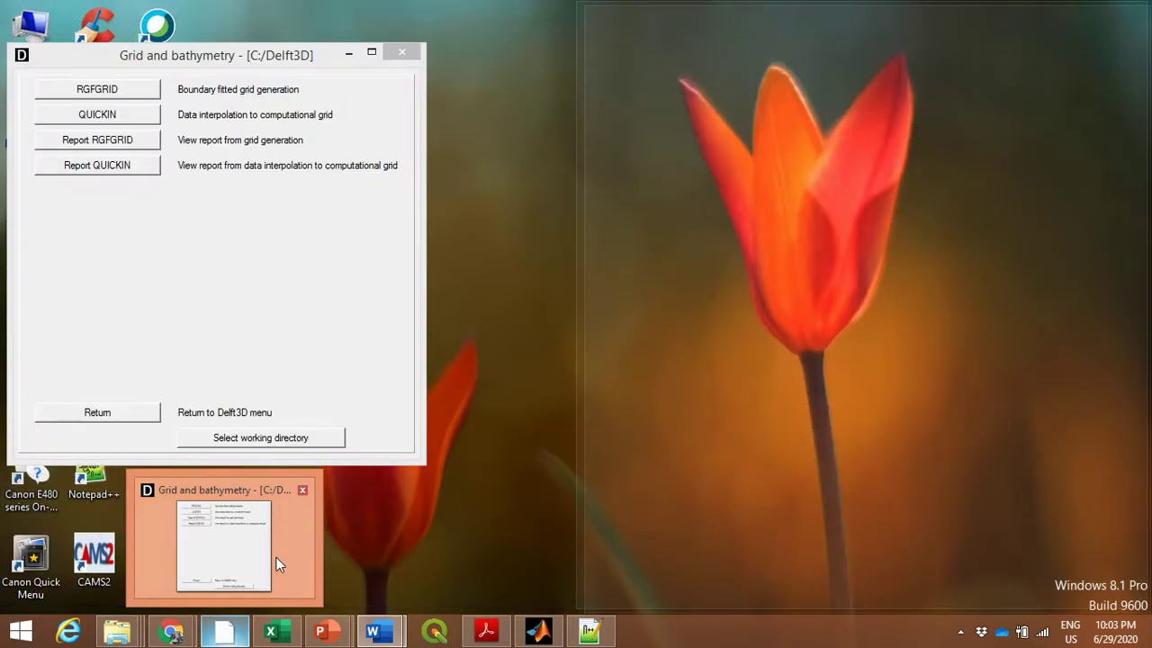
Launch RGFGRID from the Grid and bathymetry window.
click(276, 557)
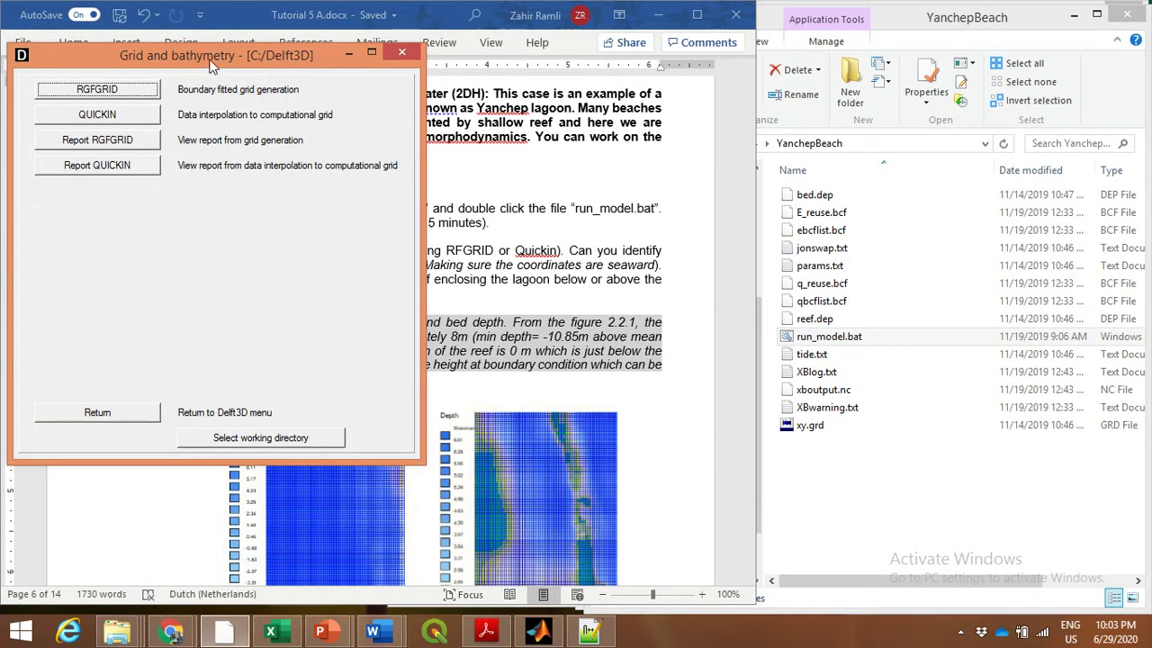
mouse_move(212, 61)
mouse_down()
mouse_move(212, 96)
mouse_move(212, 71)
mouse_up()
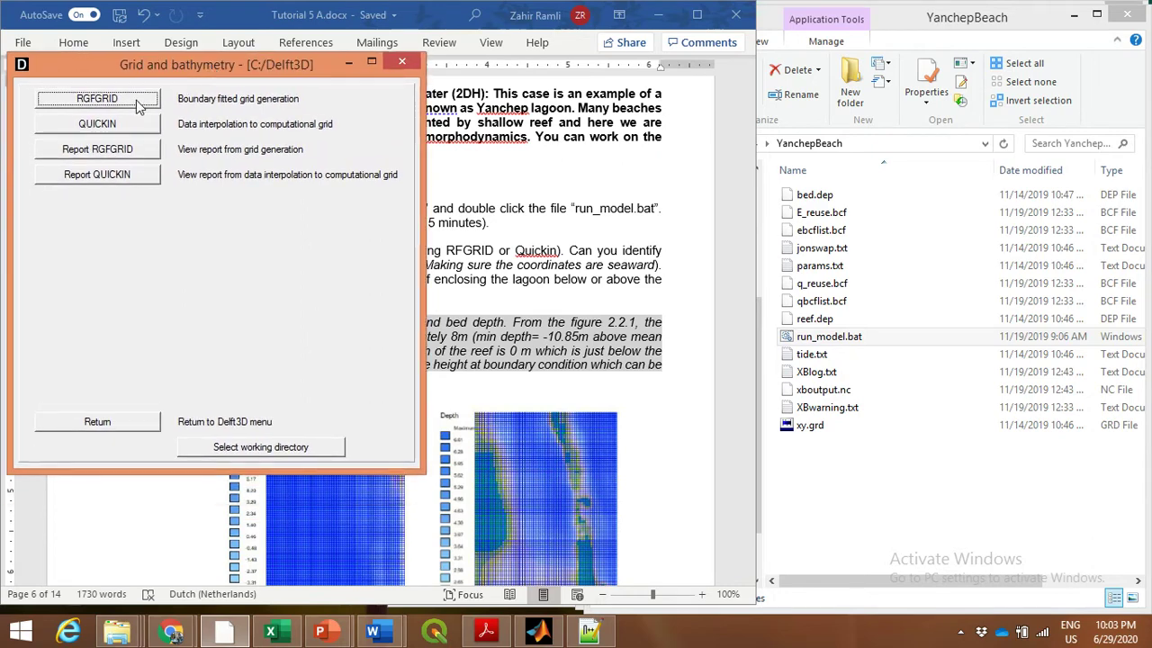
click(140, 106)
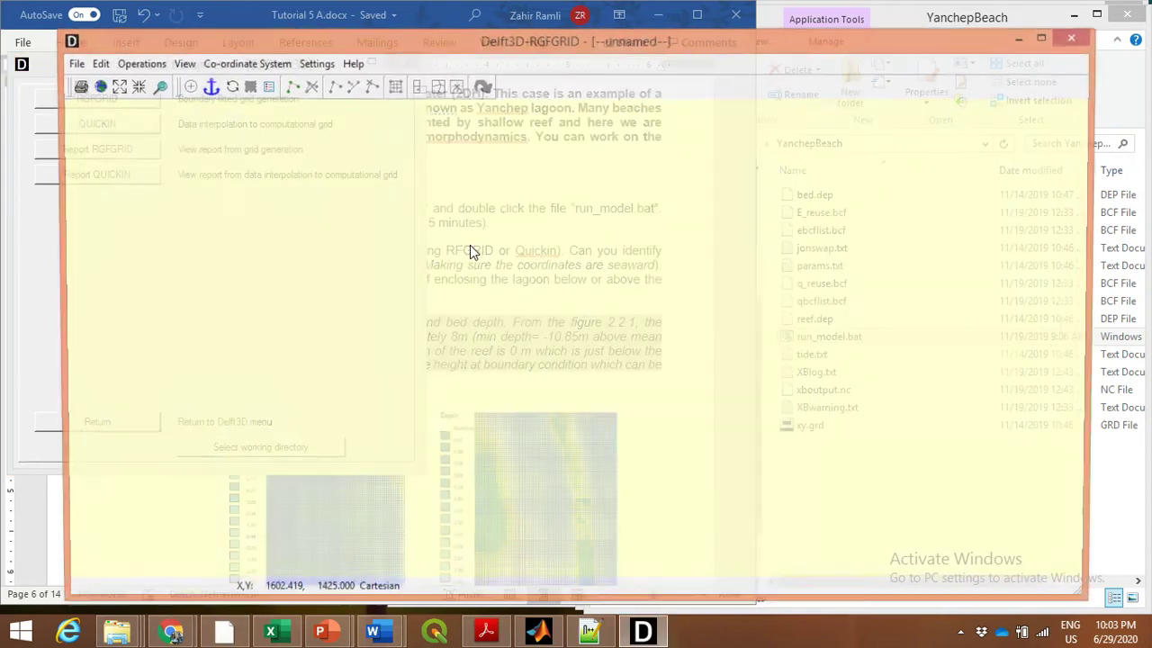
Import the xy.grd grid from D:/XBeach_Tutorials A Scheme/Tutorial 4/YanchepBeach.
click(72, 63)
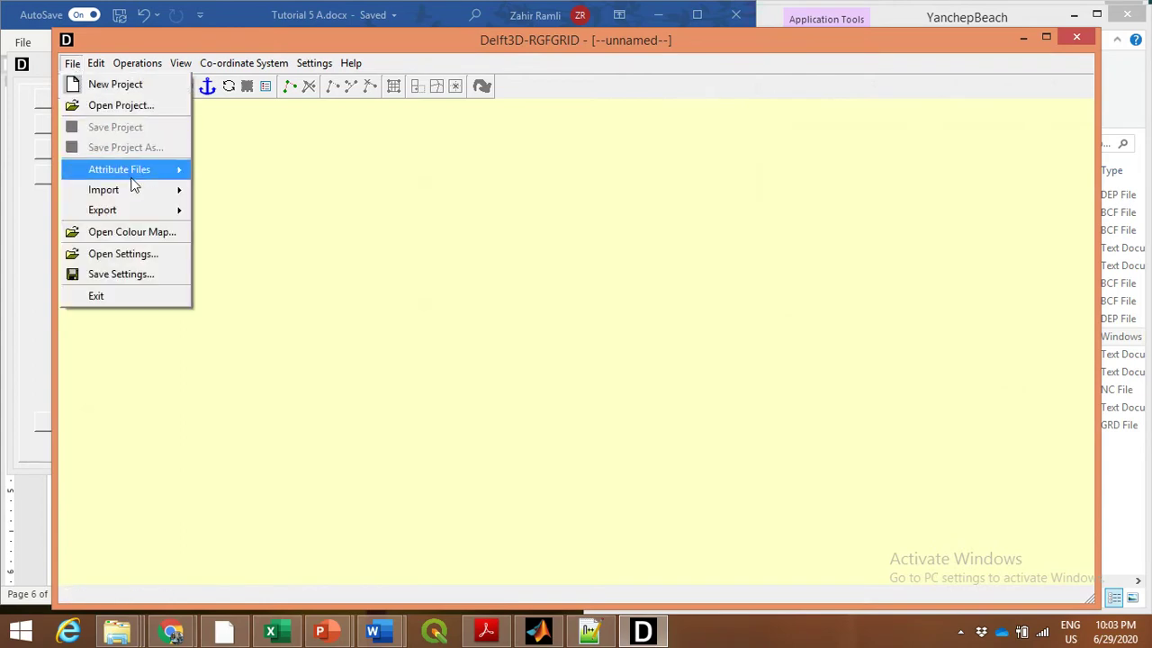
mouse_move(149, 194)
click(233, 194)
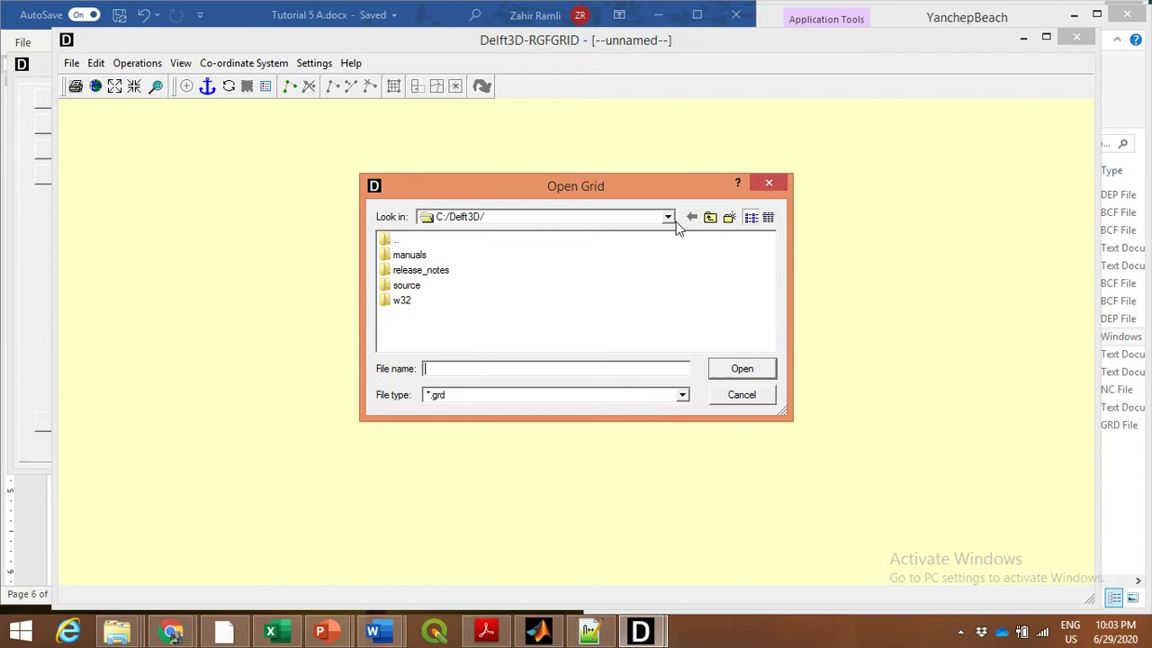
click(668, 217)
click(441, 246)
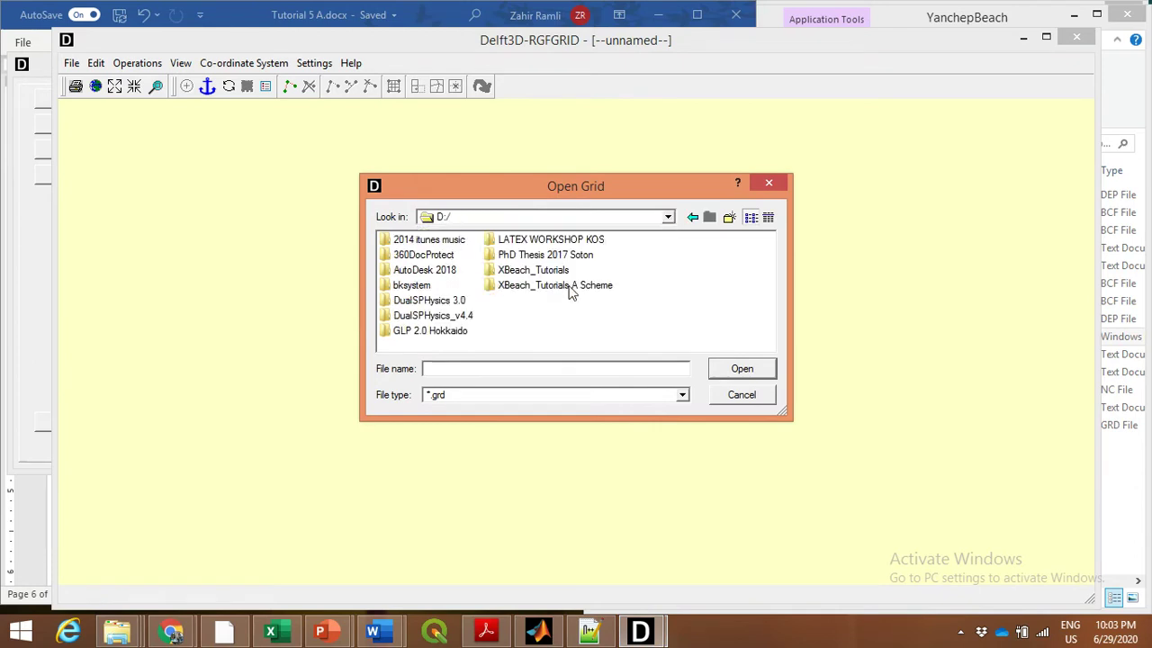
double_click(569, 288)
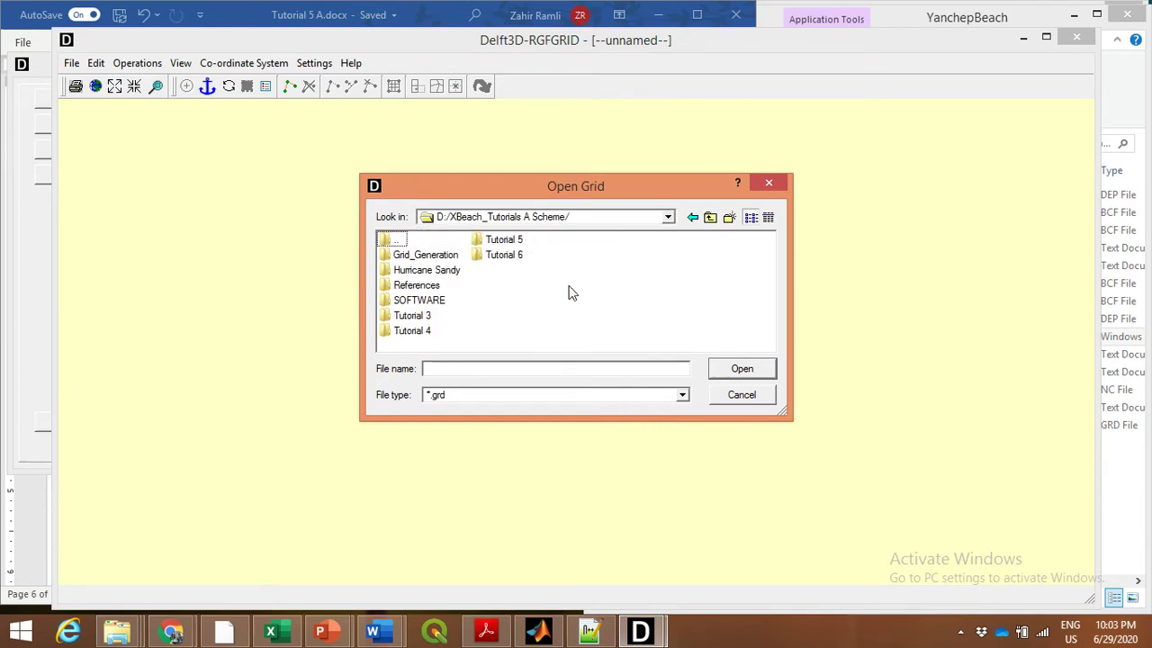
double_click(425, 333)
double_click(444, 283)
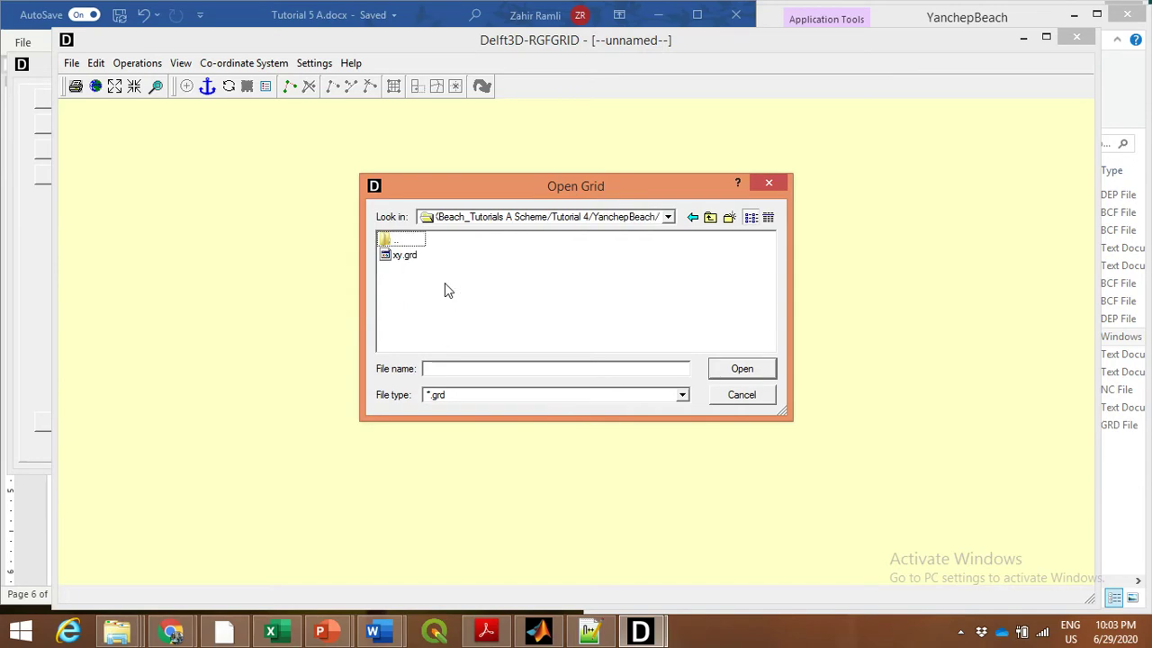
click(402, 255)
Finish opening xy.grd and display the grid lines with M,N node indices.
click(756, 376)
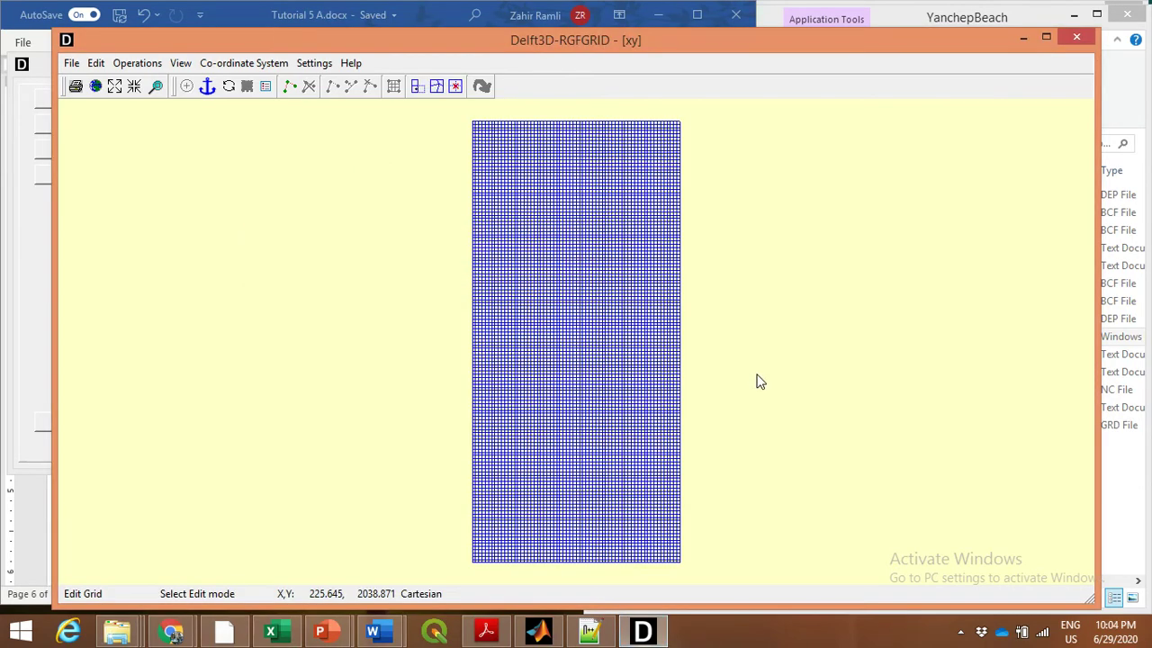
click(181, 63)
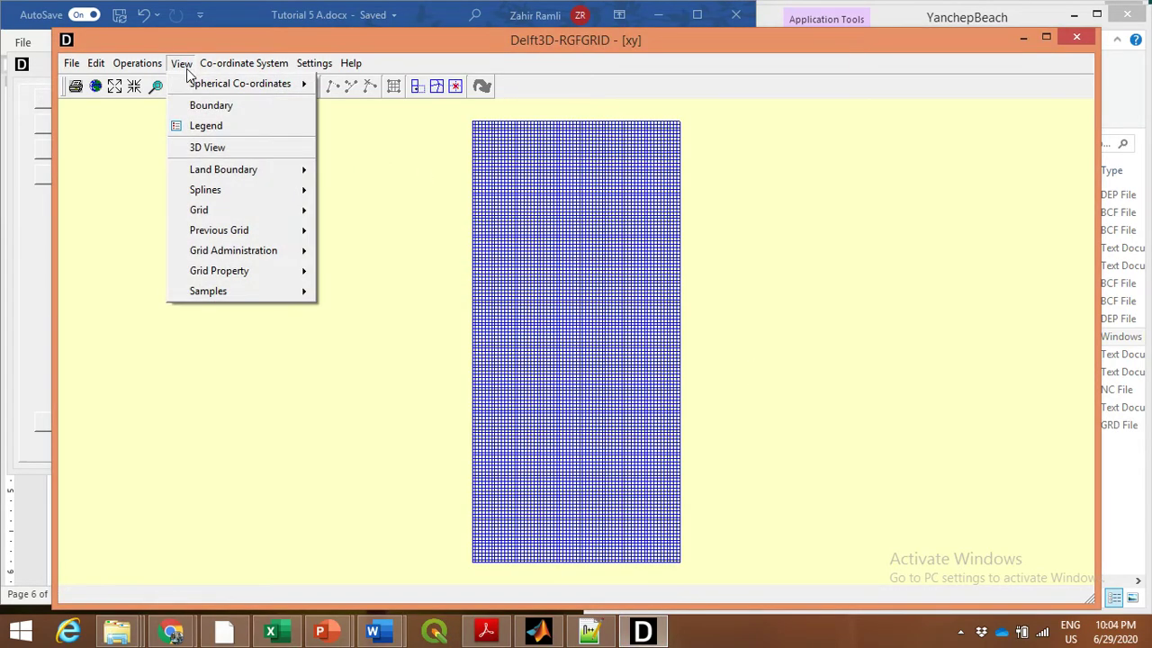
mouse_move(267, 206)
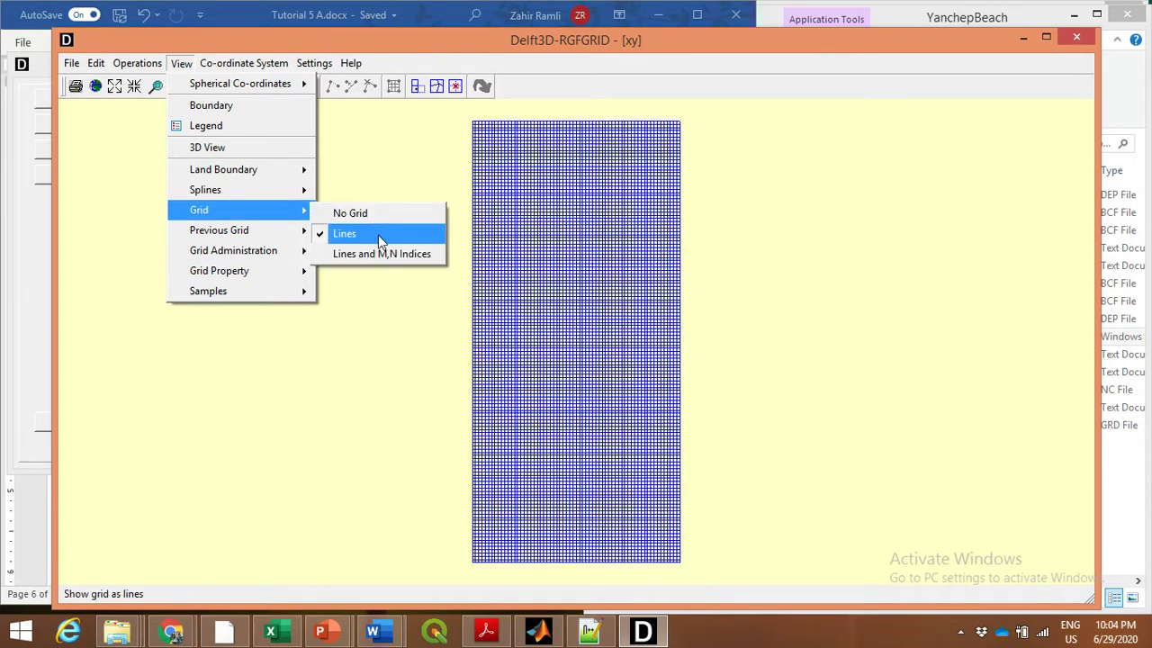
click(392, 255)
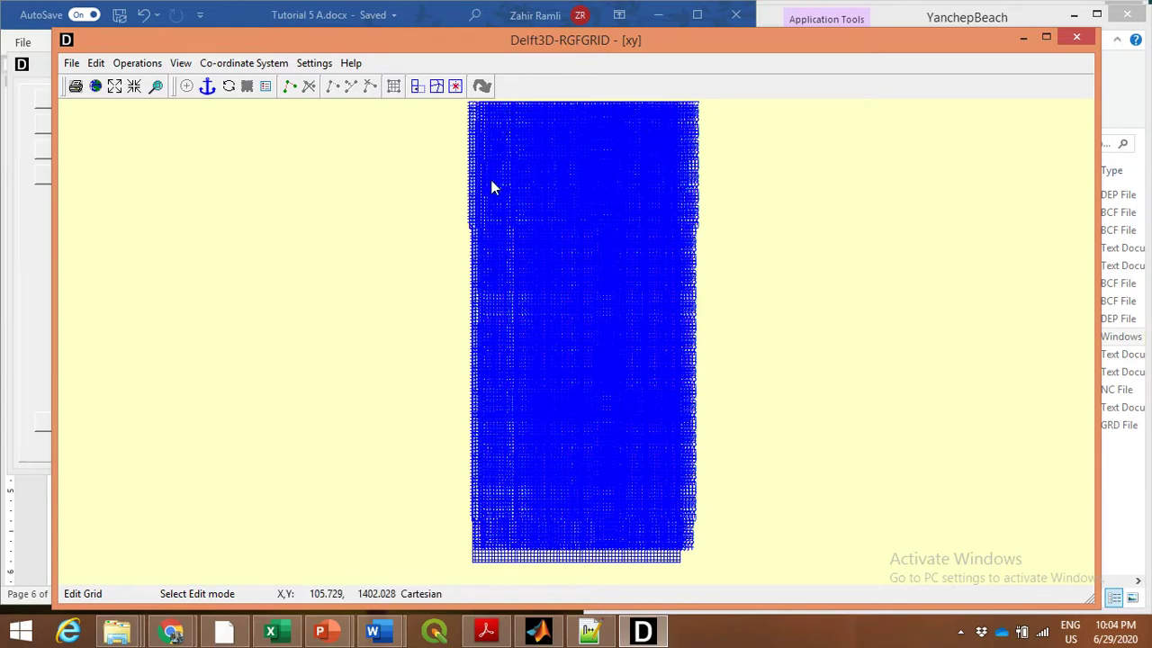
Zoom into the grid's top-left corner until labels like 1,137 and 2,136 are readable.
scroll(492, 187, up, 1)
scroll(540, 113, up, 2)
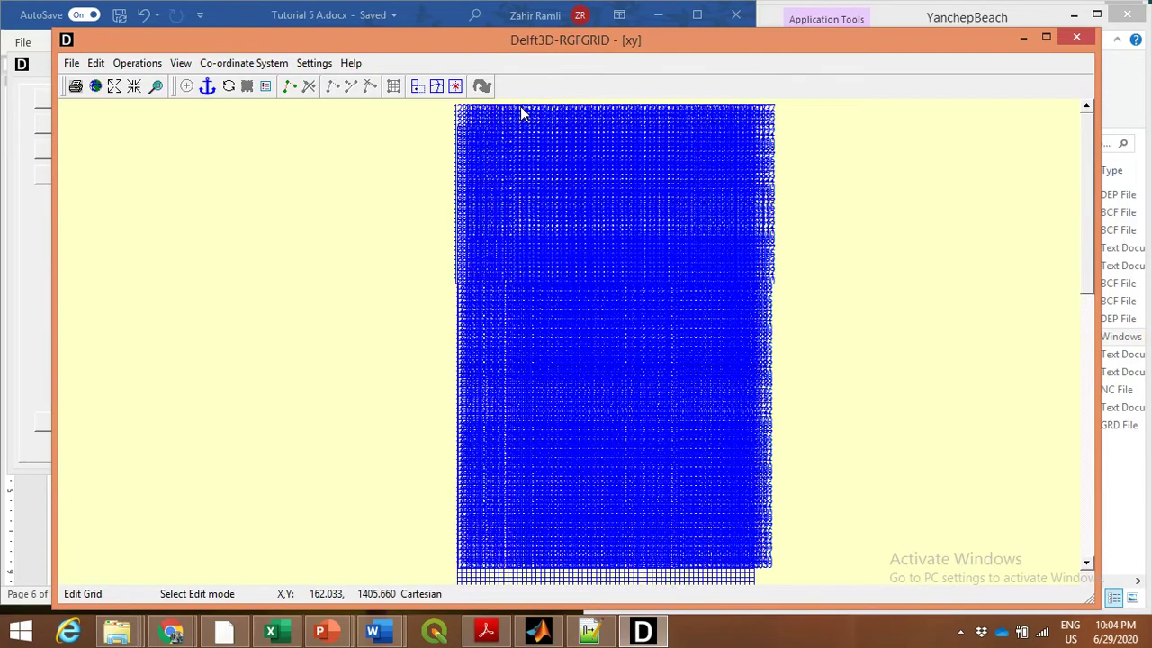
scroll(504, 103, up, 1)
scroll(497, 99, up, 2)
scroll(458, 122, up, 2)
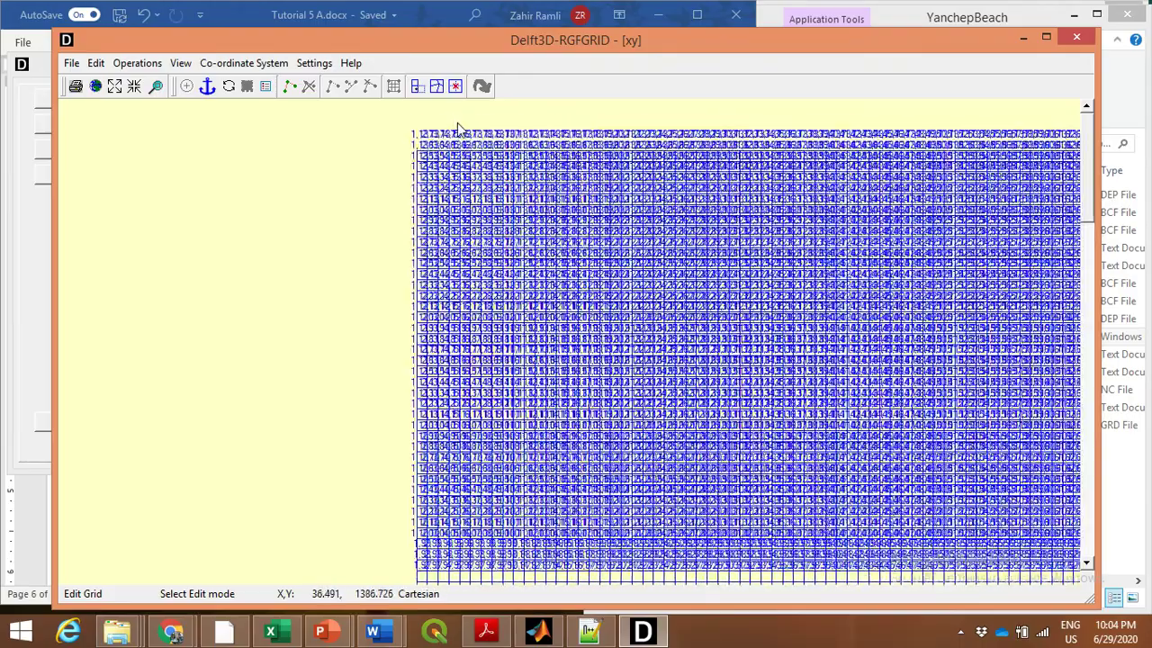
scroll(455, 135, up, 2)
scroll(432, 135, up, 1)
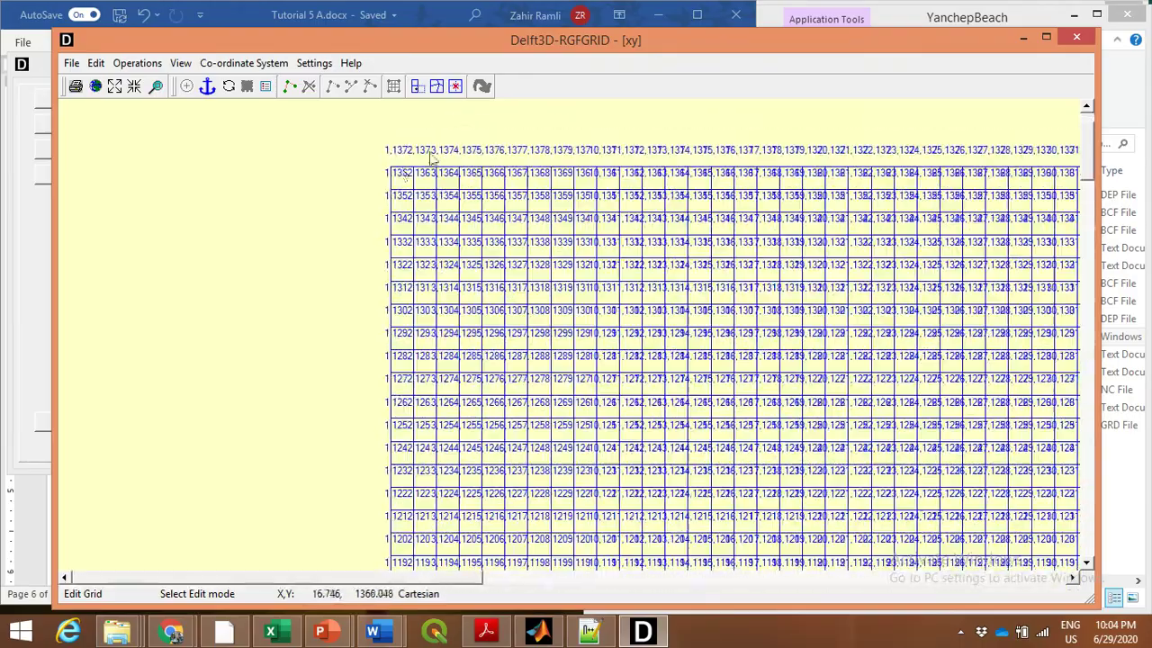
scroll(441, 171, up, 1)
scroll(441, 174, up, 3)
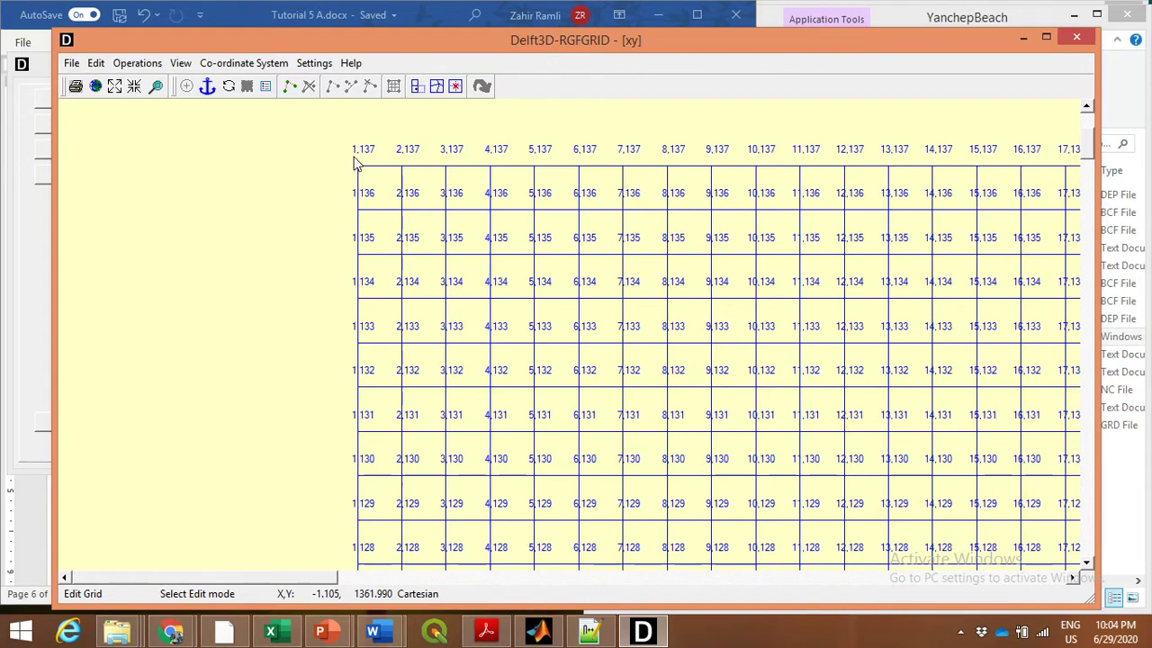
scroll(355, 164, up, 1)
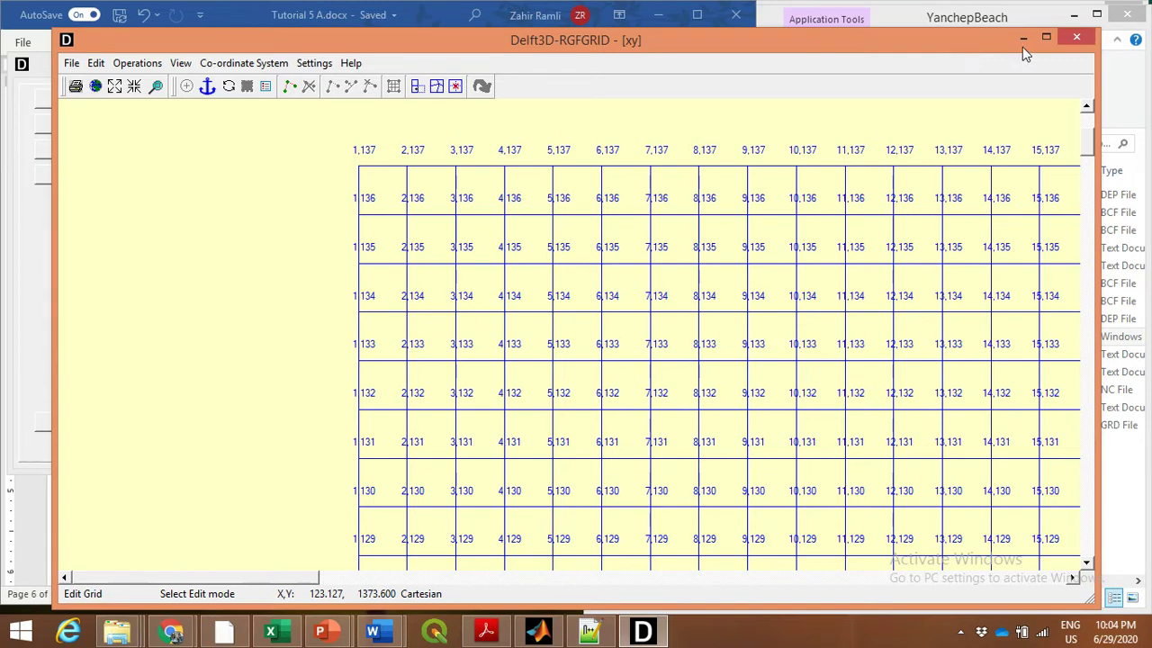
Close RGFGRID, launch QUICKIN and import xy.grd from the YanchepBeach folder.
click(1077, 40)
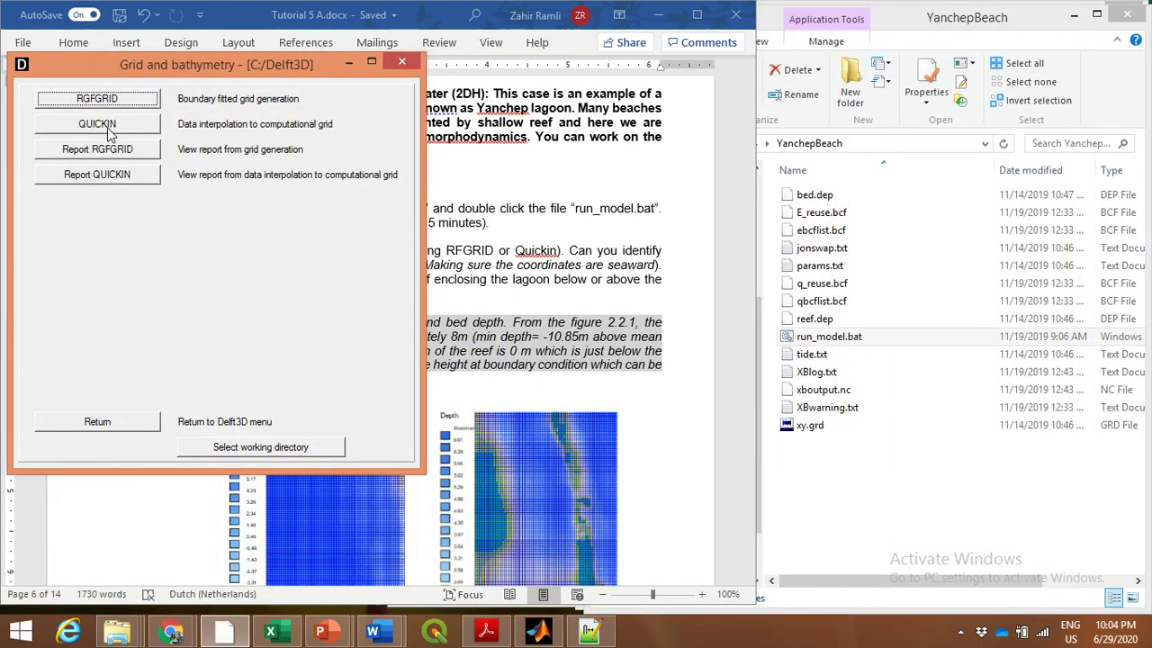
click(109, 129)
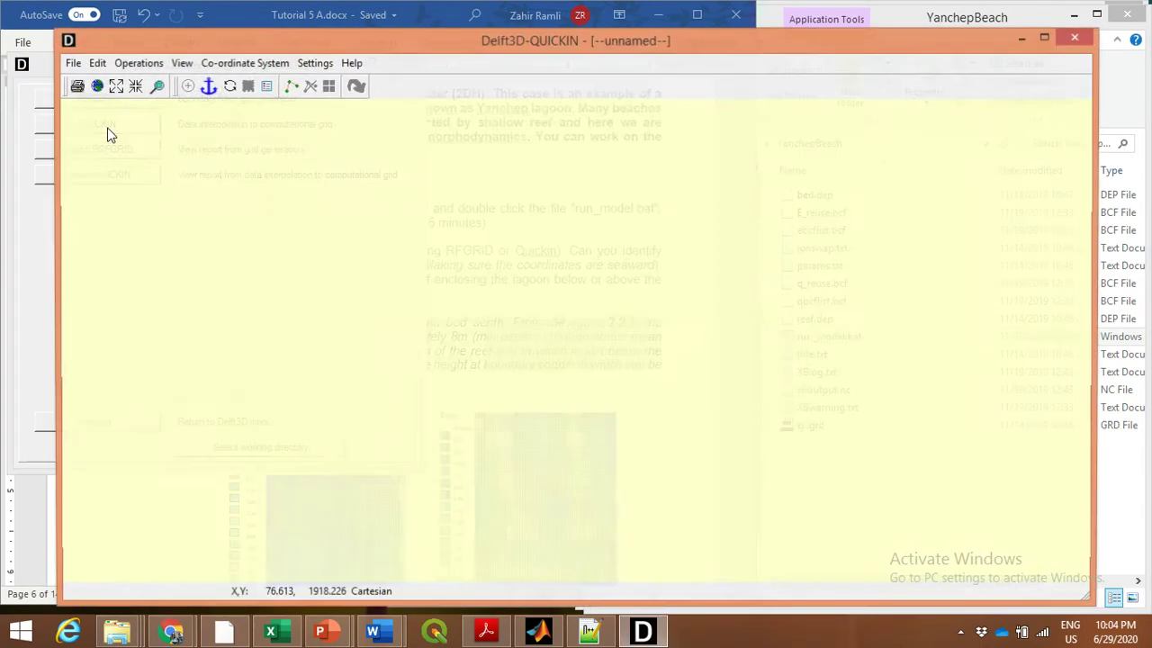
click(72, 64)
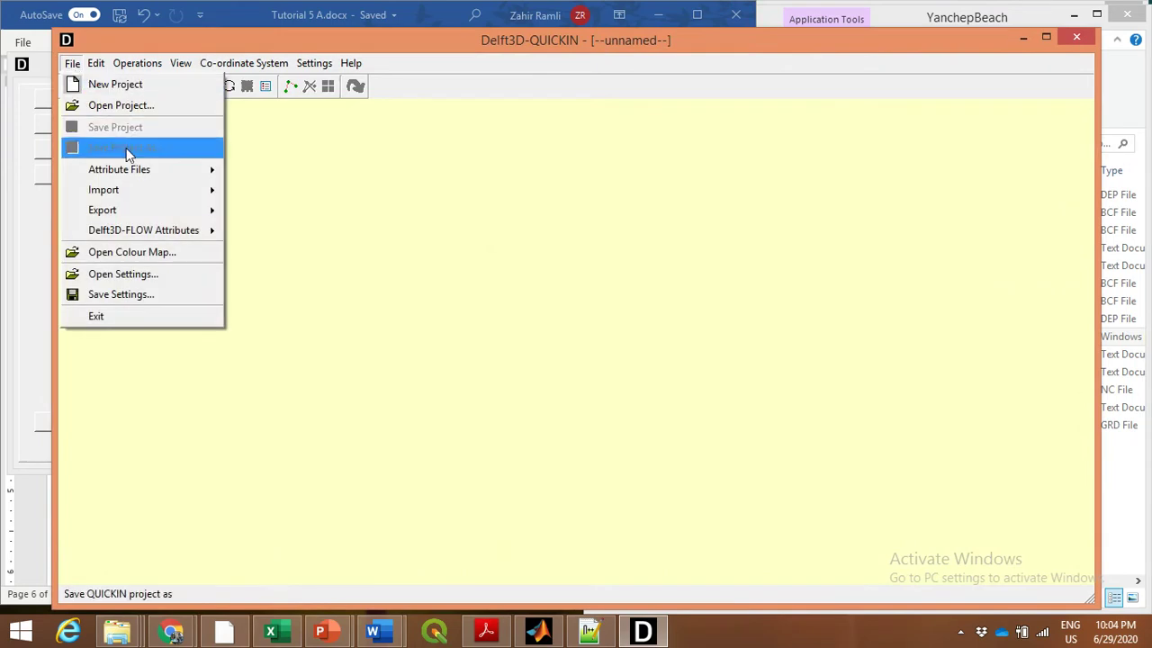
mouse_move(158, 200)
click(293, 200)
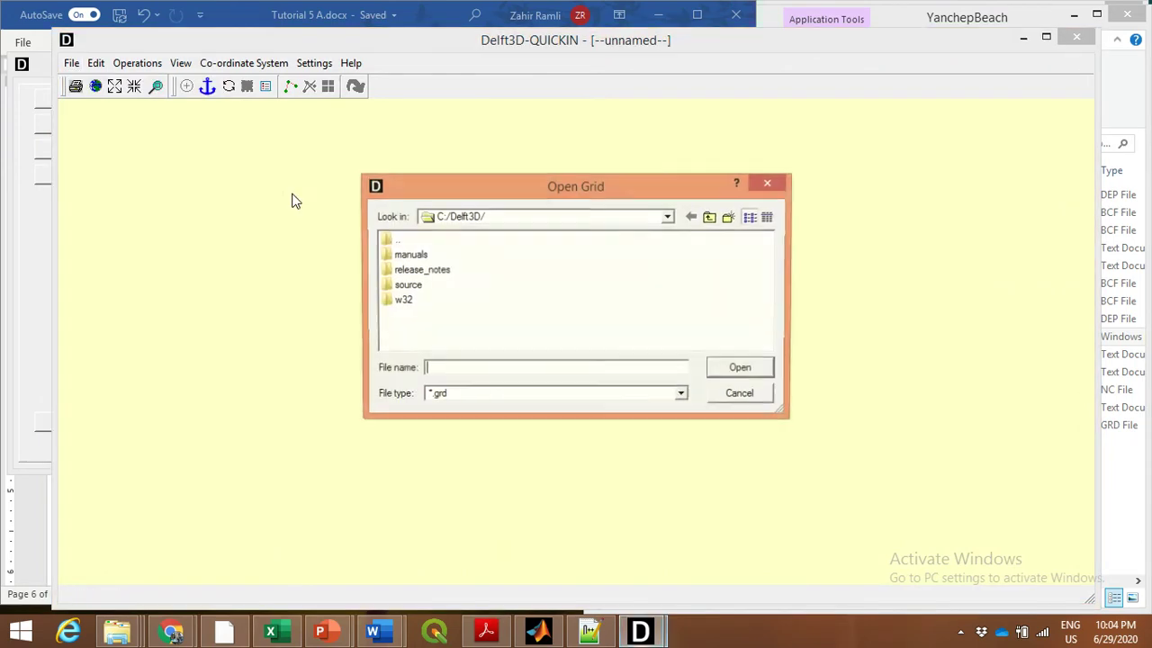
click(670, 218)
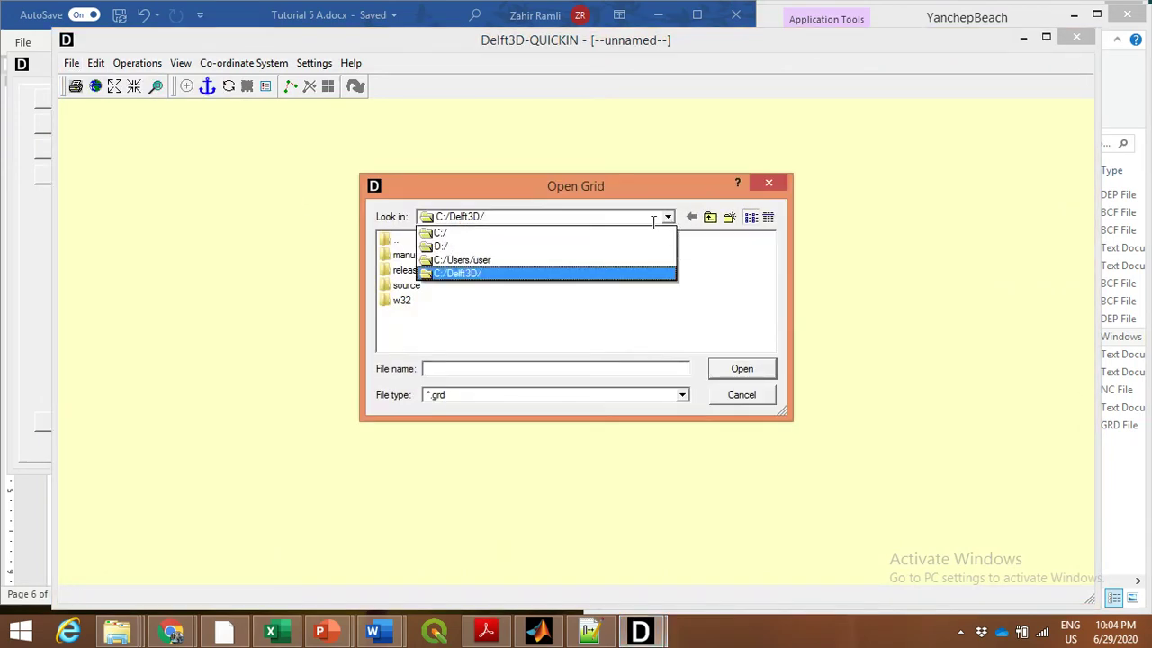
click(506, 249)
double_click(578, 287)
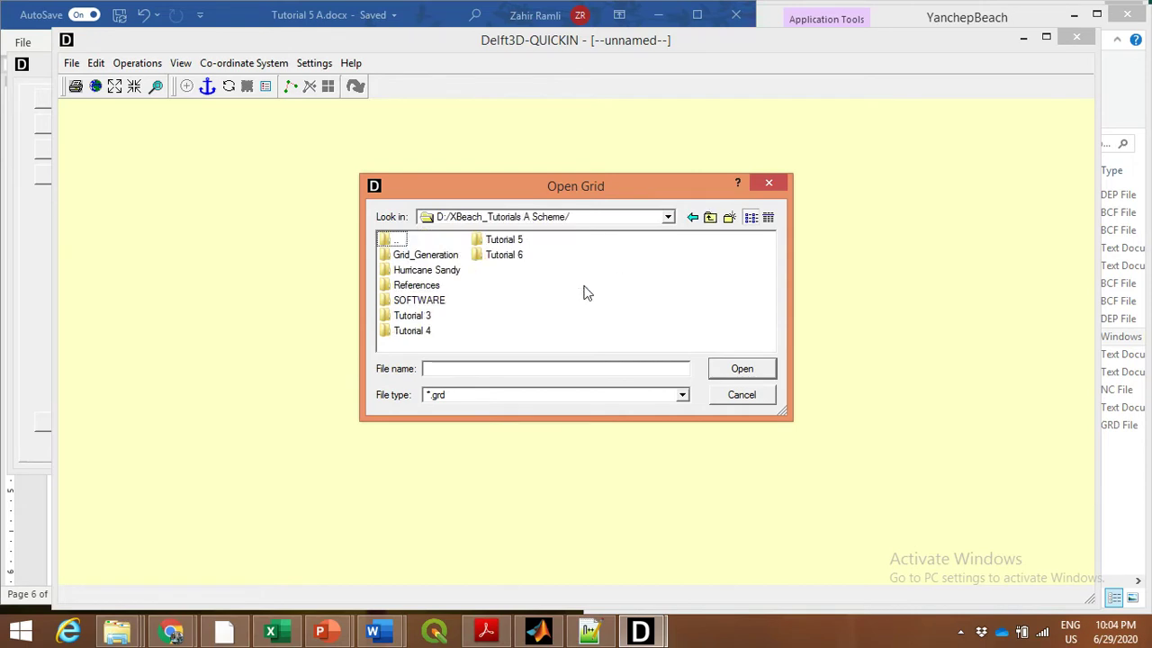
double_click(429, 330)
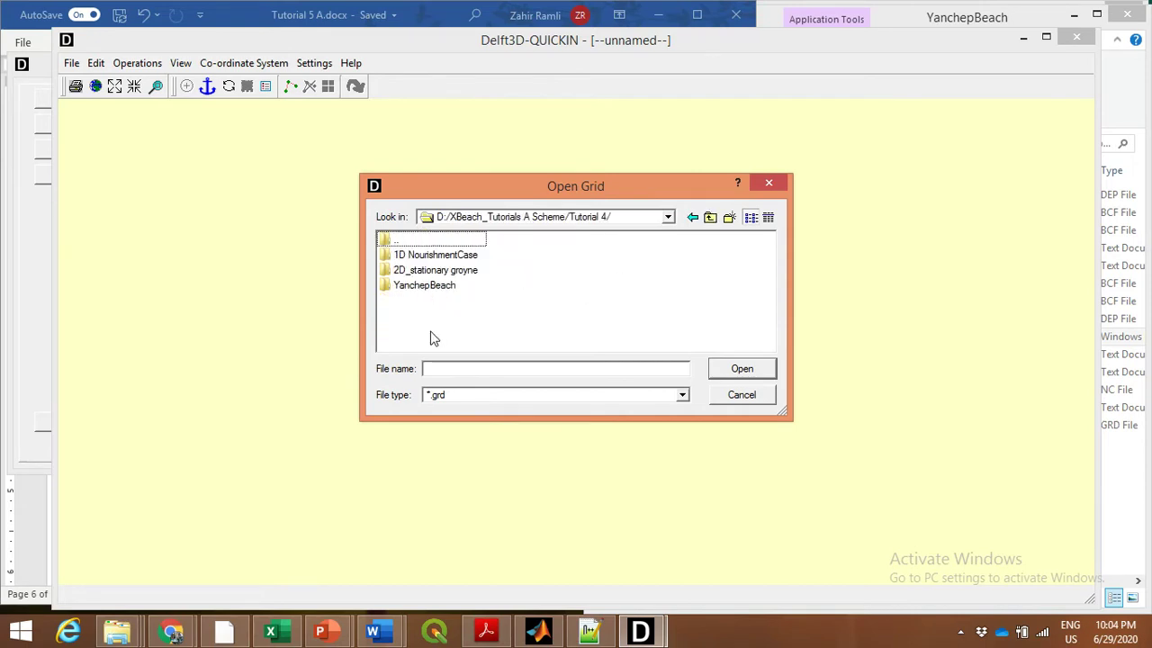
double_click(438, 286)
click(407, 254)
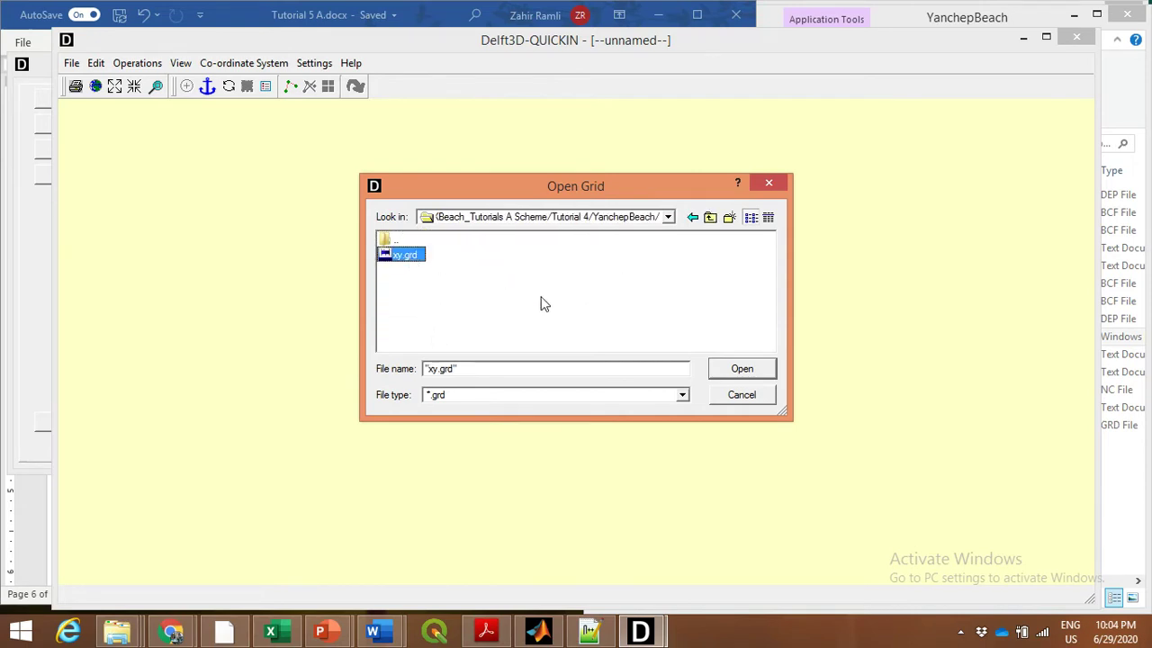
click(750, 374)
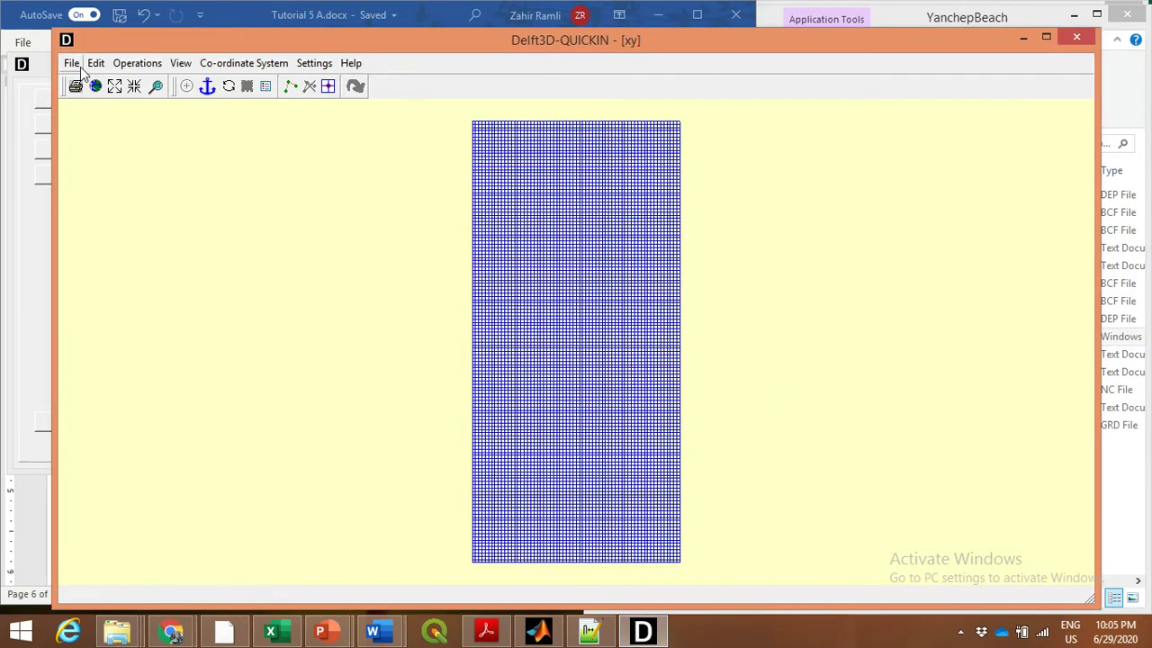
Start a depth import in QUICKIN, then cancel it without loading a file.
click(74, 64)
mouse_move(139, 196)
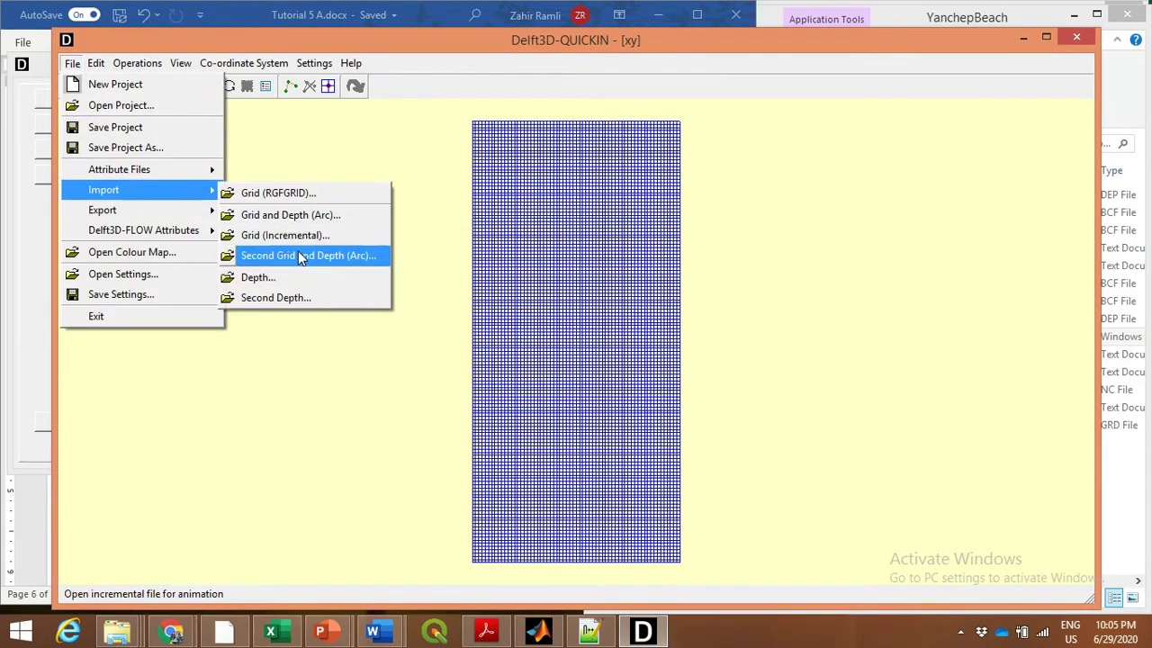
click(308, 278)
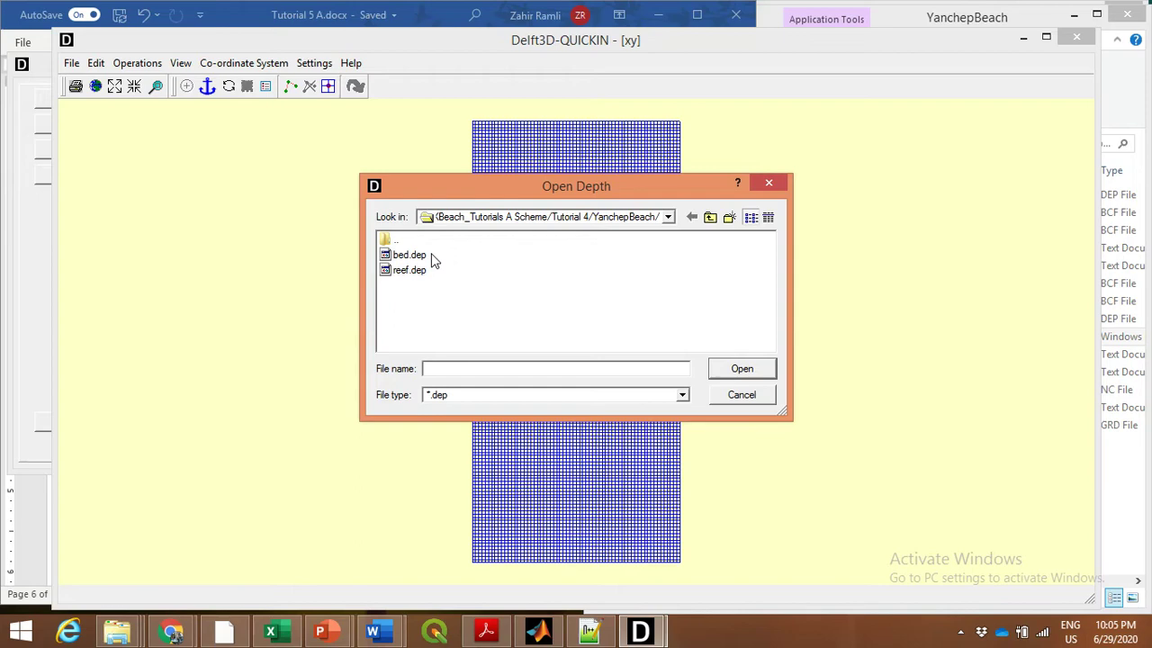
click(767, 402)
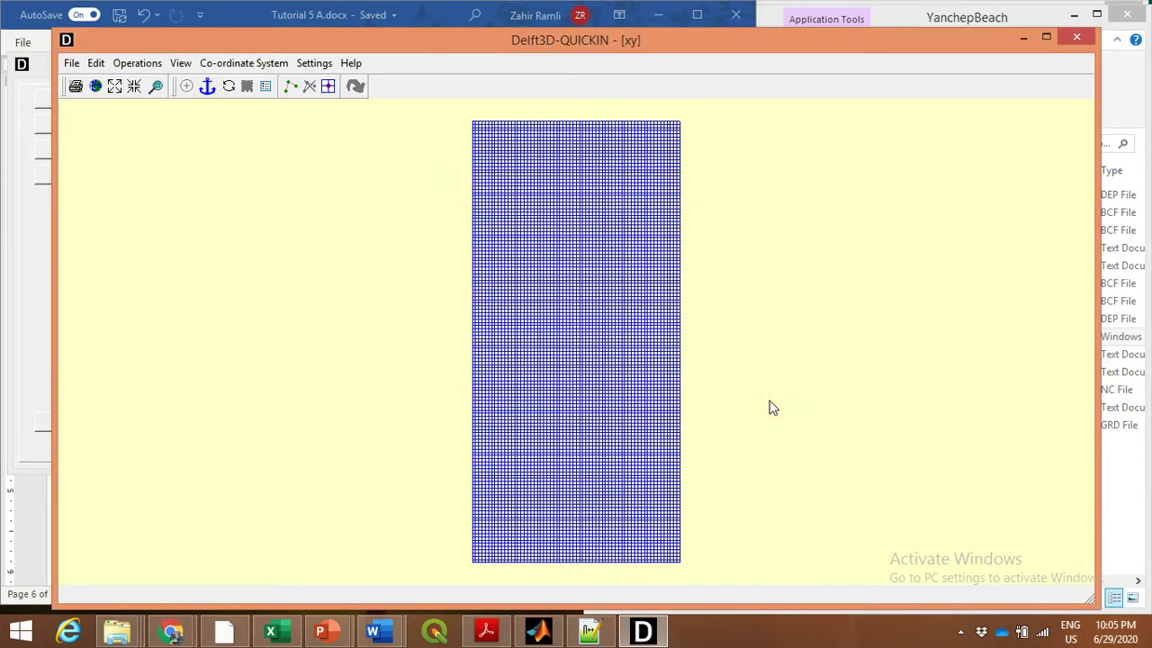
Open the YanchepBeach params.txt in Notepad++ from the folder window.
click(918, 18)
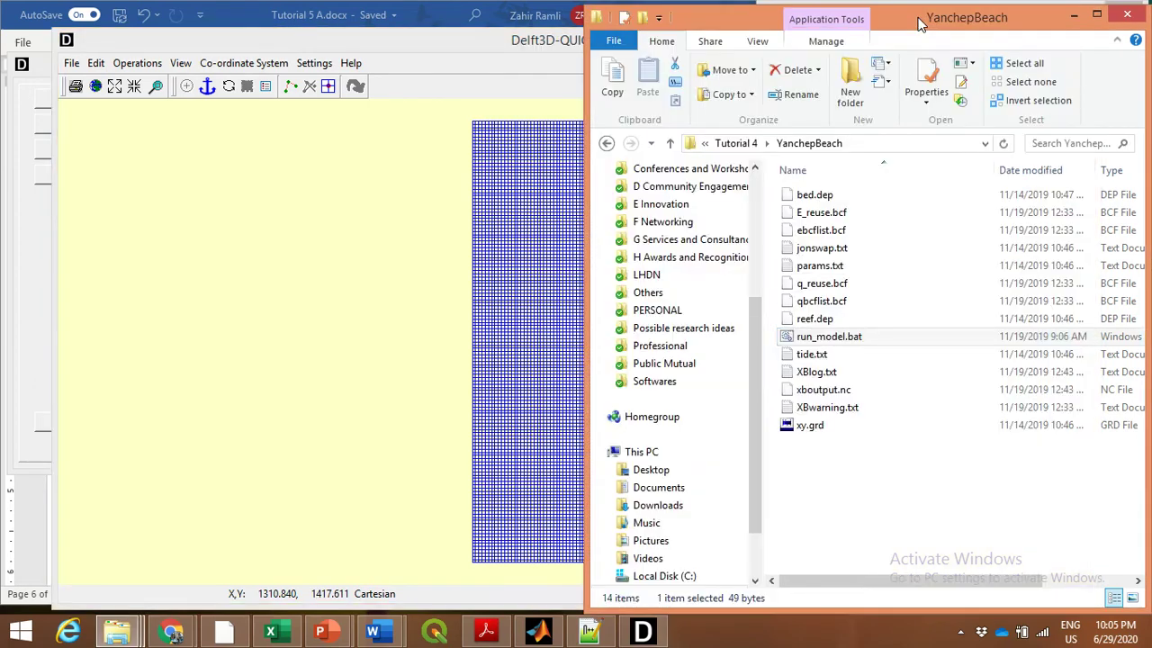
click(821, 268)
right_click(819, 266)
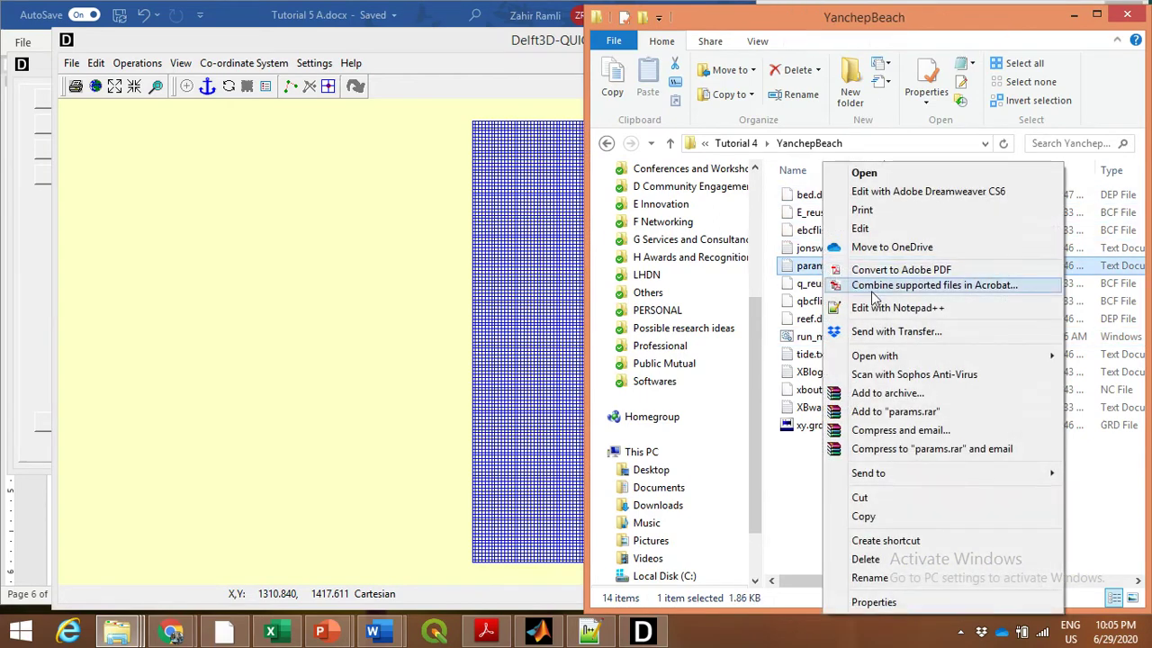
click(905, 307)
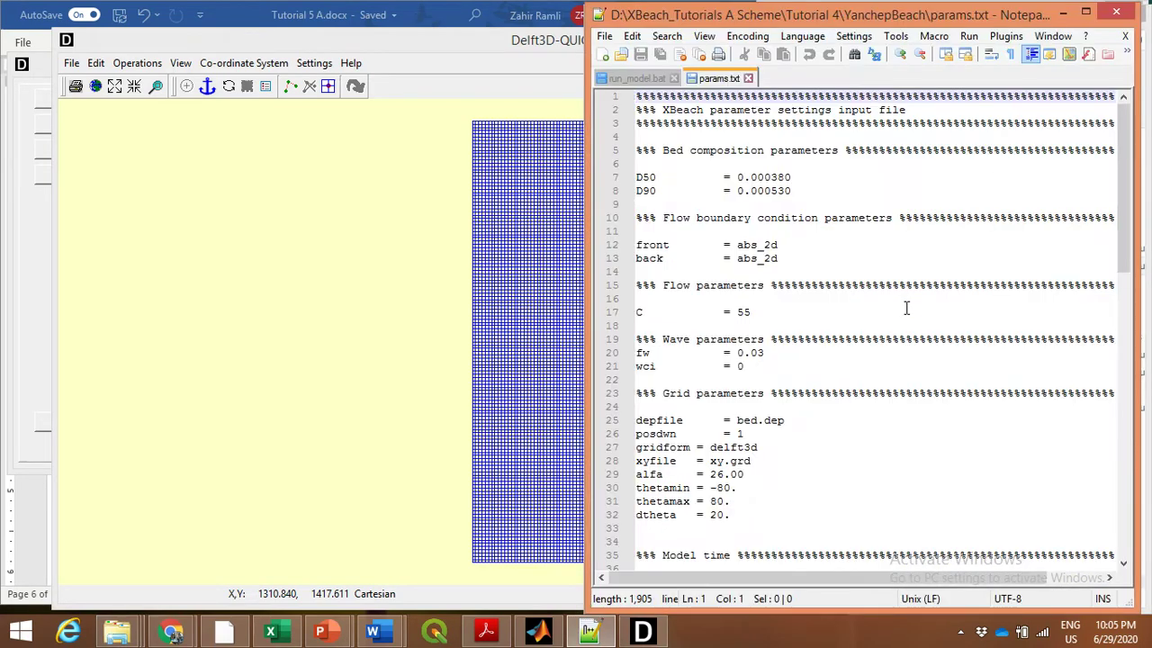
Scroll through params.txt, selecting the depfile value bed.dep and the ne_layer keyword.
click(804, 324)
scroll(801, 322, down, 2)
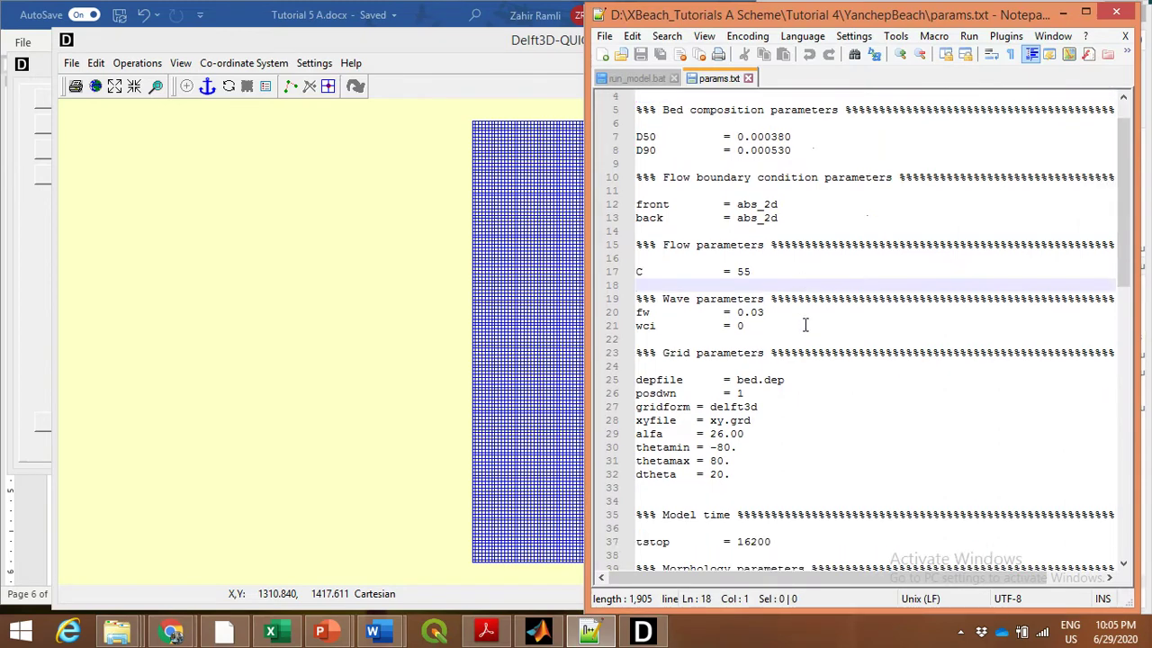
click(772, 312)
scroll(804, 308, down, 2)
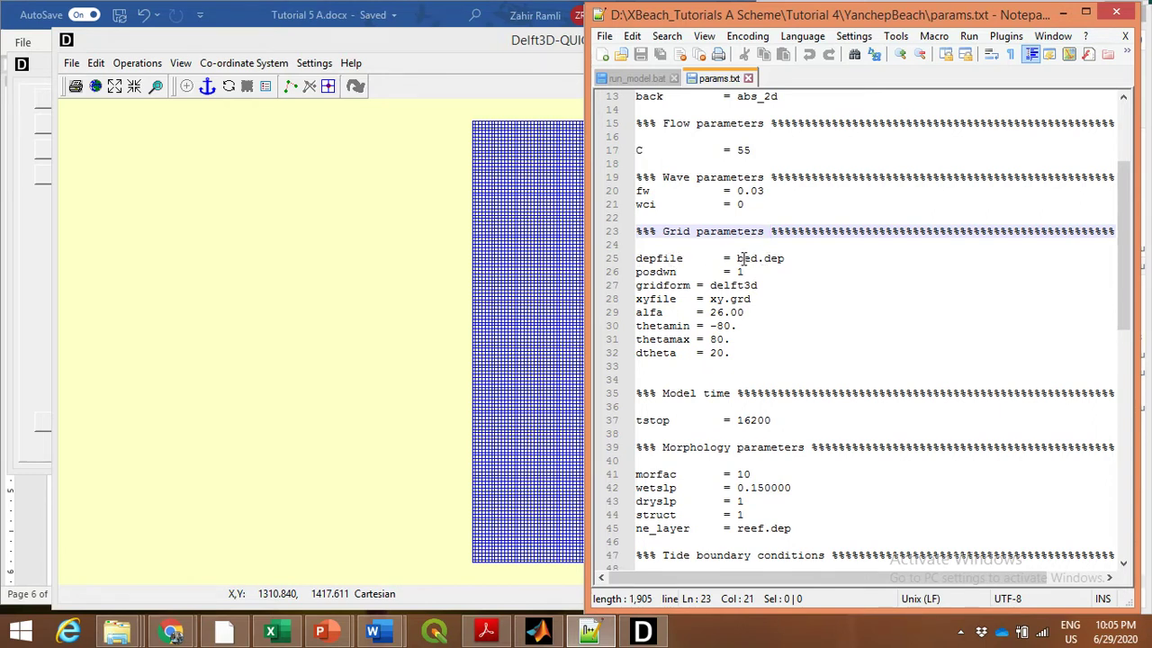
drag(737, 258, 787, 258)
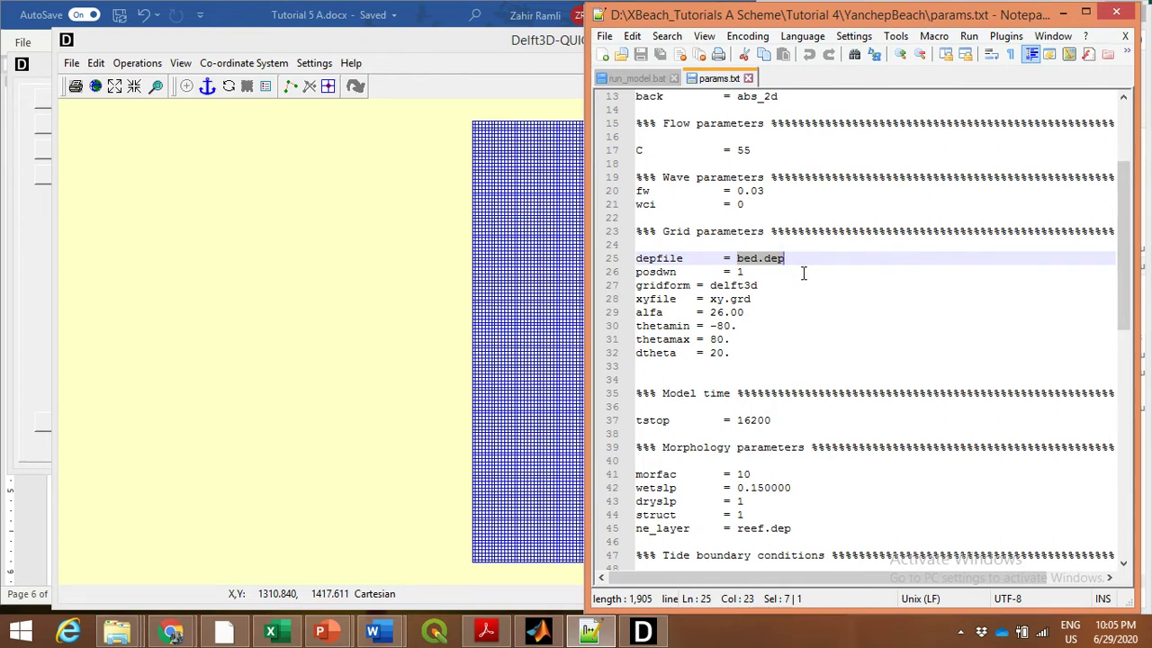
scroll(804, 273, down, 5)
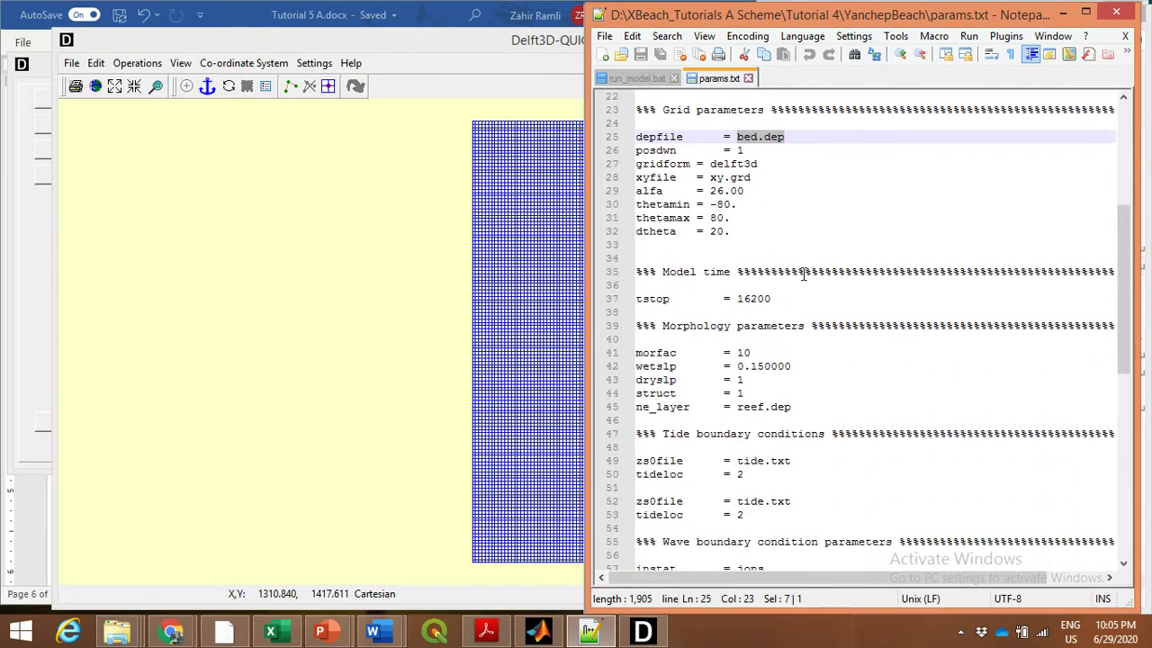
scroll(804, 274, down, 1)
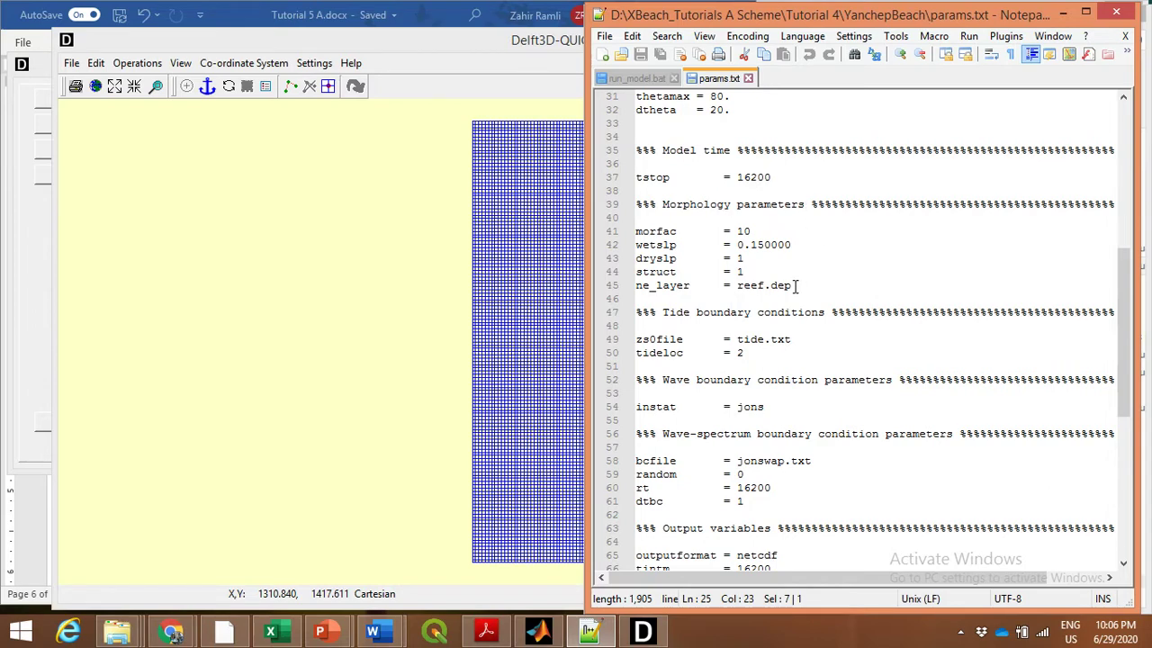
drag(693, 284, 636, 284)
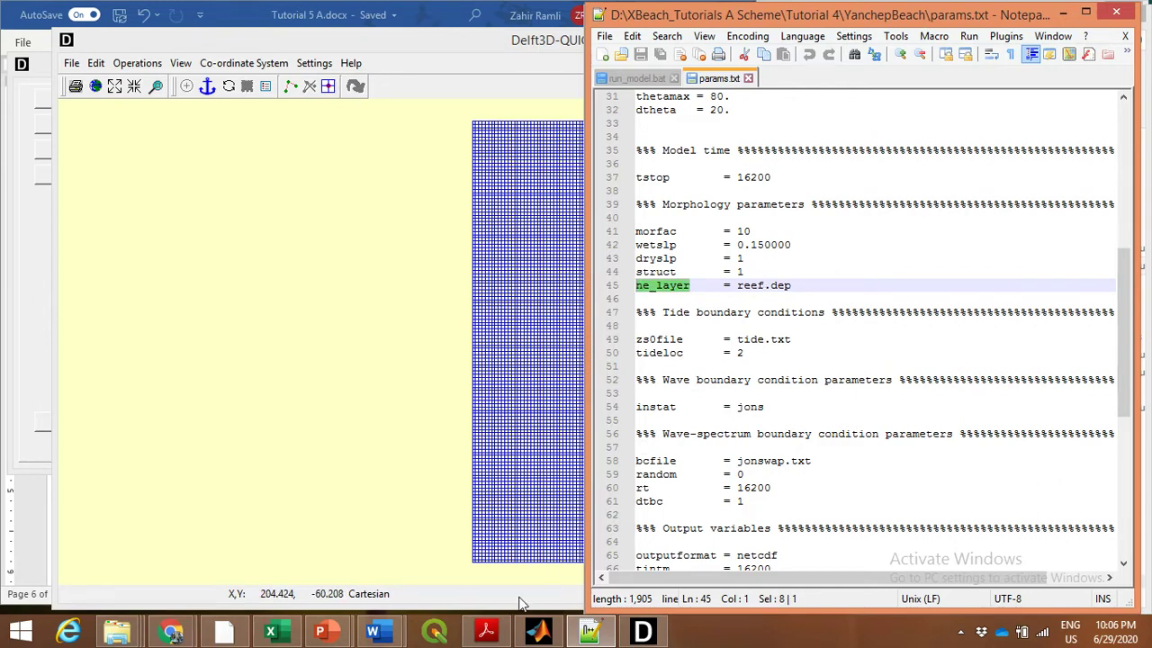
Bring up the XBeach manual in Acrobat Reader, resized beside the other windows.
click(474, 636)
click(484, 633)
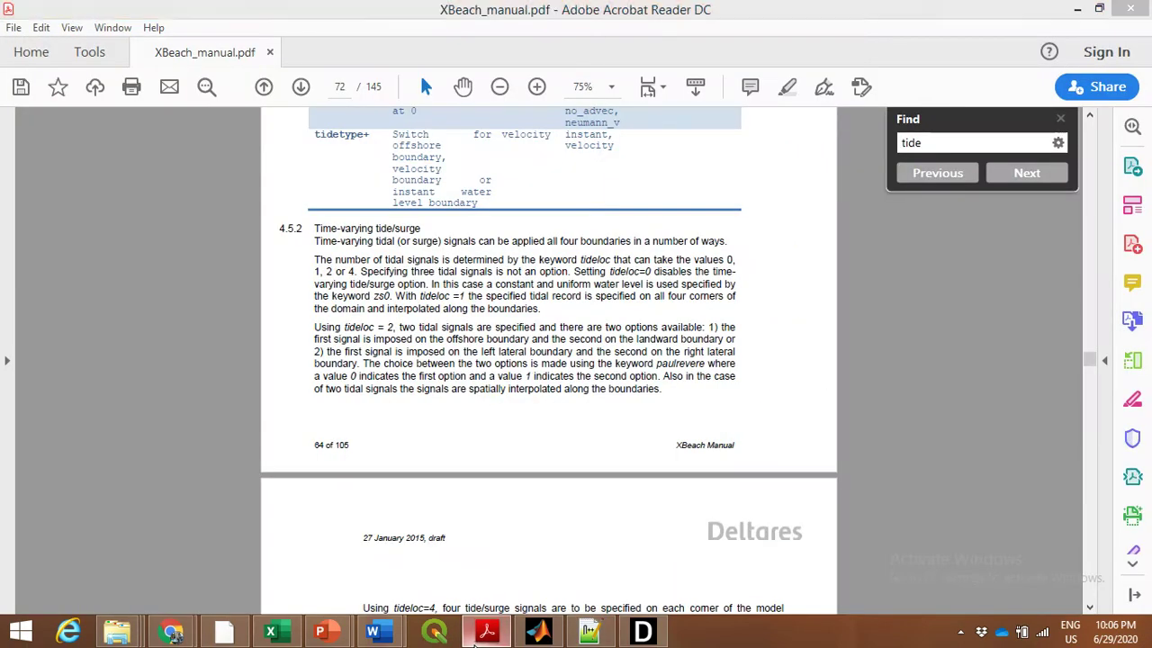
click(484, 633)
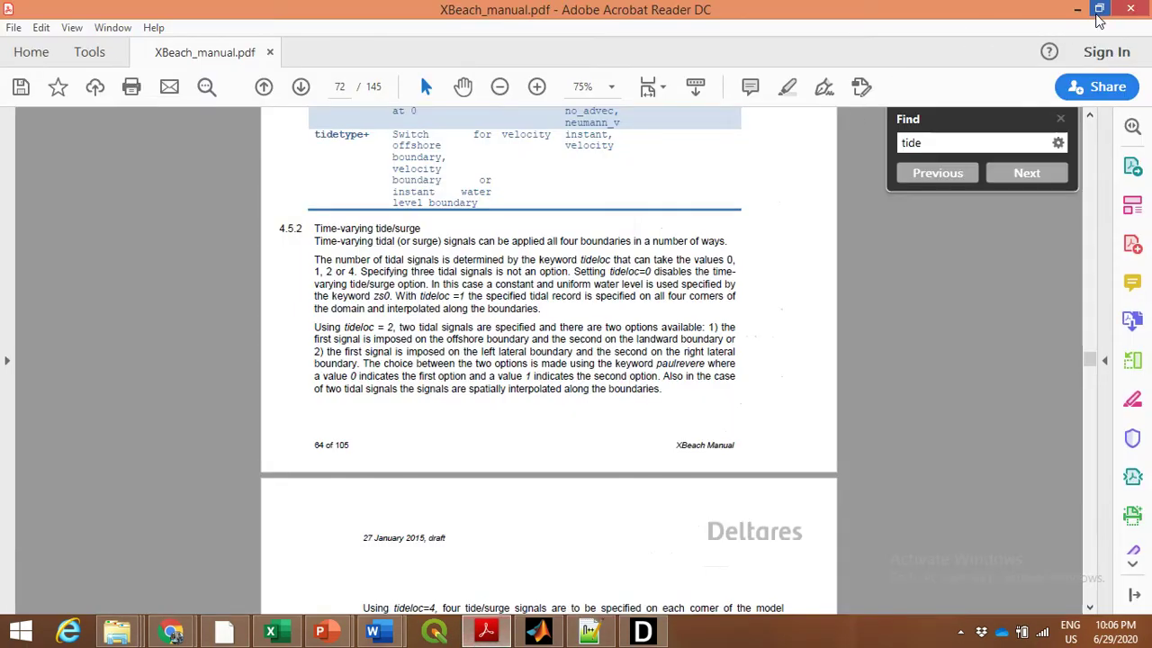
click(1098, 8)
Search the manual for ne_layer and highlight 'non-erodible structures' under Morphology.
double_click(938, 152)
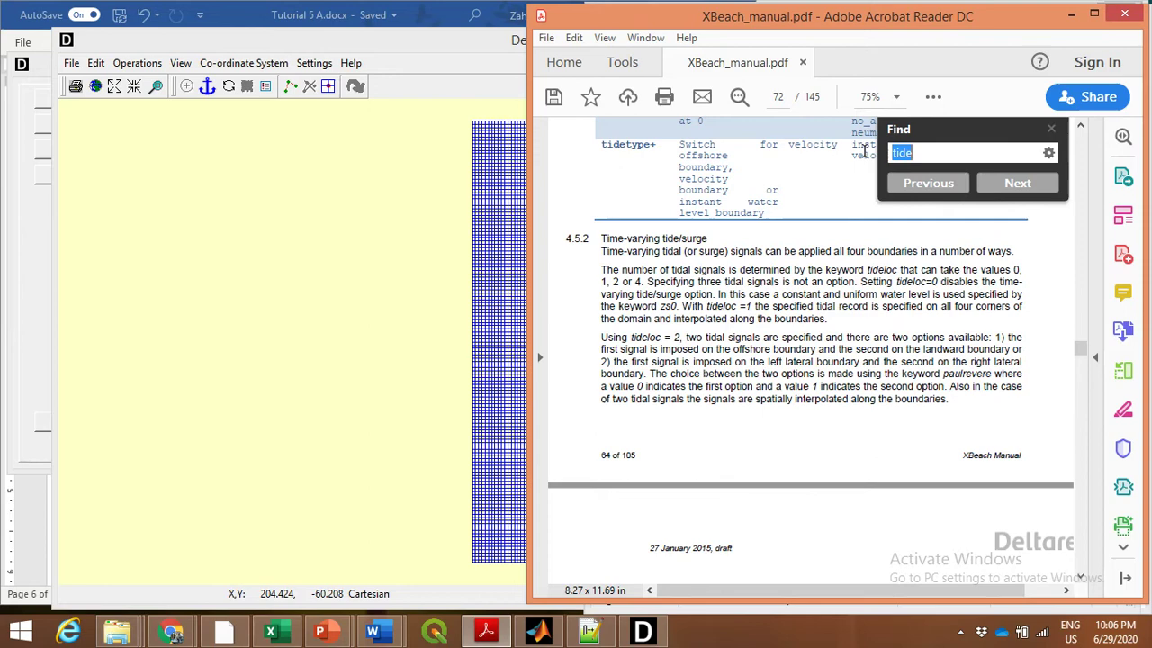
text(ne_layer)
click(1026, 184)
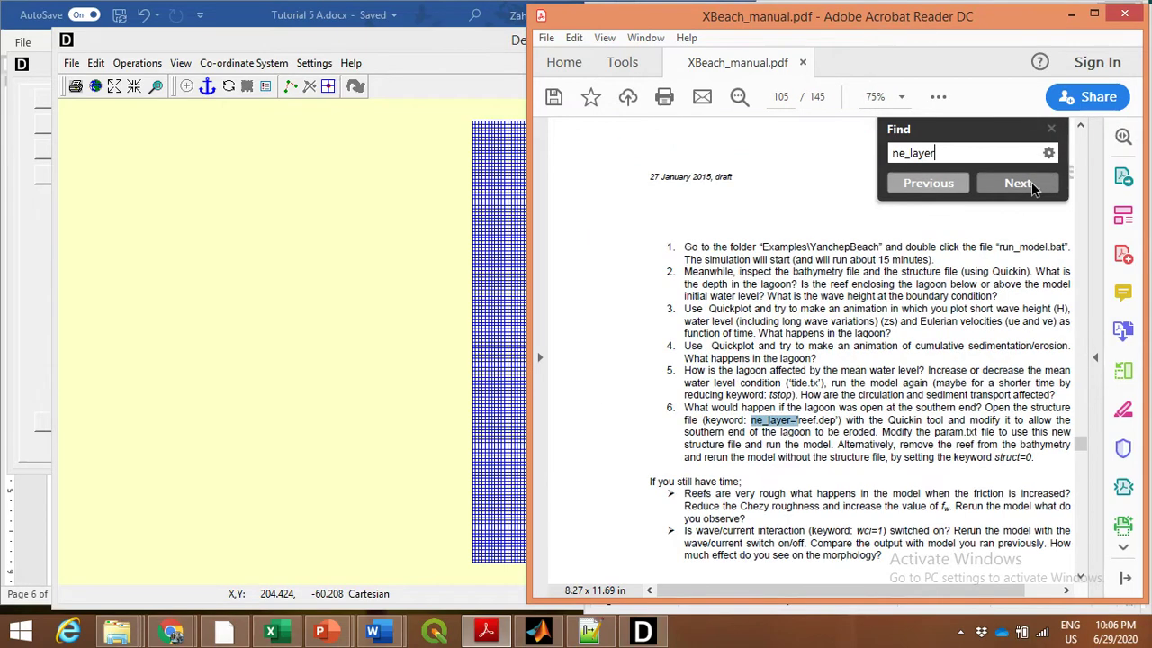
click(1018, 189)
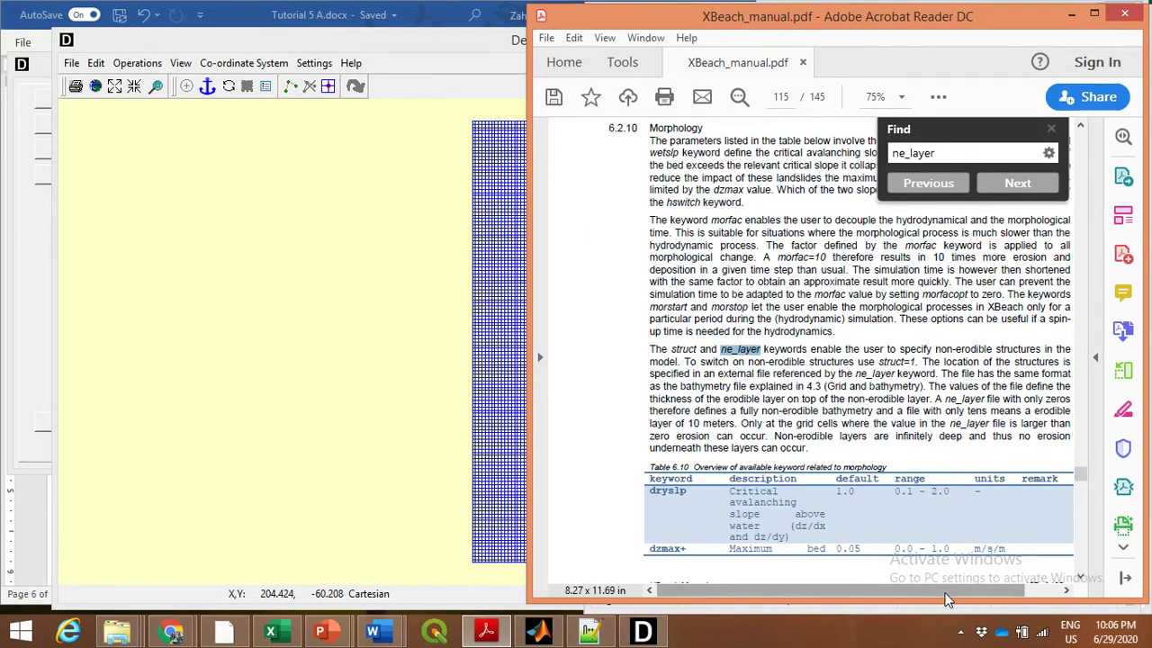
drag(947, 599, 970, 599)
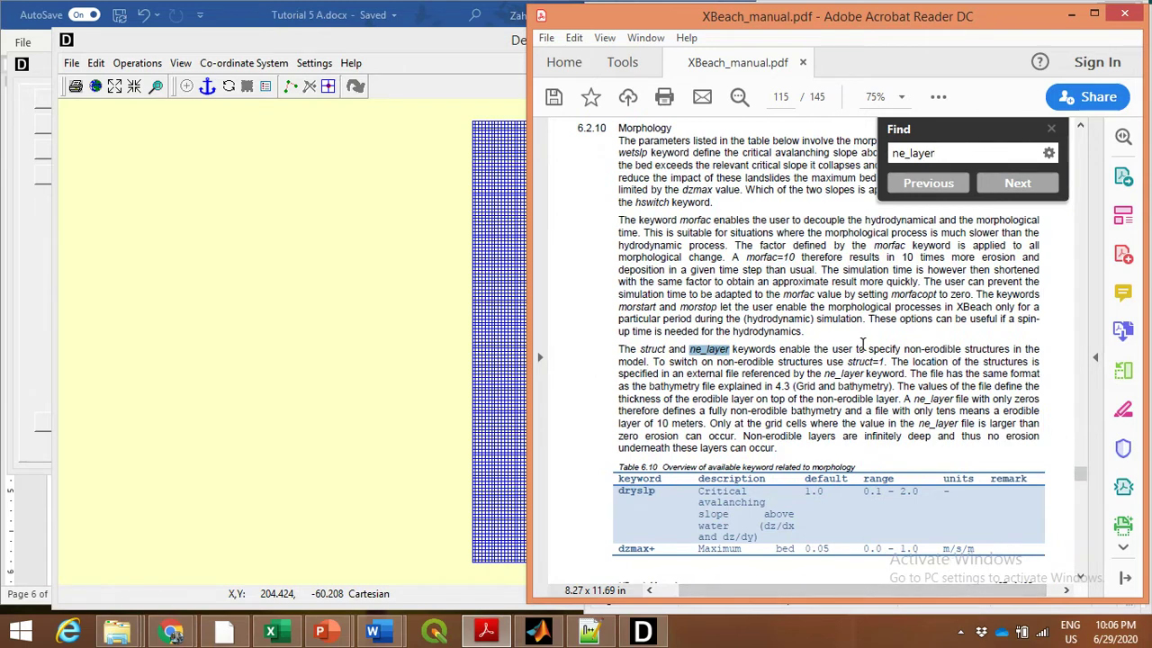
drag(903, 349, 1008, 349)
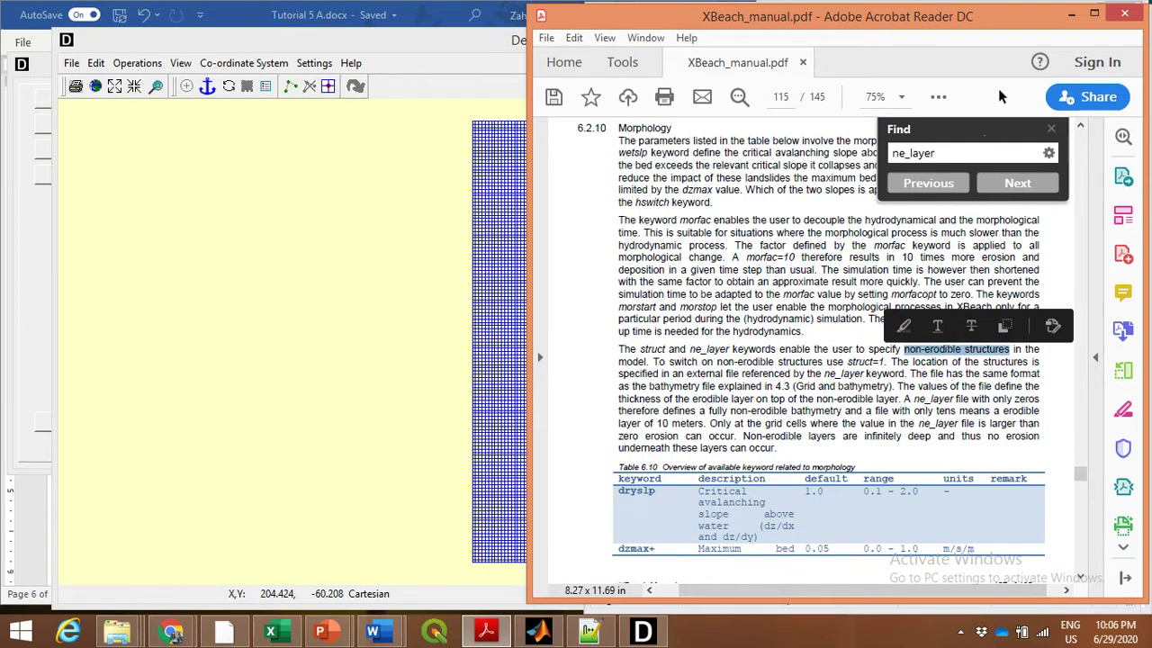
click(1072, 15)
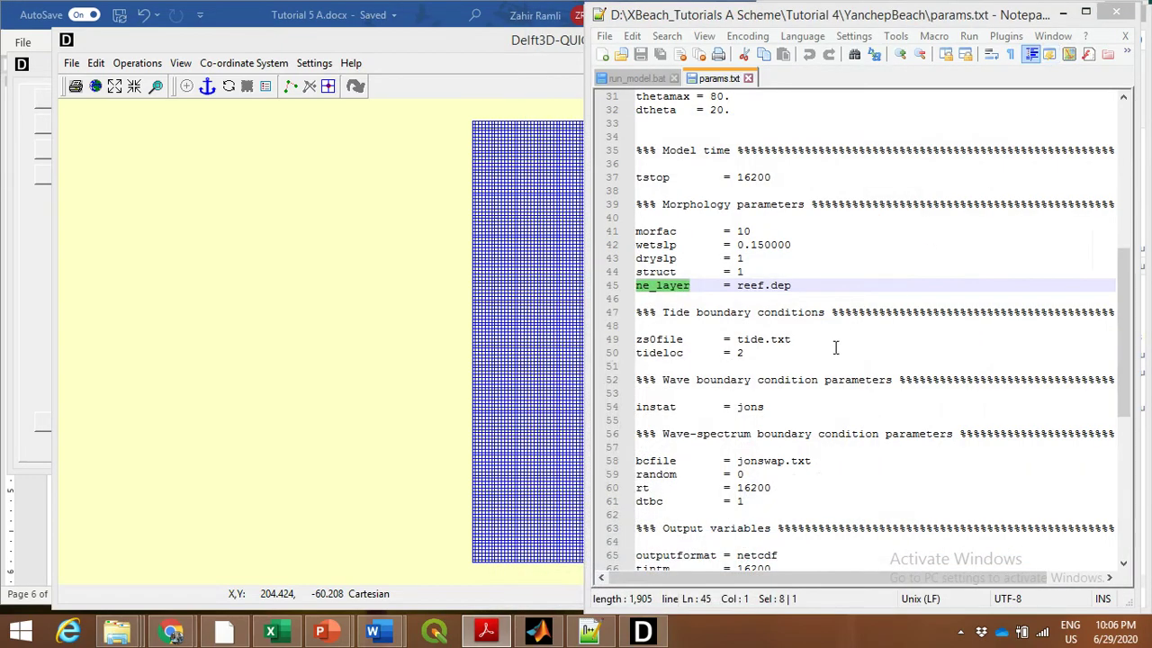
click(803, 285)
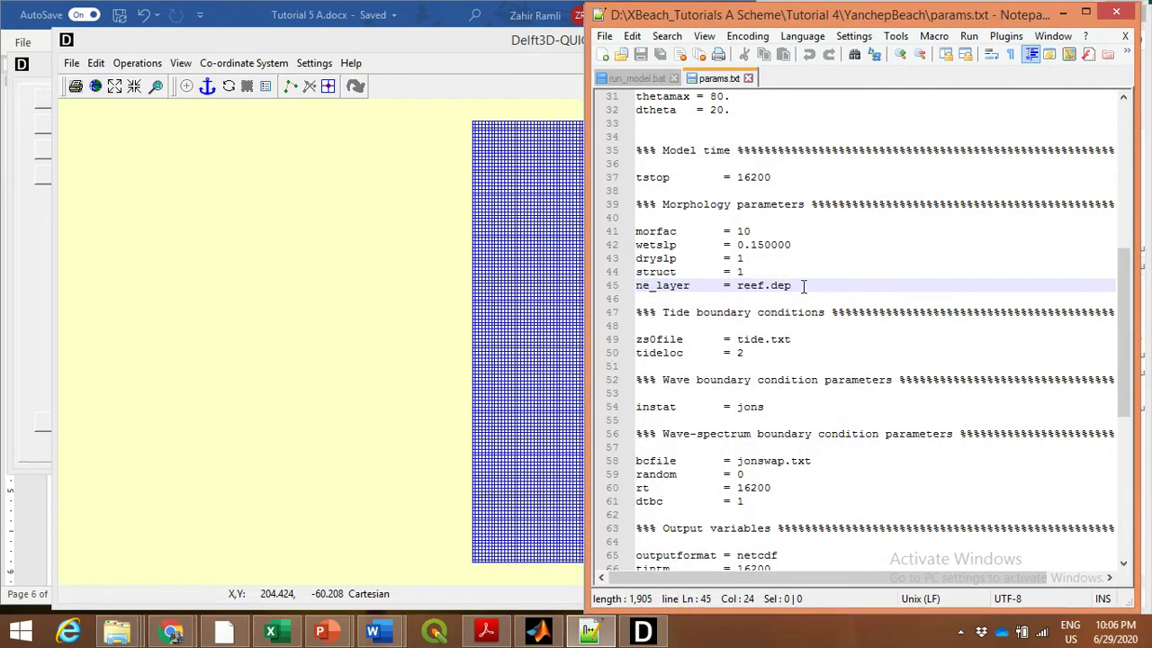
scroll(804, 285, up, 4)
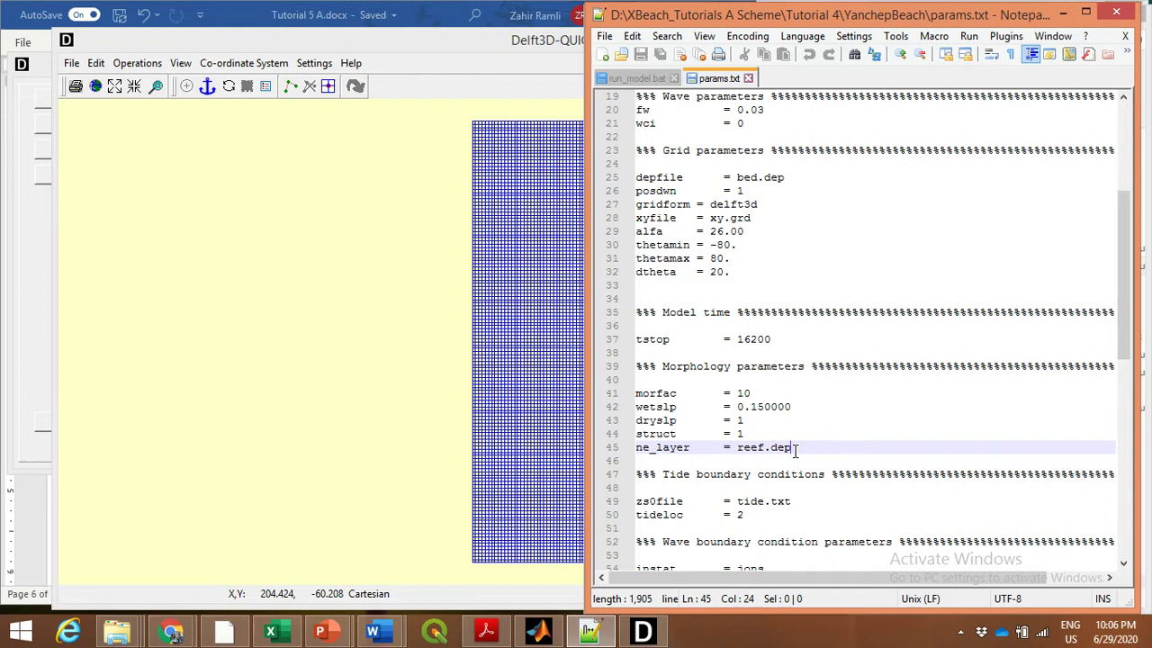
Load bed.dep depths from the YanchepBeach folder onto the QUICKIN grid, then return to params.txt.
click(339, 379)
click(72, 63)
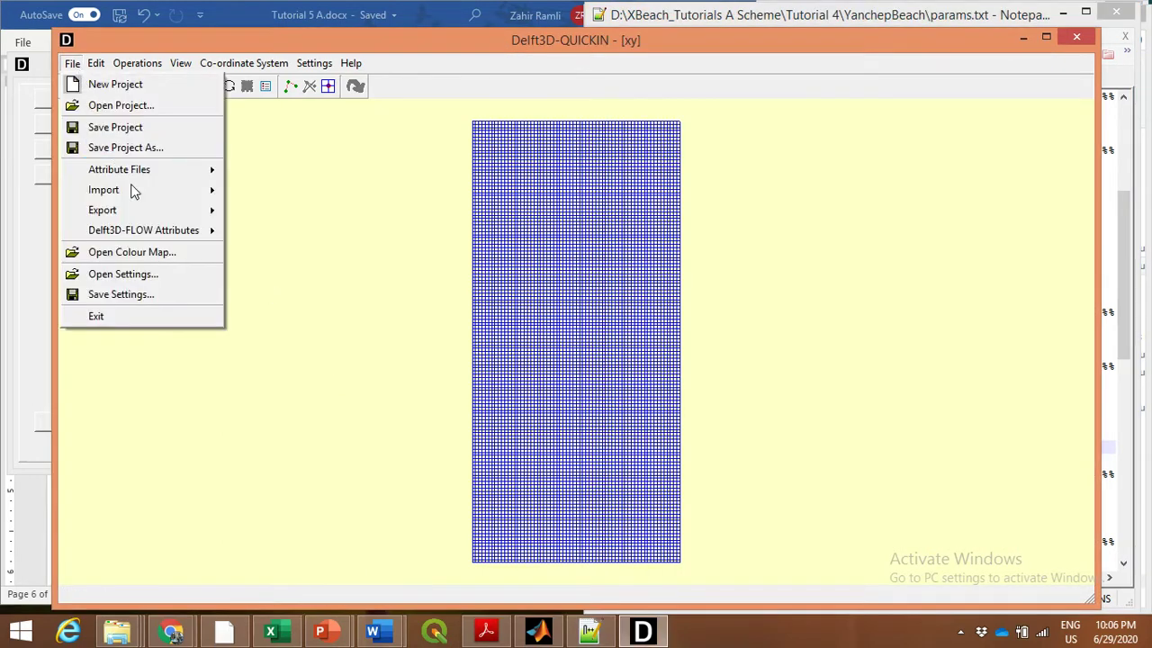
mouse_move(144, 190)
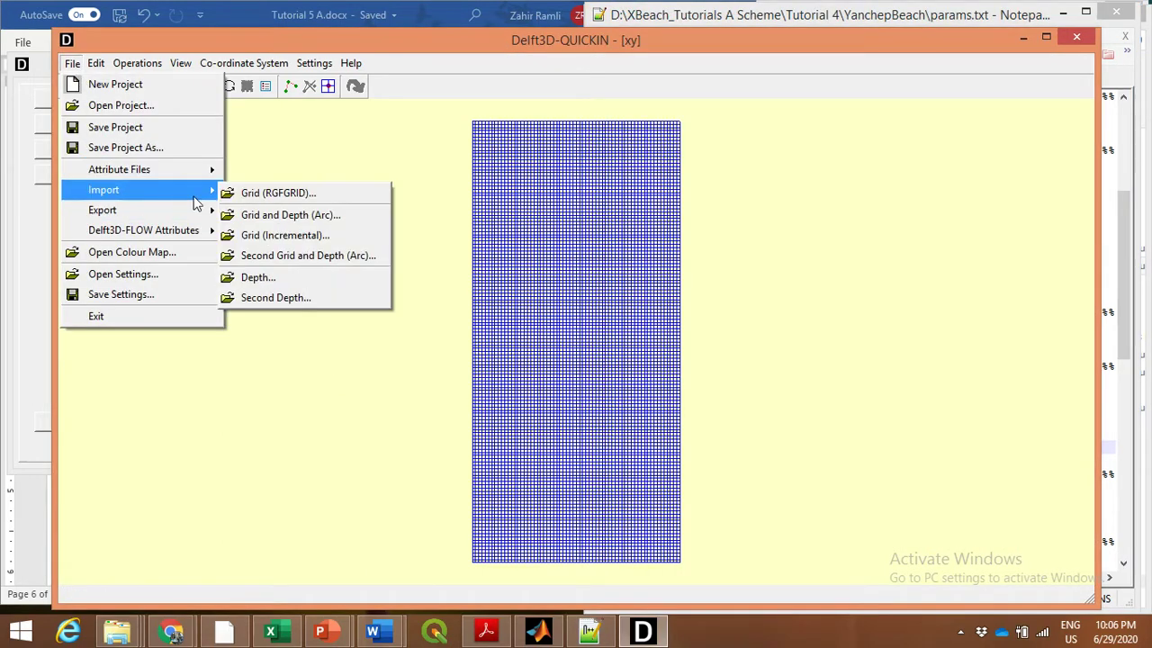
click(288, 278)
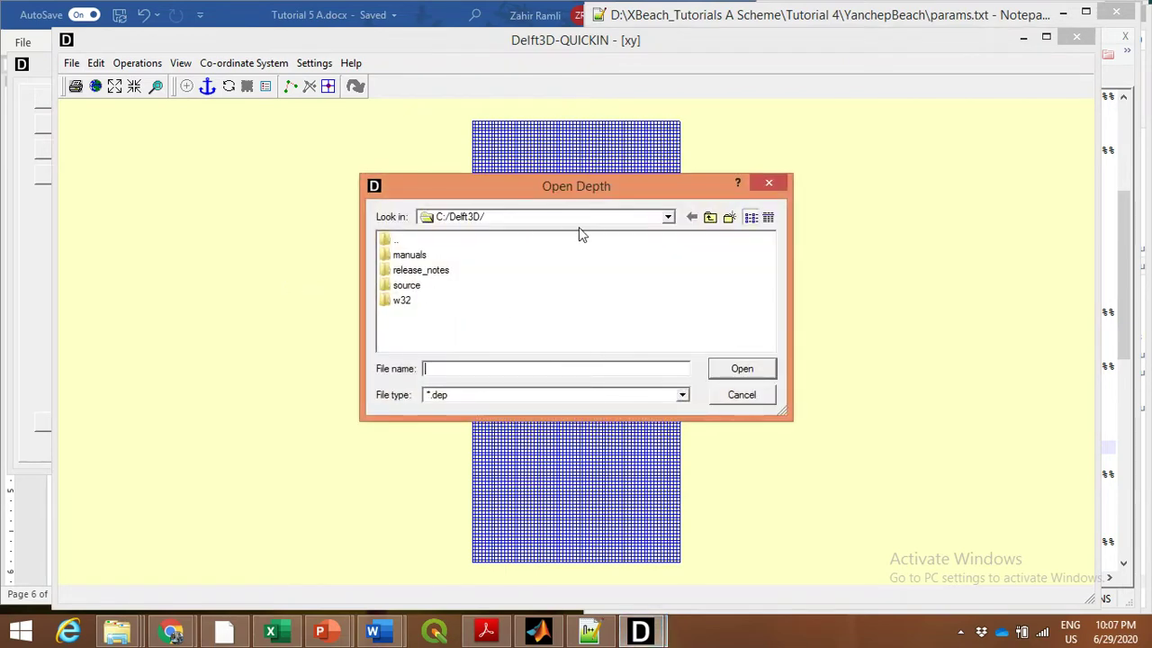
click(668, 217)
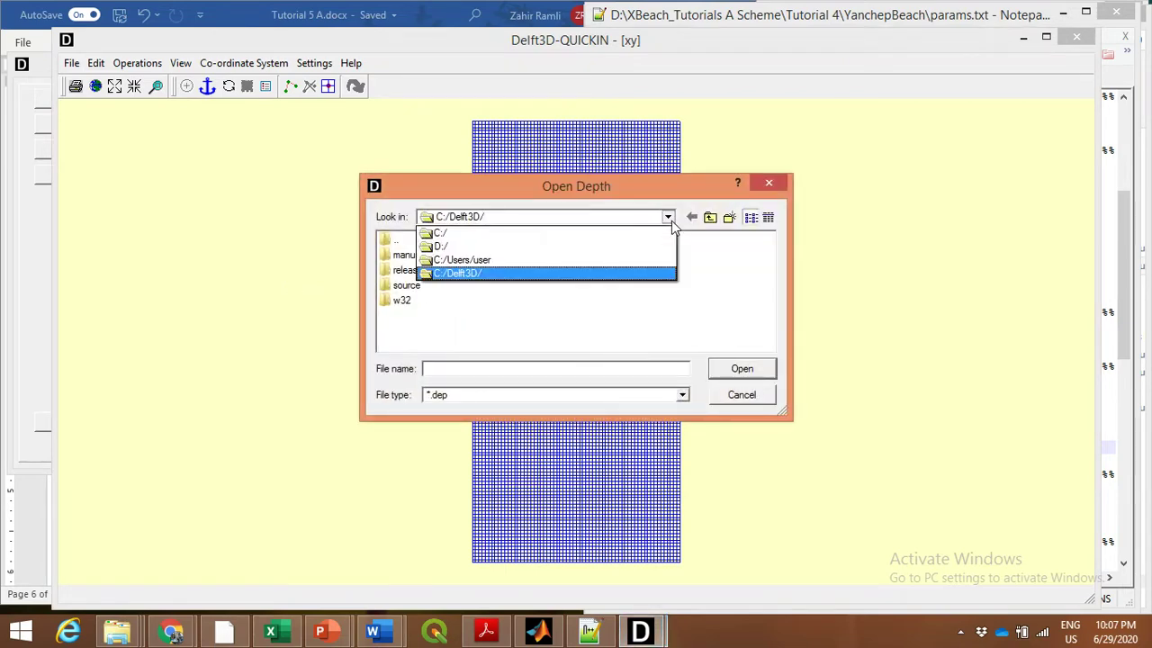
click(468, 247)
double_click(537, 288)
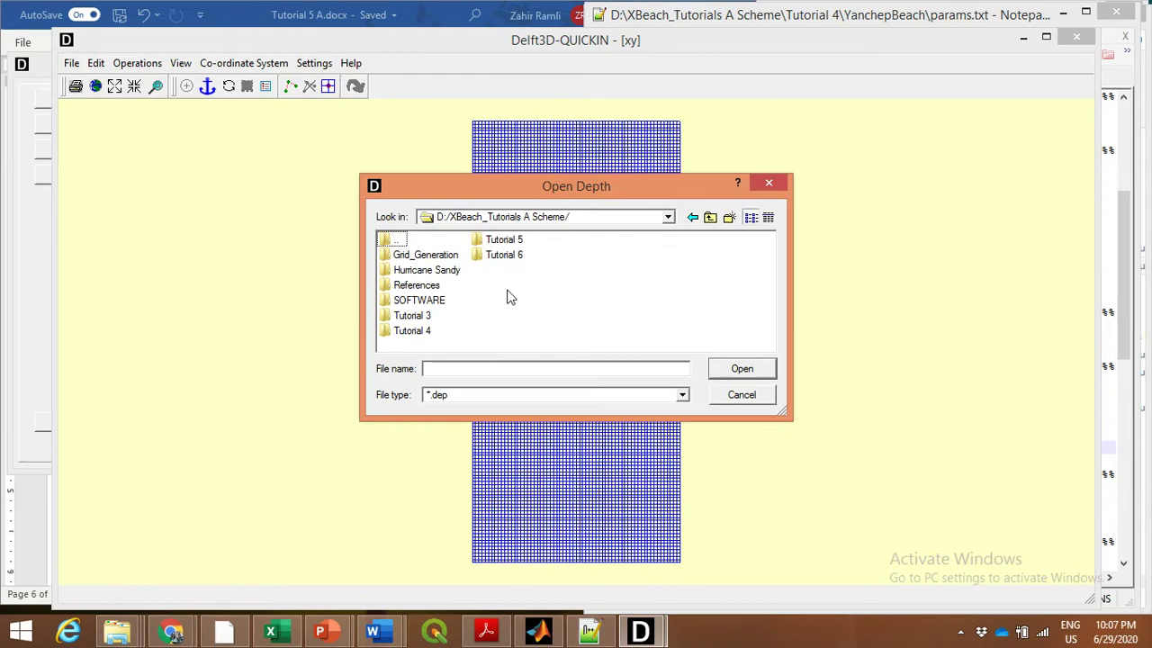
double_click(423, 331)
click(435, 288)
double_click(435, 288)
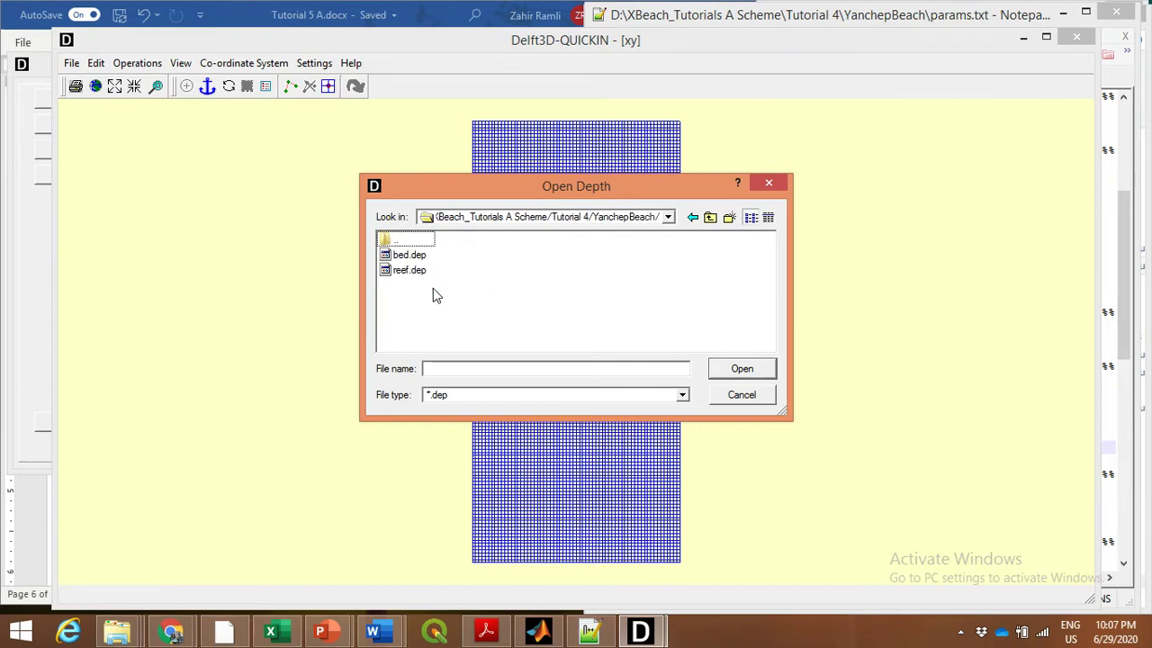
click(413, 255)
click(743, 371)
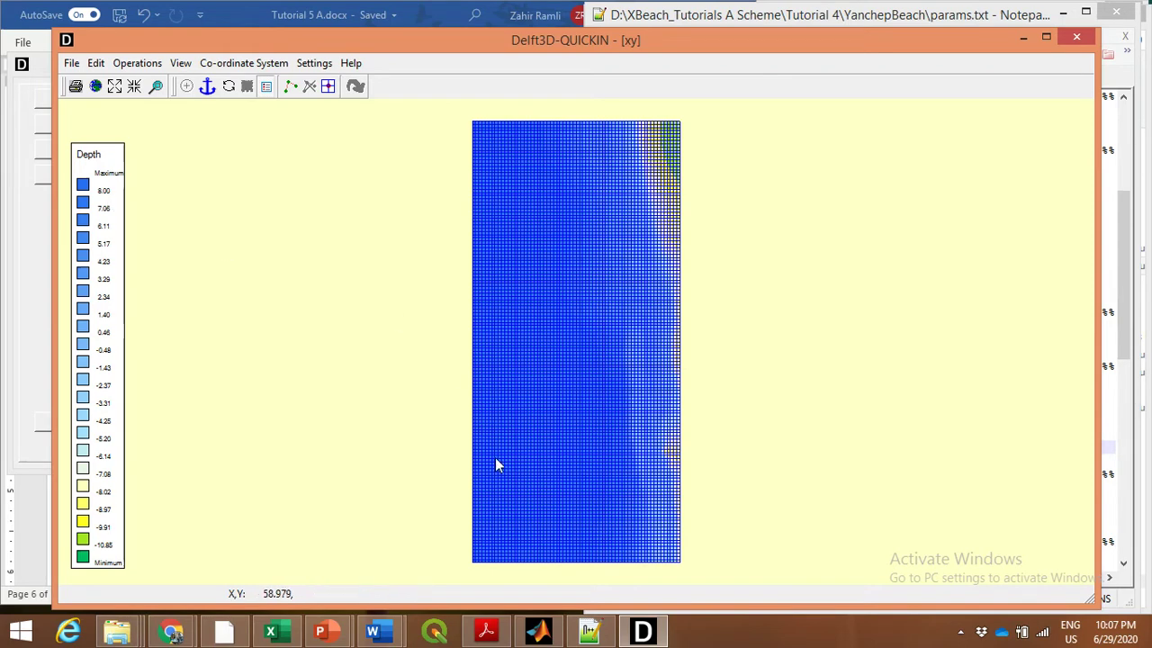
click(589, 632)
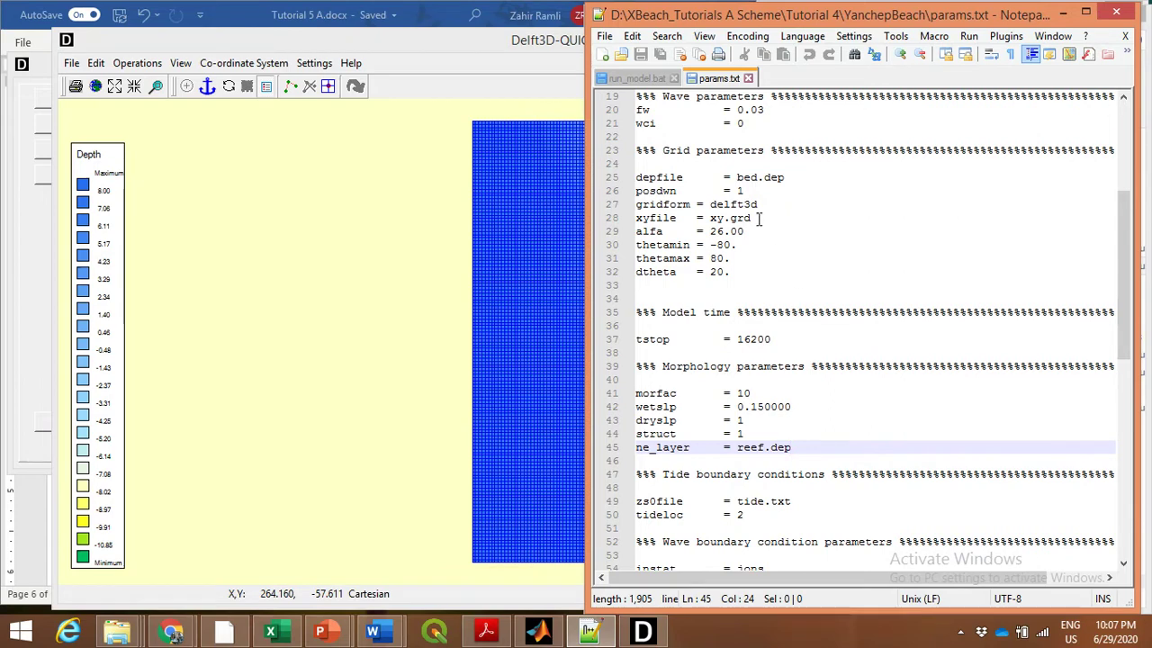
Review the posdwn and xyfile = xy.grd lines in params.txt, then return to the QUICKIN depth map.
drag(637, 191, 760, 191)
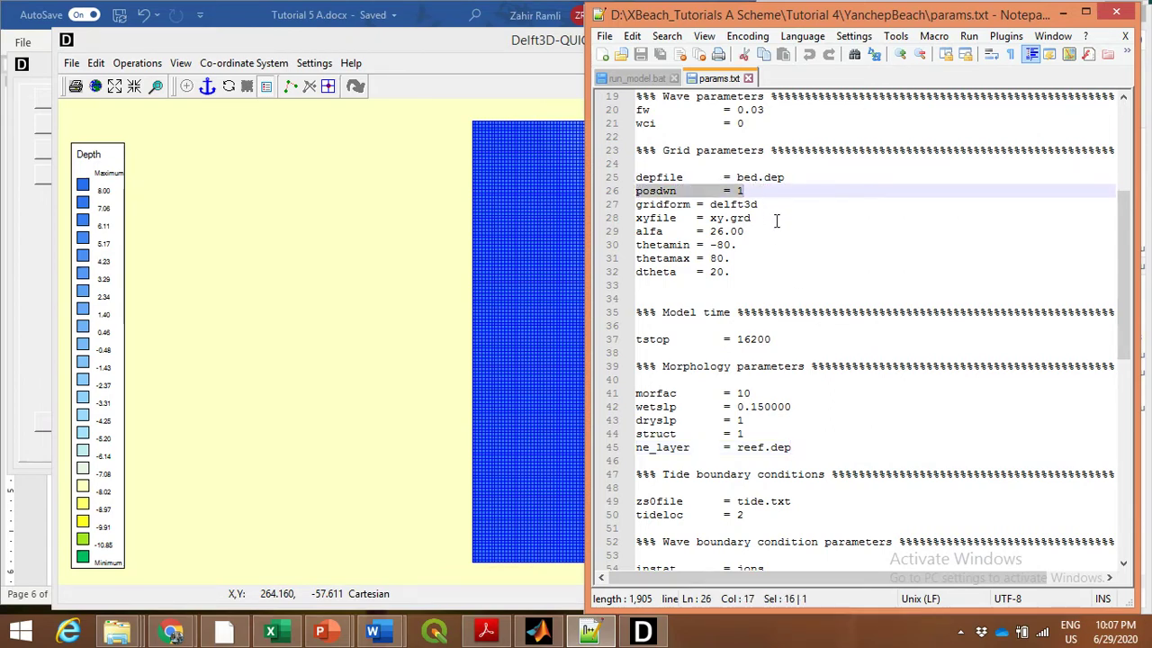
click(776, 220)
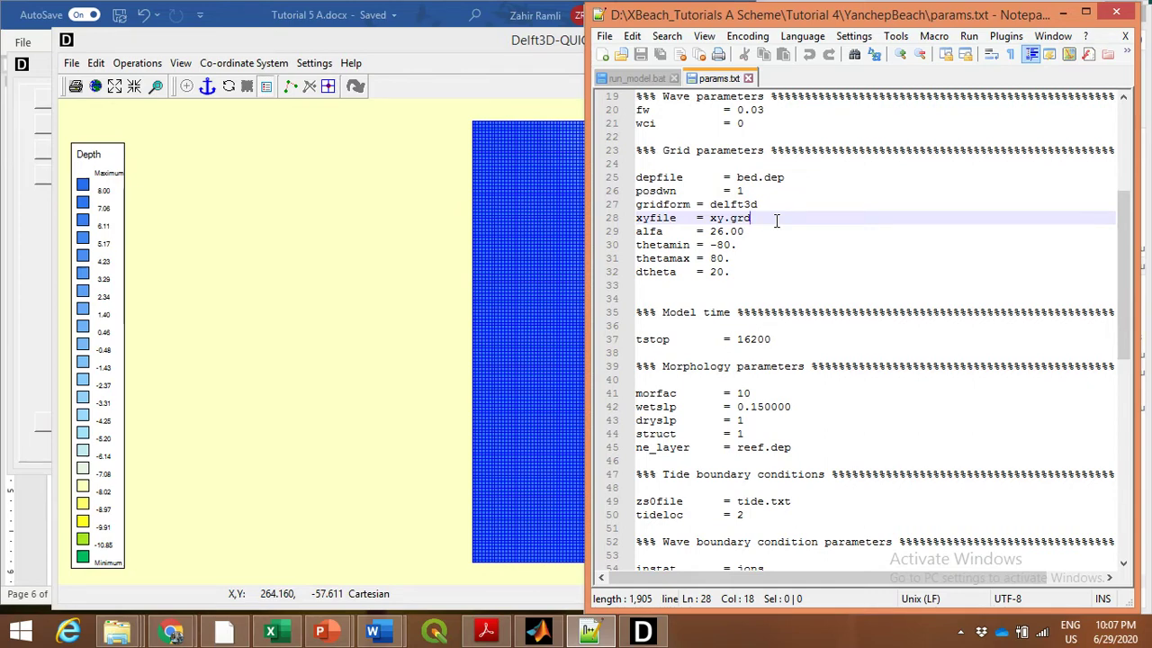
click(278, 236)
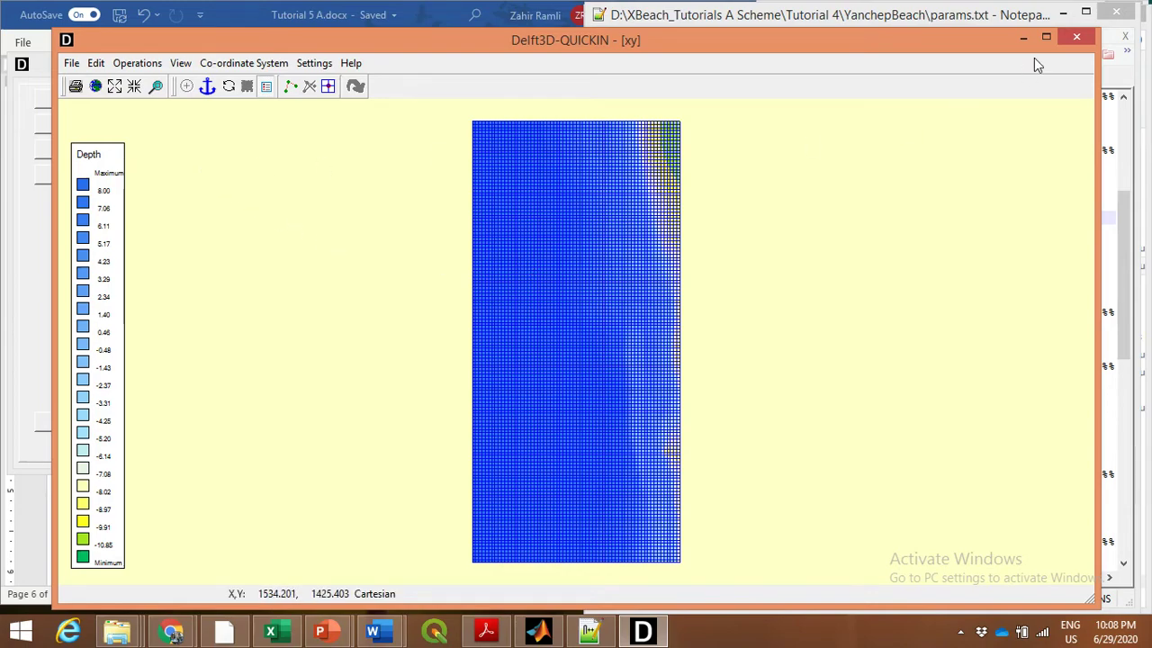
Restart QUICKIN and import the xy.grd grid from the YanchepBeach folder.
click(1079, 36)
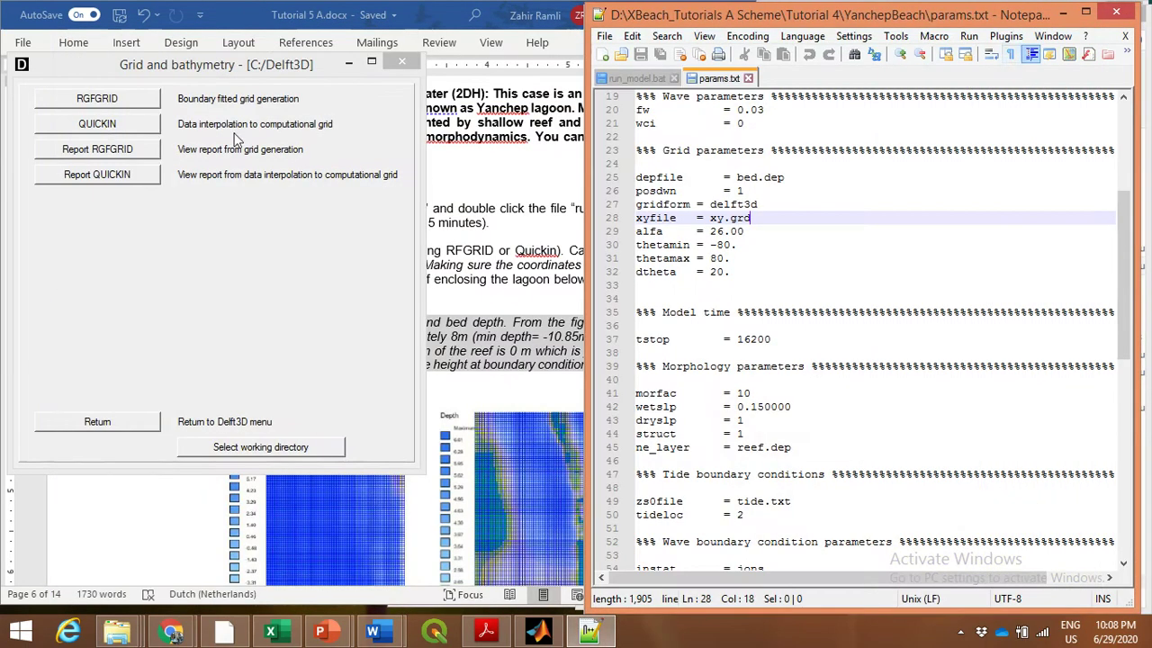
click(106, 123)
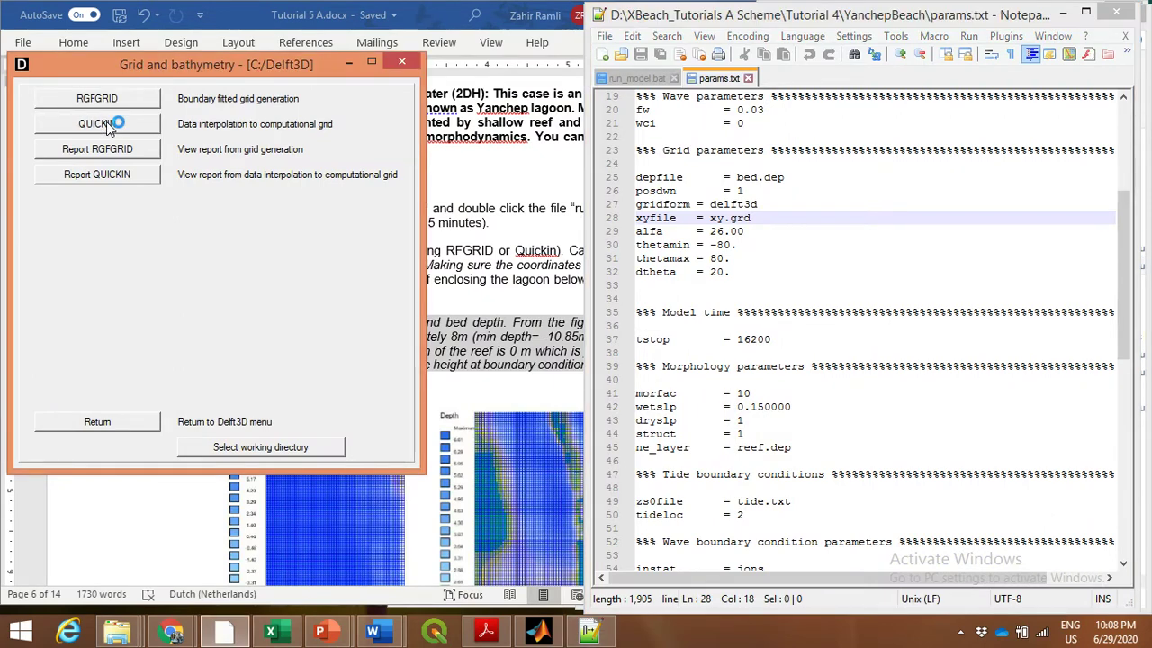
click(72, 63)
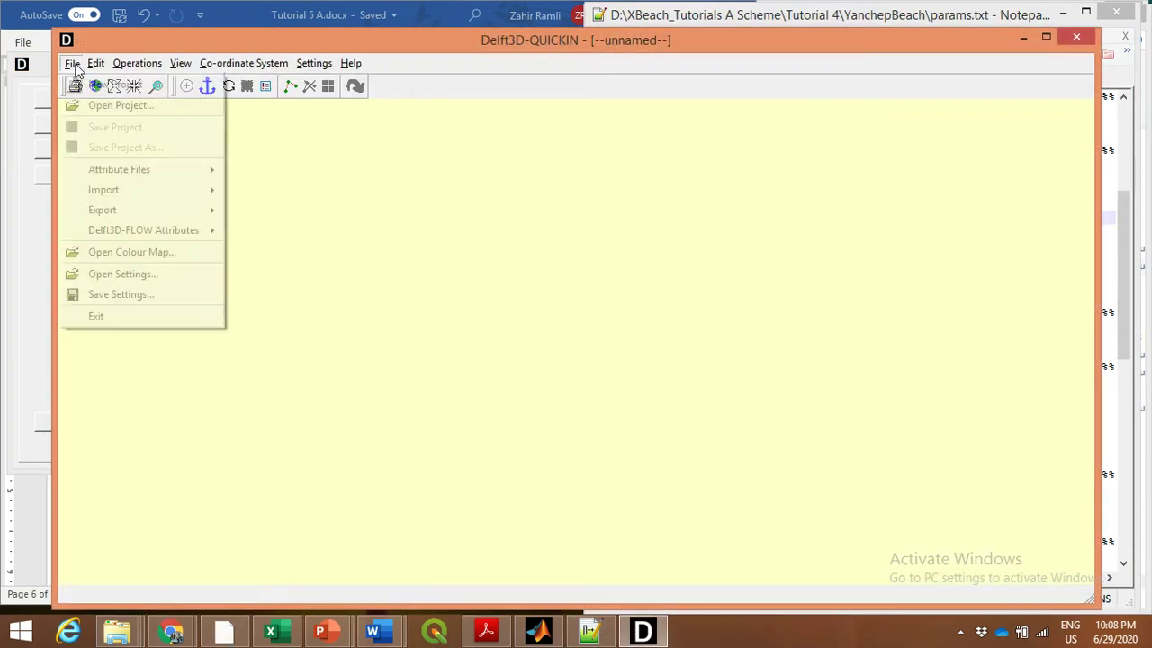
mouse_move(155, 191)
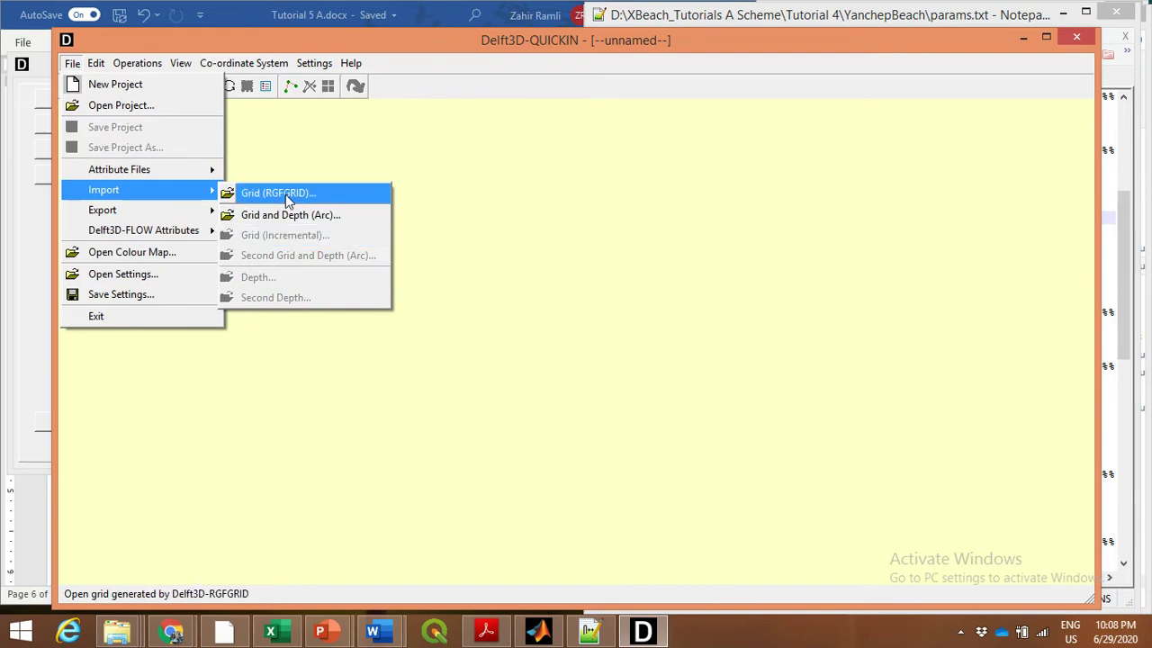
click(286, 191)
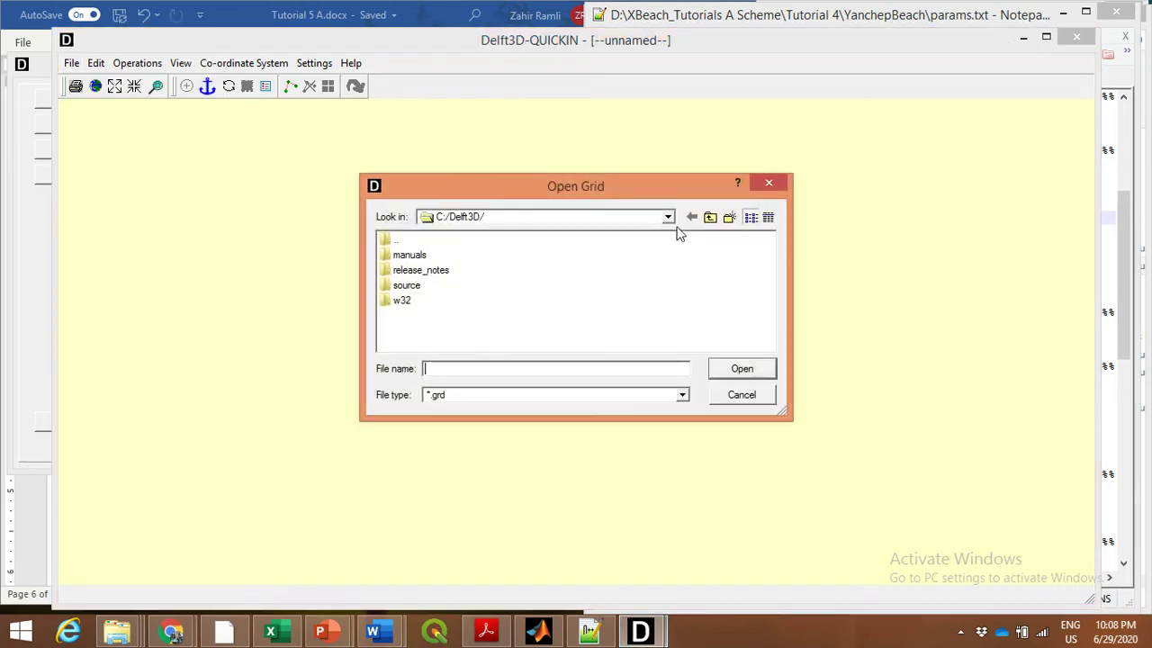
click(667, 218)
click(455, 245)
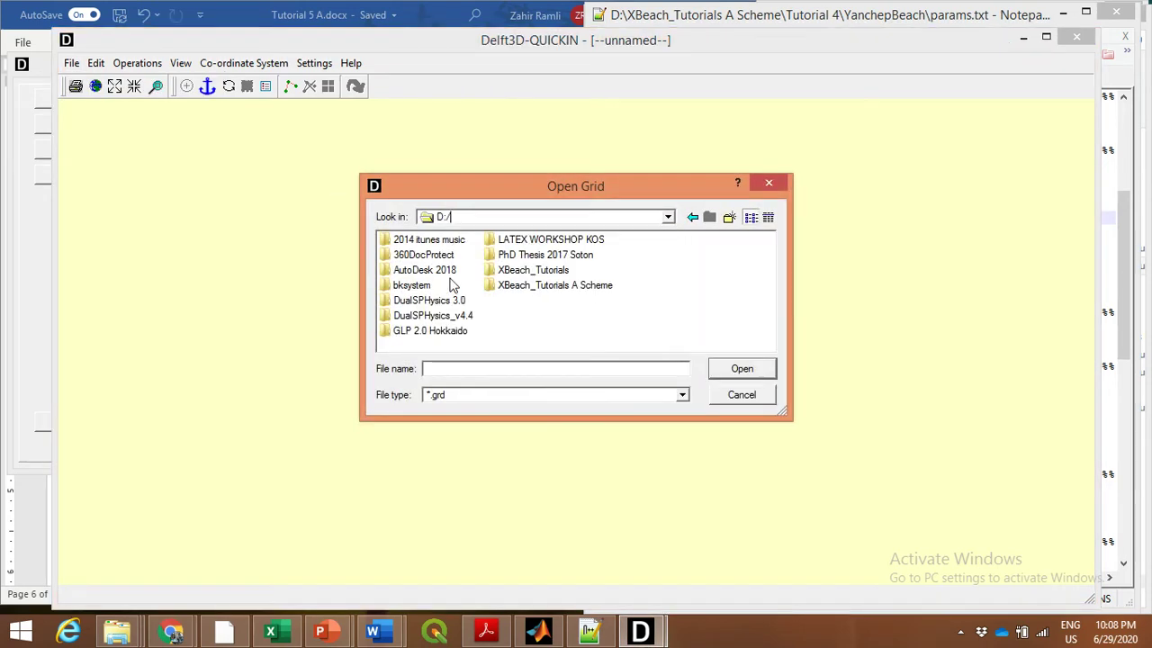
double_click(552, 286)
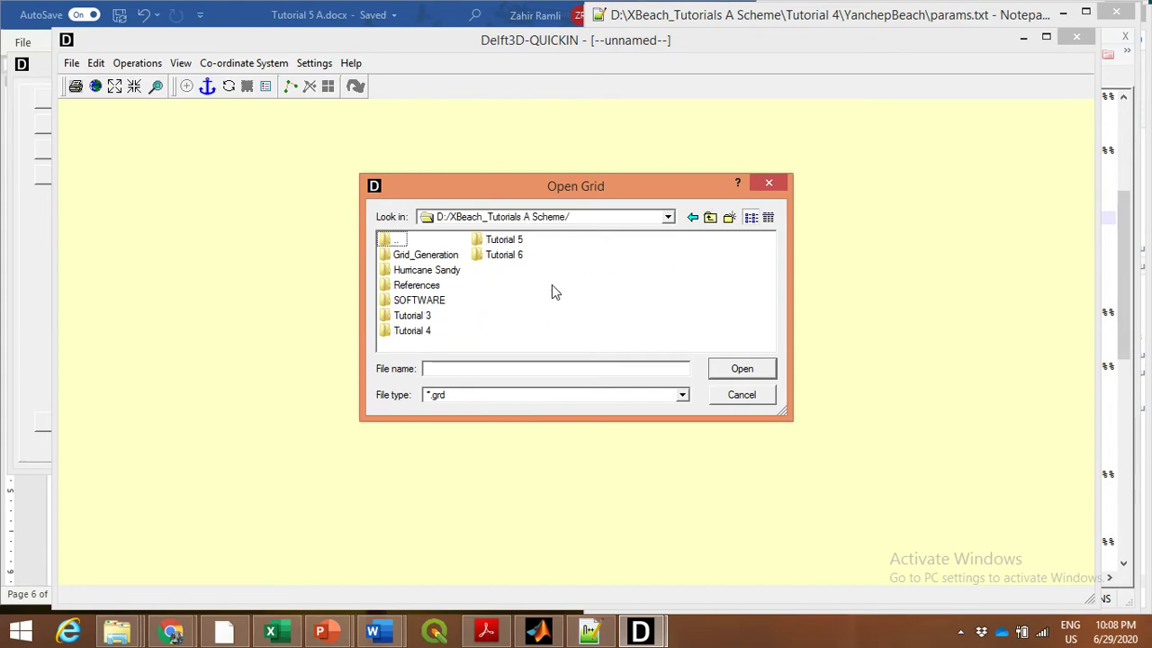
double_click(424, 330)
double_click(434, 287)
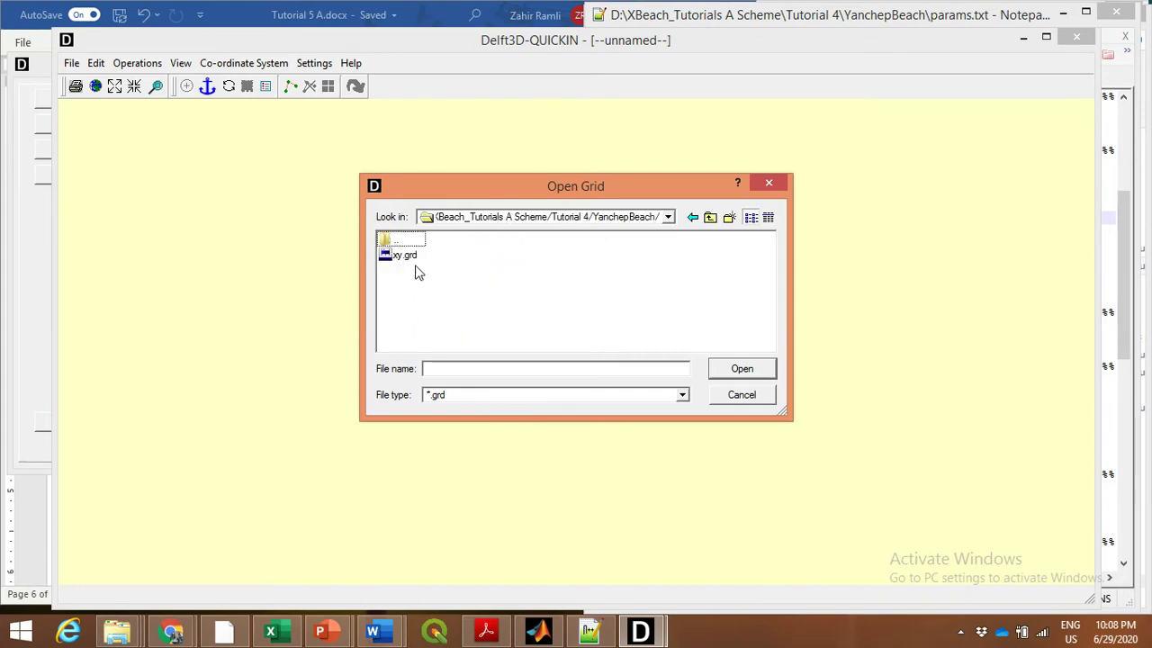
click(742, 368)
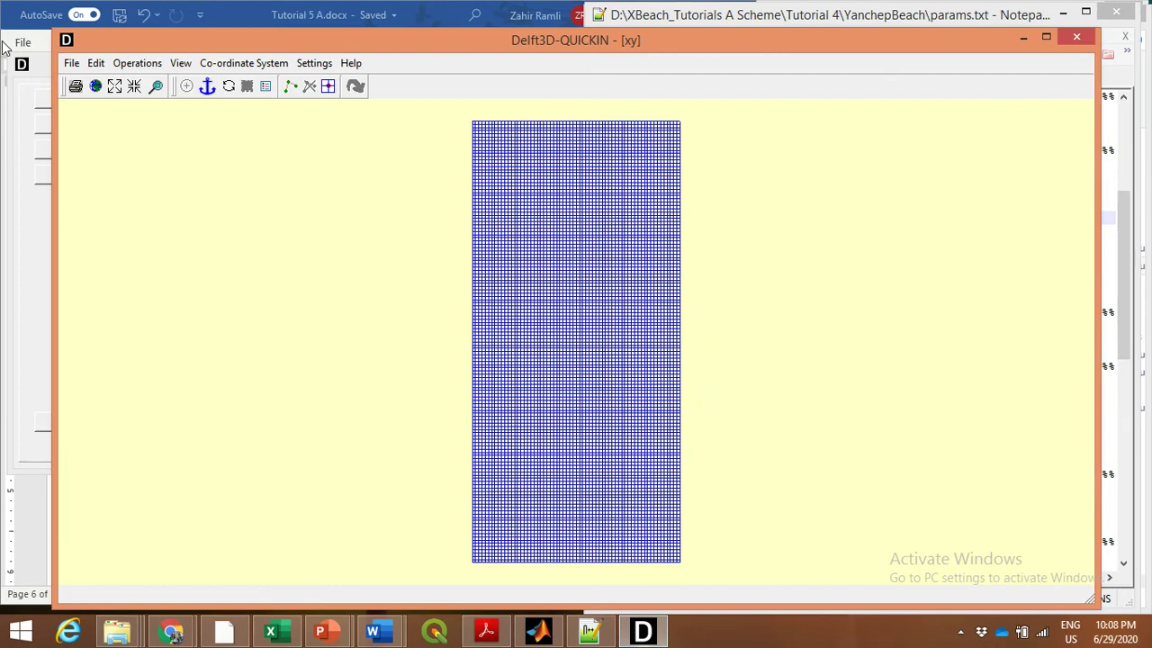
Import reef.dep as the depth file onto the xy grid.
click(71, 63)
mouse_move(159, 190)
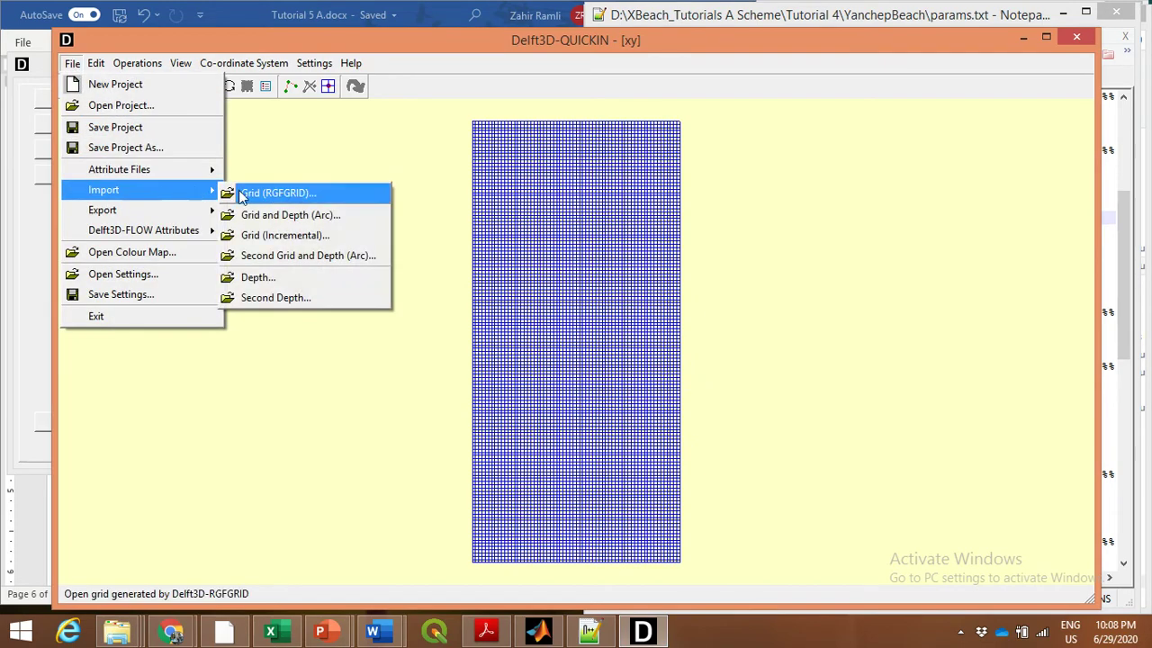
click(279, 276)
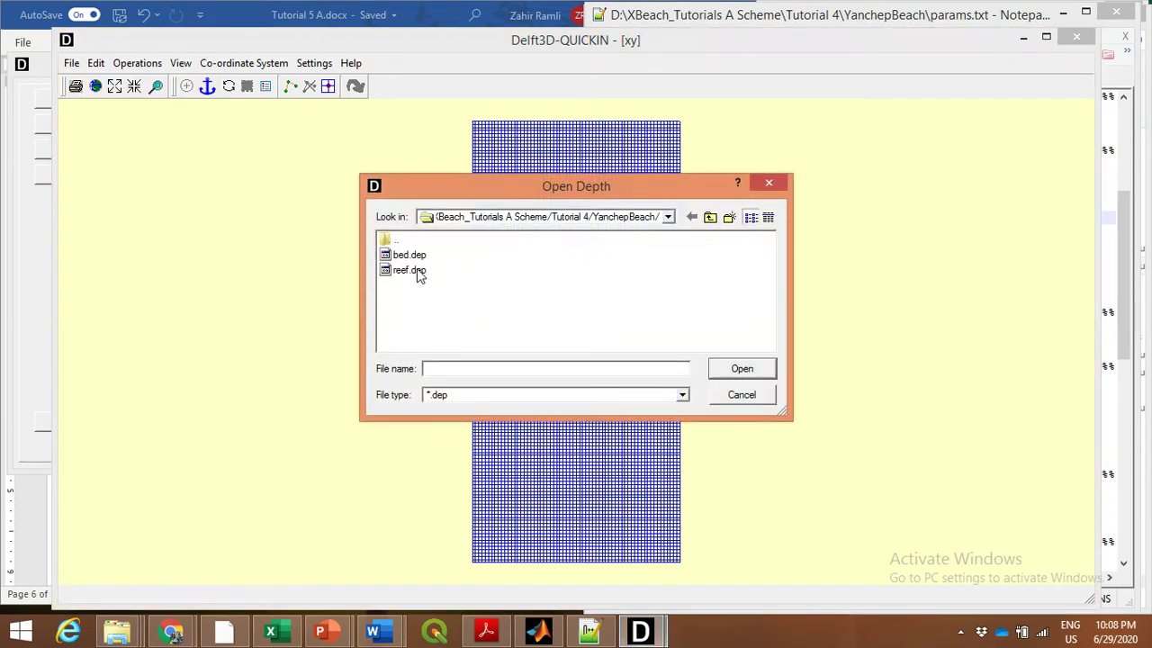
click(413, 270)
click(745, 372)
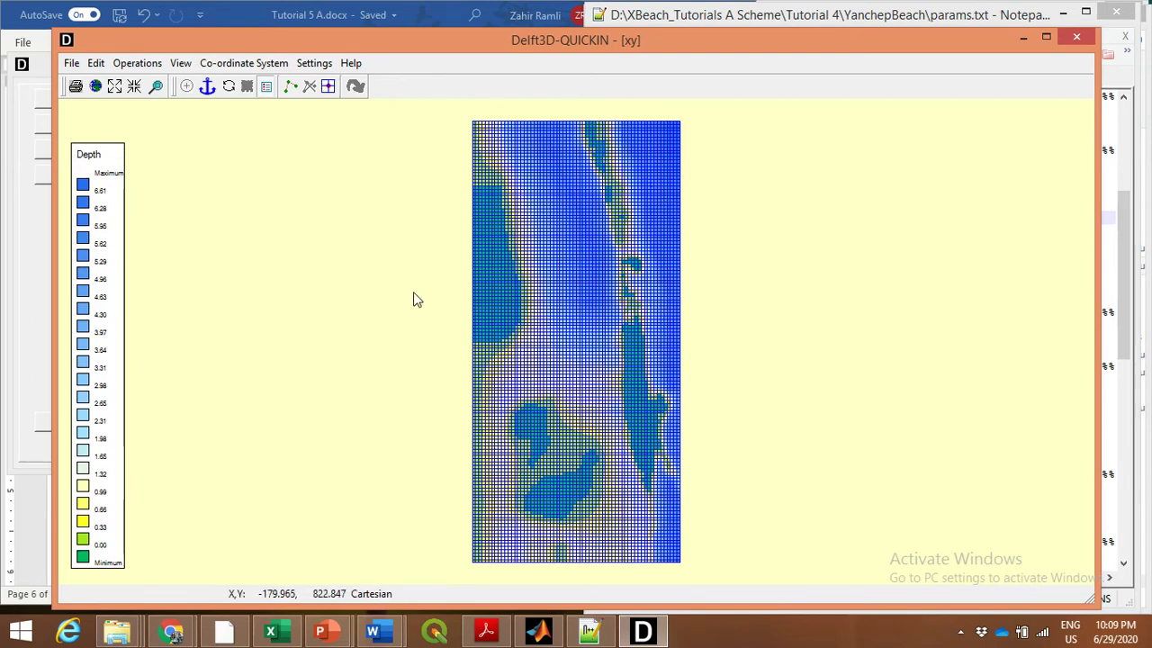
Return to the Word tutorial and highlight 'wave height at the boundary condition' in question 3.
click(1023, 42)
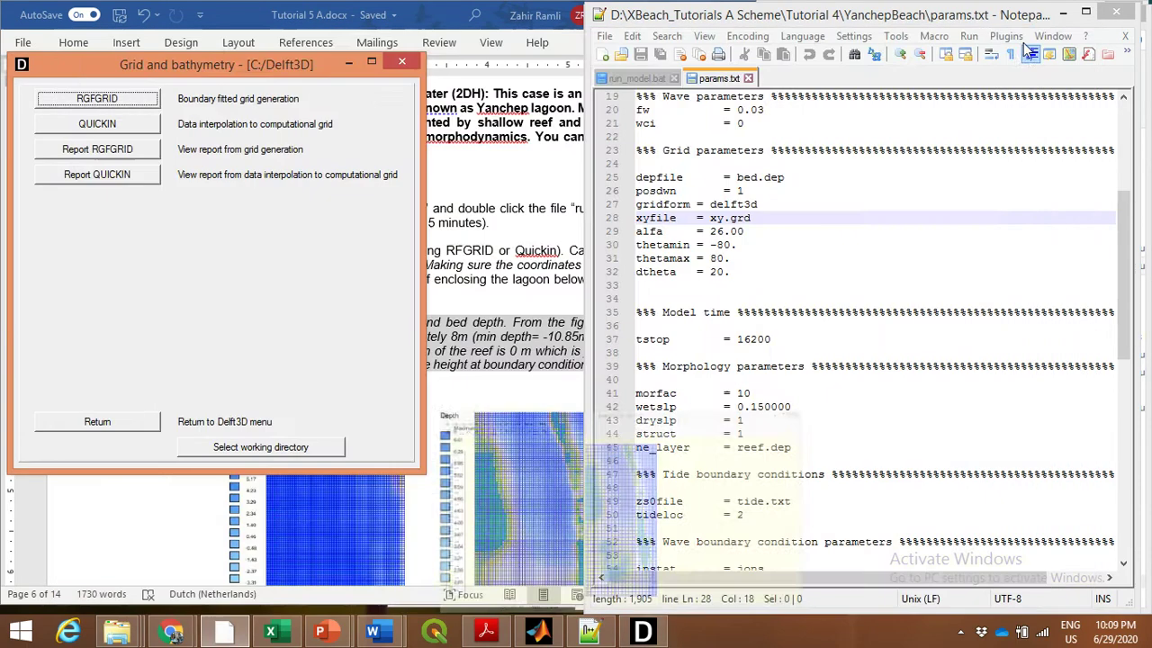
click(479, 304)
scroll(498, 354, down, 5)
scroll(495, 347, up, 3)
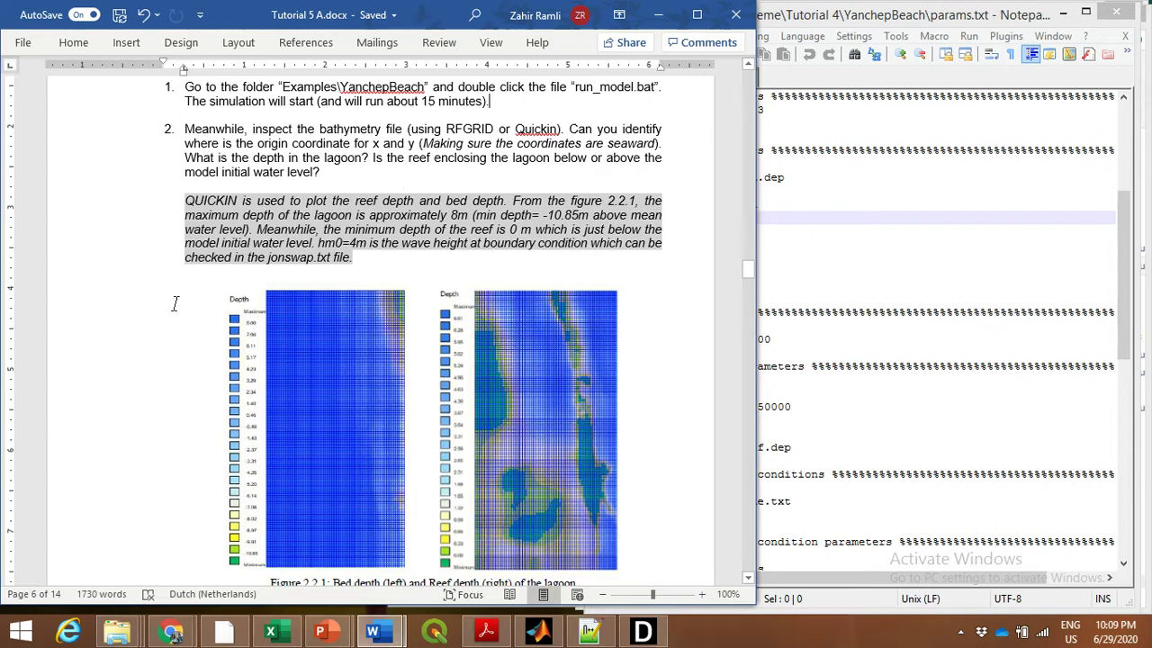
scroll(175, 303, down, 1)
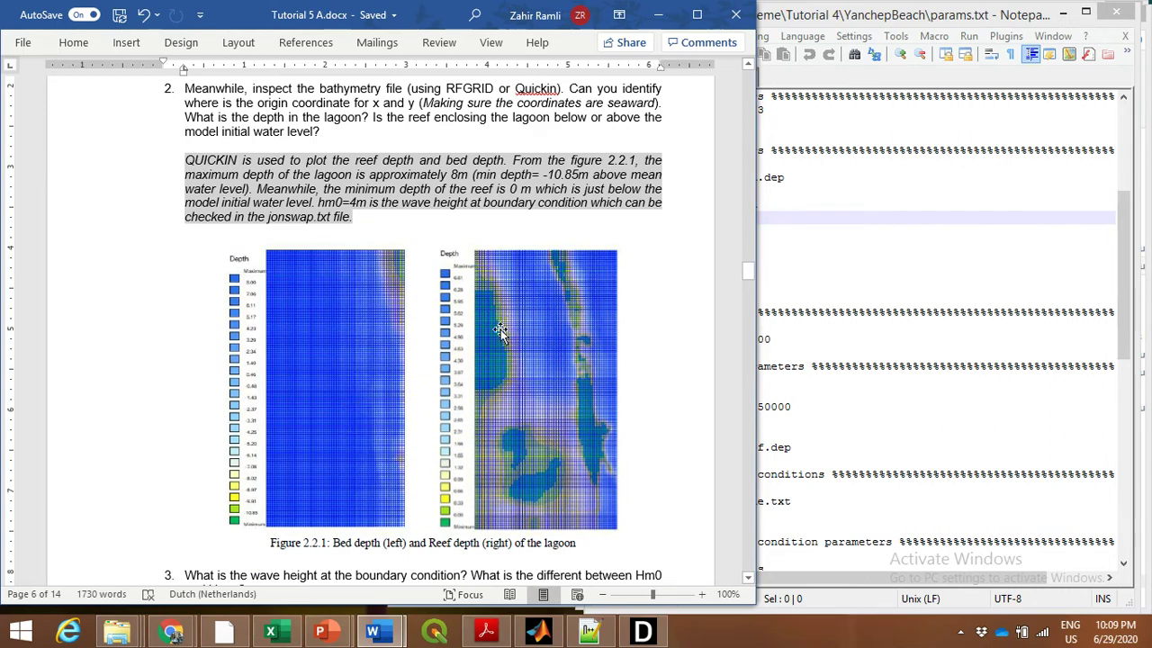
scroll(364, 345, down, 2)
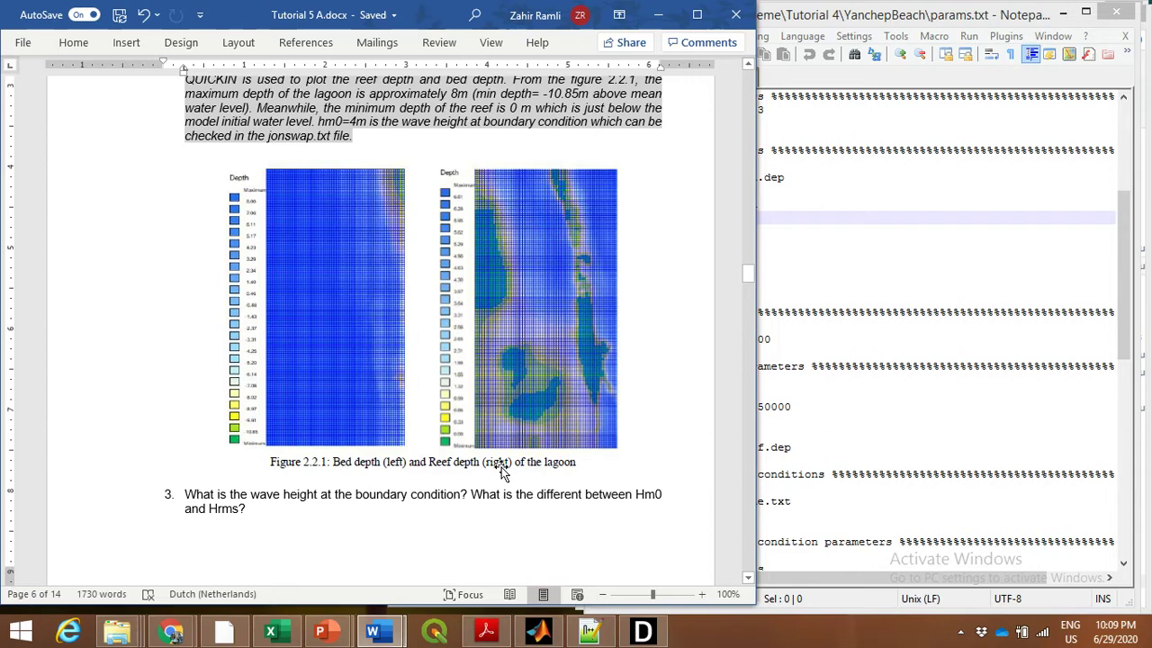
scroll(504, 474, down, 2)
scroll(504, 475, down, 2)
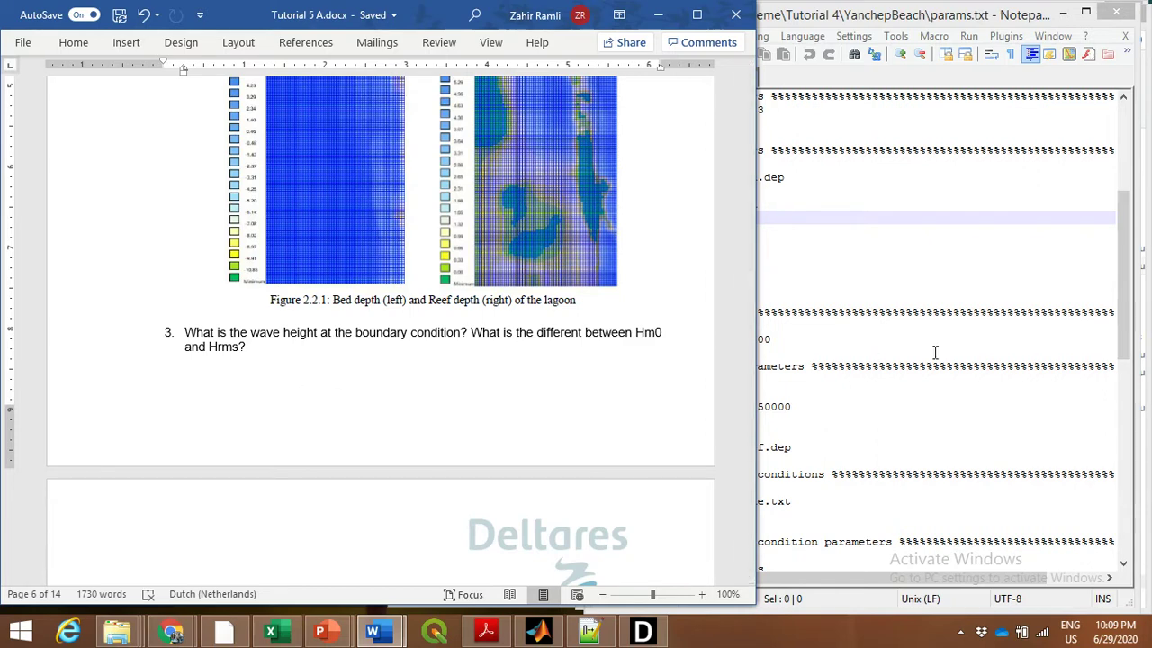
drag(251, 332, 461, 333)
scroll(461, 435, down, 2)
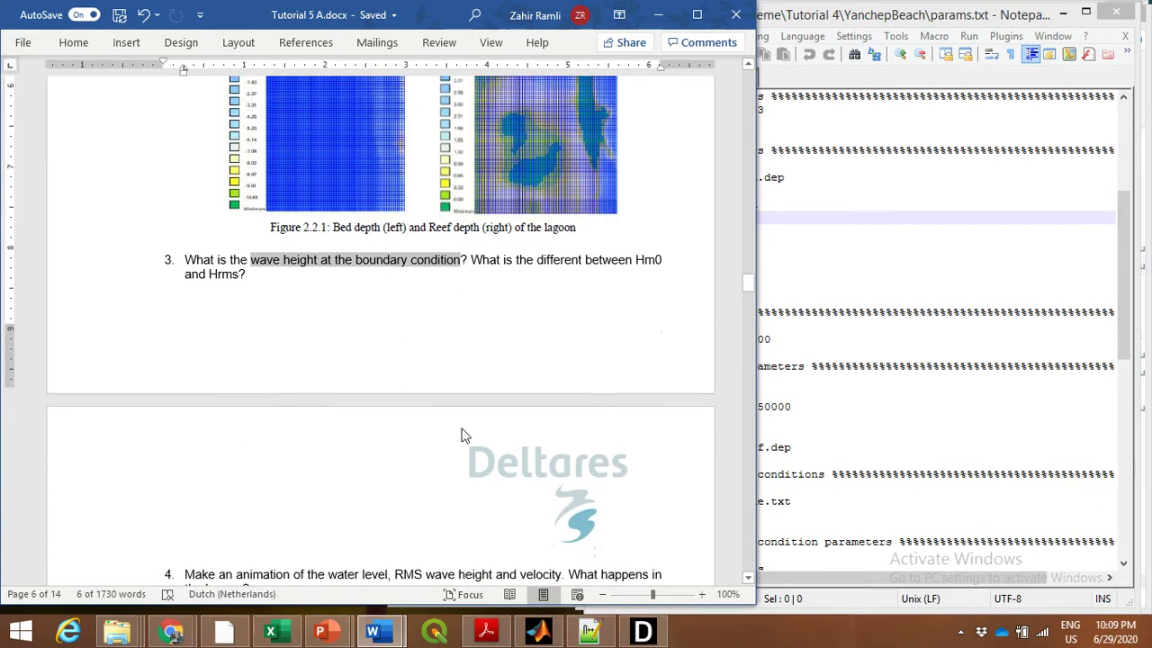
Check params.txt's wave boundary settings (instat = jons, bcfile = jonswap.txt), then bring up File Explorer.
click(963, 354)
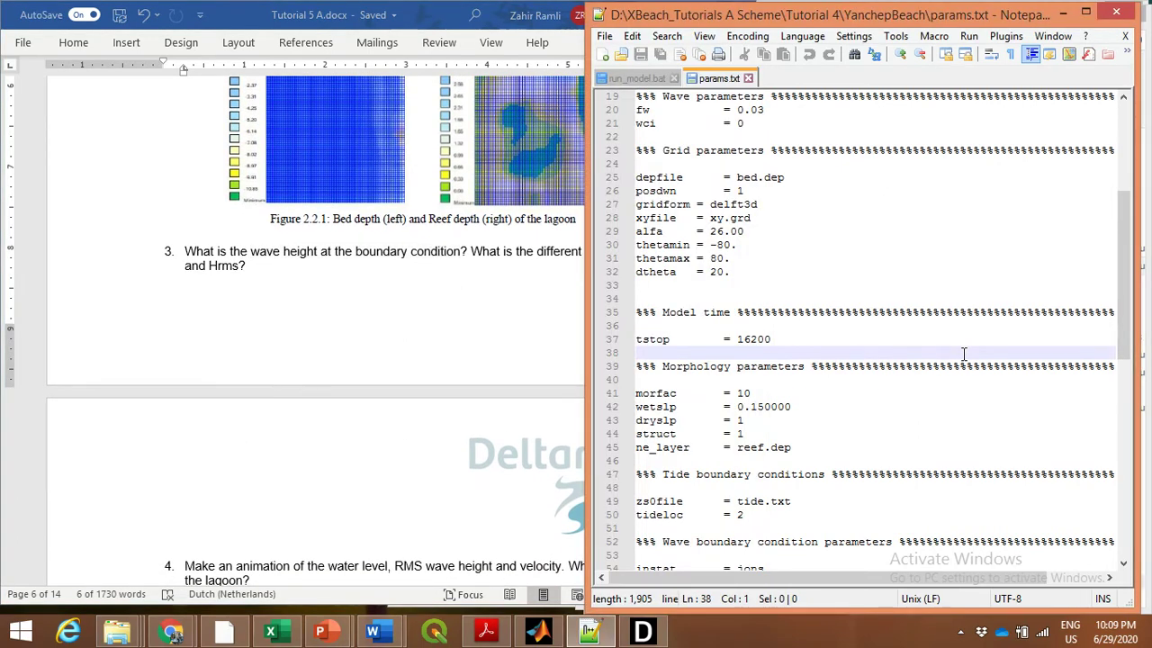
scroll(963, 354, down, 5)
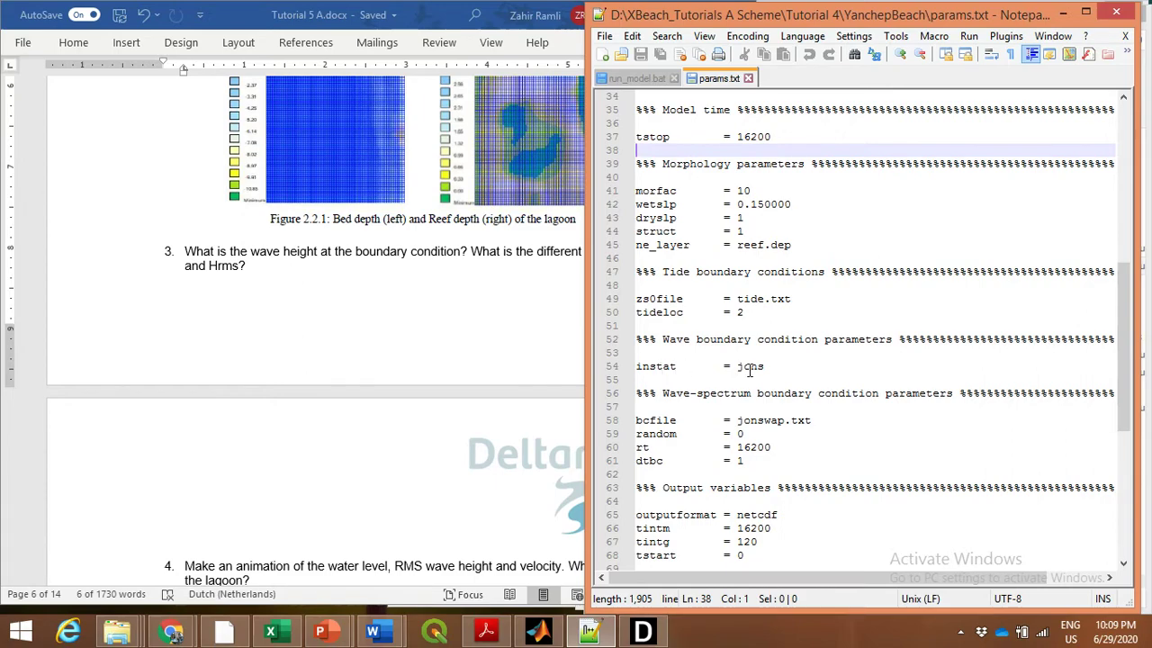
click(117, 632)
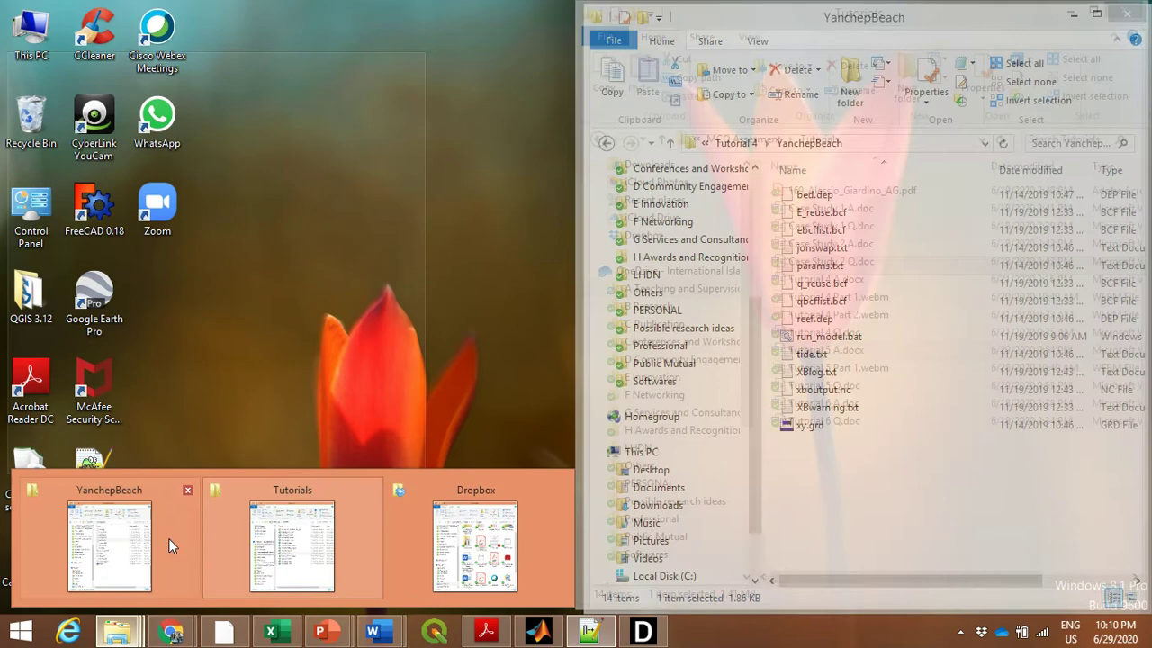
Open jonswap.txt from the YanchepBeach folder in Notepad++ via Edit with Notepad++.
click(169, 539)
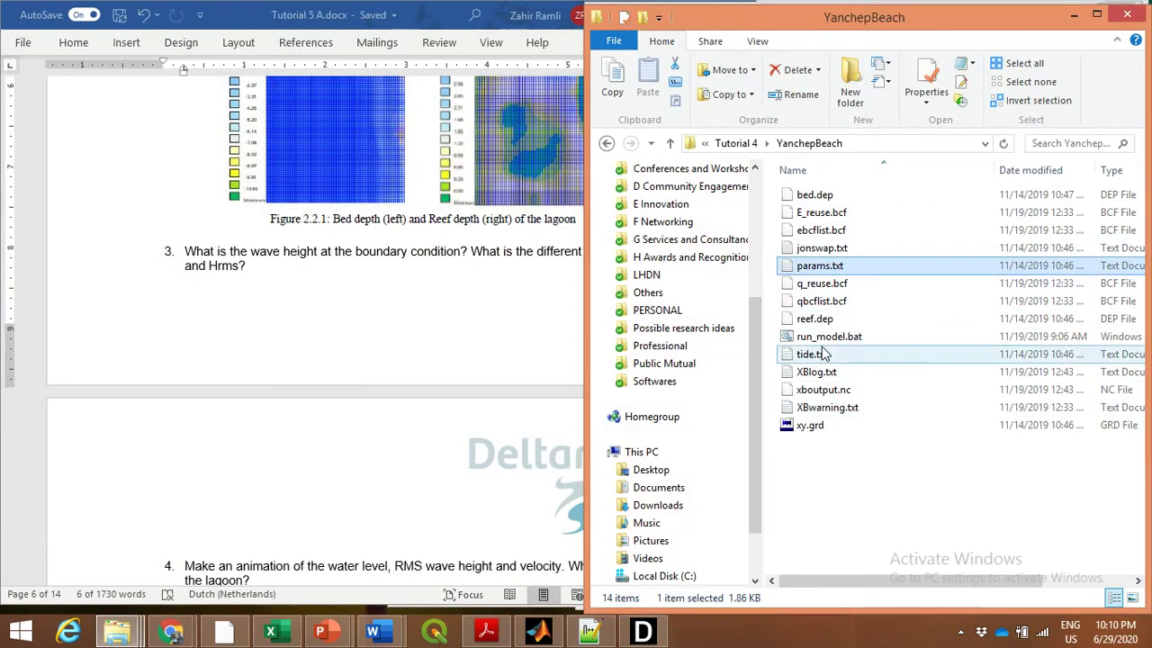
right_click(832, 254)
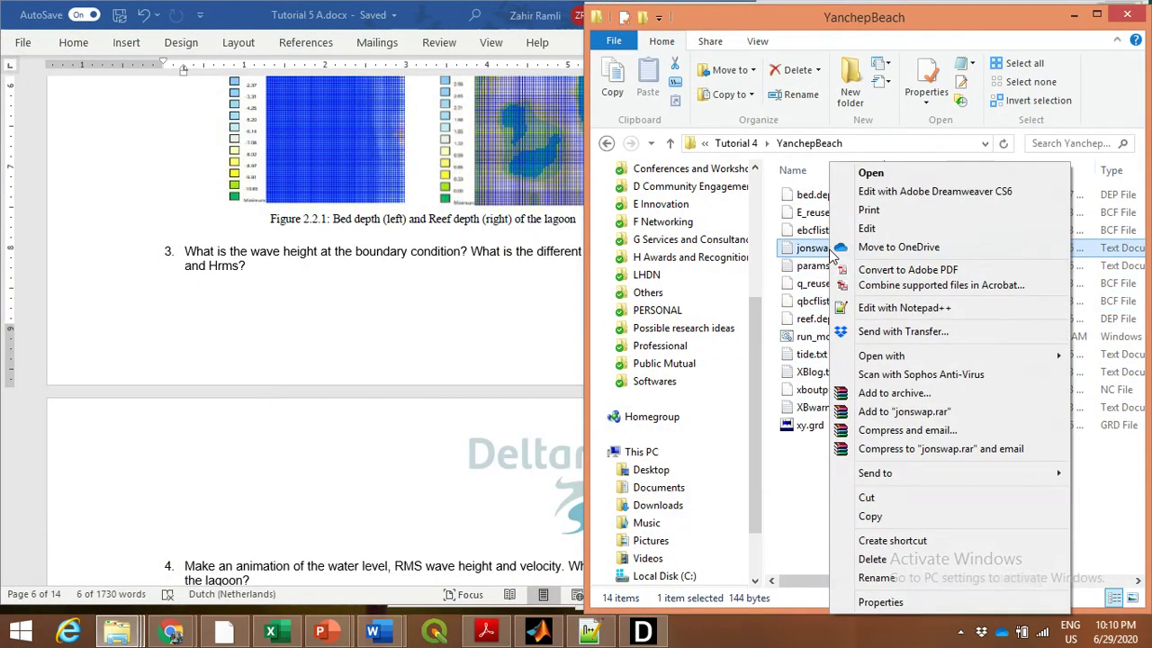
click(904, 308)
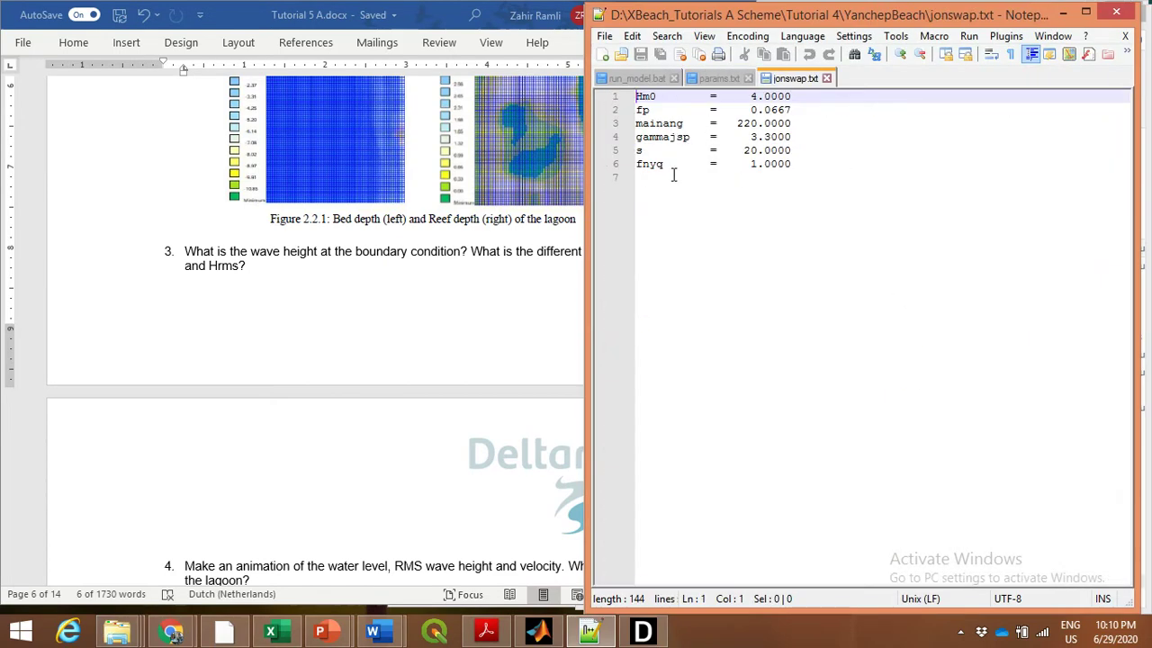
Read the mainang, gammajsp and s spreading values in jonswap.txt.
click(667, 123)
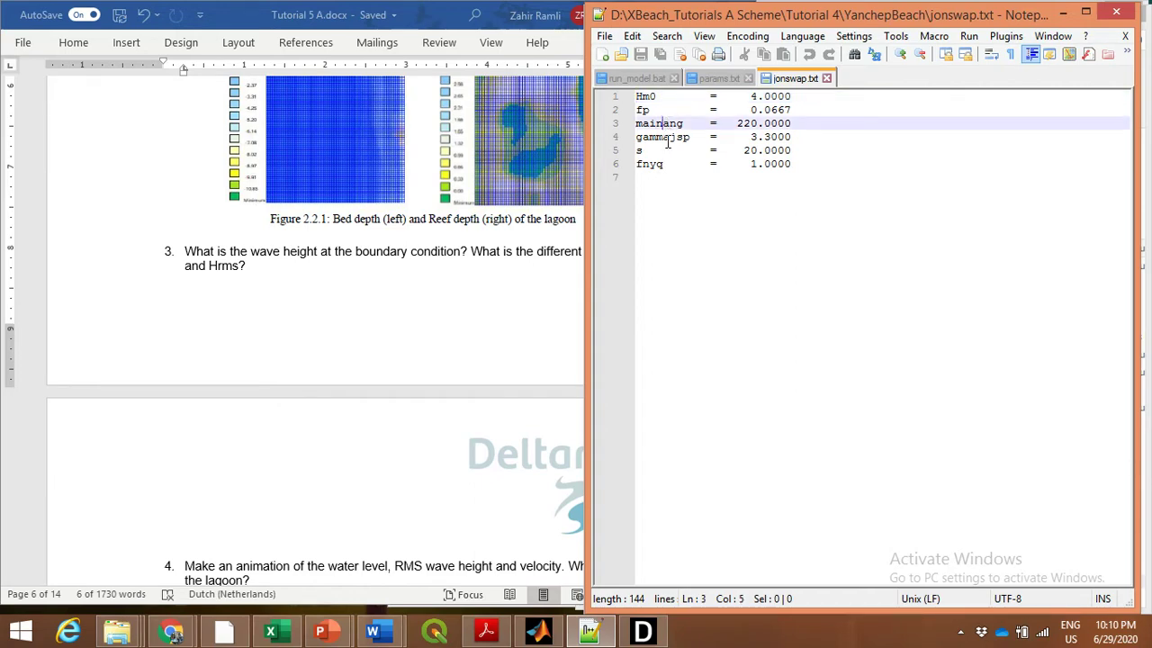
click(668, 137)
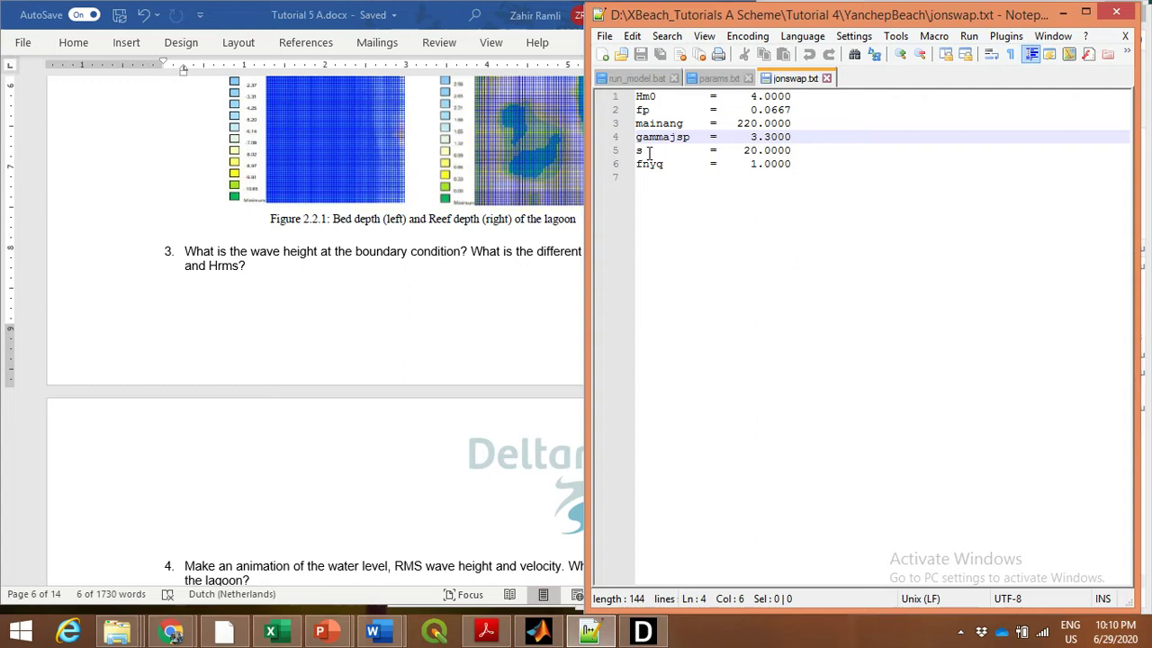
click(649, 151)
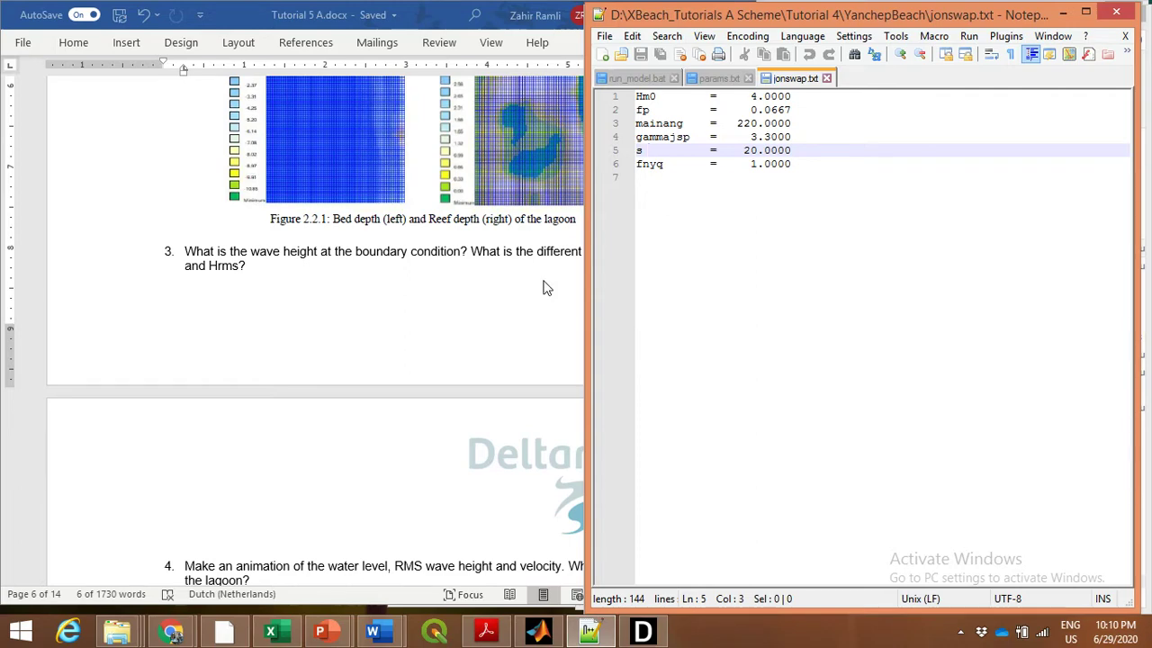
Return to the Word tutorial and place the cursor below question 3.
key(alt+Tab)
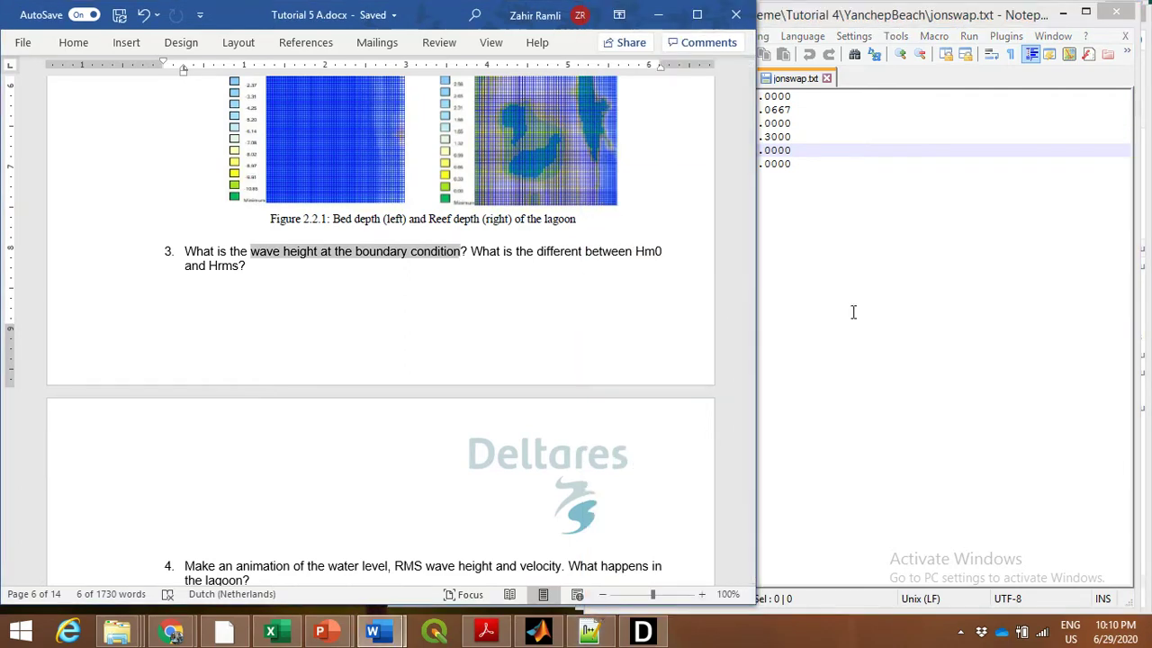
click(632, 277)
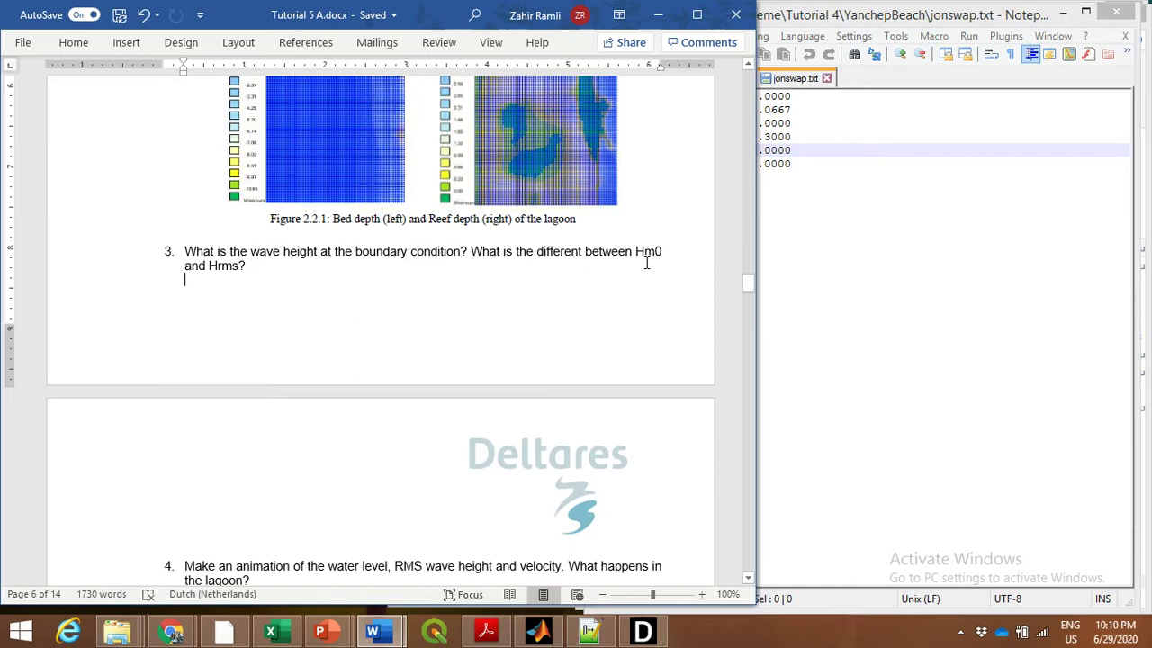
click(656, 251)
In Wikipedia's Significant wave height article, highlight that the term may mean Hm0 or Hs.
mouse_move(171, 633)
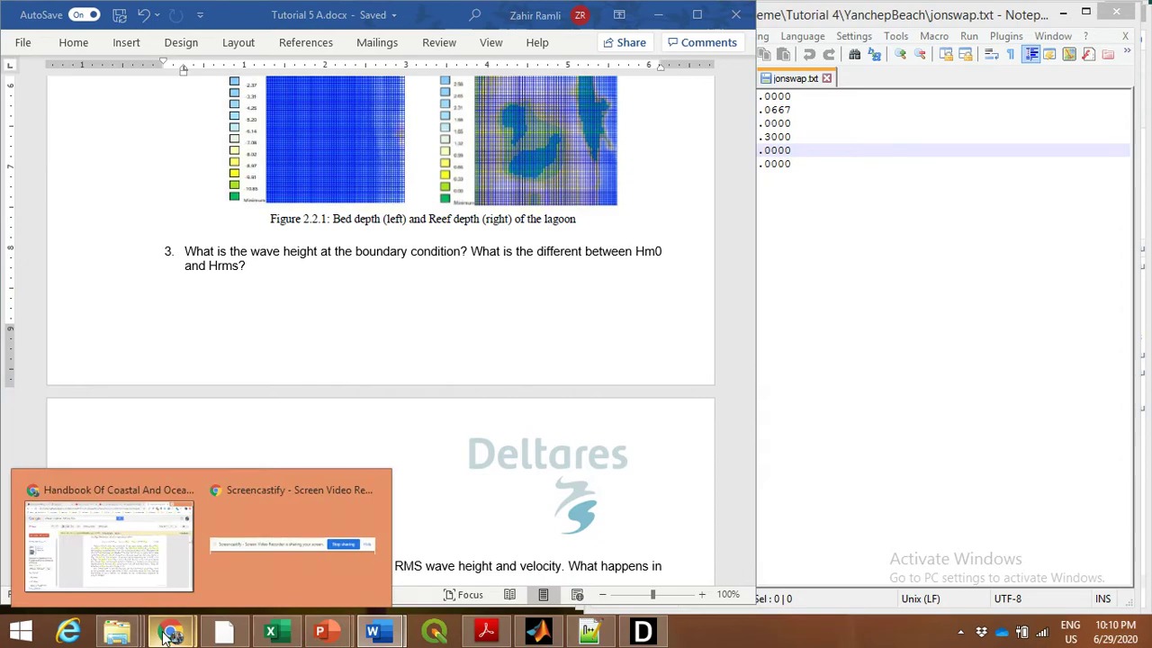
click(126, 581)
click(746, 16)
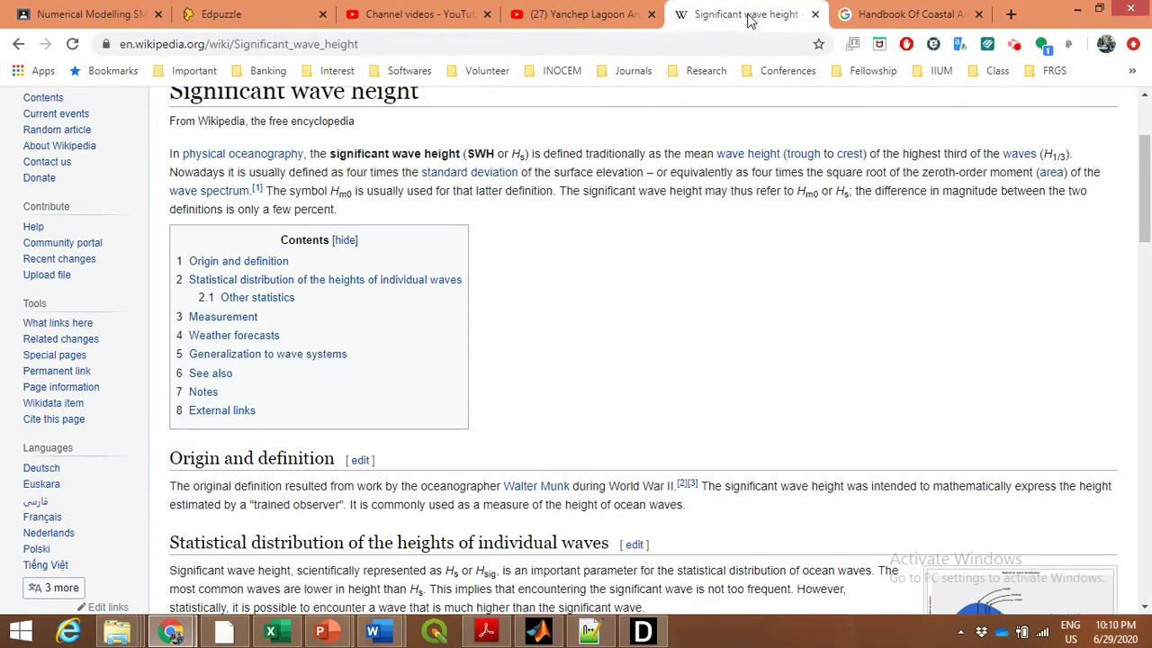
scroll(712, 303, up, 1)
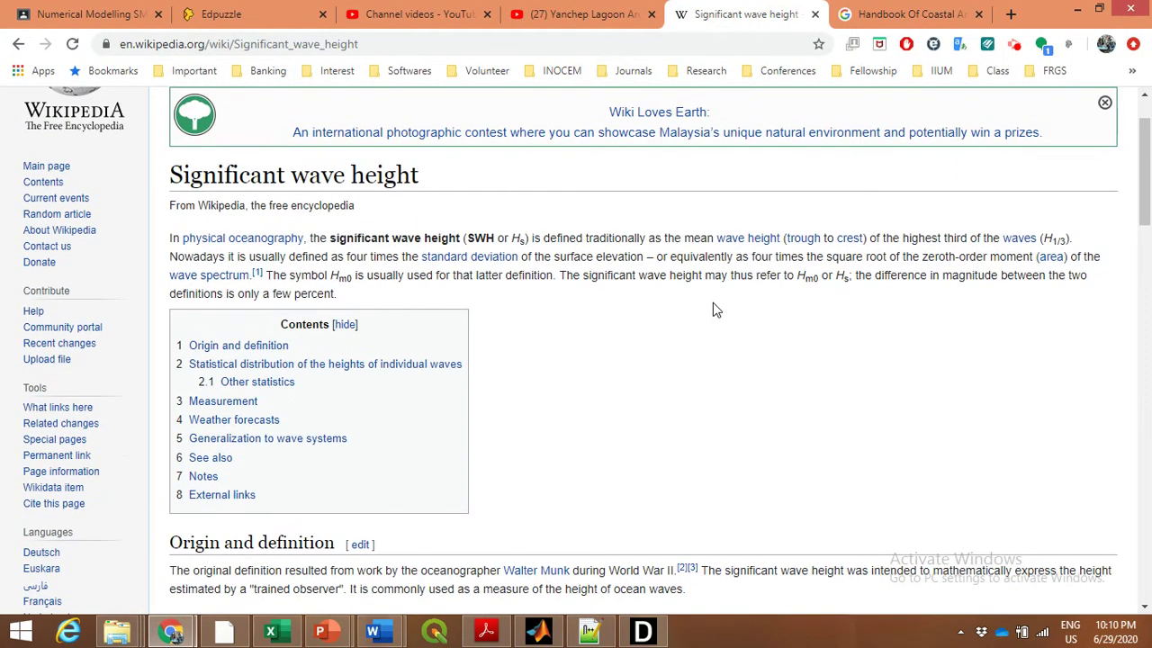
scroll(713, 302, down, 1)
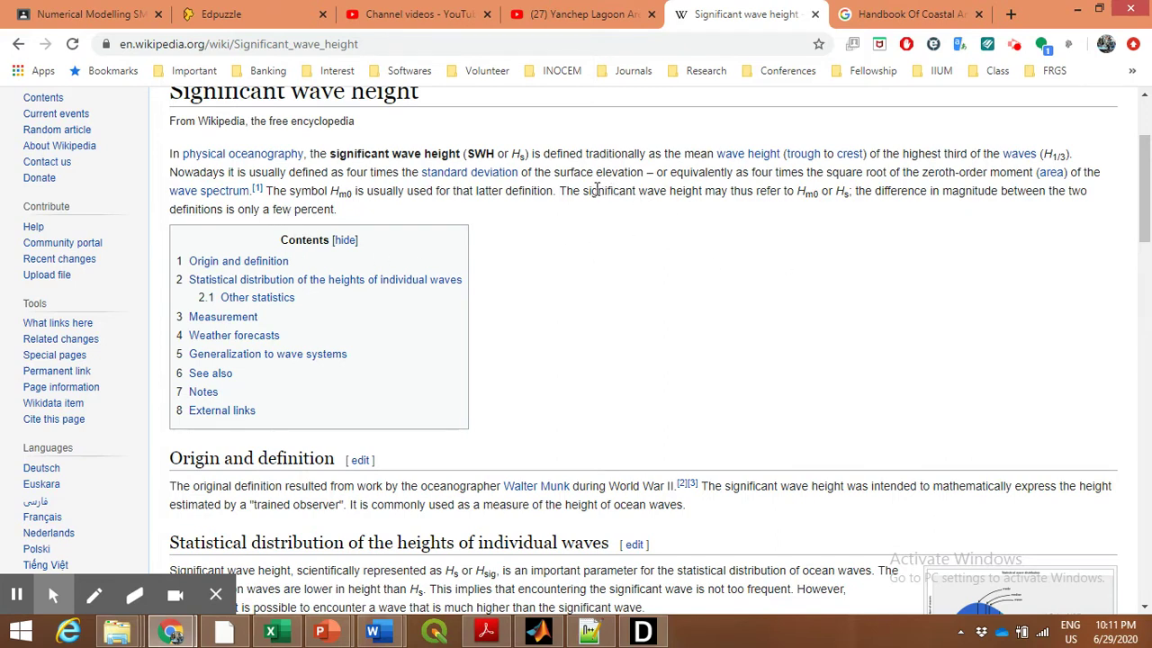
drag(585, 192, 853, 196)
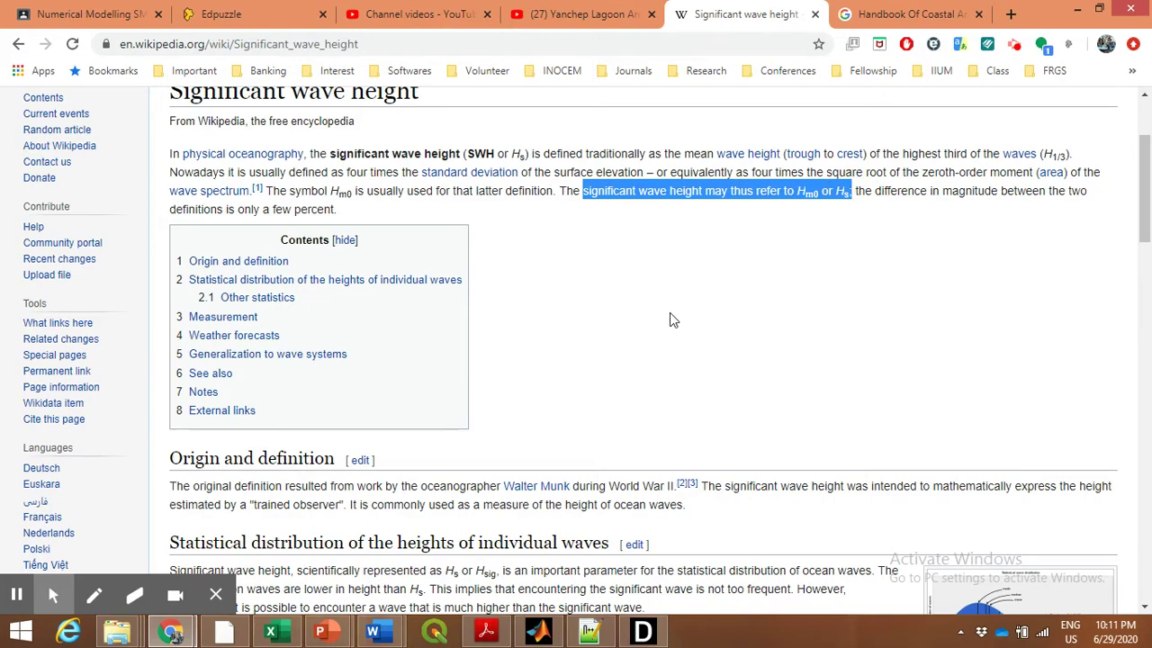
scroll(673, 320, down, 4)
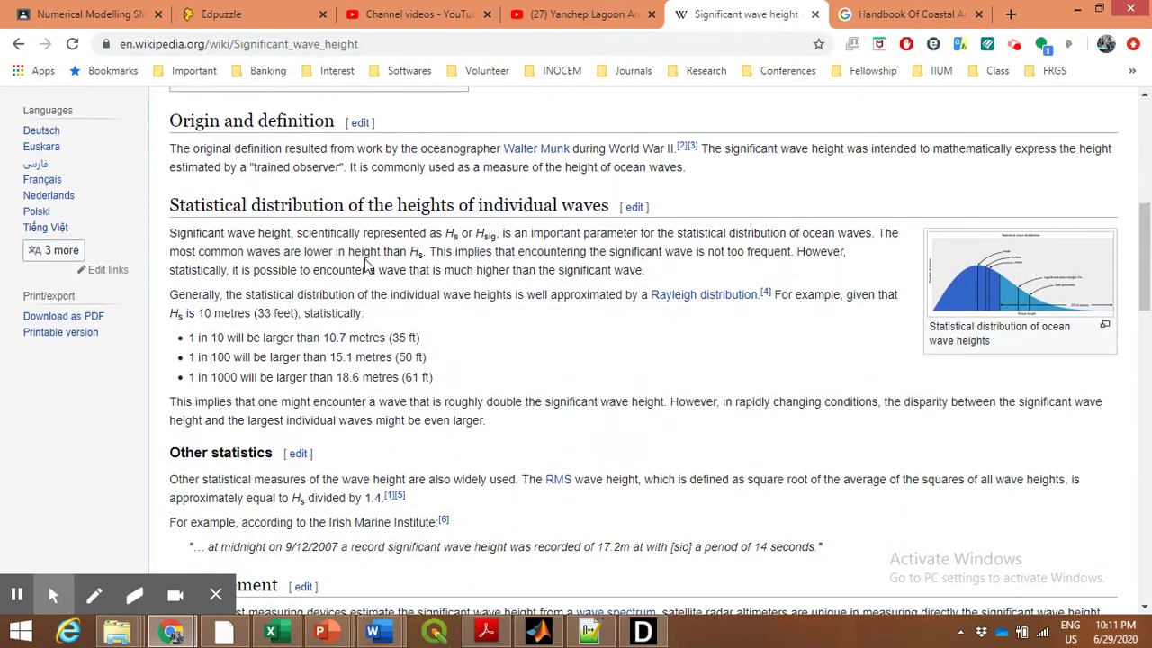
Highlight the Hs naming and the RMS wave height definition (Hrms ≈ Hs/1.4), then open the handbook.
drag(170, 233, 464, 232)
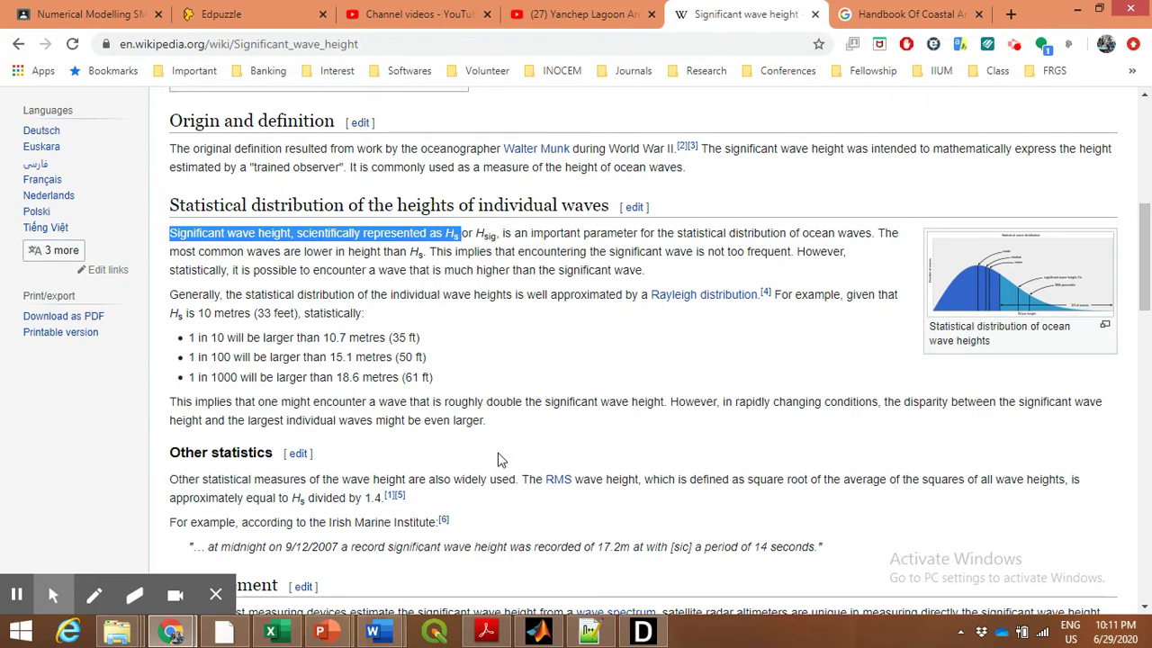
scroll(501, 455, down, 1)
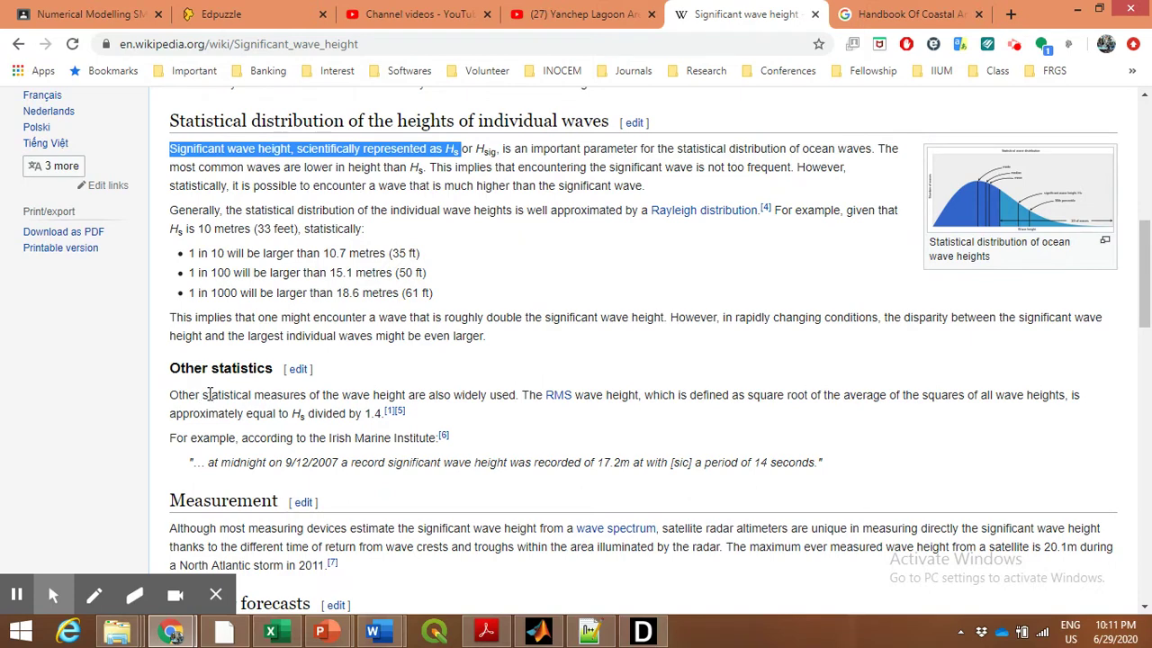
drag(203, 394, 632, 395)
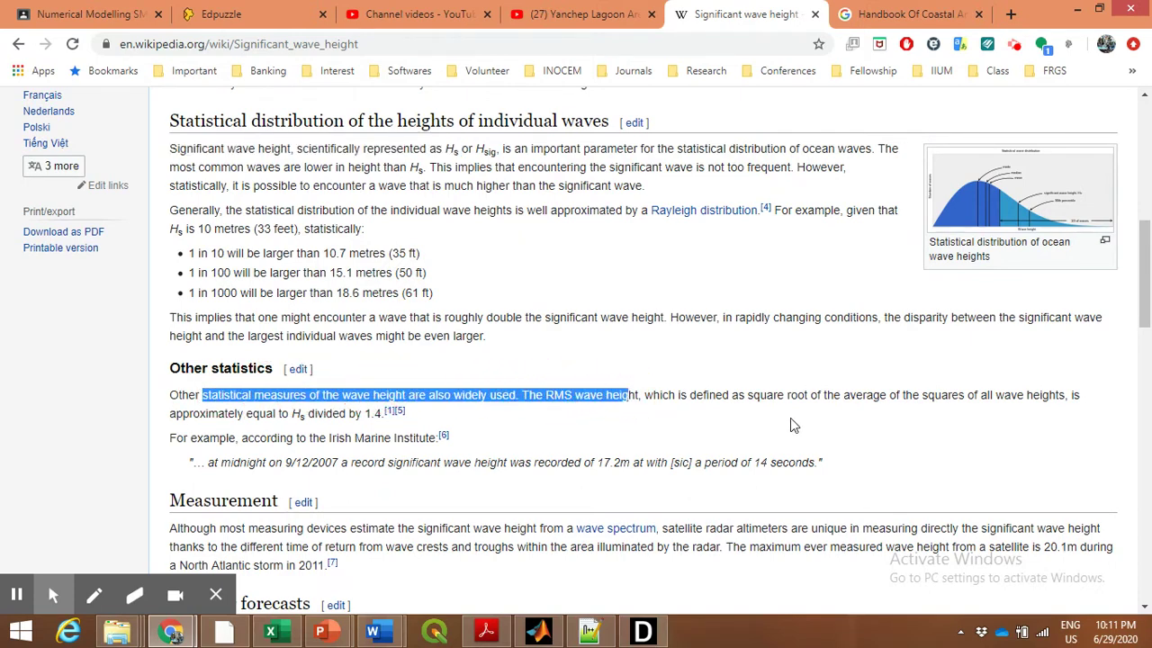
drag(748, 394, 1049, 405)
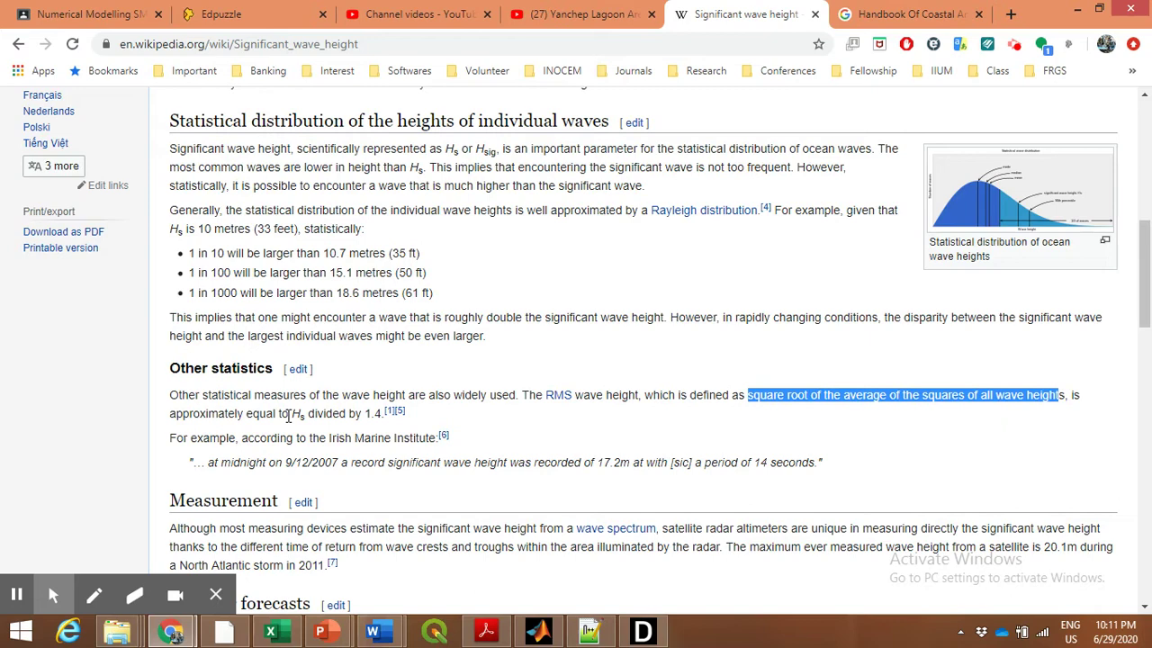
drag(295, 413, 383, 412)
click(494, 430)
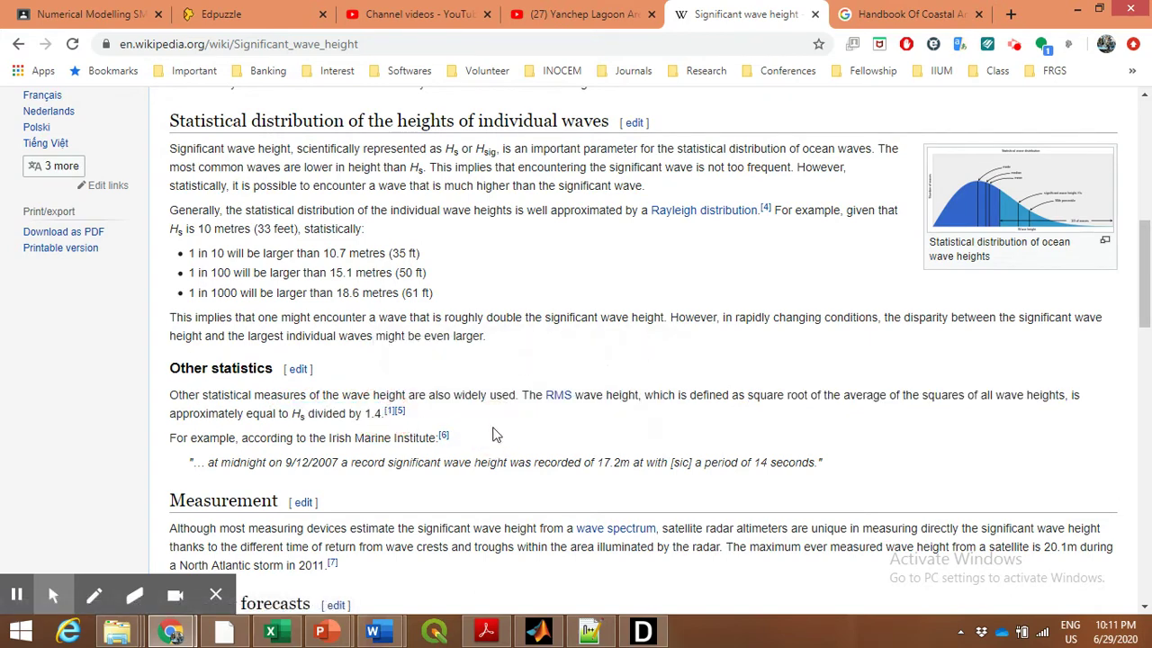
click(890, 15)
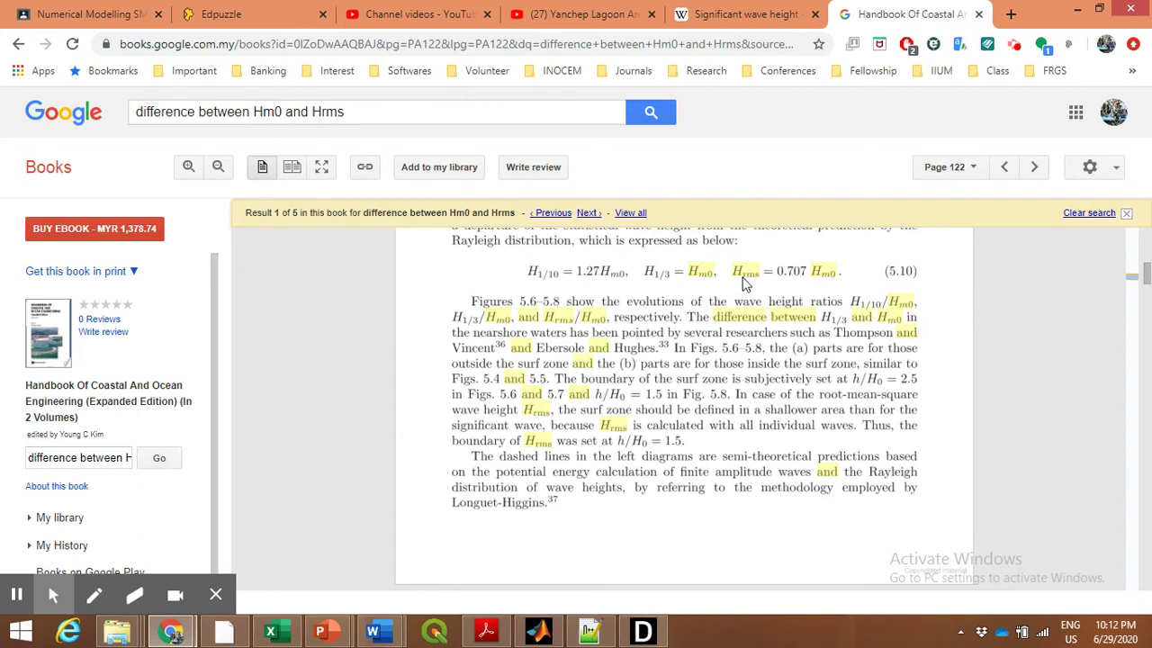
Check the handbook's equation 5.10 (Hrms = 0.707 Hm0) and minimise the browser.
drag(746, 281, 748, 287)
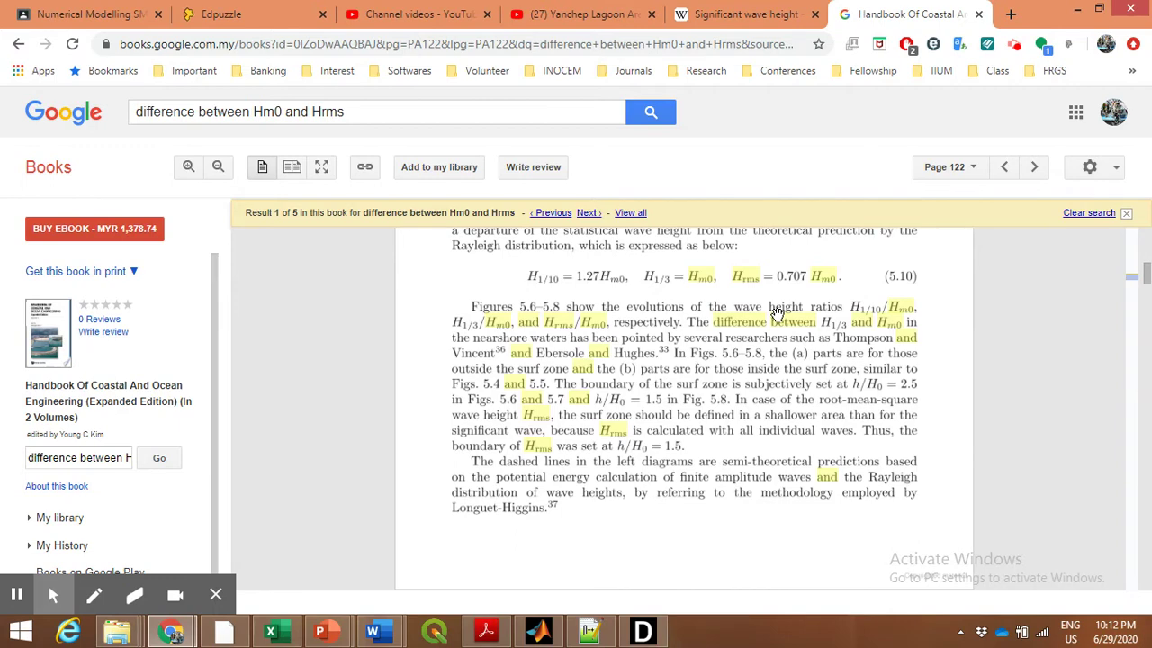
click(1078, 10)
Glance at jonswap.txt, then scroll Word to question 4 and Figure 2.2.2: Water Level.
click(531, 309)
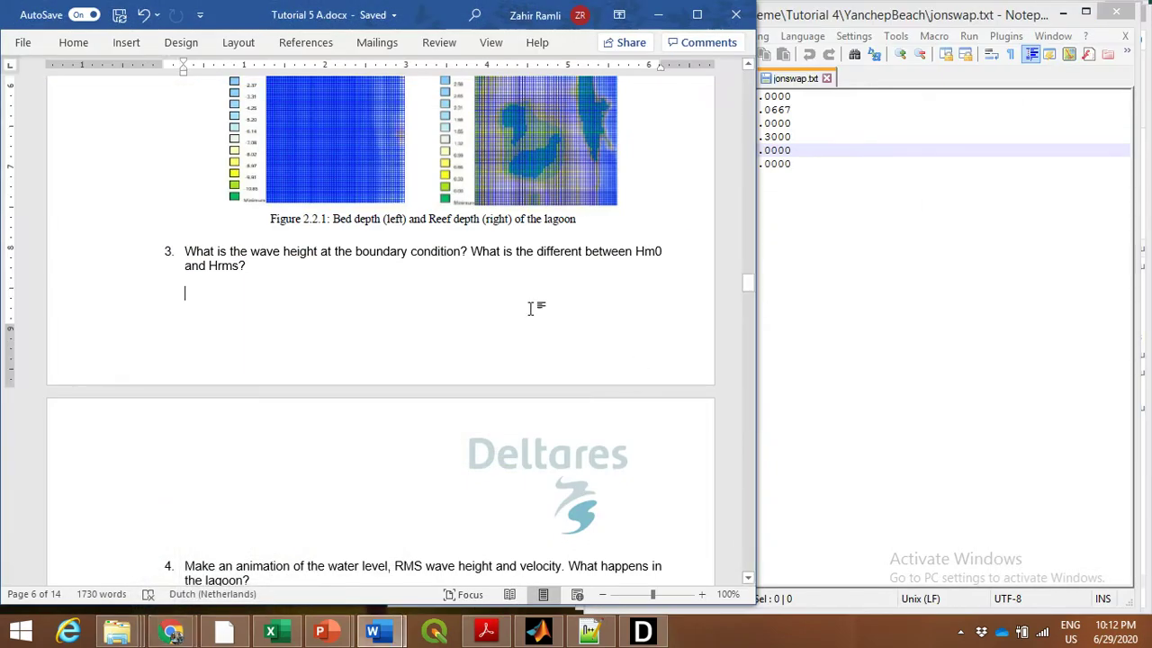
scroll(531, 309, up, 1)
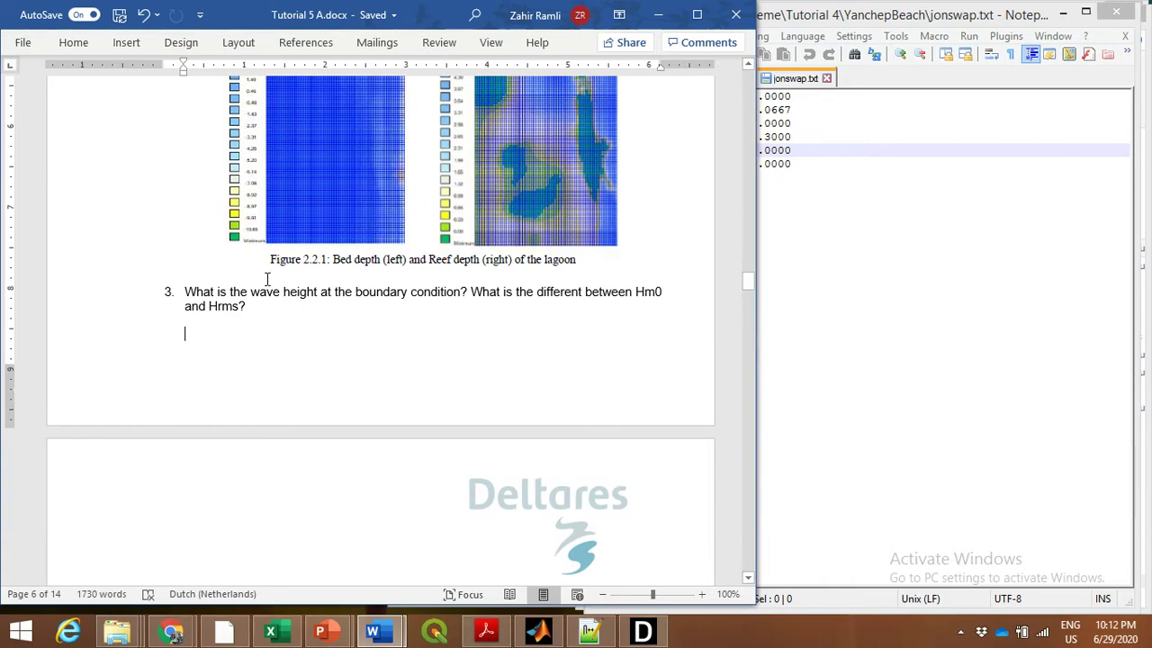
click(844, 279)
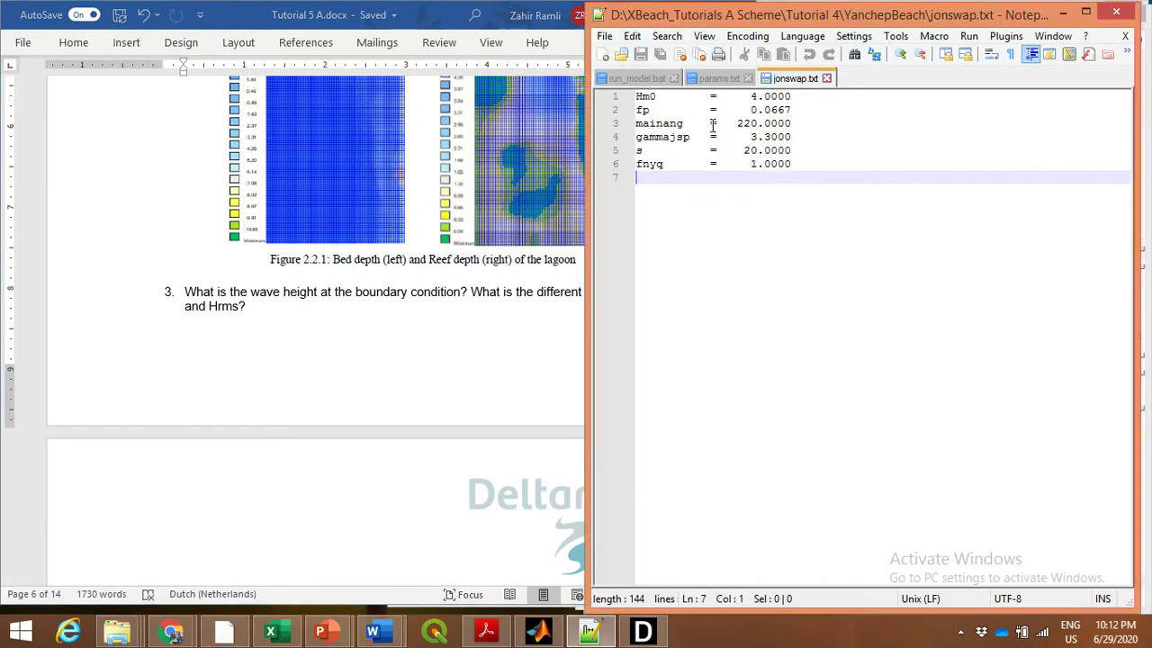
click(661, 97)
click(431, 380)
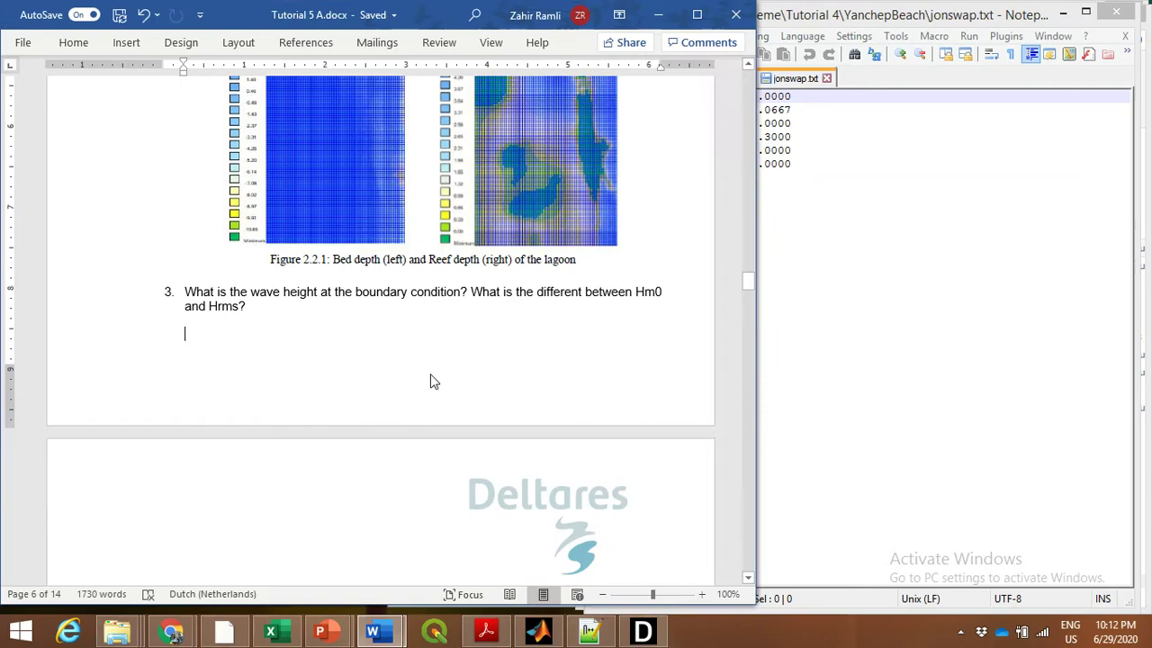
scroll(430, 382, down, 2)
scroll(430, 382, down, 7)
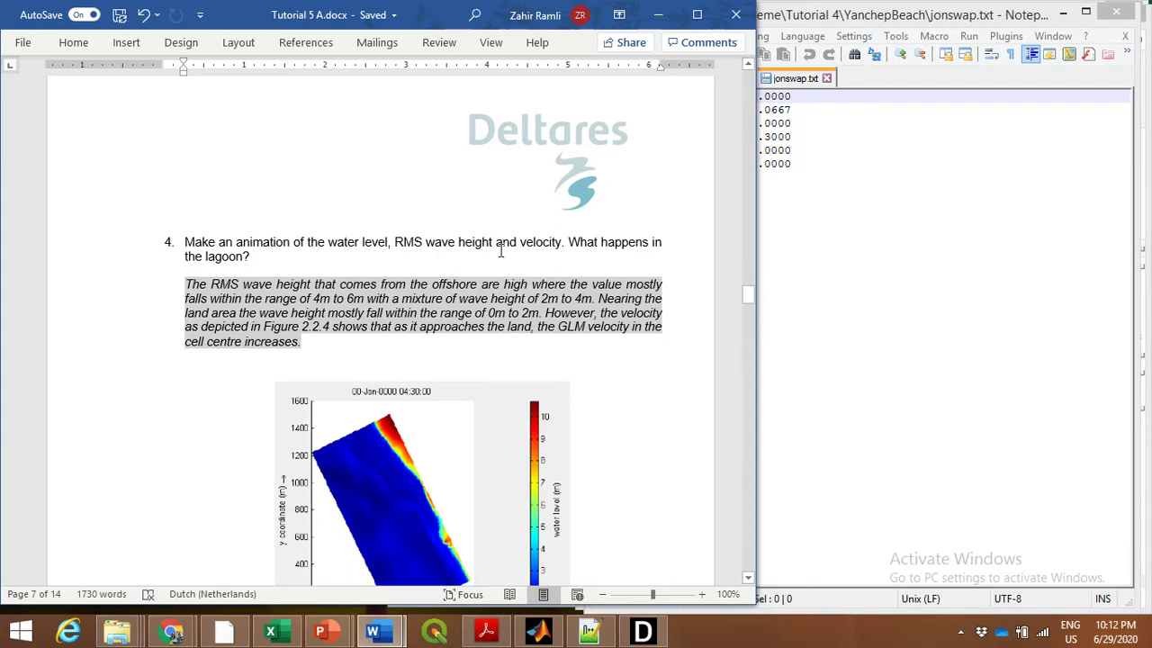
scroll(501, 253, down, 1)
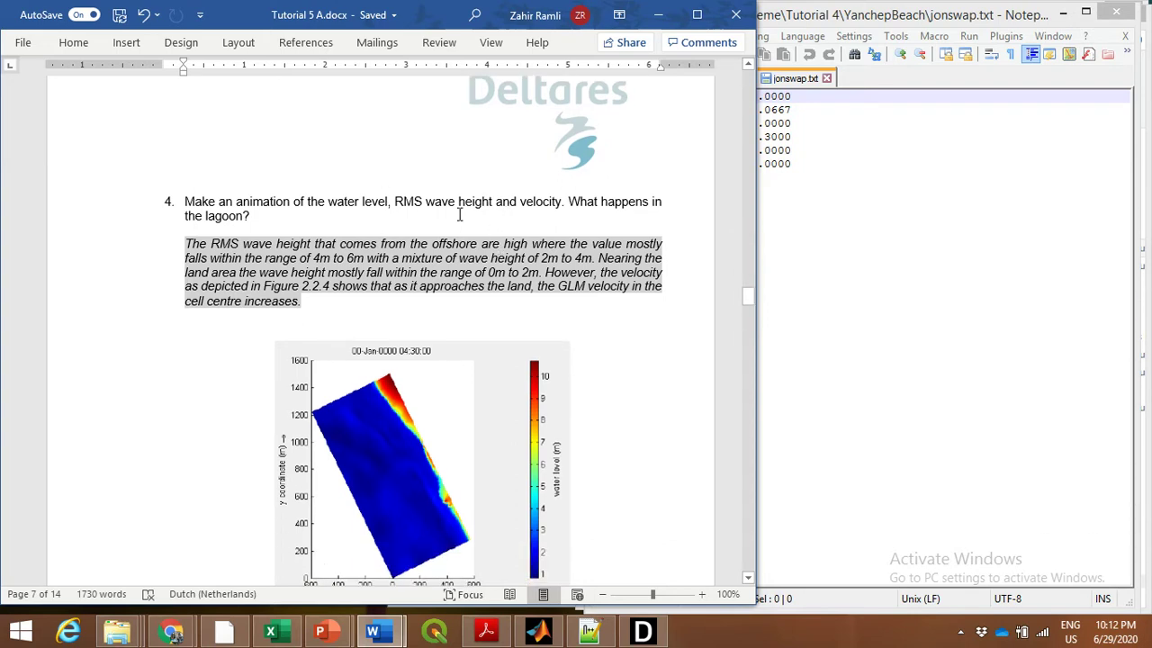
scroll(459, 214, down, 1)
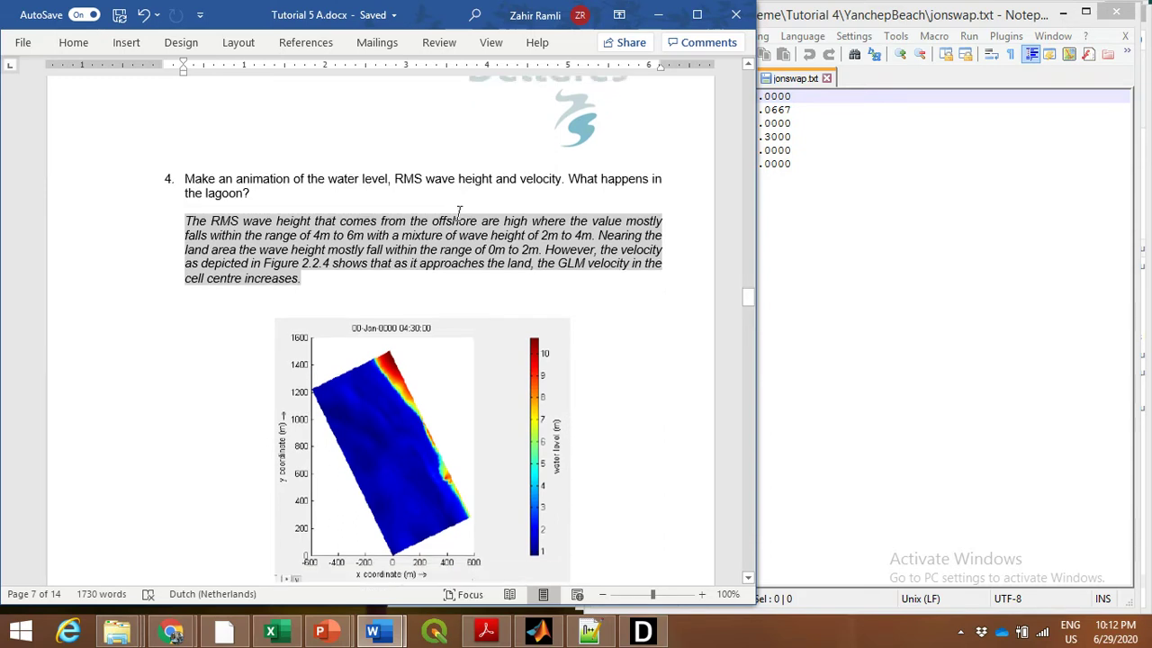
scroll(668, 409, down, 1)
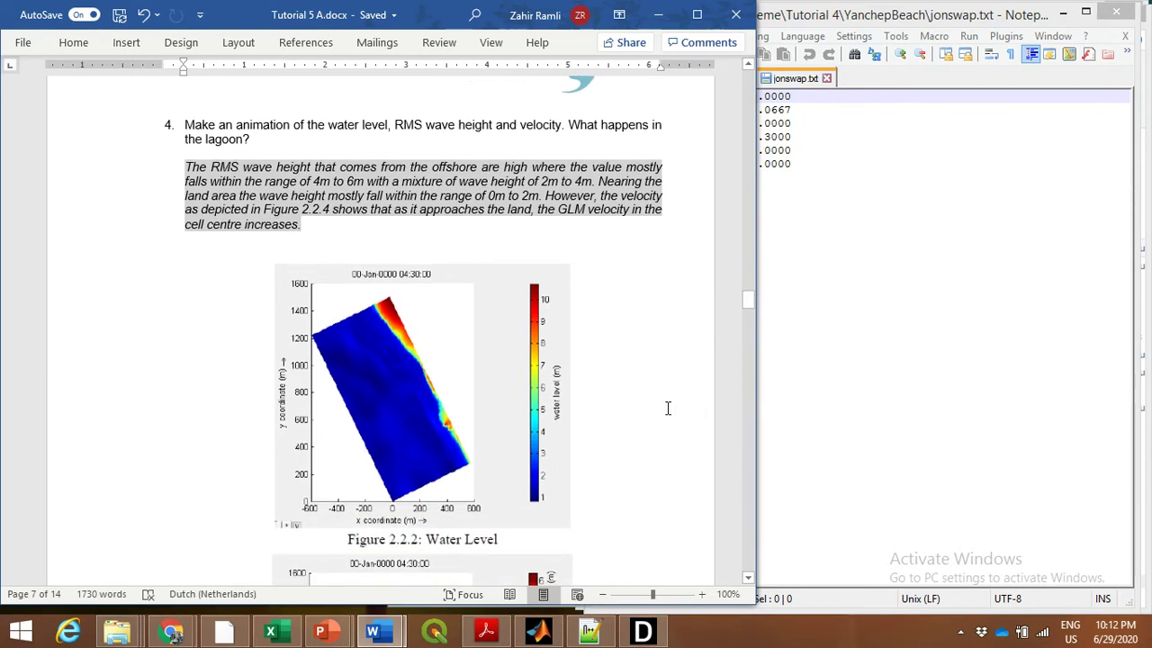
Load xboutput.nc from D:\XBeach_Tutorials A Scheme\Tutorial 4\YanchepBeach into QUICKPLOT.
click(537, 632)
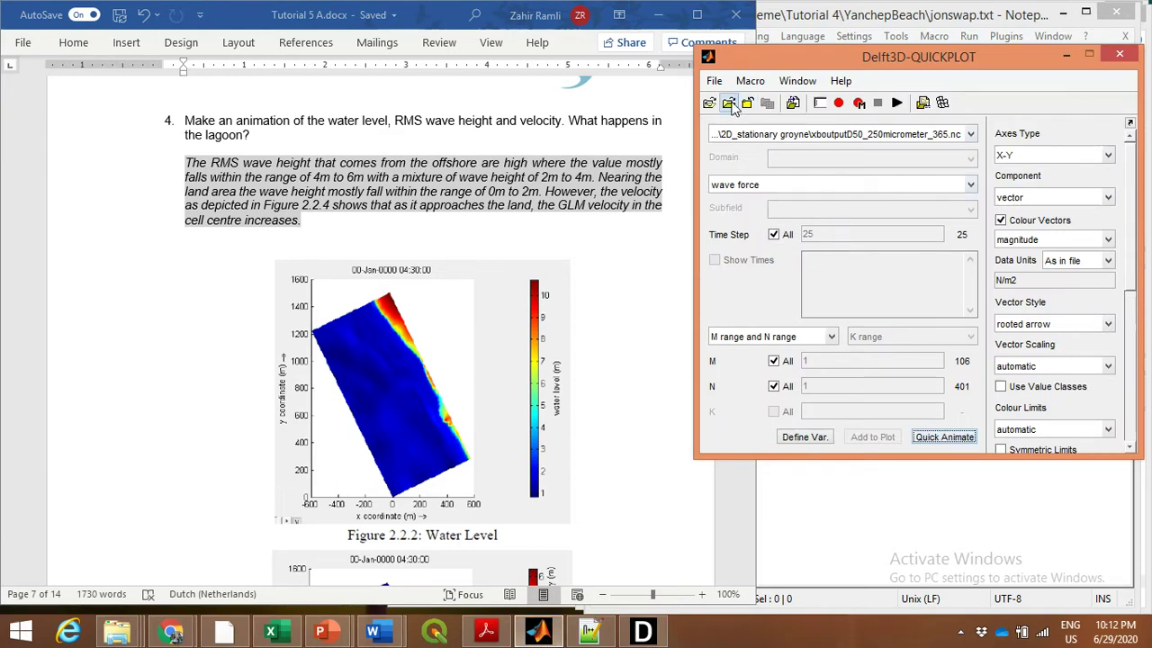
click(734, 106)
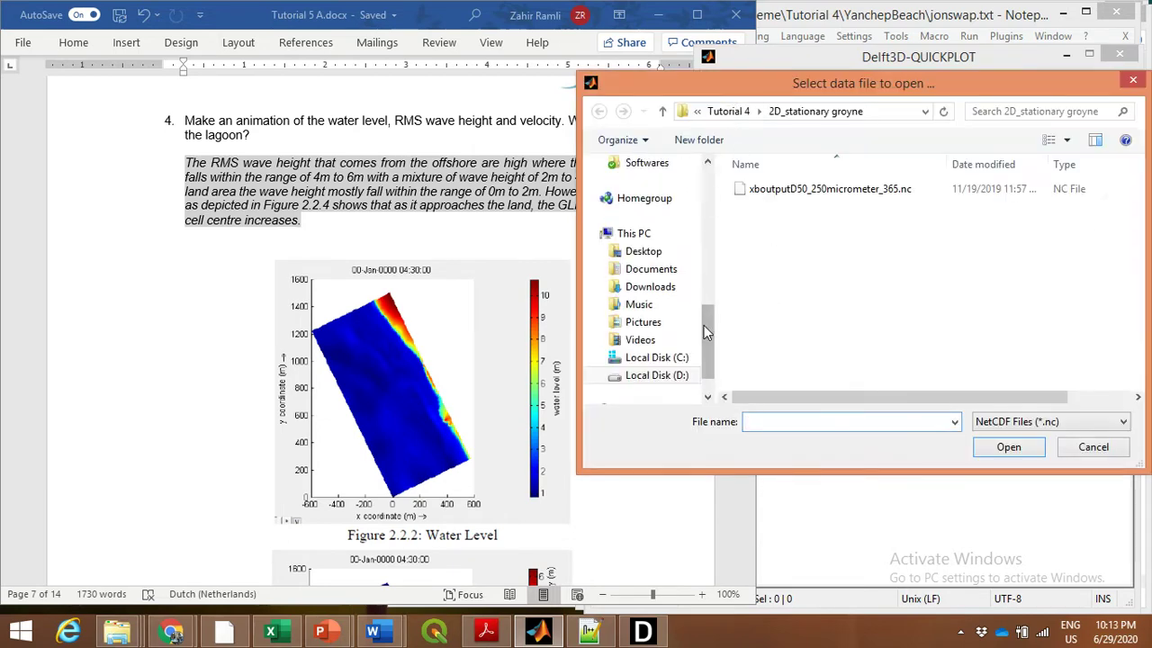
click(682, 376)
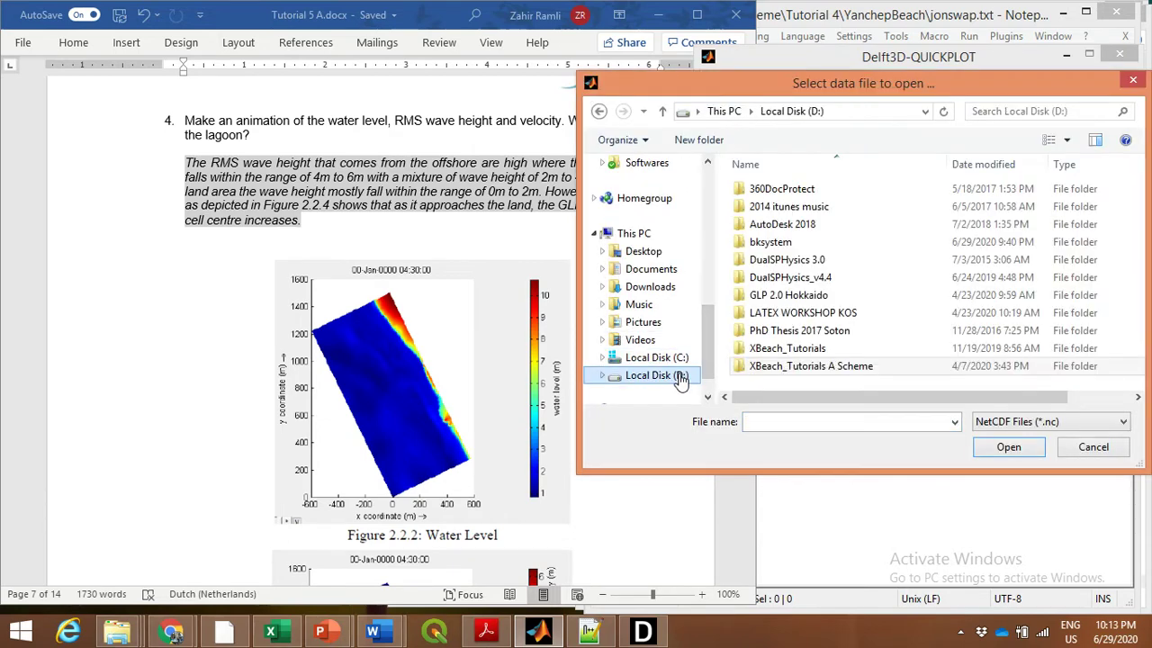
double_click(831, 363)
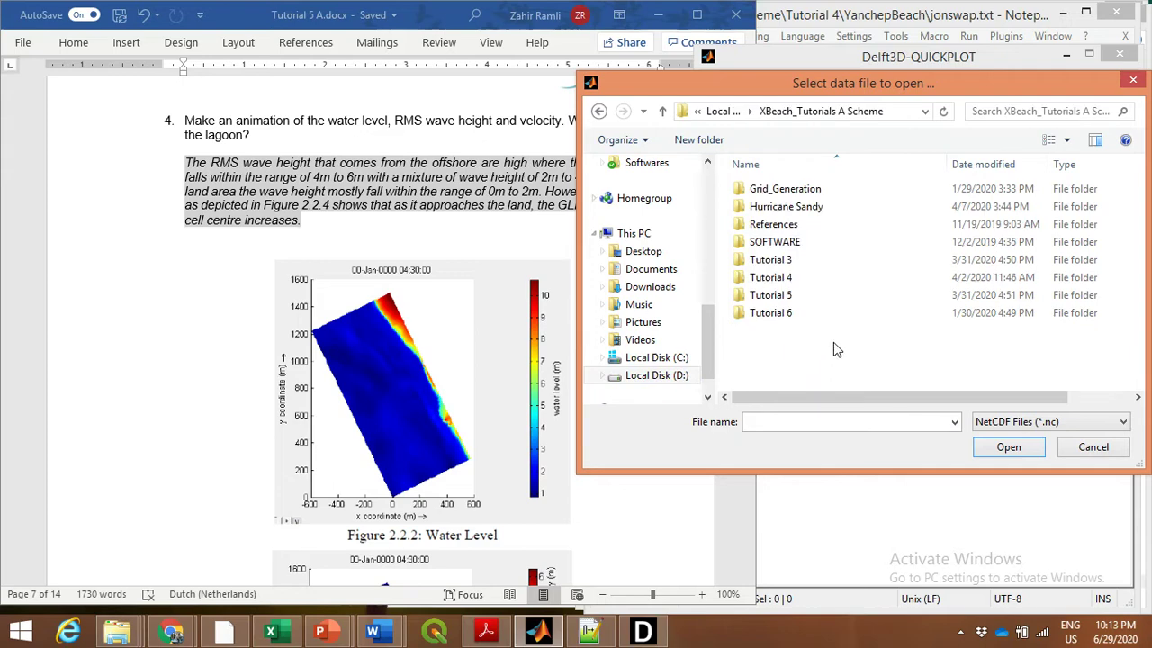
double_click(794, 281)
double_click(792, 226)
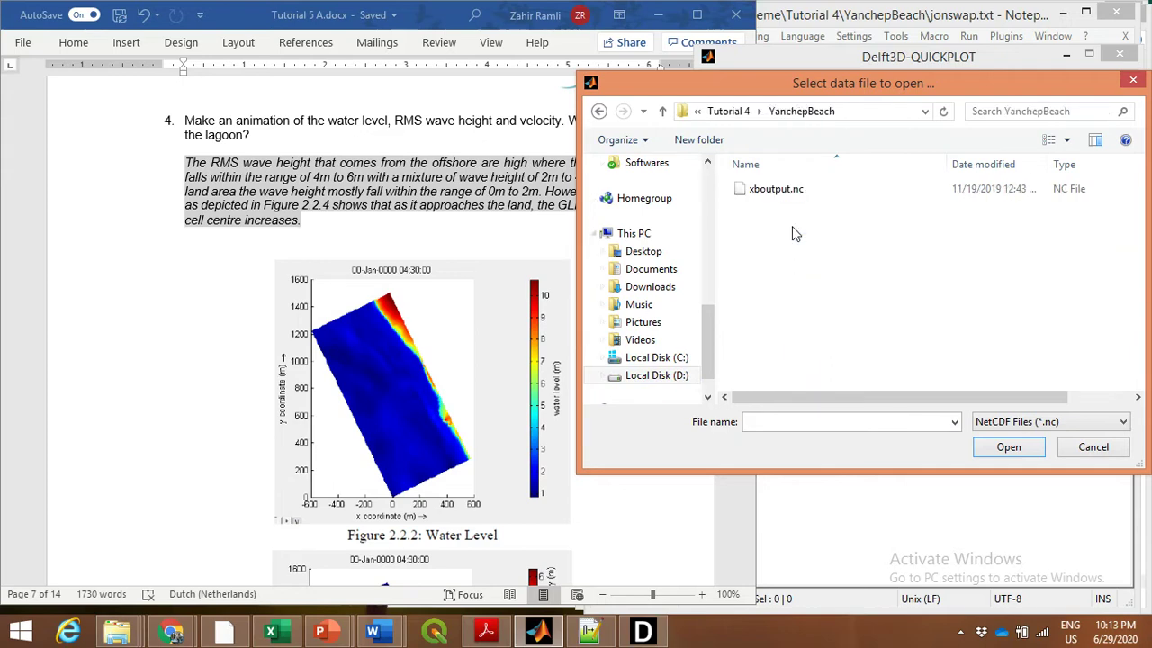
click(790, 193)
click(1023, 450)
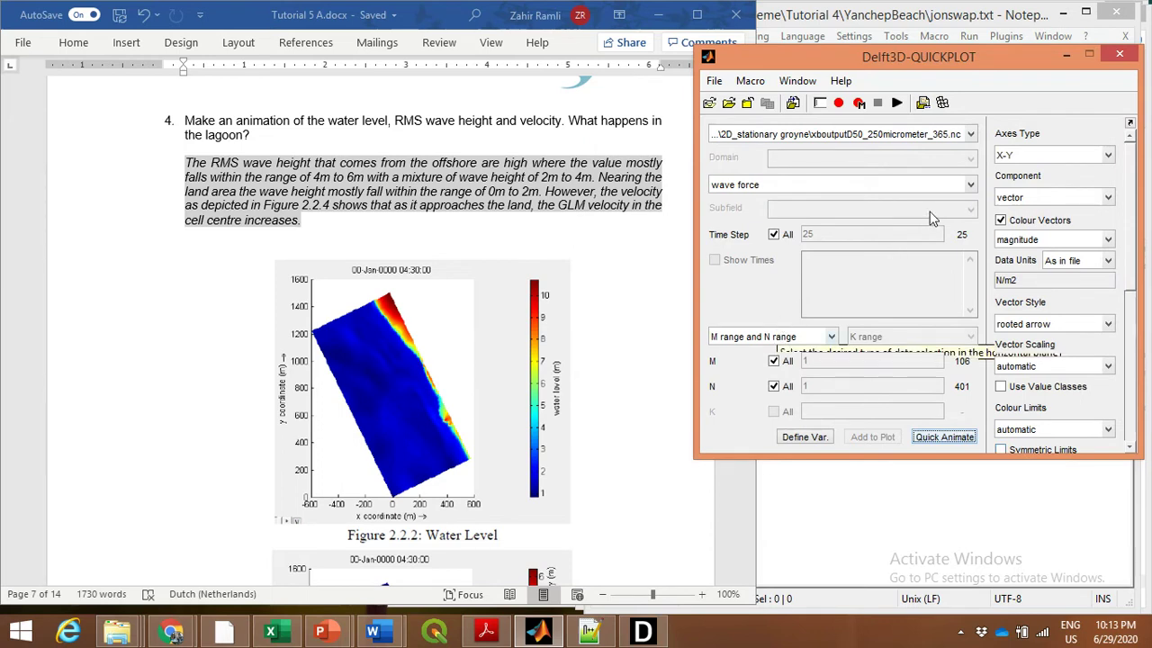
Animate water level over all time steps and move and enlarge the Figure 1 window.
click(971, 185)
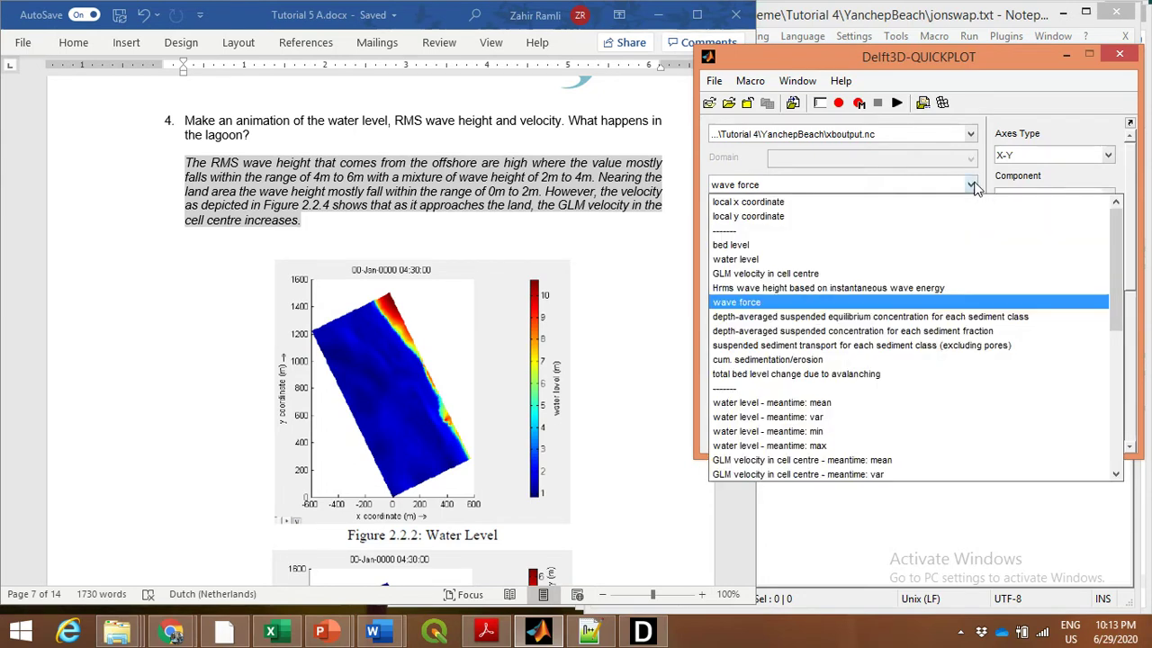
click(869, 261)
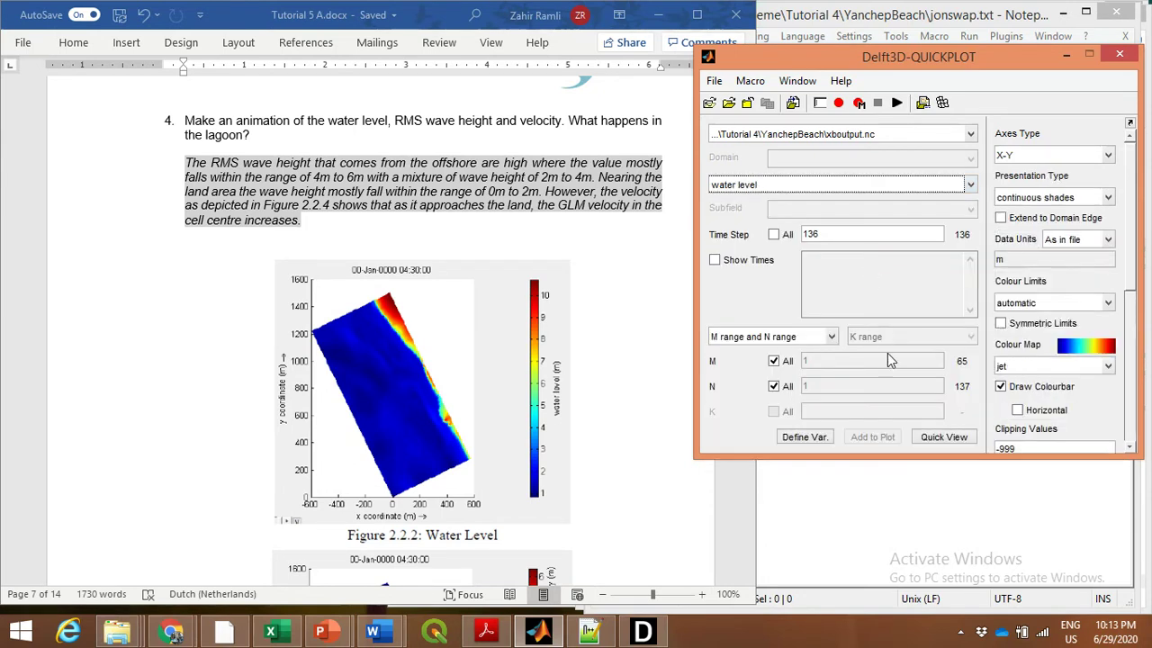
click(774, 235)
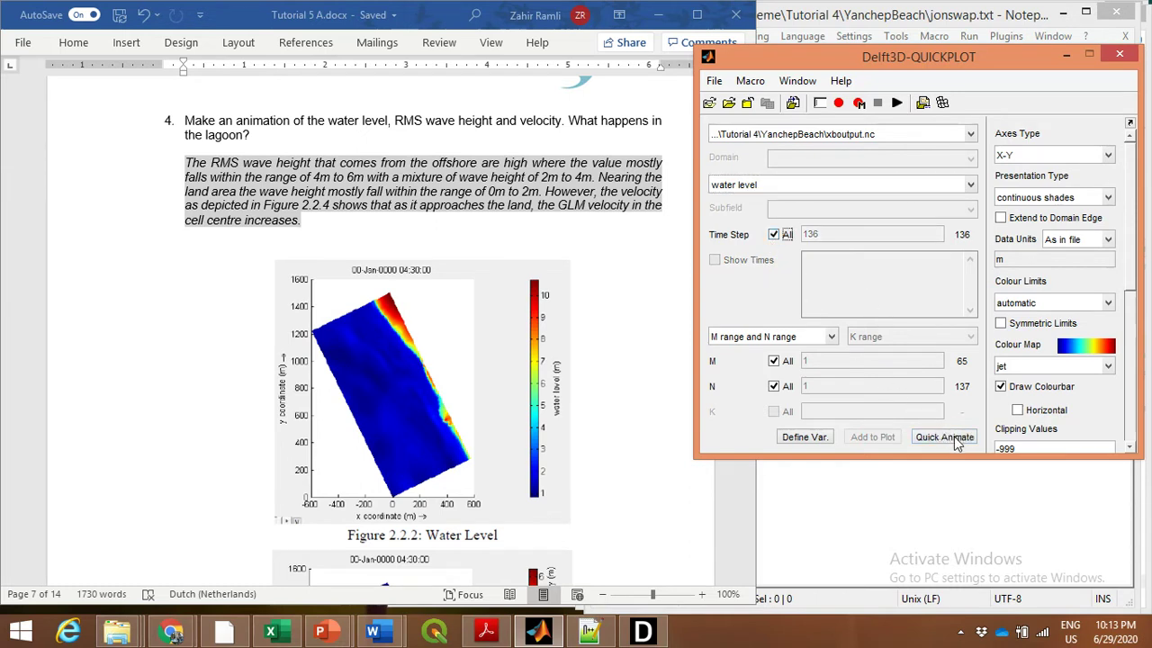
click(953, 437)
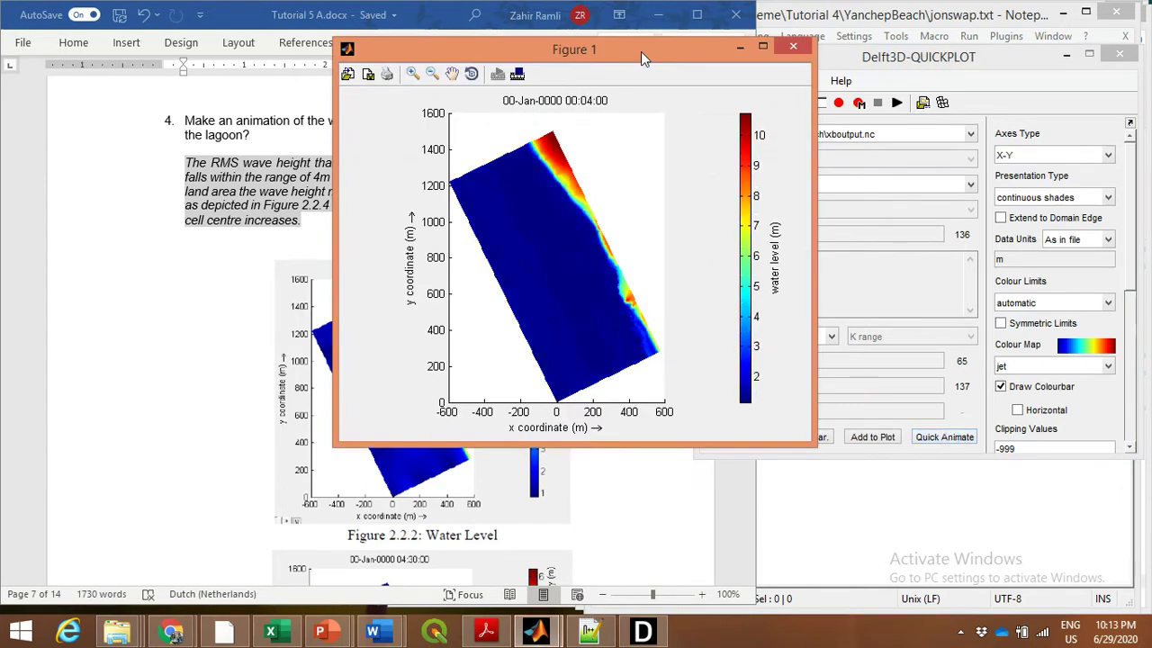
drag(641, 51, 813, 34)
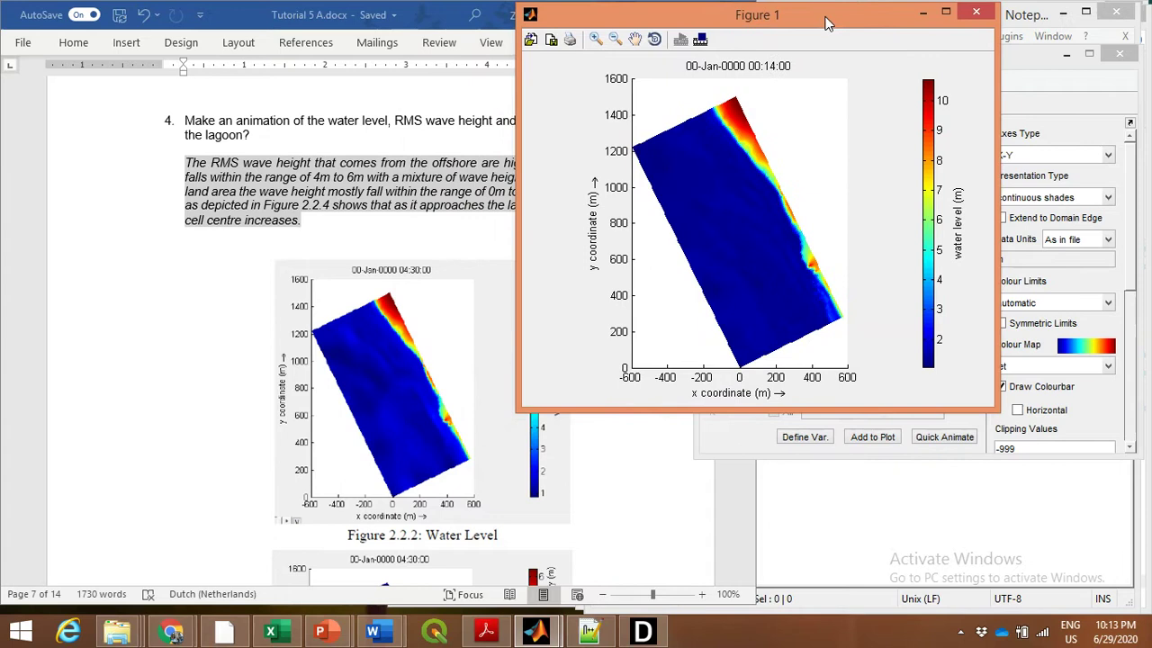
drag(828, 22, 835, 21)
drag(1001, 411, 1044, 472)
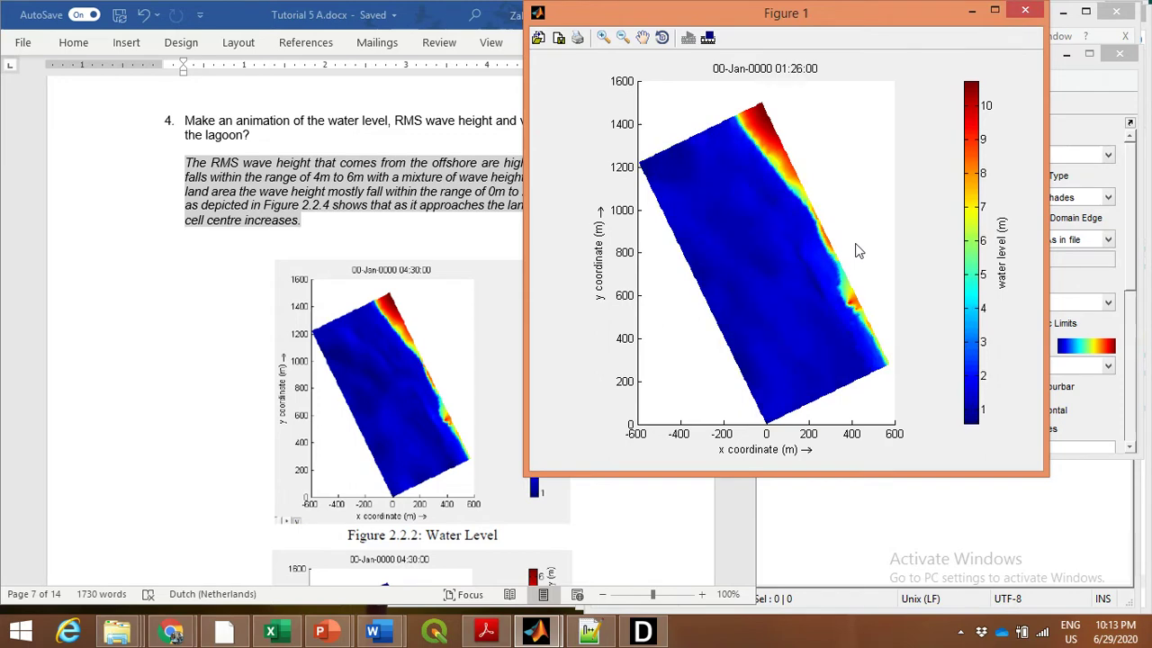
Close the animation and locate the wave-spectrum boundary condition section in params.txt.
click(1024, 11)
click(589, 633)
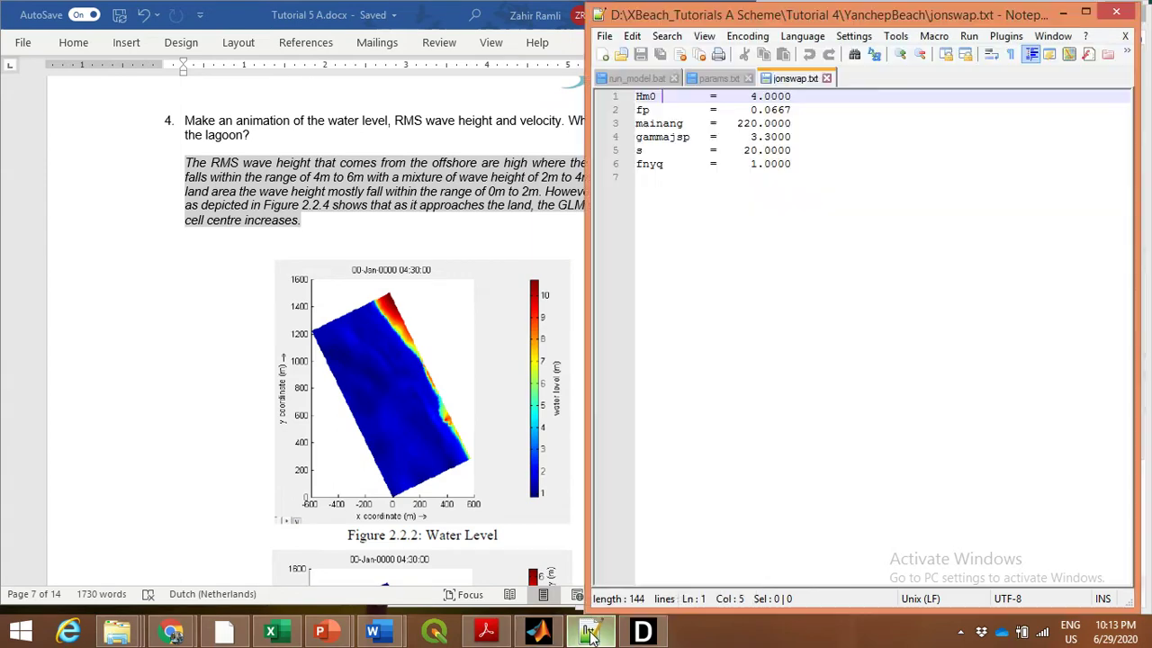
click(727, 79)
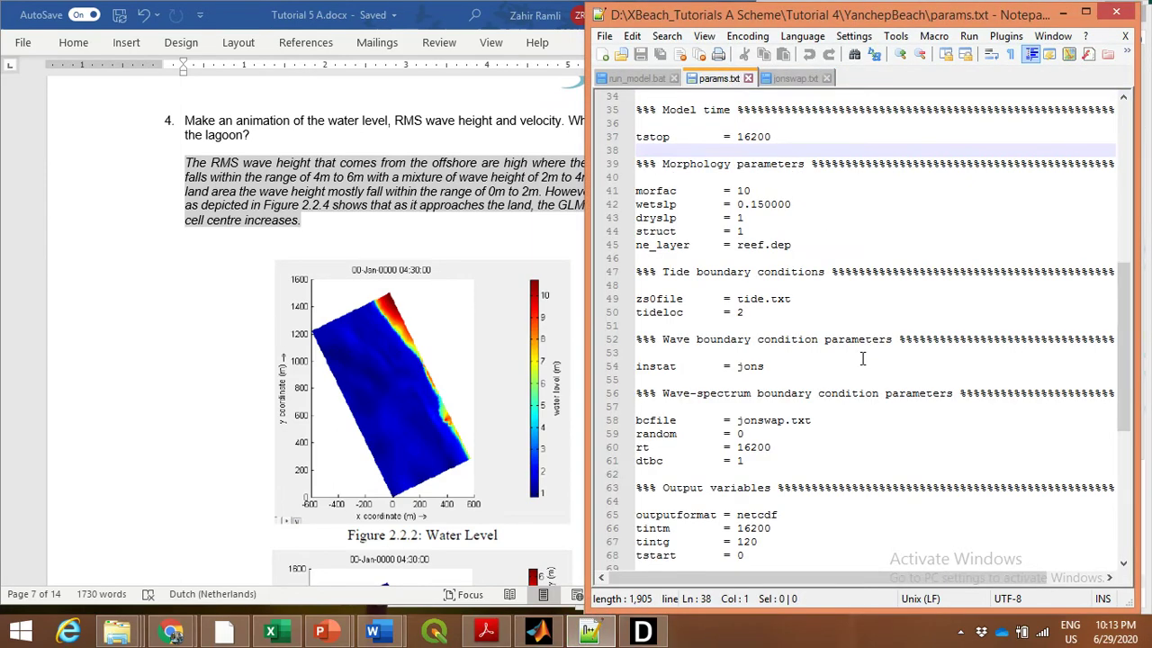
scroll(859, 362, down, 1)
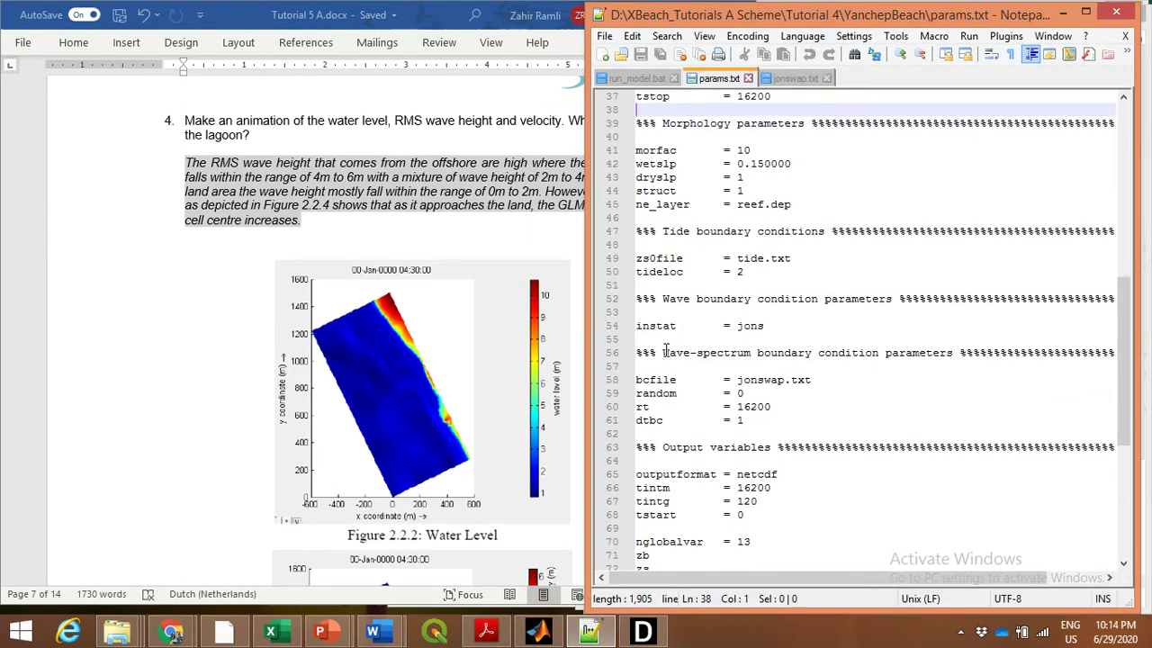
drag(665, 352, 954, 358)
scroll(844, 317, down, 3)
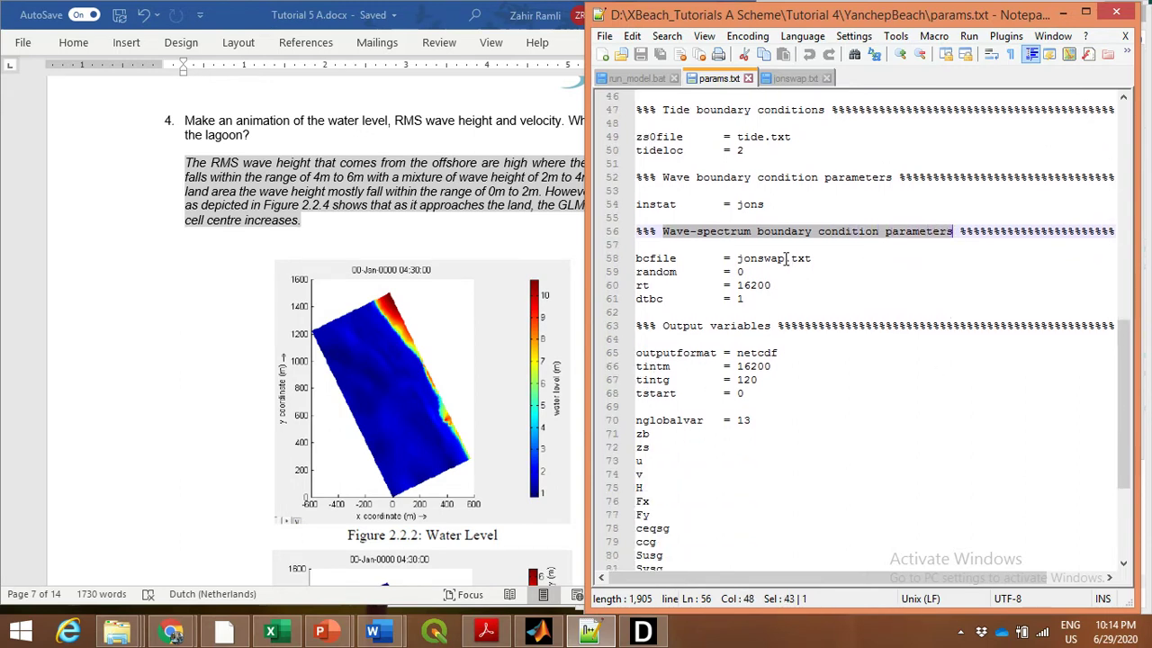
Check the bcfile, random, rt and tide lines, then return to Word.
click(828, 258)
click(768, 271)
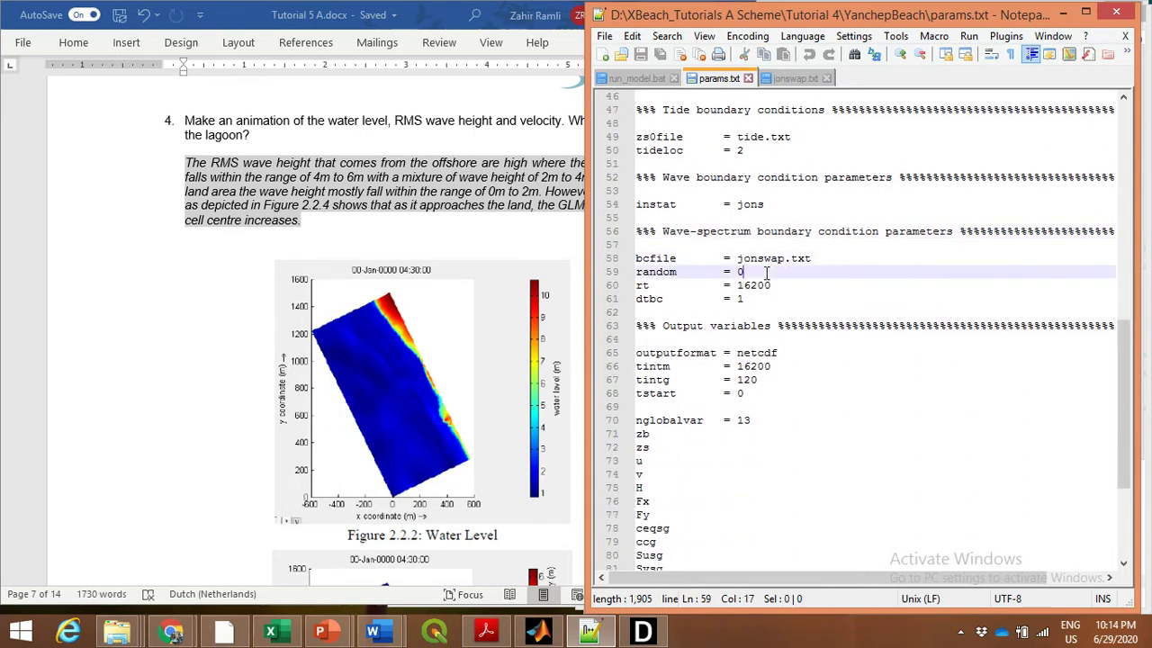
click(777, 286)
scroll(830, 413, up, 2)
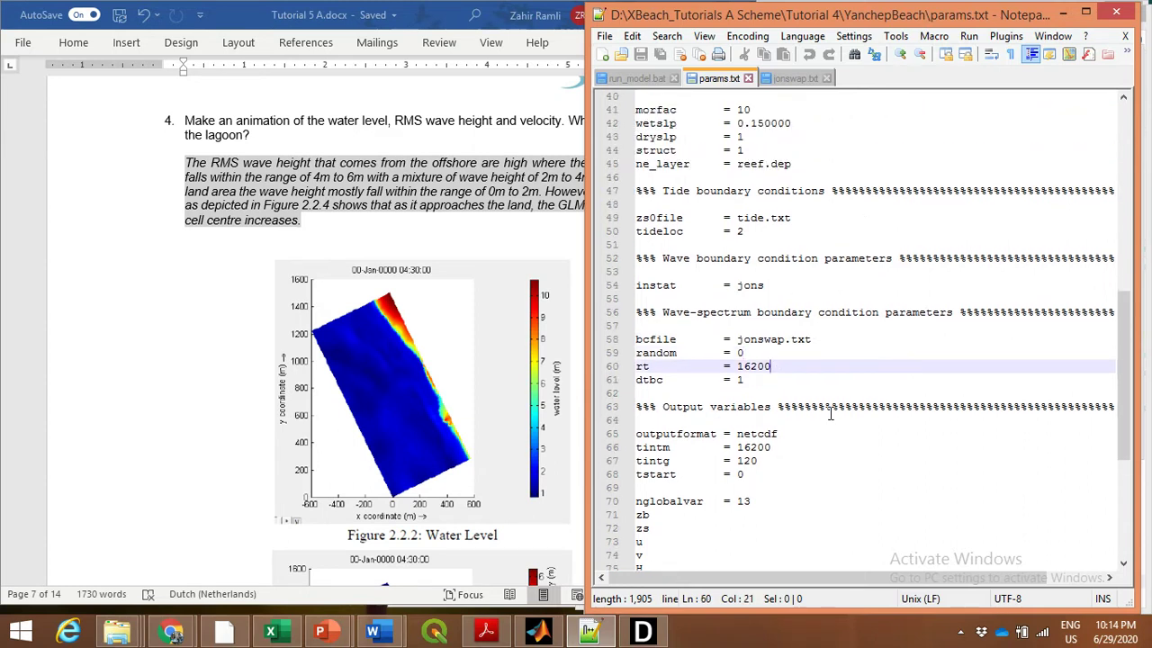
drag(792, 218, 738, 230)
click(805, 218)
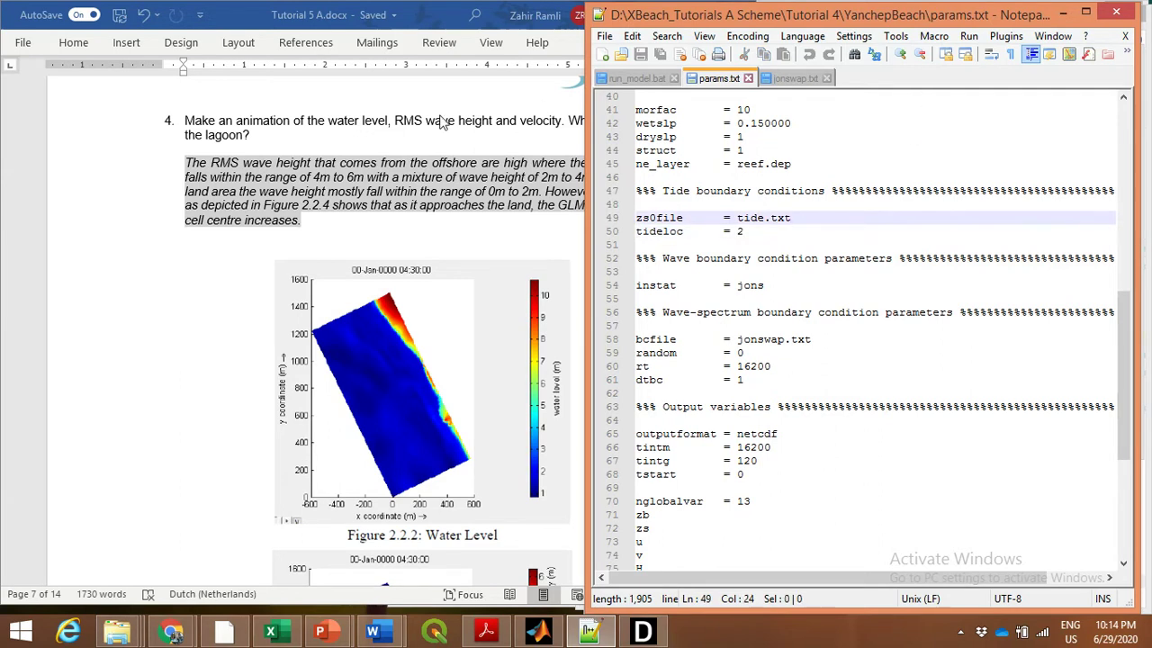
click(191, 309)
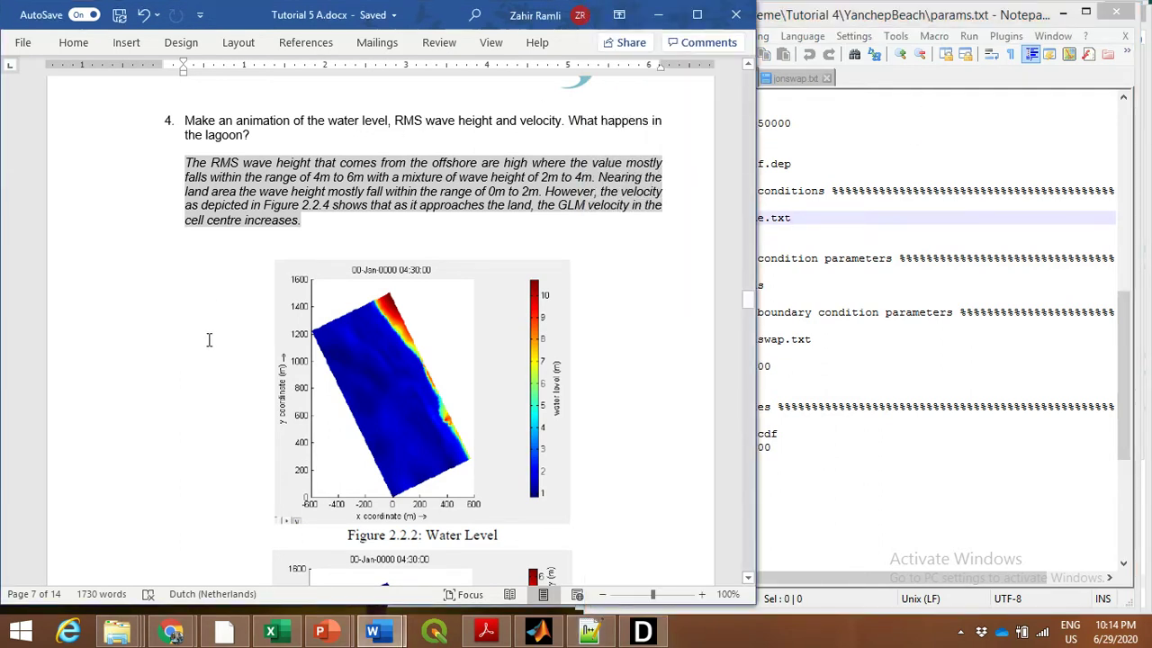
Review the Water Level, Wave Height and Velocity figures in the tutorial document.
scroll(209, 339, down, 1)
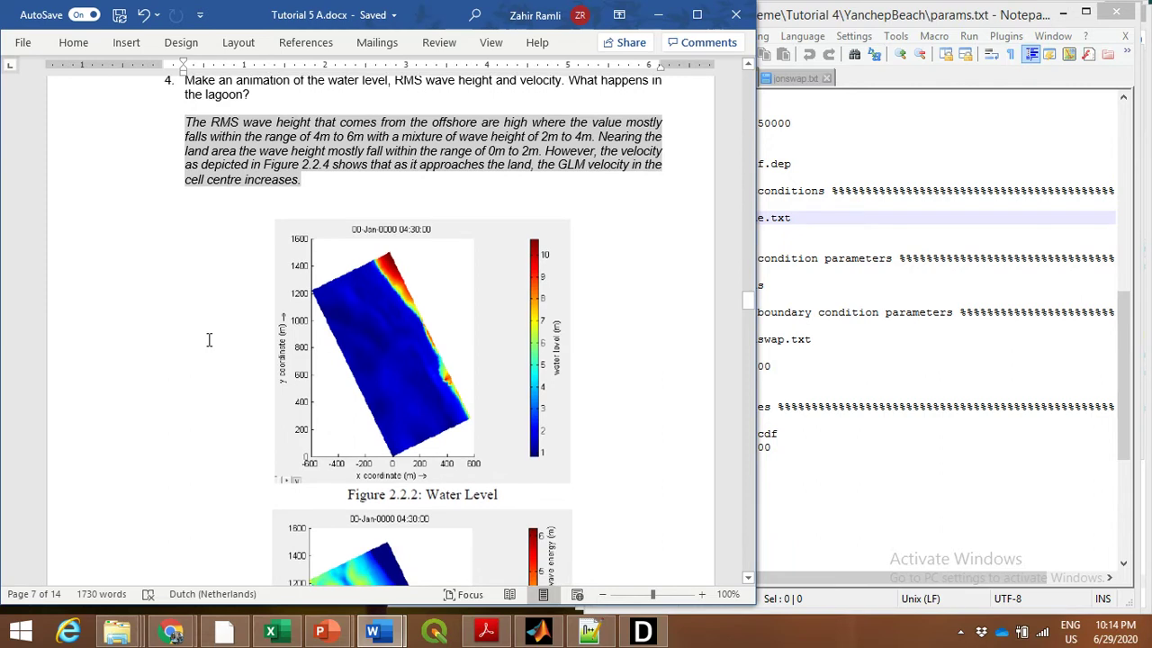
scroll(208, 340, down, 5)
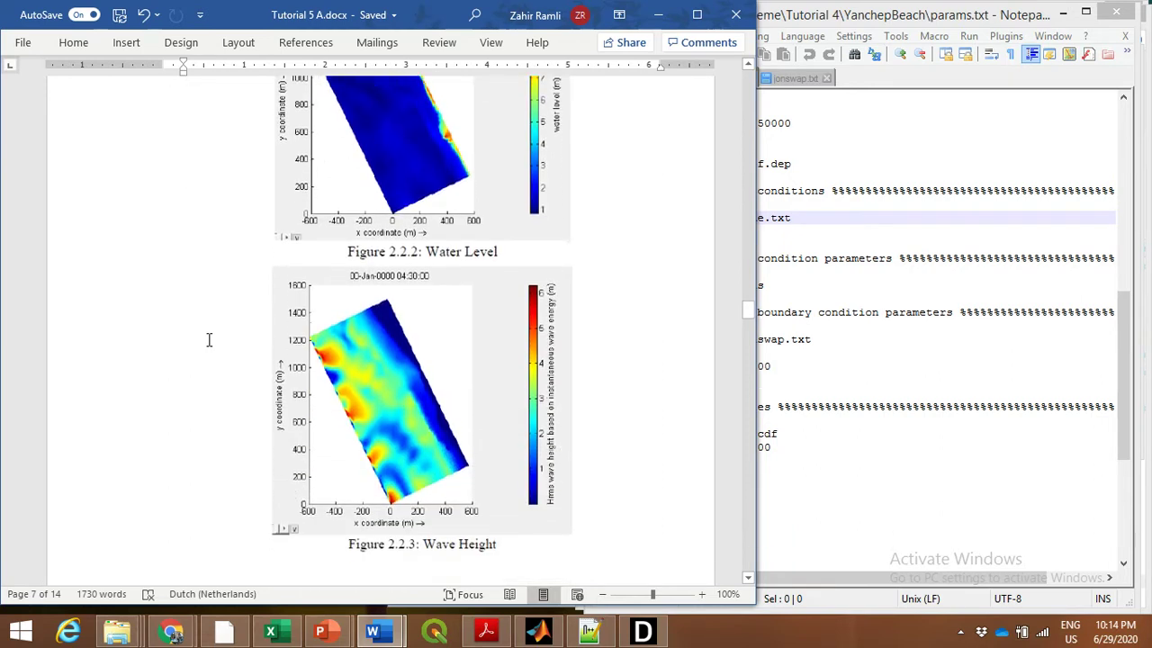
scroll(209, 339, up, 1)
scroll(518, 299, down, 6)
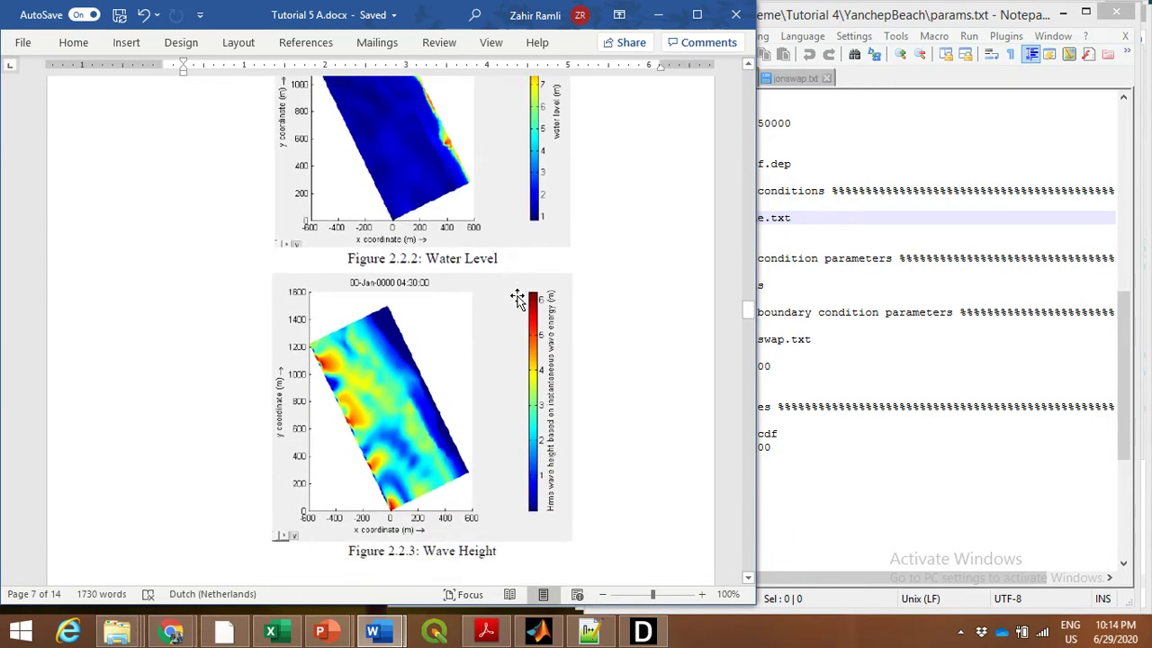
scroll(515, 453, down, 8)
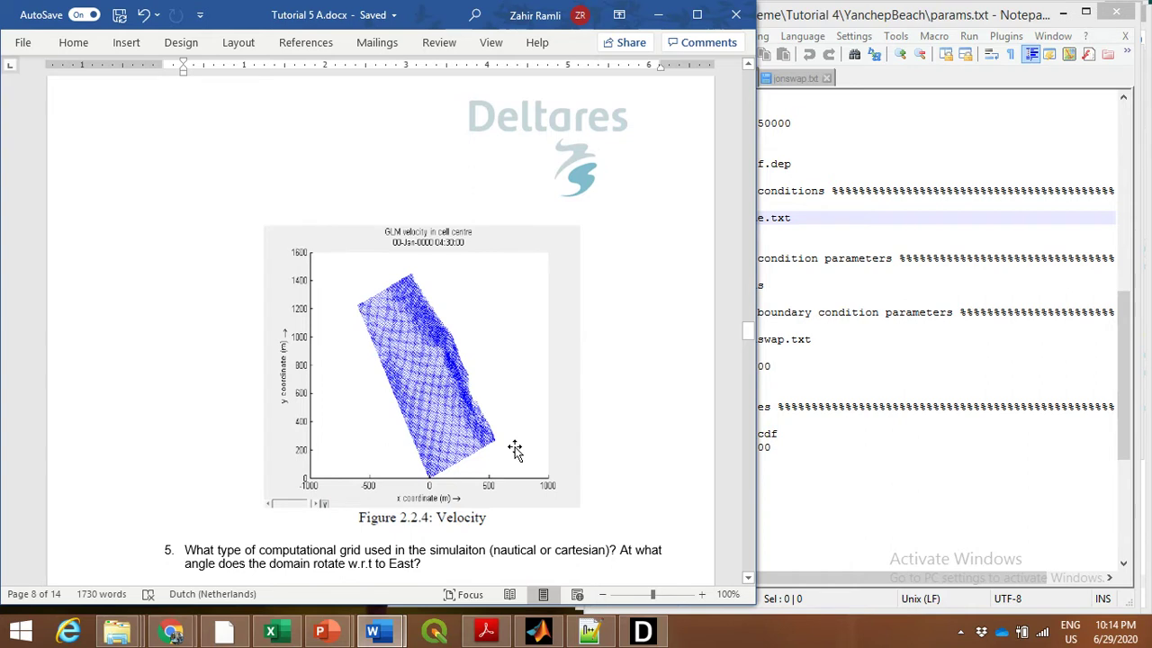
scroll(515, 450, up, 15)
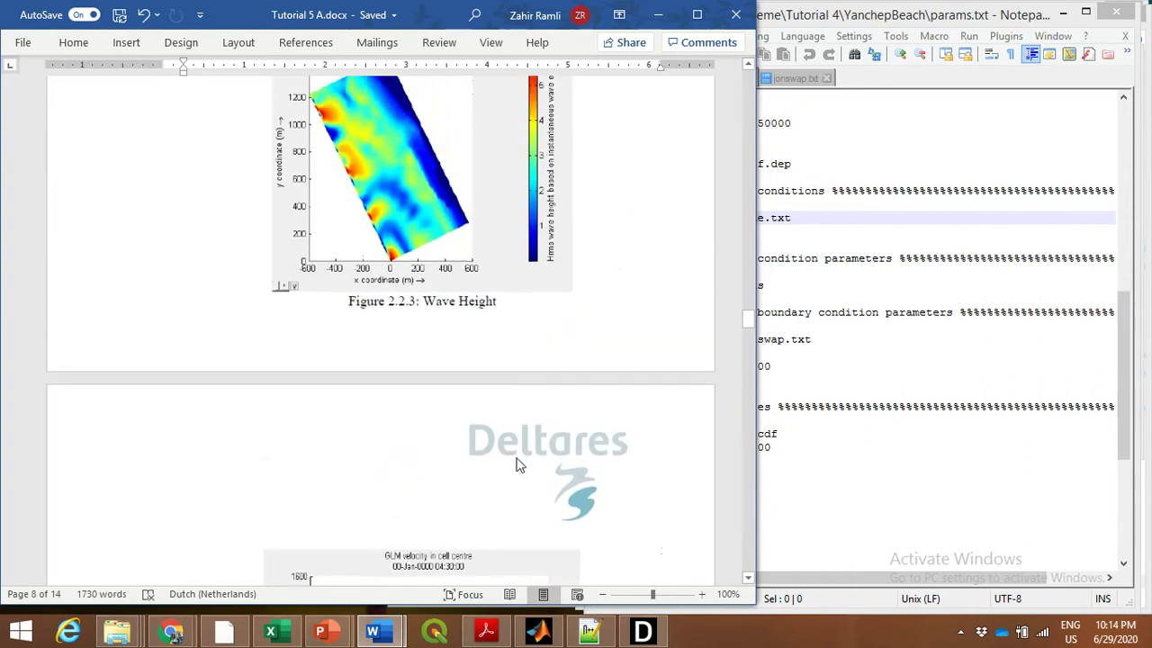
click(457, 180)
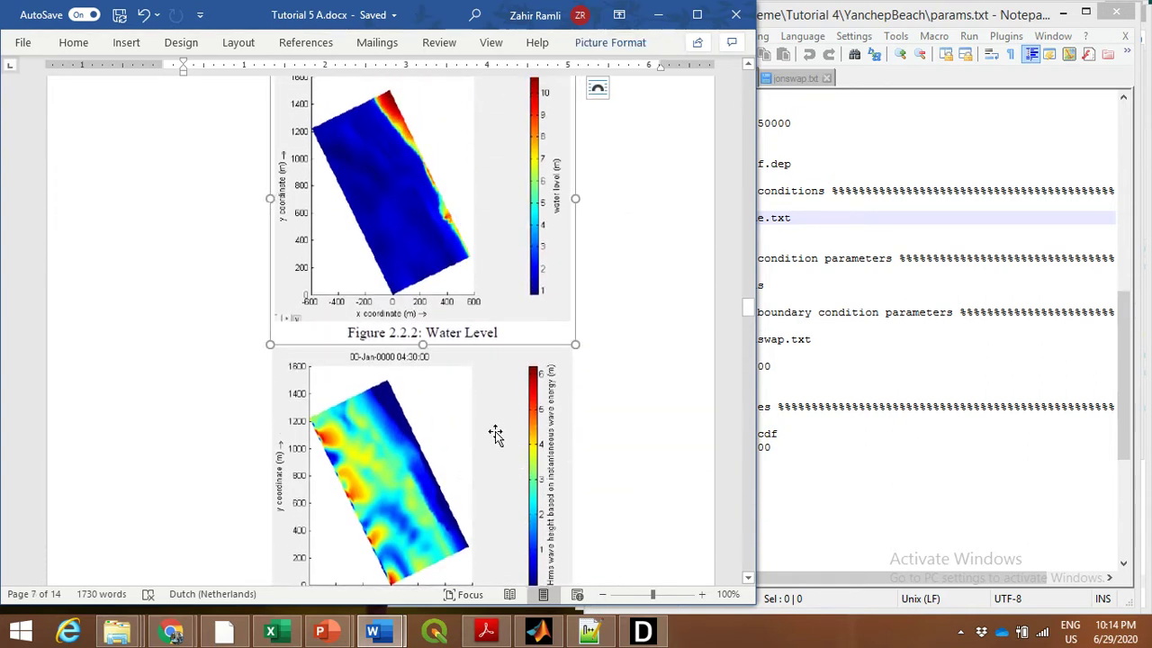
click(494, 439)
scroll(496, 441, down, 7)
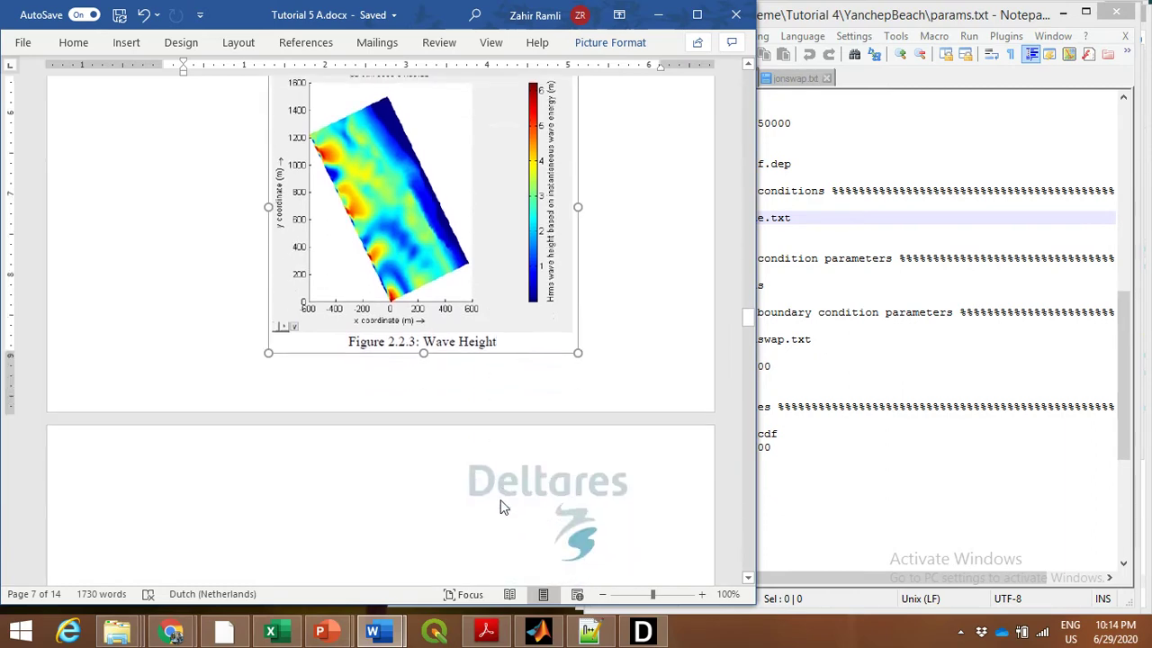
click(522, 461)
scroll(523, 461, down, 7)
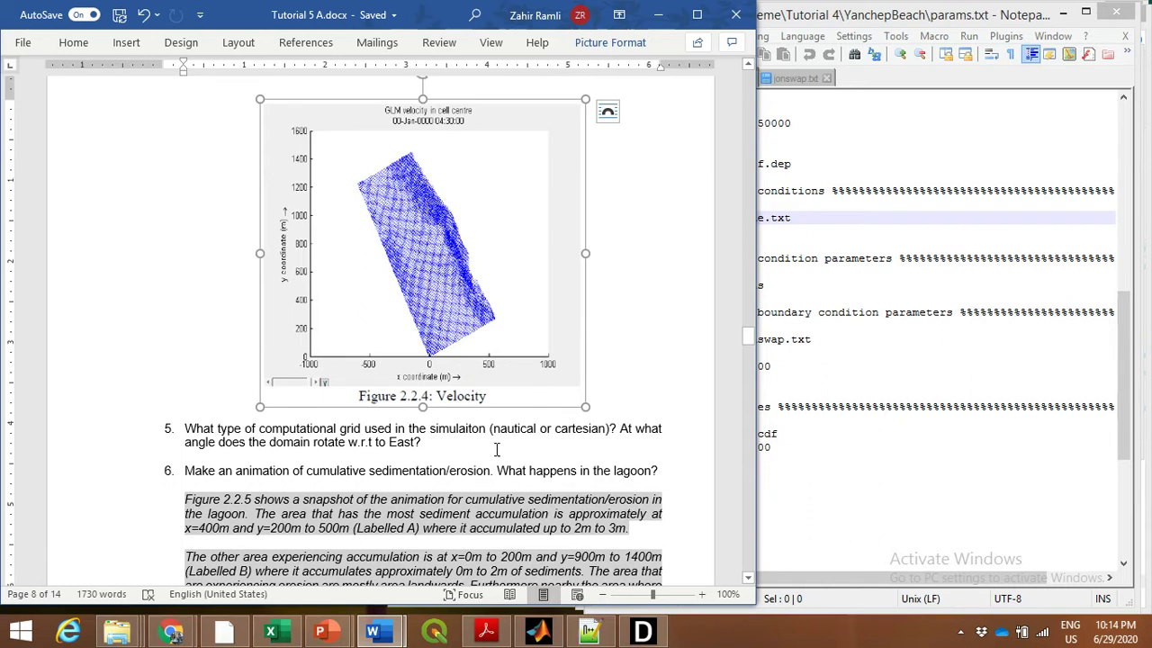
Correct 'simulaiton' to 'simulation' in question 5.
click(469, 428)
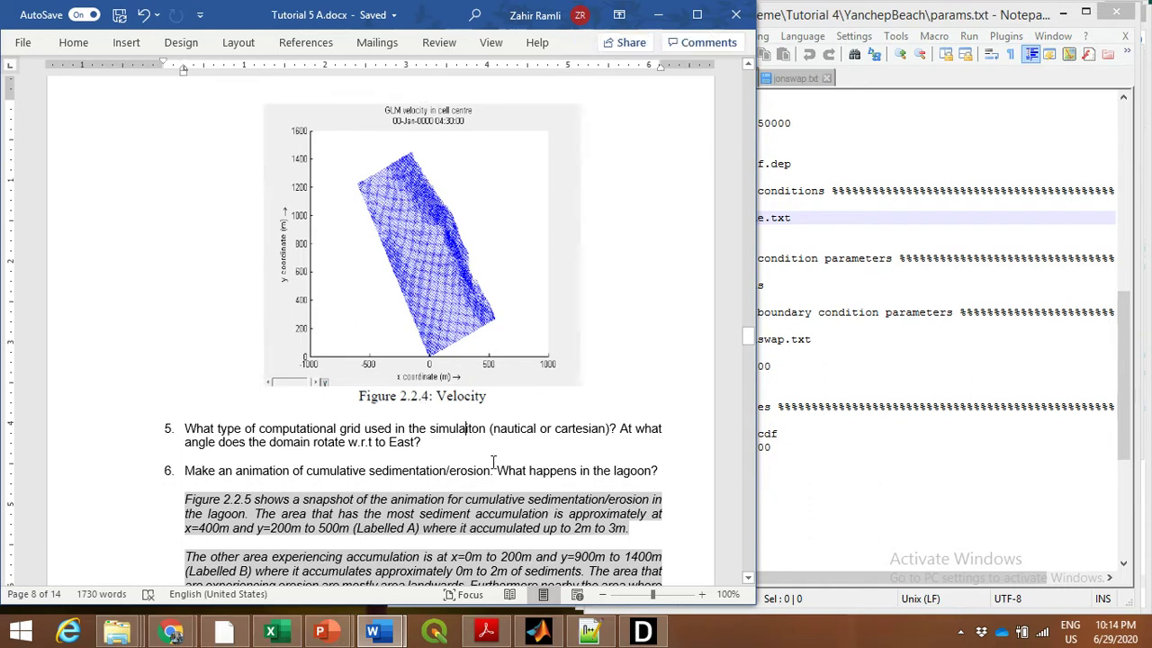
key(BackSpace)
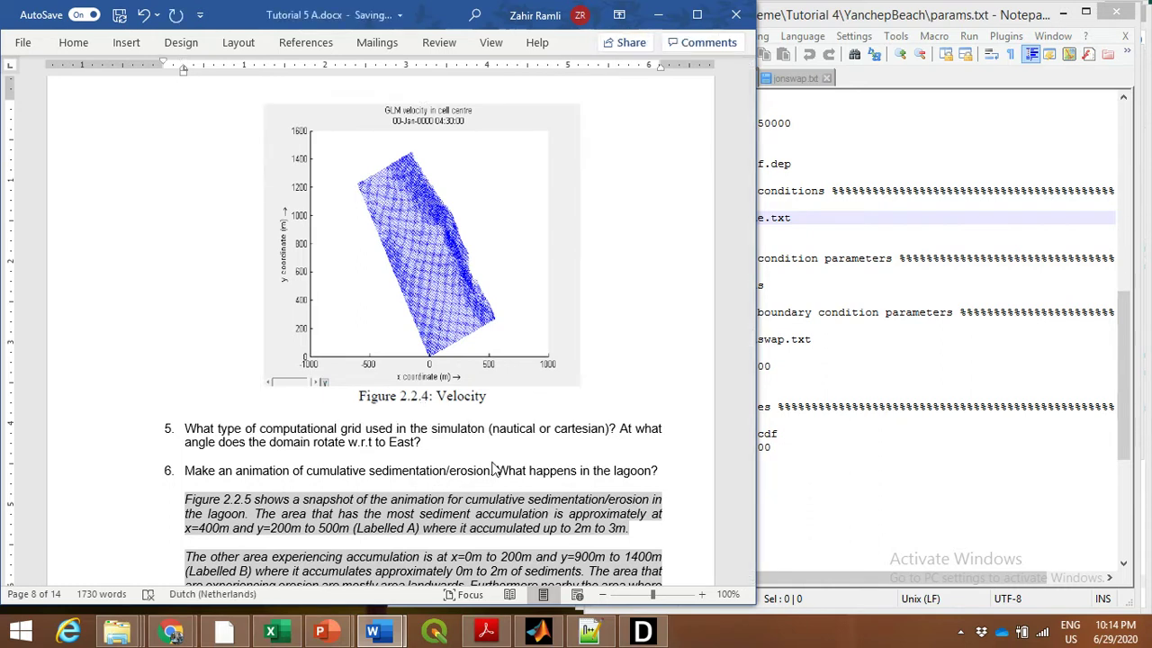
text(i)
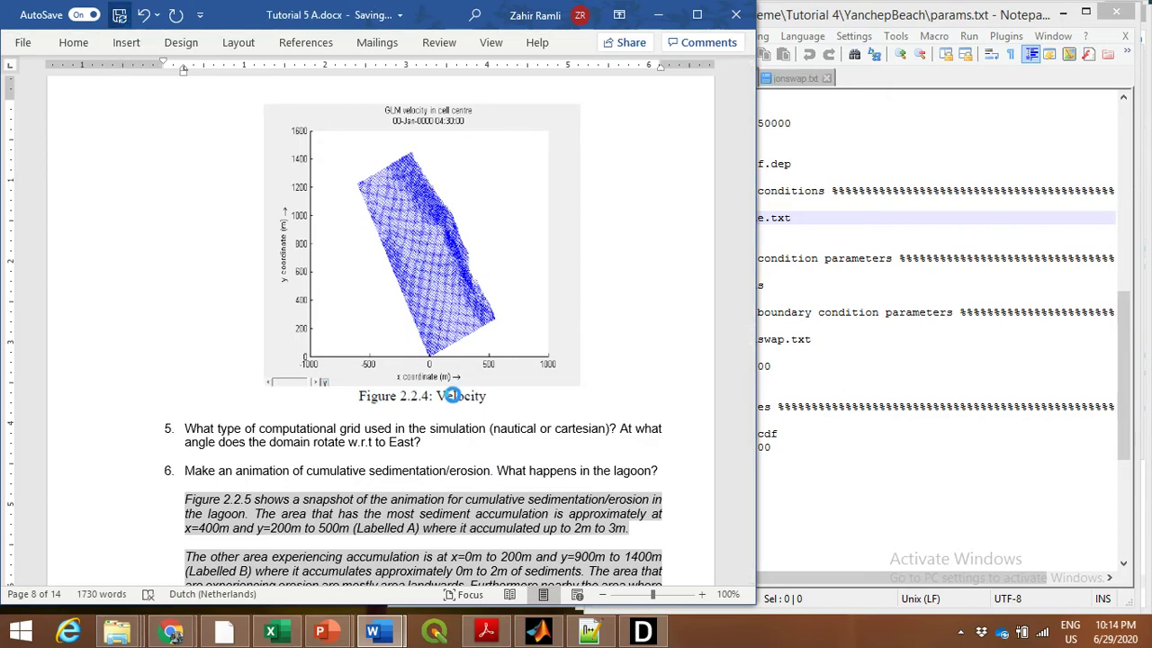
Scroll through the document to recheck question 5 and question 6's sedimentation/erosion answer.
scroll(455, 399, up, 2)
scroll(455, 399, up, 10)
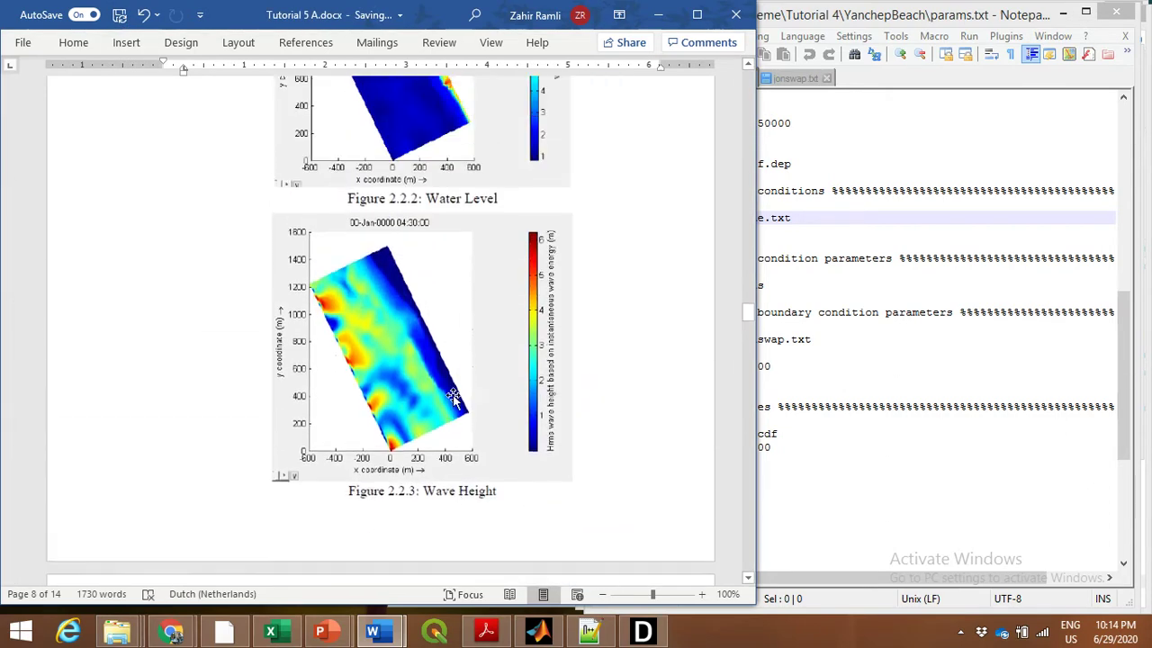
scroll(454, 398, up, 2)
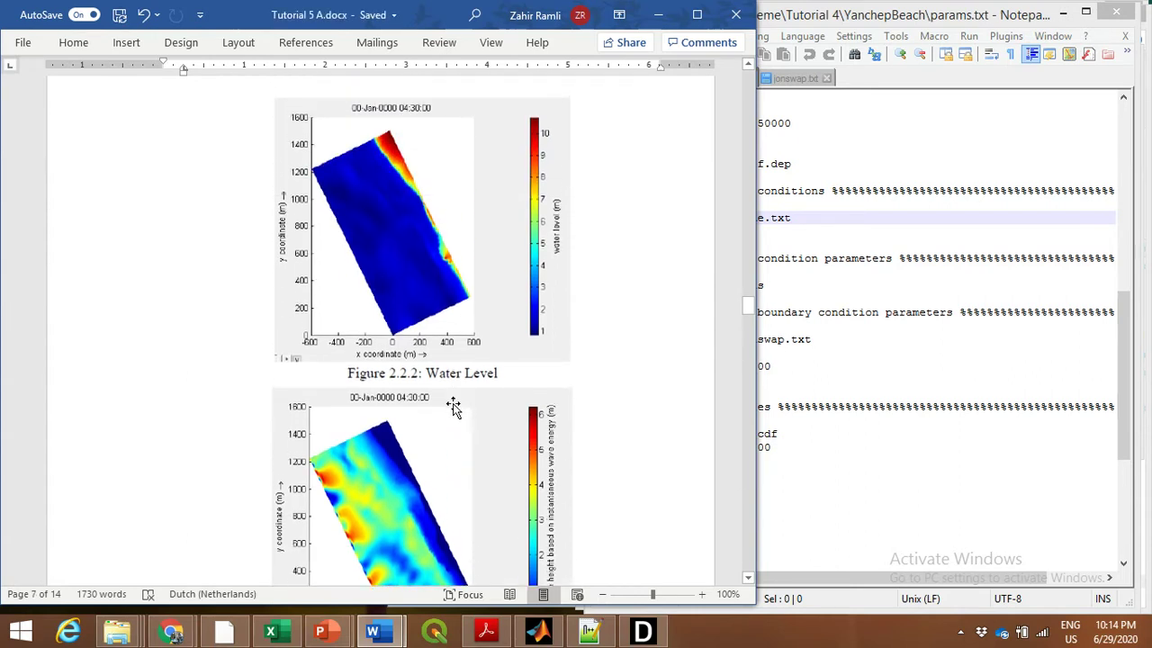
scroll(452, 400, down, 4)
scroll(452, 405, down, 2)
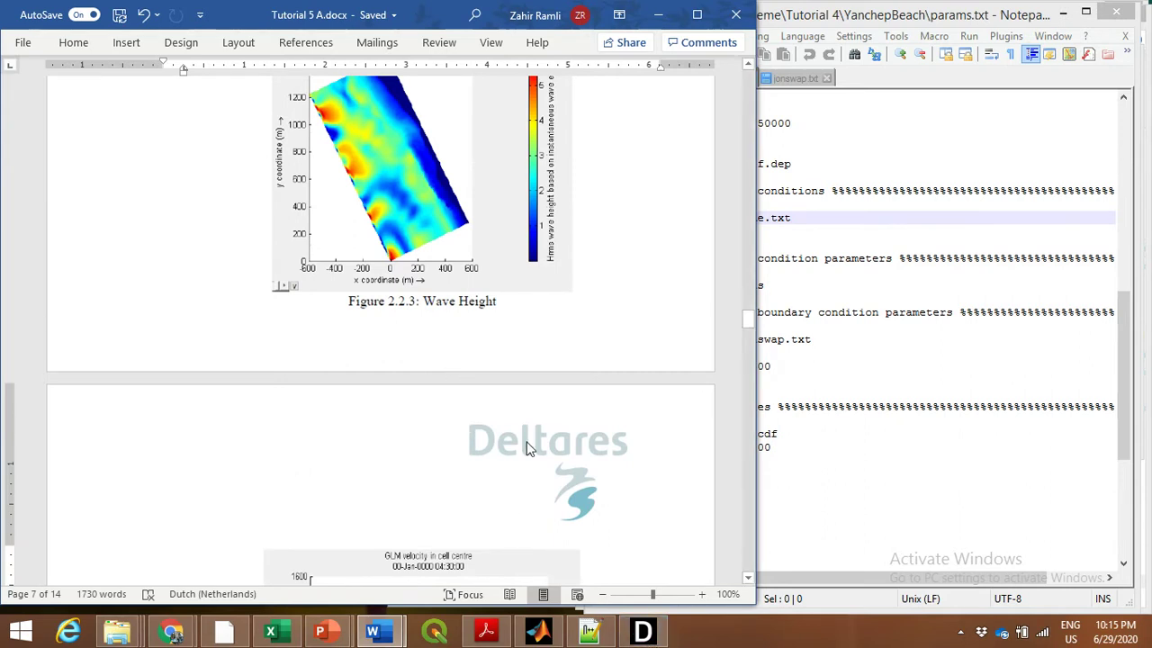
scroll(528, 446, up, 1)
scroll(529, 450, up, 1)
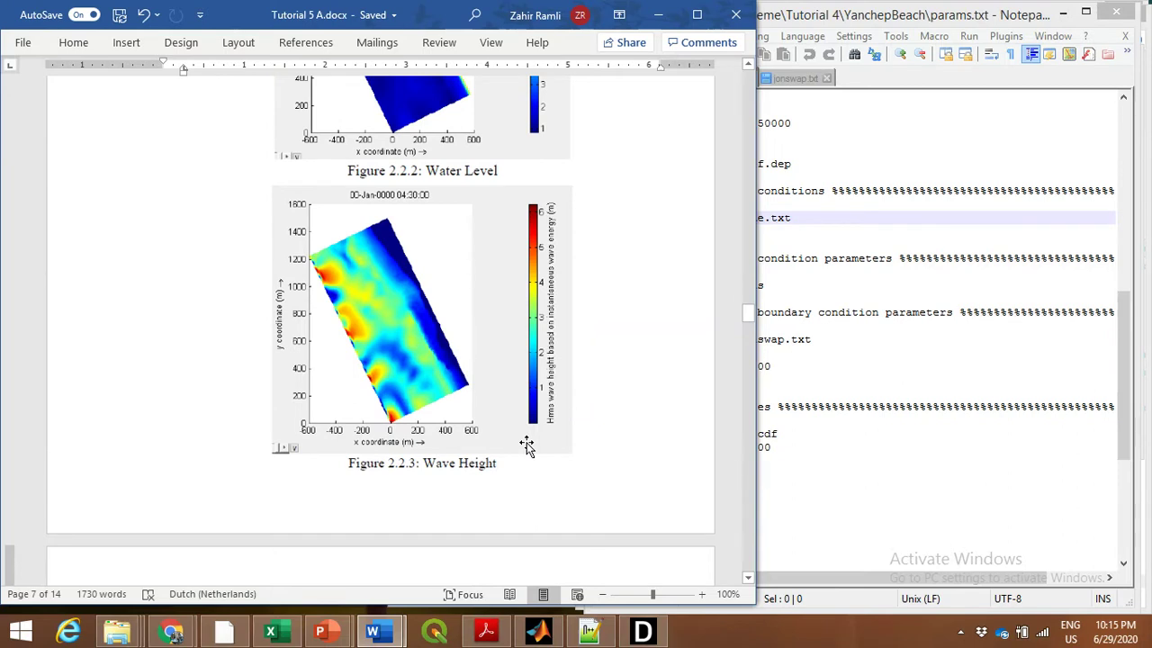
scroll(527, 446, up, 3)
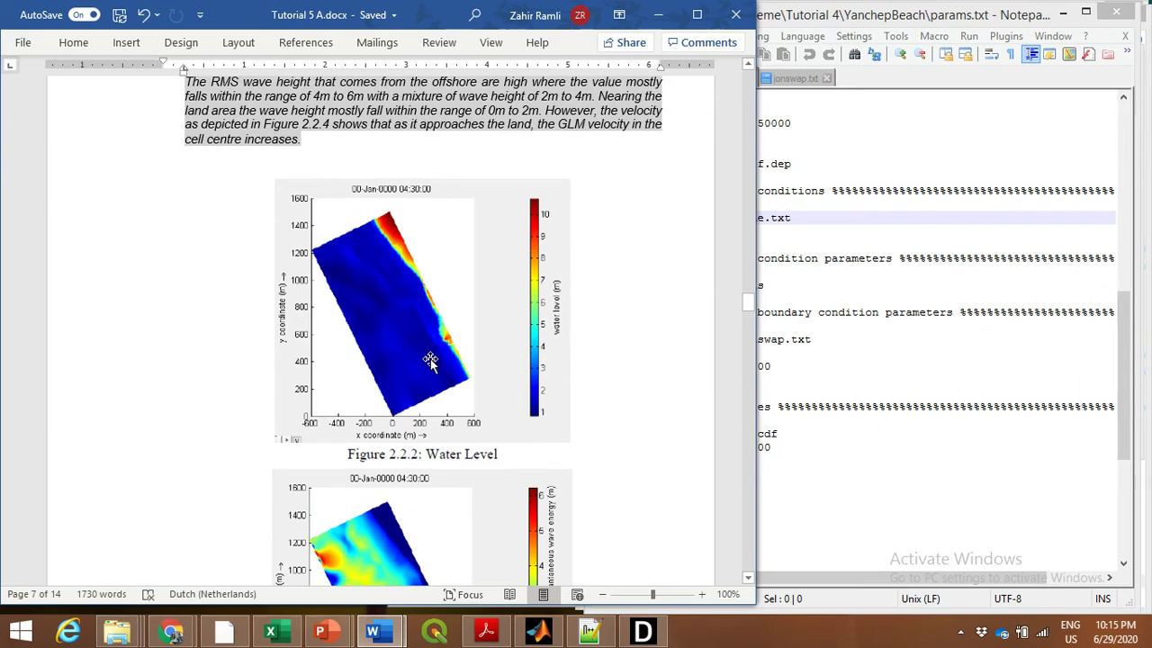
scroll(430, 362, down, 10)
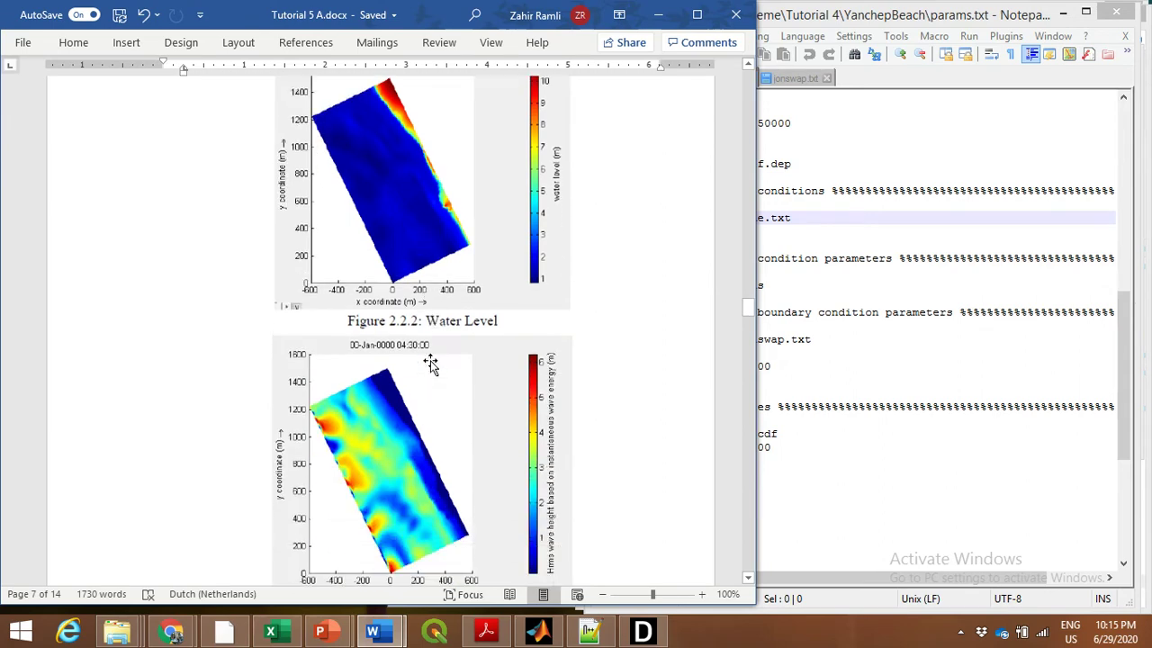
scroll(430, 361, down, 4)
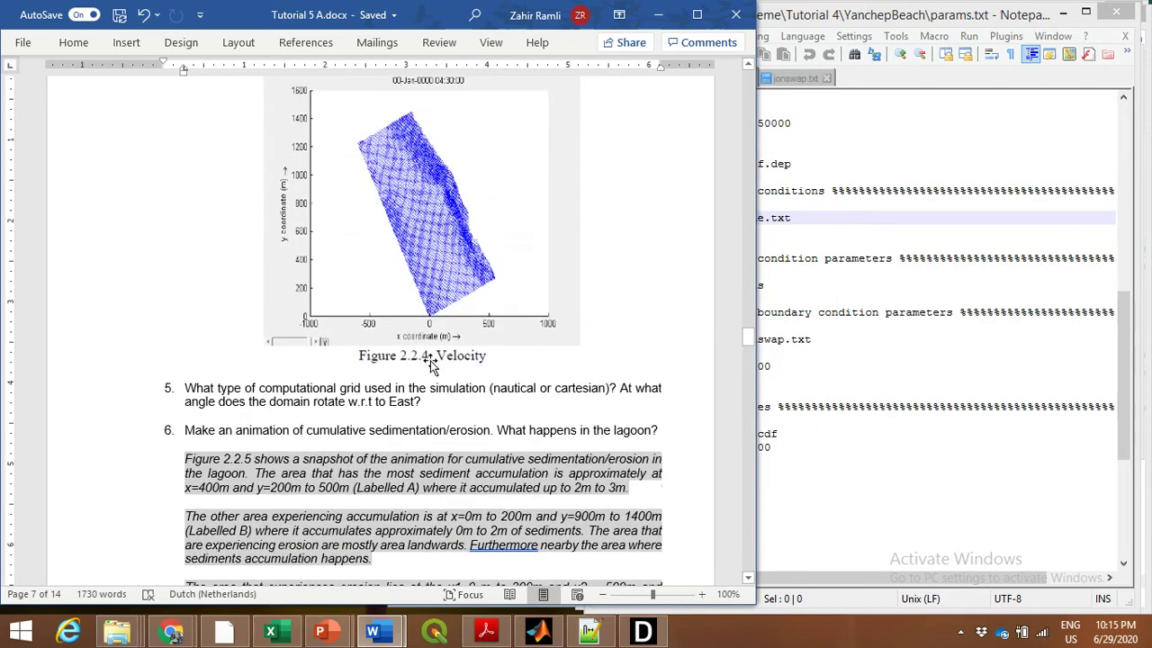
scroll(431, 361, down, 1)
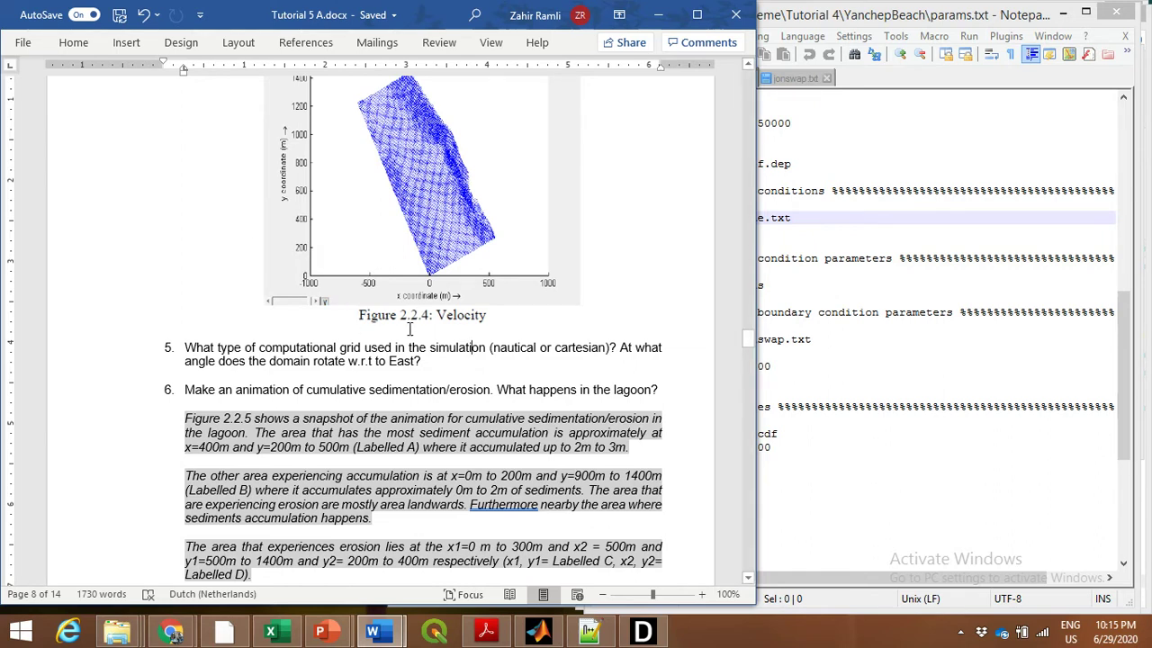
scroll(410, 330, down, 1)
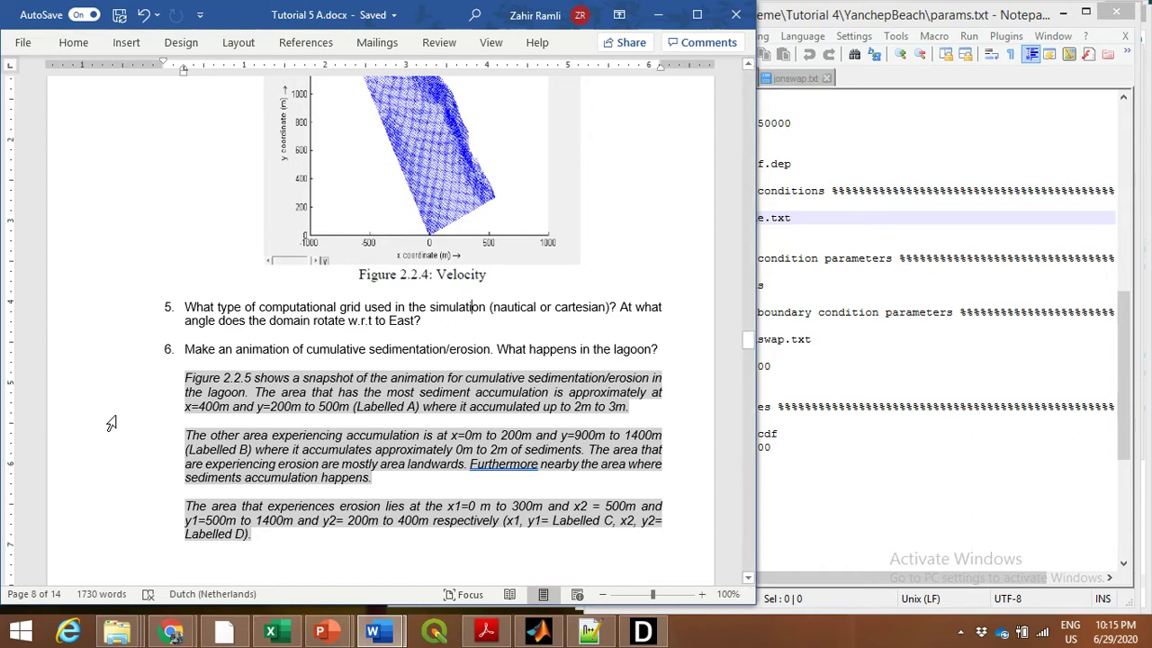
Bring Figure 2.2.5 Cumulative Sedimentation/Erosion and question 7 on mean water level into view.
scroll(111, 423, down, 4)
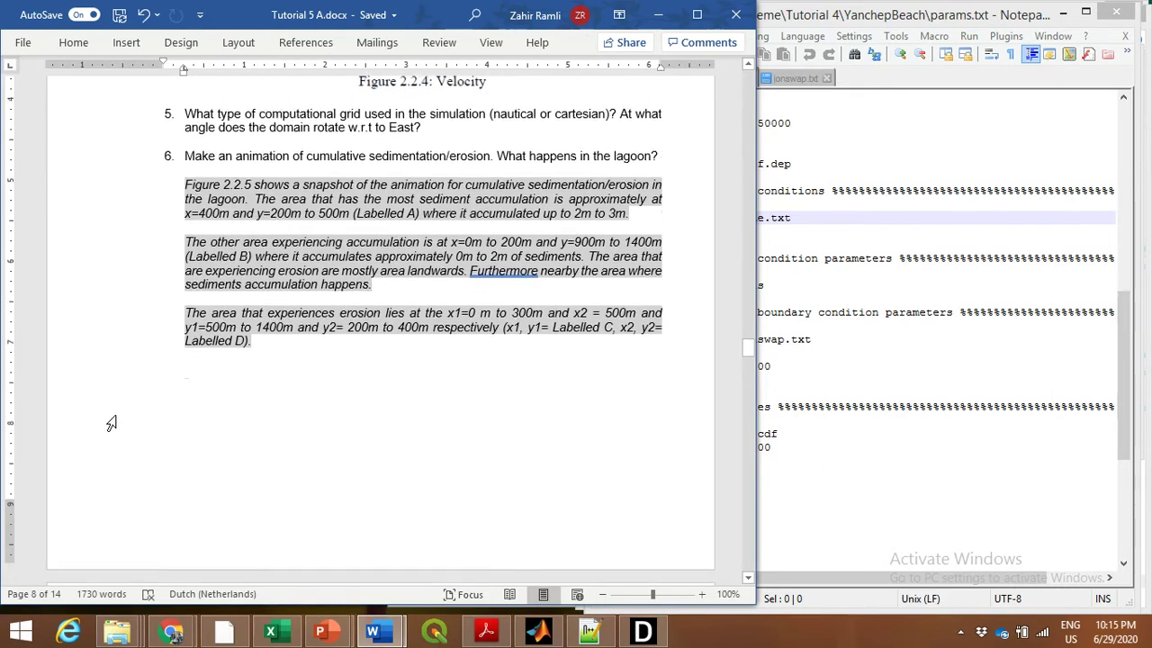
scroll(115, 423, down, 4)
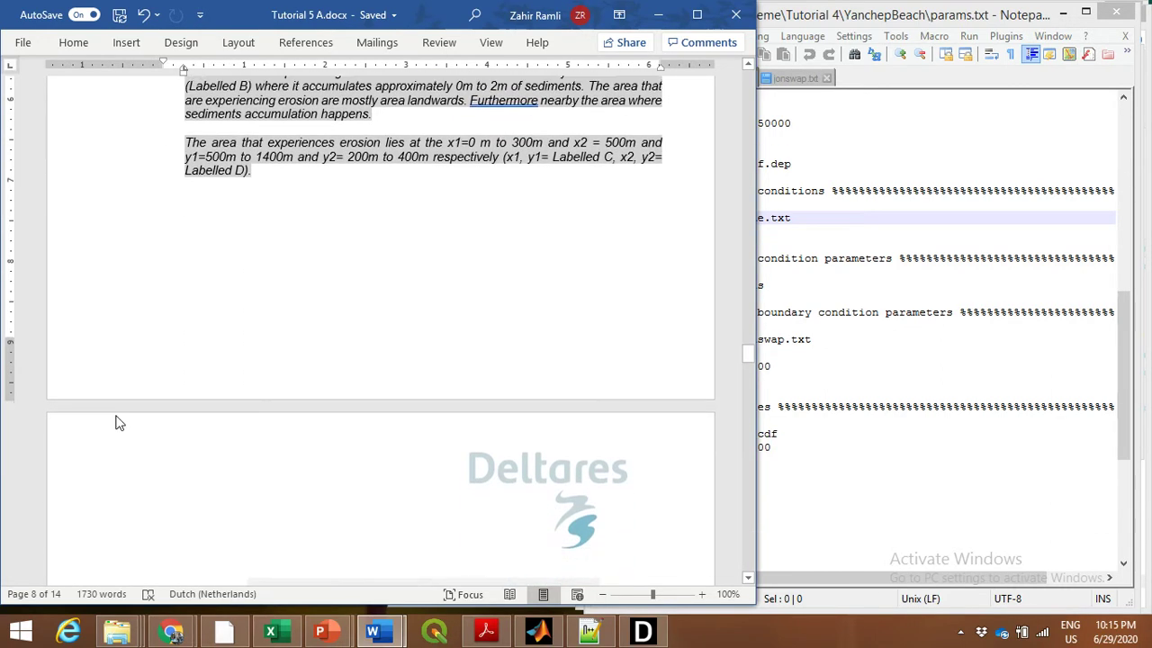
scroll(115, 423, down, 7)
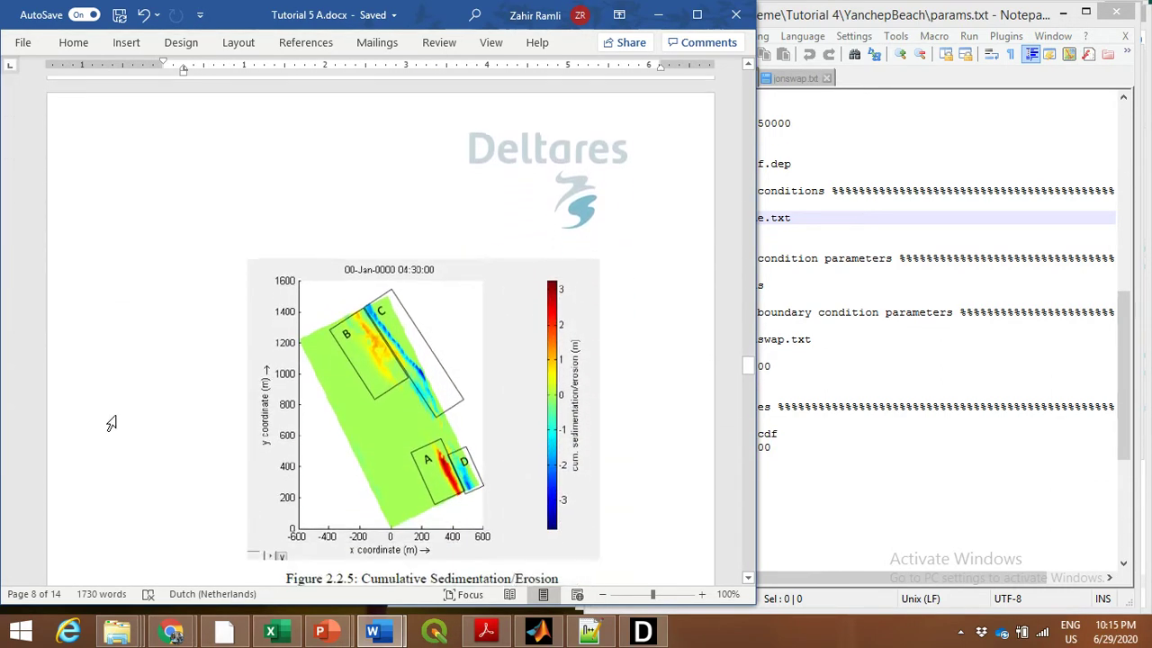
scroll(111, 423, down, 4)
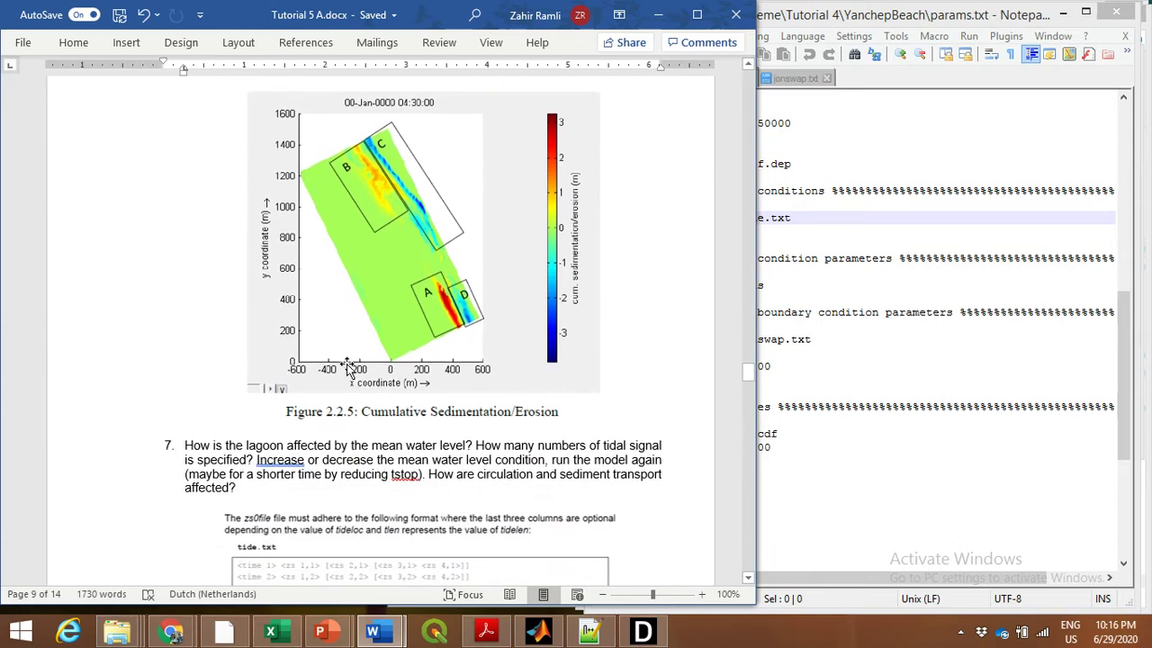
scroll(349, 368, up, 1)
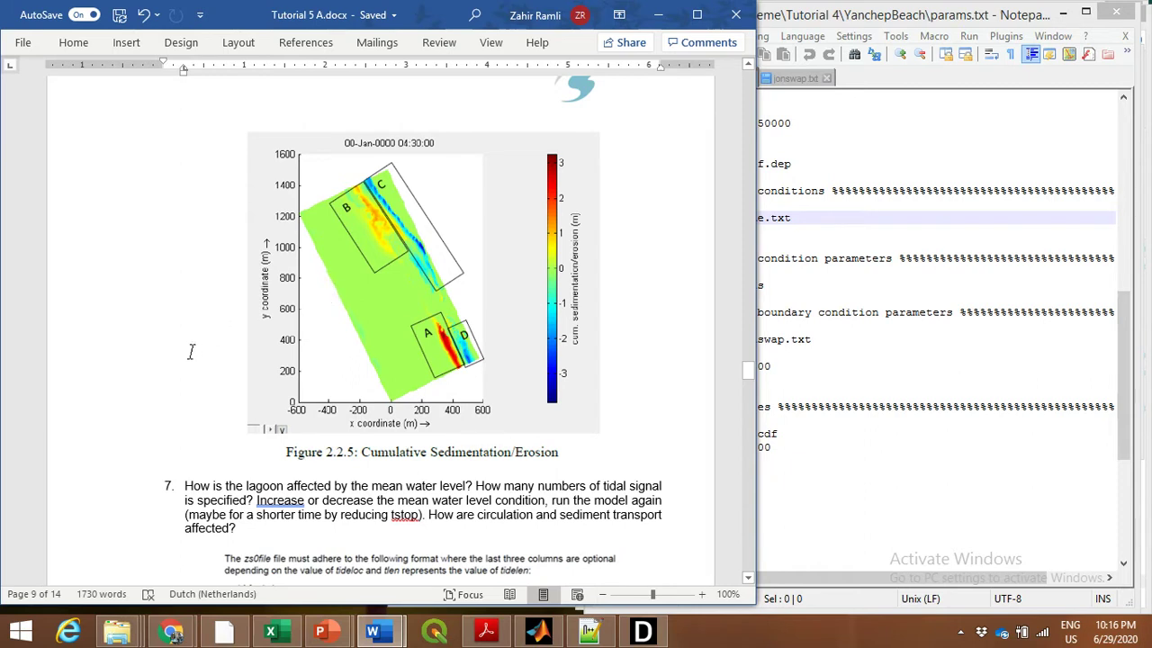
scroll(191, 351, down, 5)
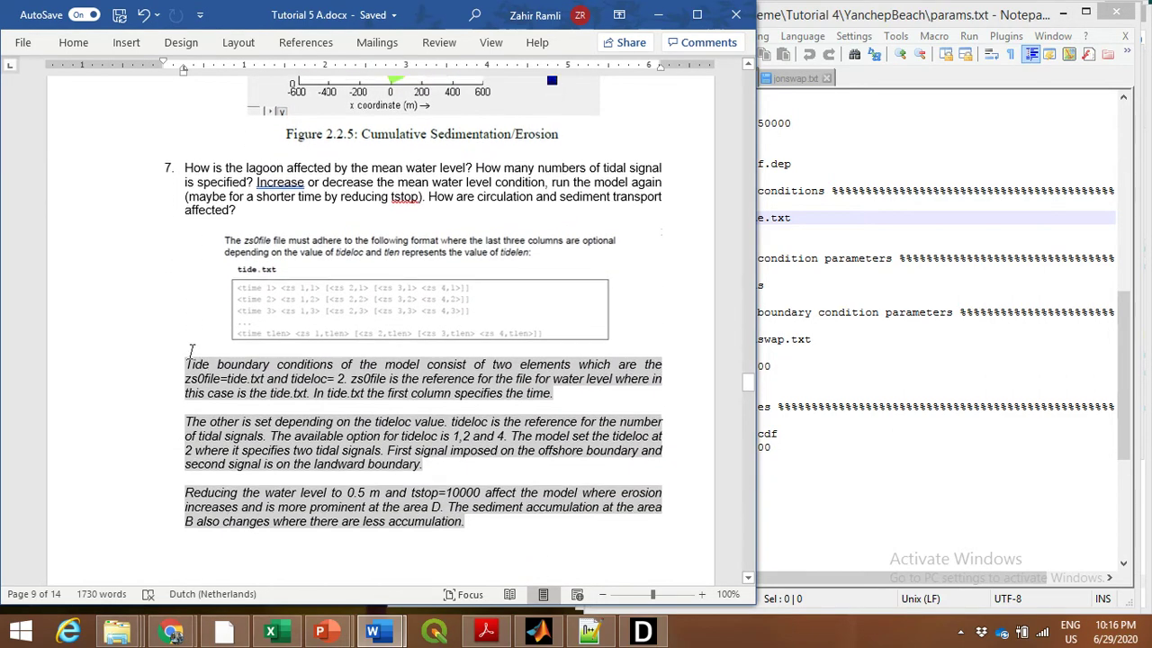
scroll(184, 343, down, 1)
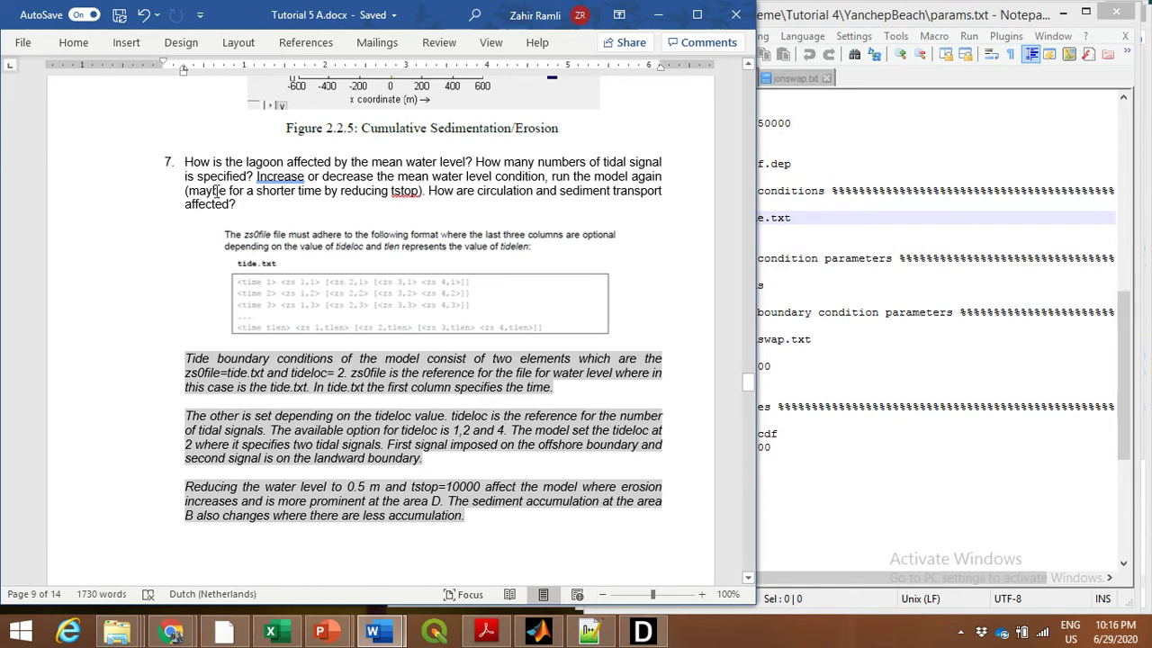
click(425, 194)
click(247, 205)
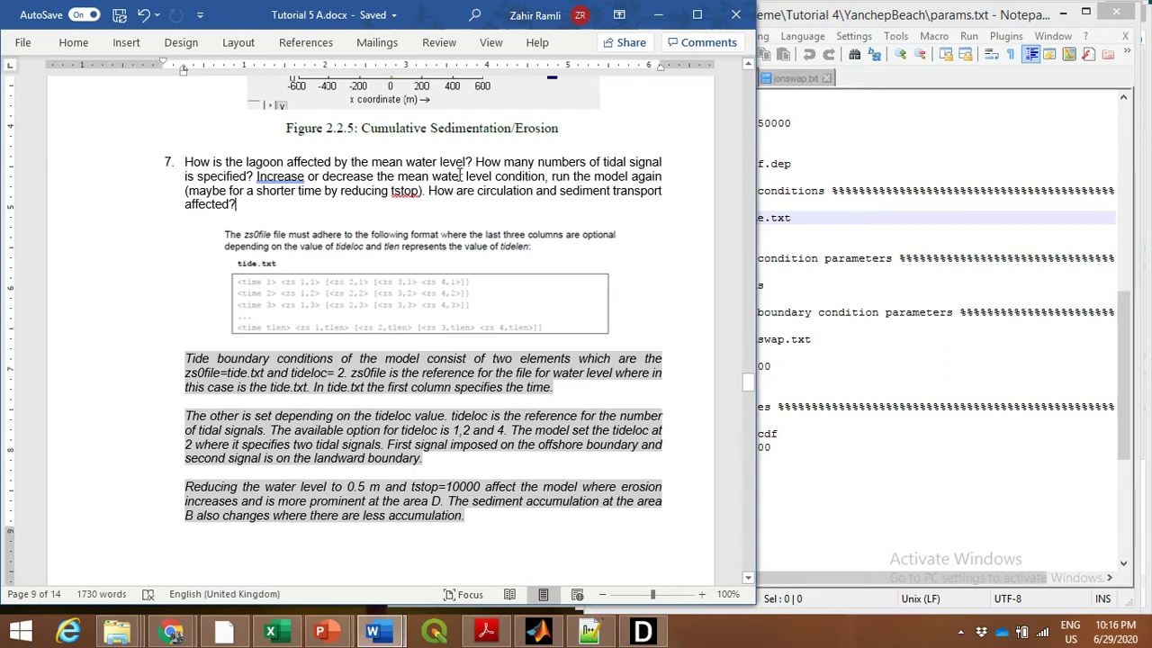
Check the zs0file keyword on line 49 of params.txt.
click(907, 170)
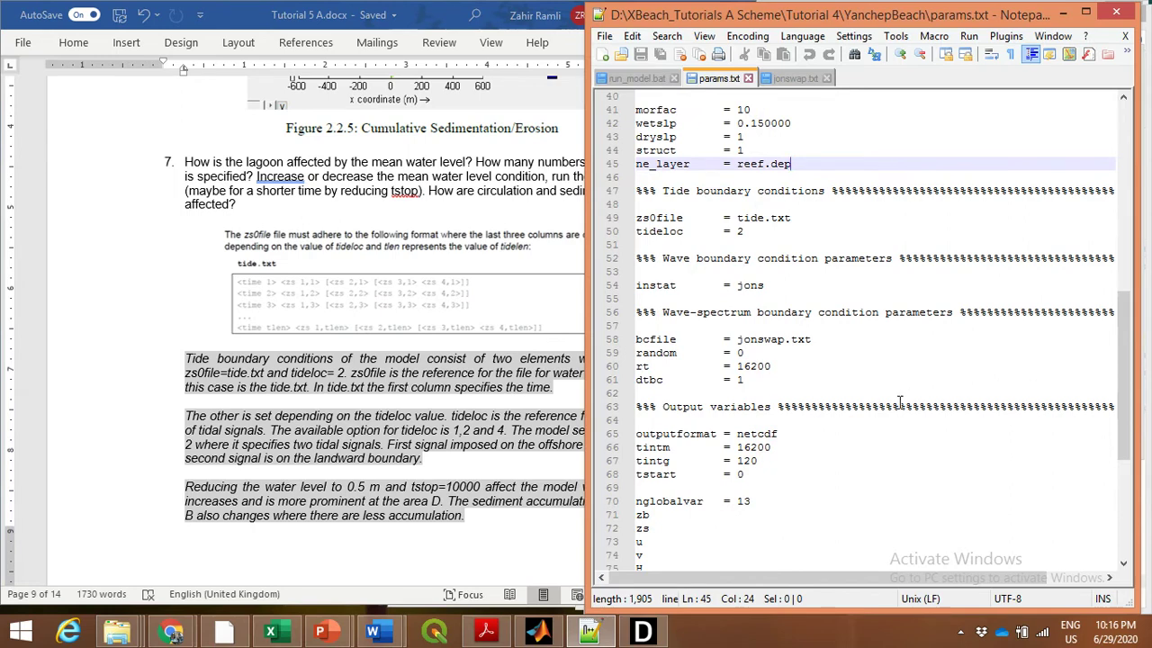
scroll(900, 402, up, 1)
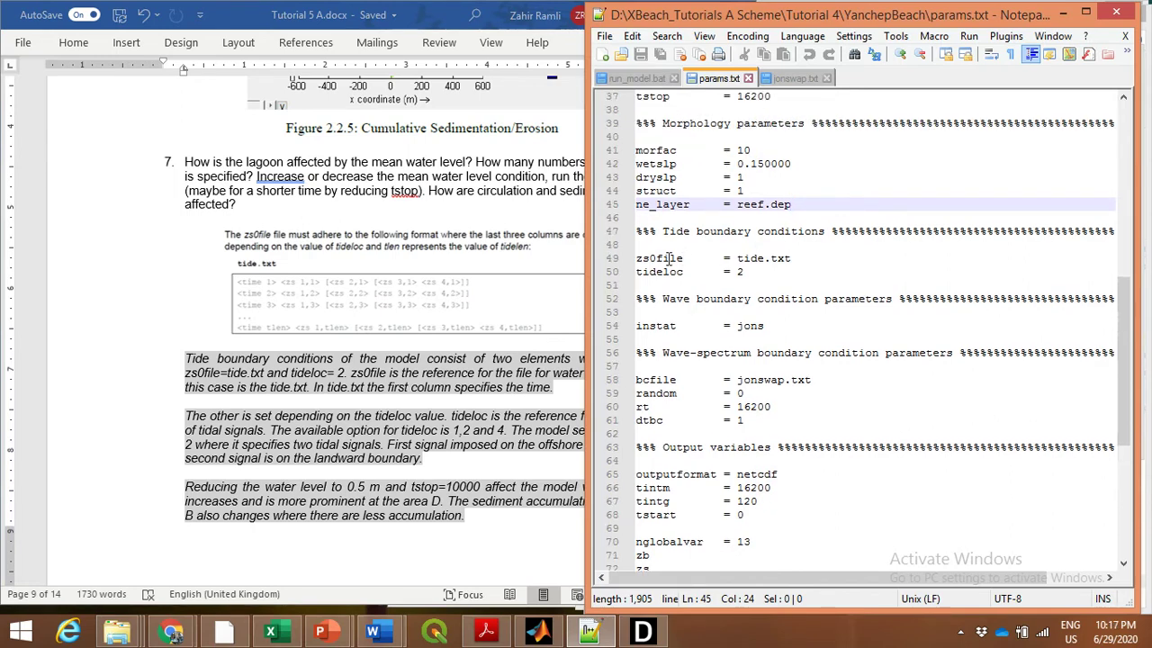
drag(637, 259, 684, 260)
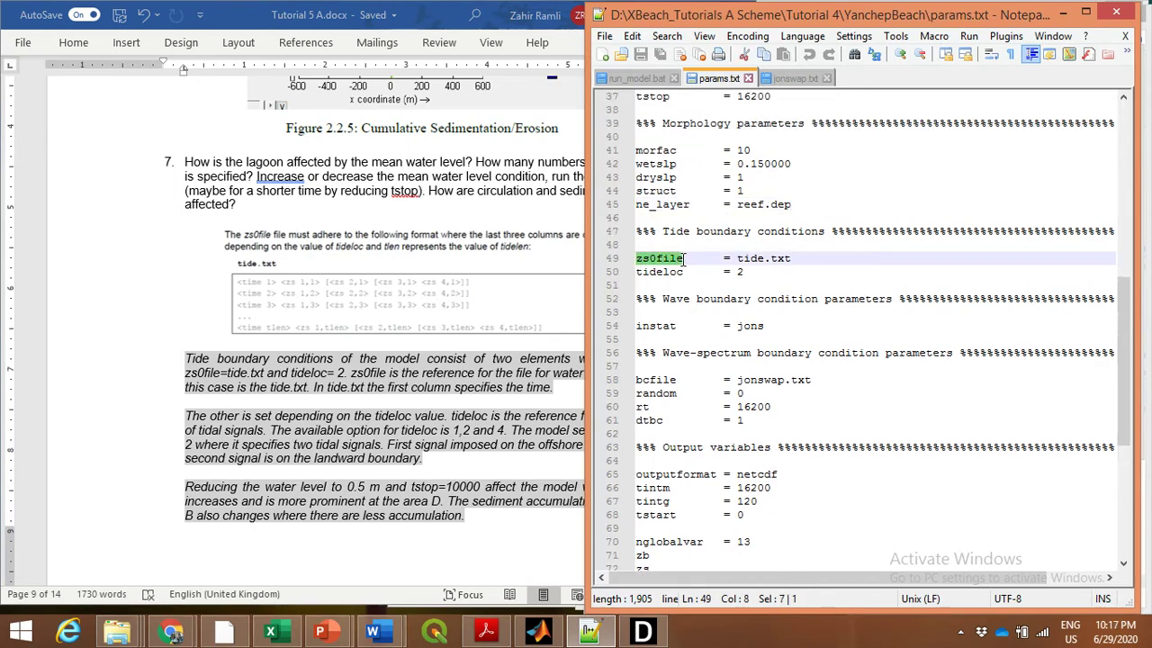
click(807, 257)
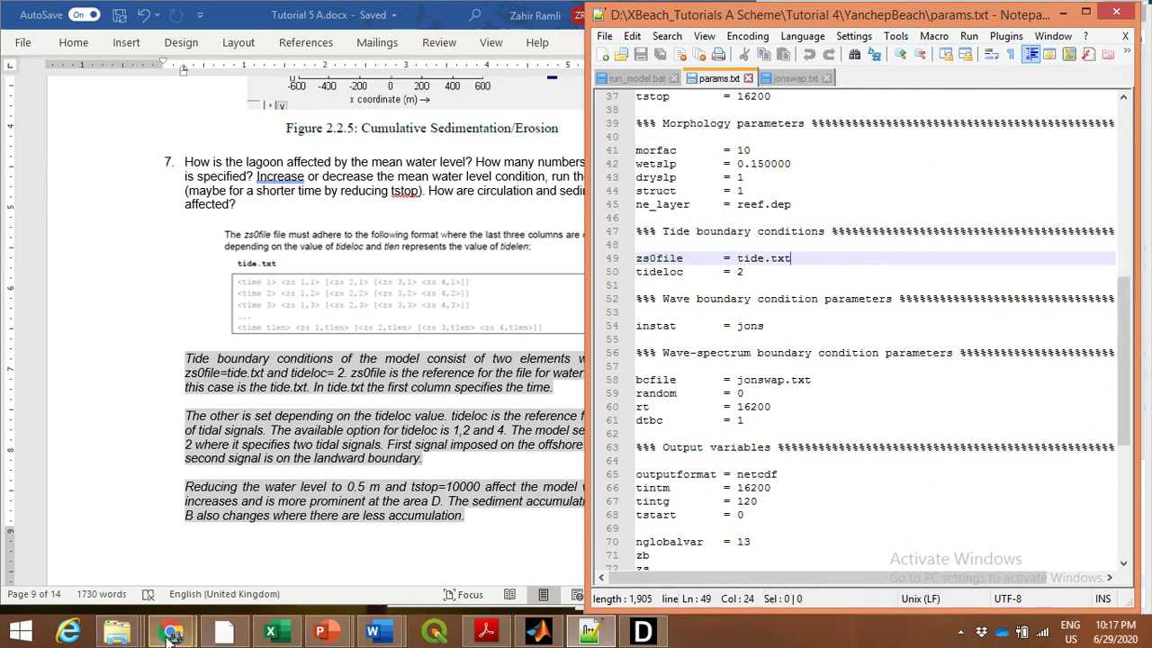
Bring the YanchepBeach folder forward and open the context menu for tide.txt.
mouse_move(129, 636)
mouse_move(315, 546)
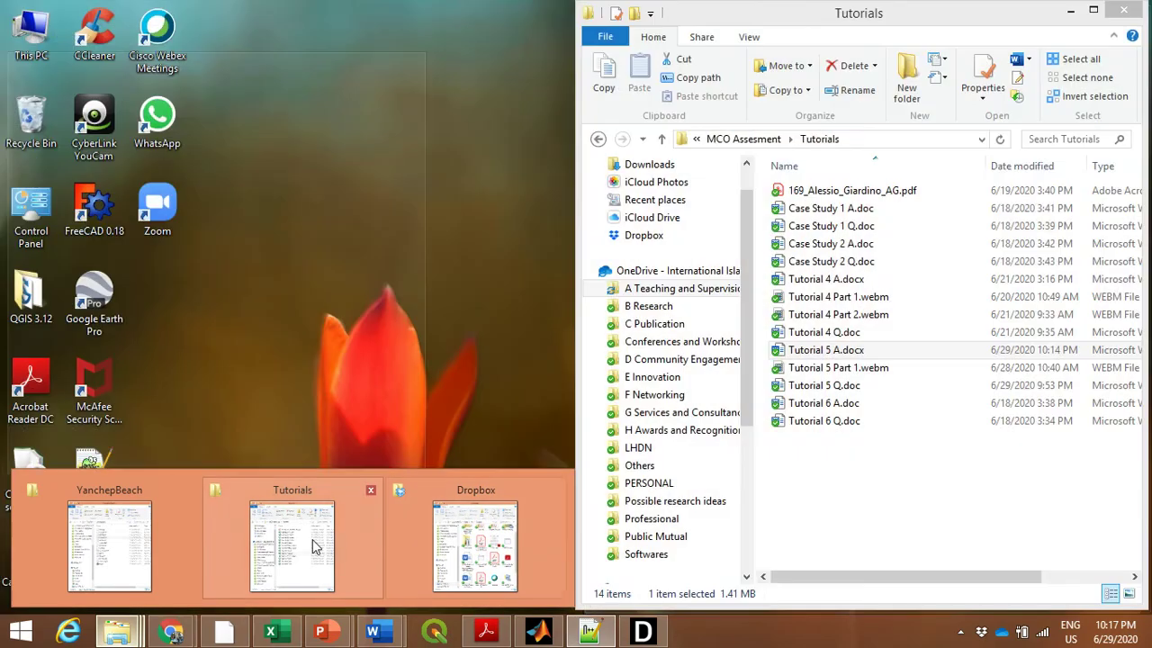
click(173, 542)
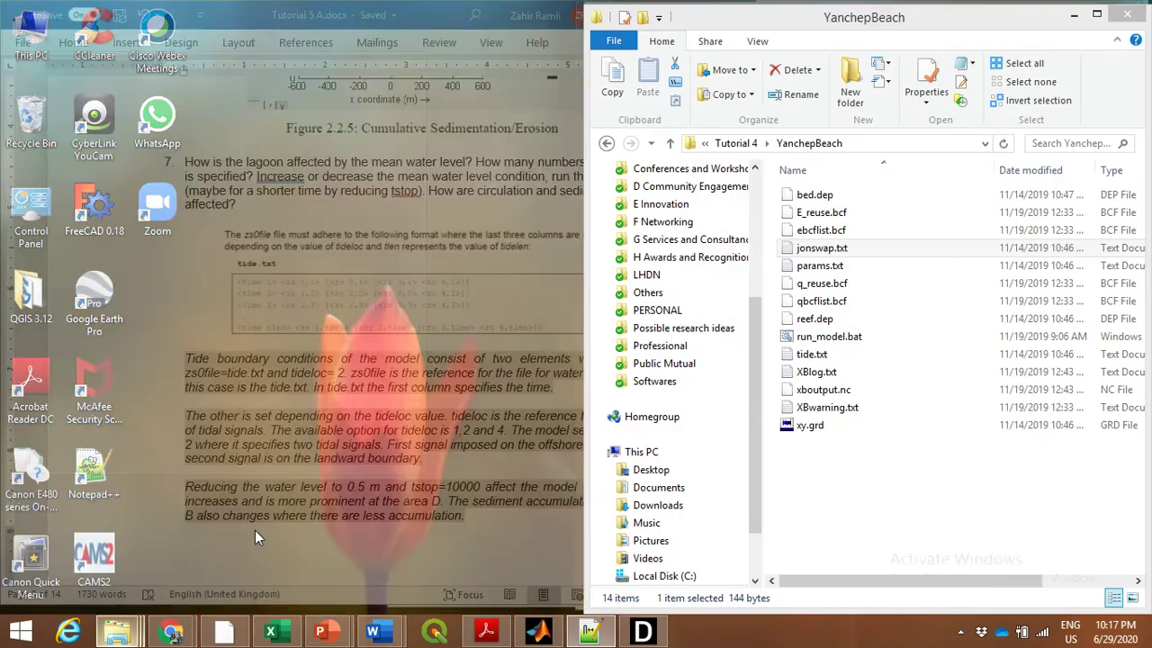
click(814, 355)
right_click(818, 361)
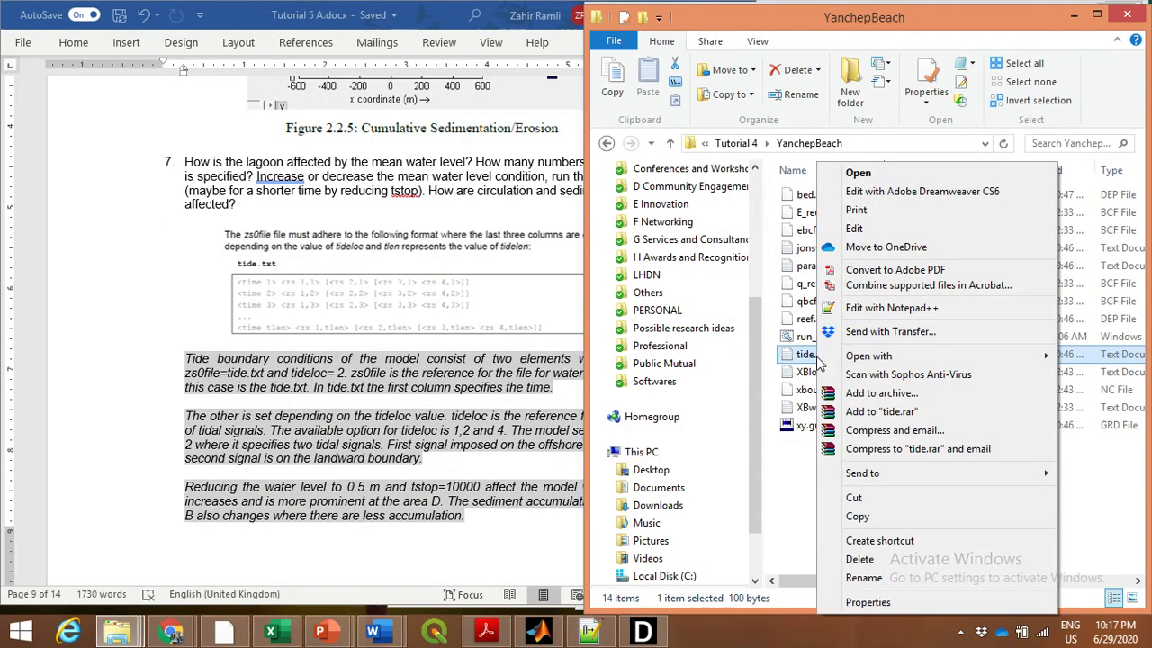
Open tide.txt in Notepad++ and inspect its two rows at times 0 and 1.62e+04.
click(897, 310)
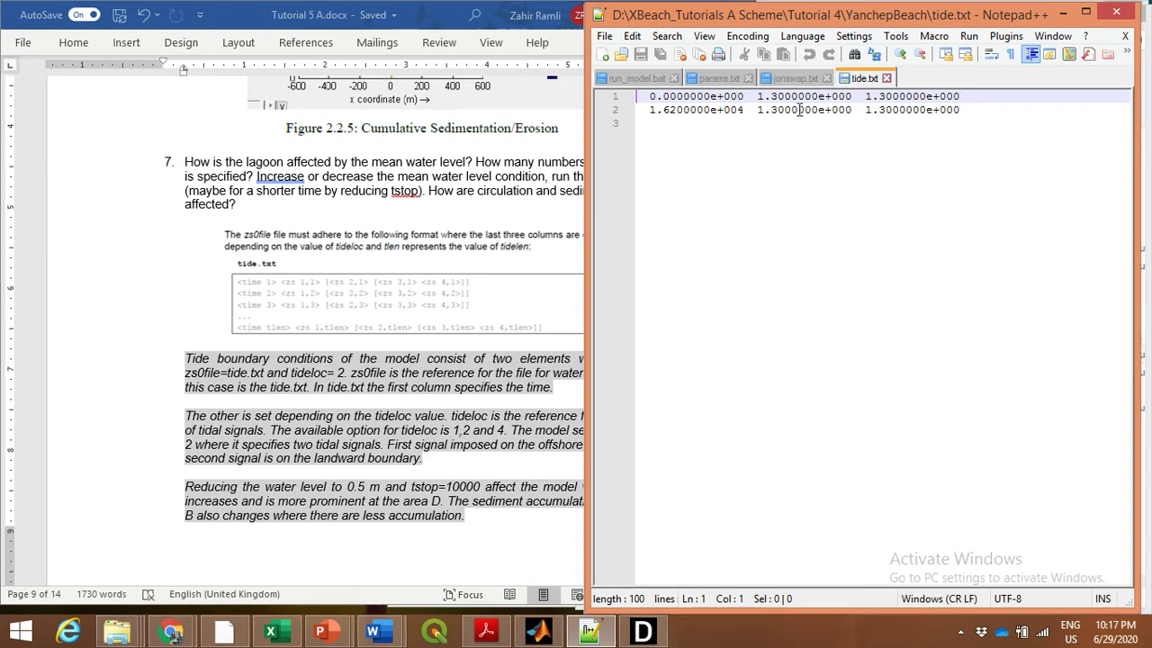
click(864, 95)
click(911, 95)
click(815, 109)
Switch via jonswap.txt to params.txt and select the tideloc = 2 line.
click(797, 79)
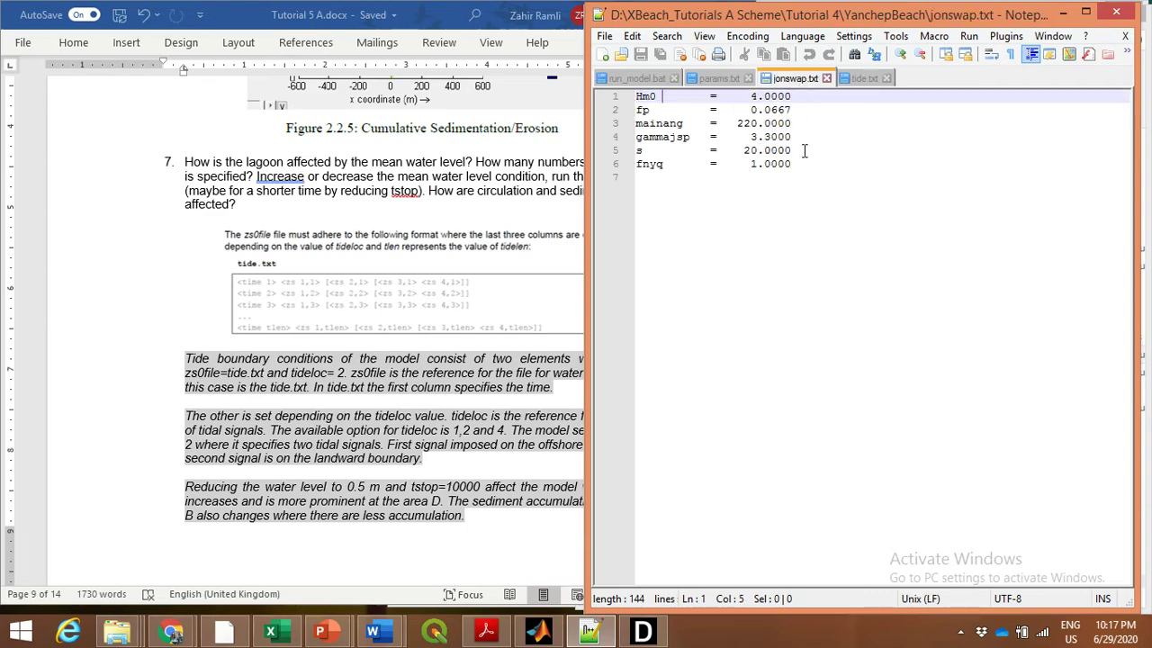
click(713, 81)
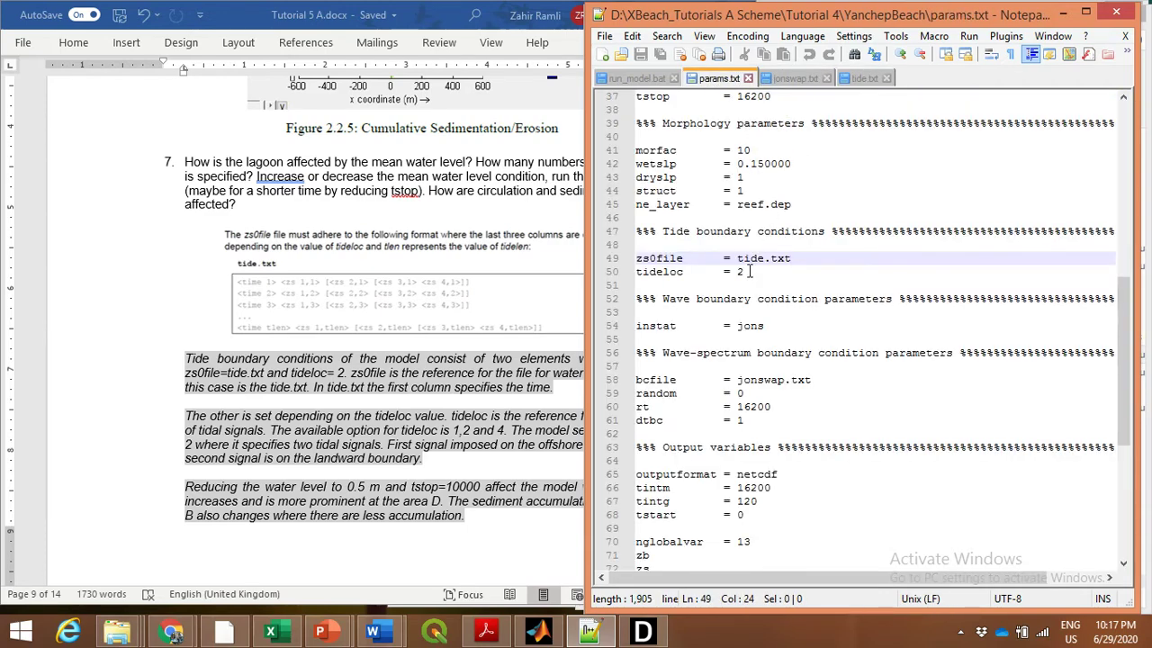
drag(749, 271, 635, 272)
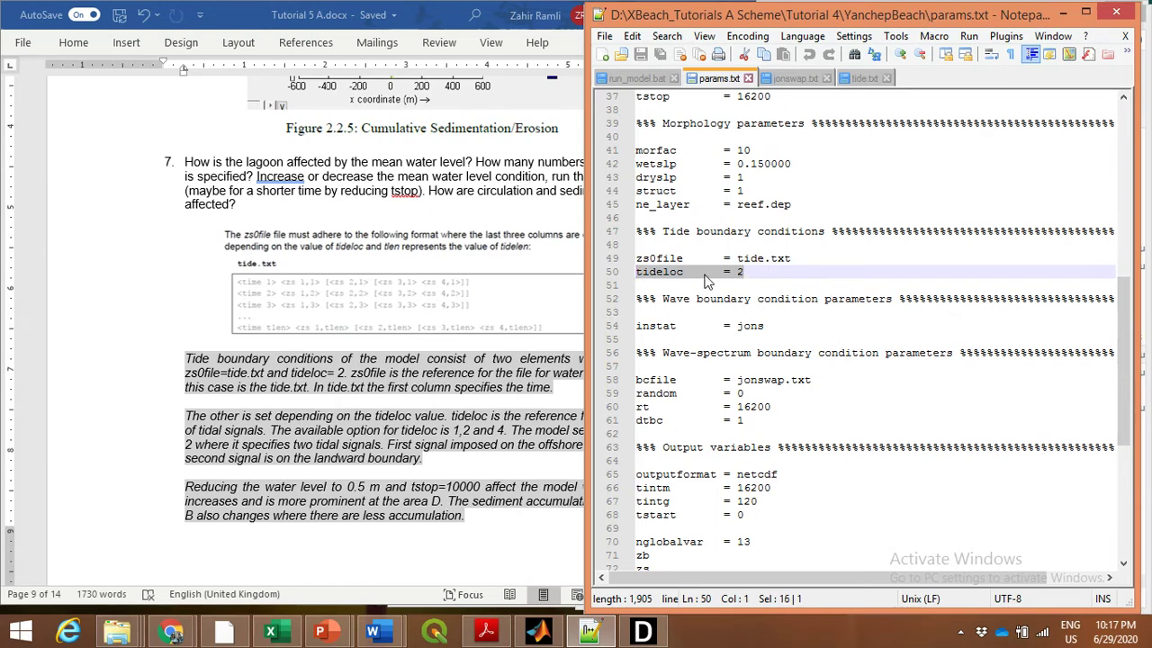
Search the XBeach manual for tideloc instead of ne_layer.
click(486, 632)
drag(952, 153, 879, 155)
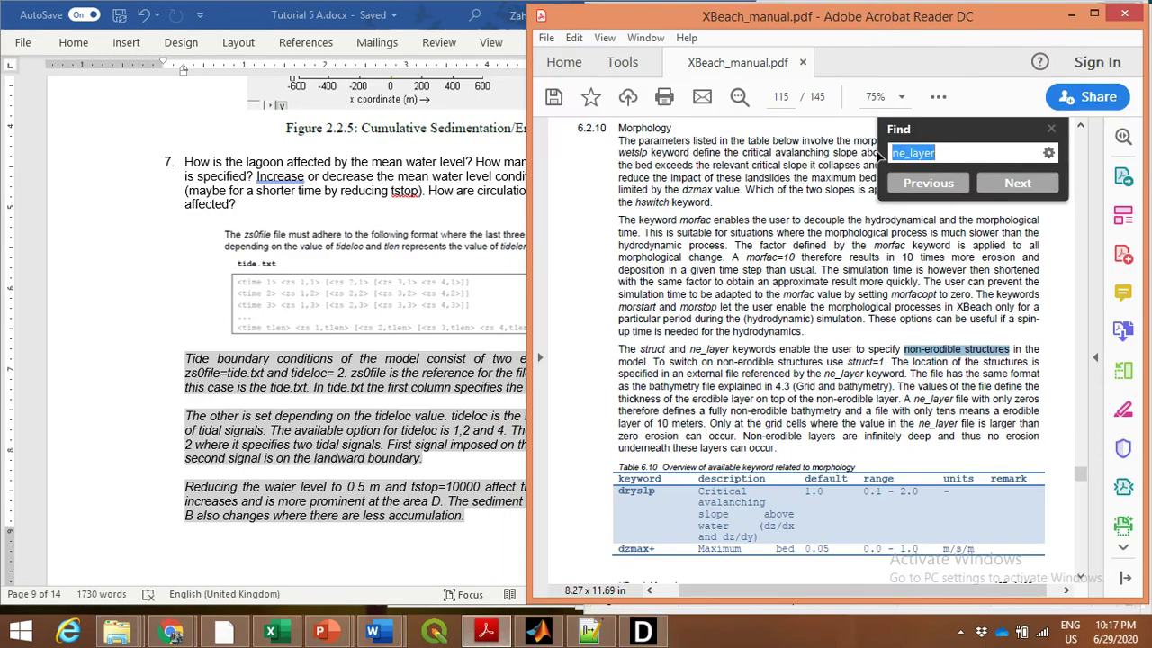
text(tide)
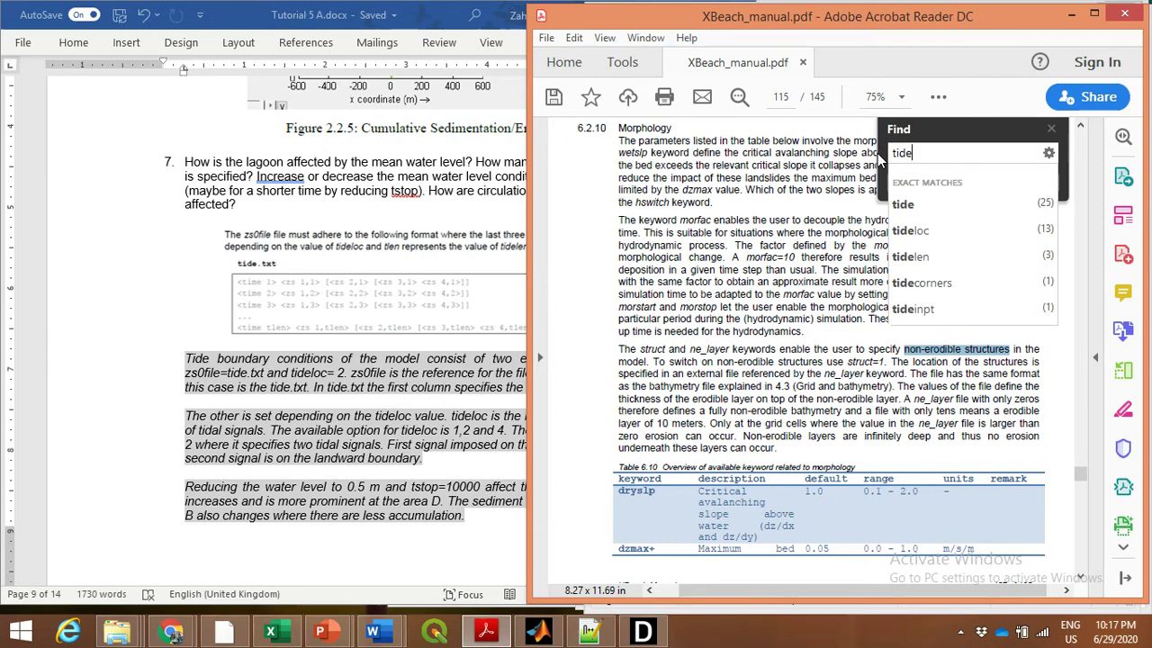
click(935, 231)
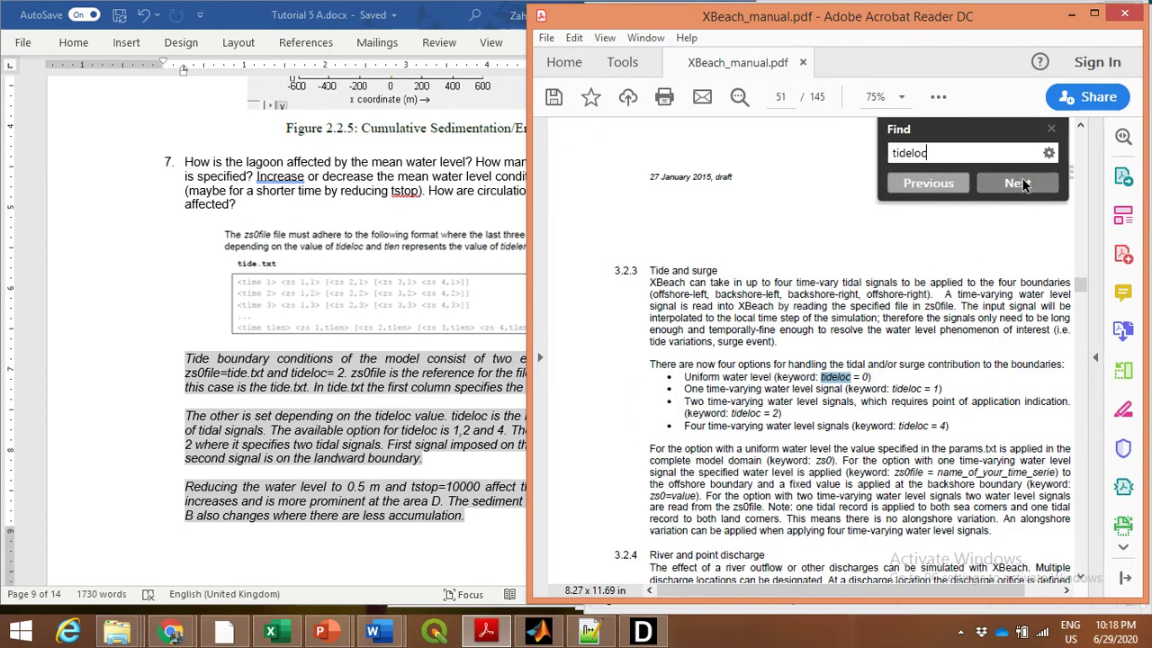
click(1021, 184)
scroll(945, 376, down, 3)
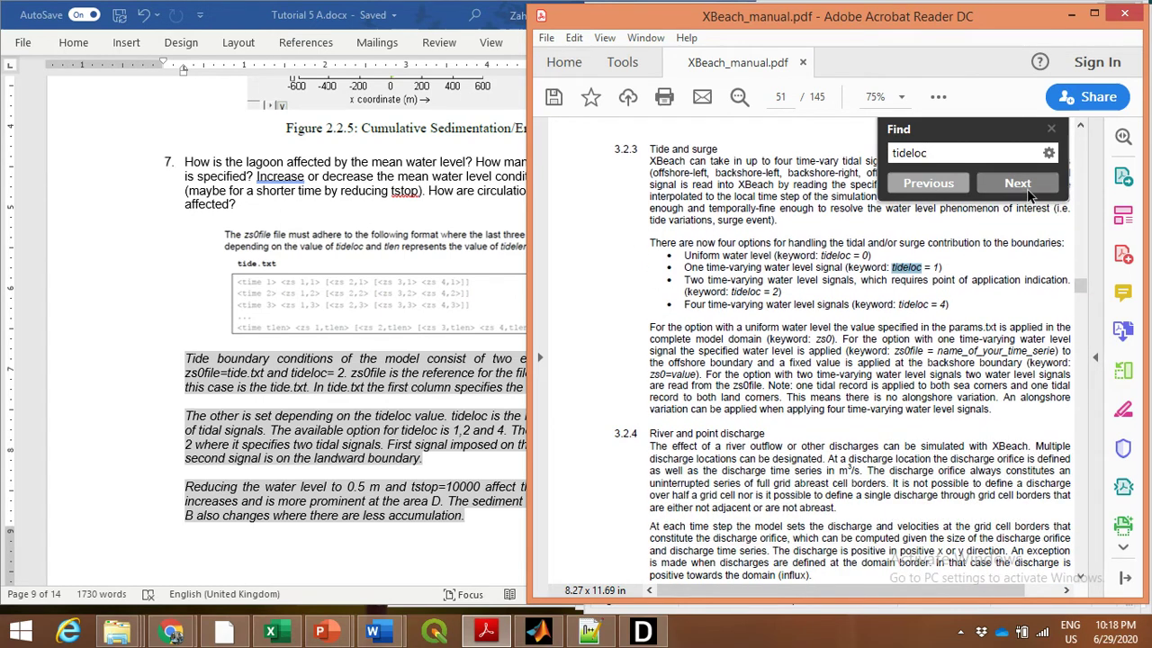
drag(909, 590, 943, 590)
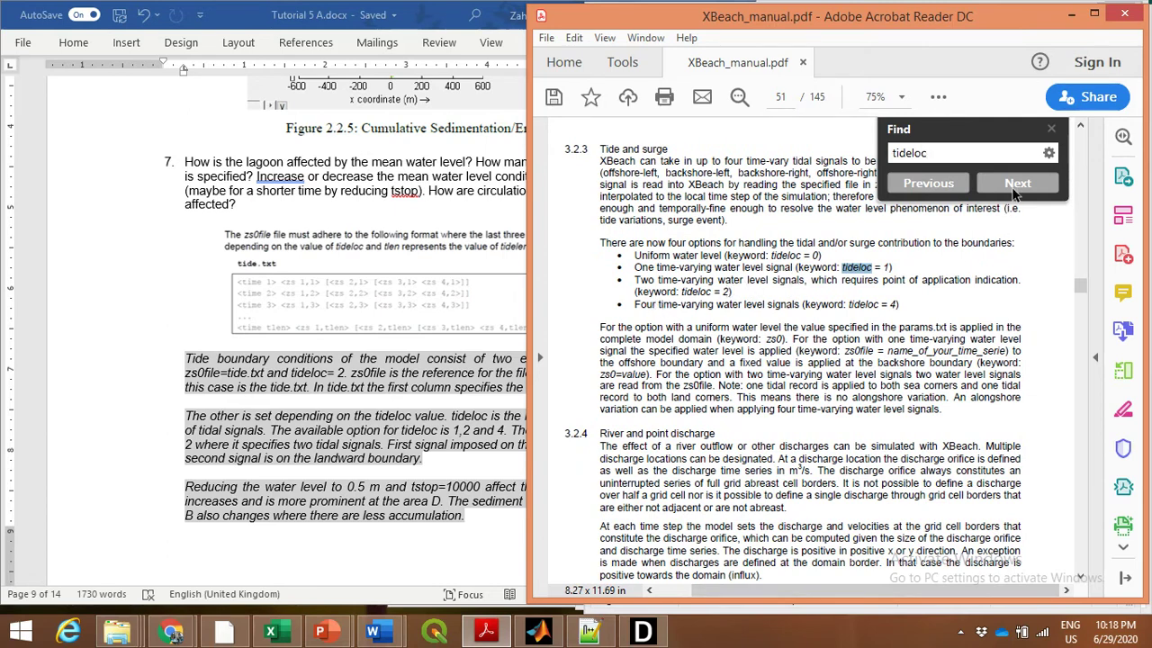
Step through tideloc matches to page 72 and select its boundary option explanations.
click(1018, 184)
click(1018, 184)
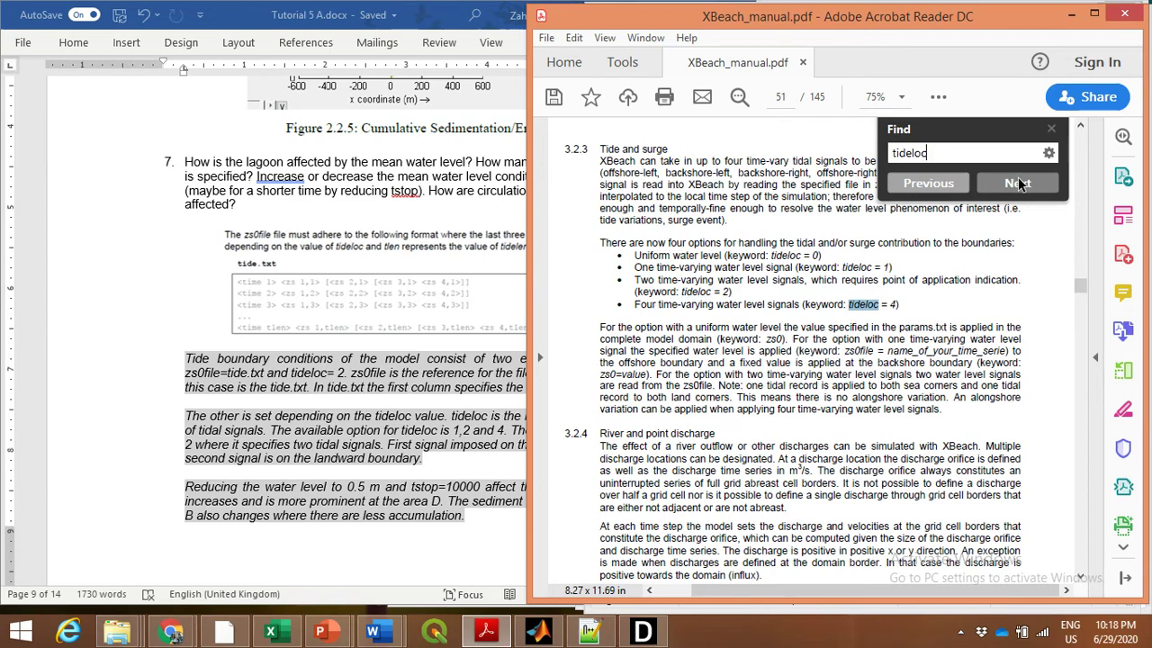
click(1017, 183)
click(1017, 183)
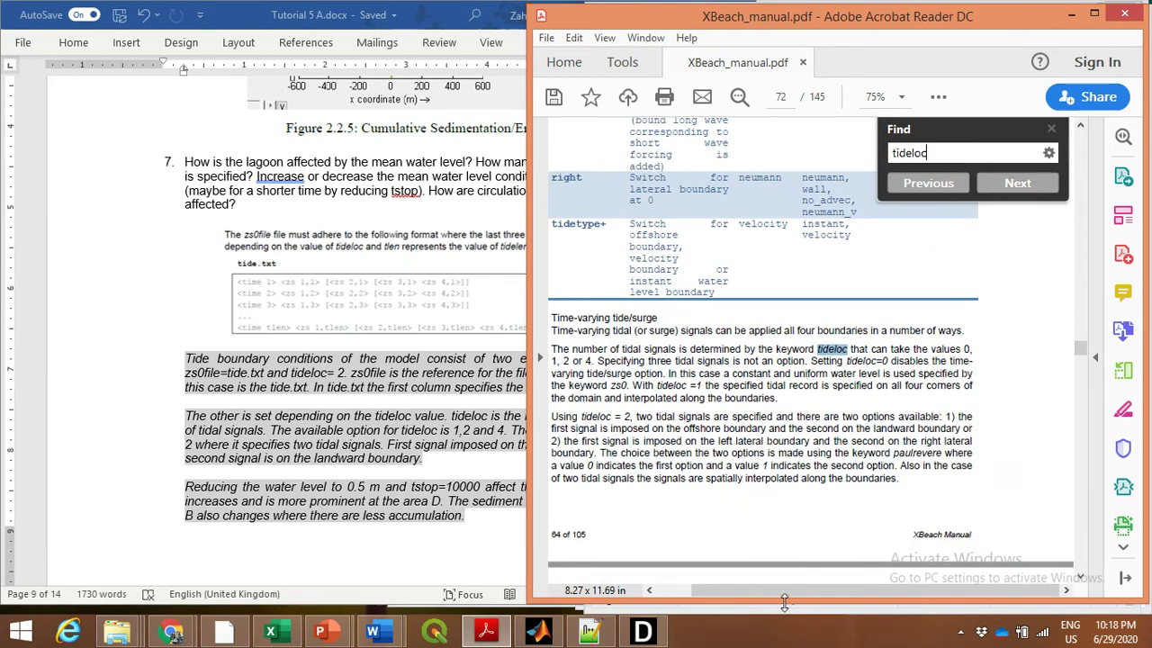
drag(803, 592, 779, 592)
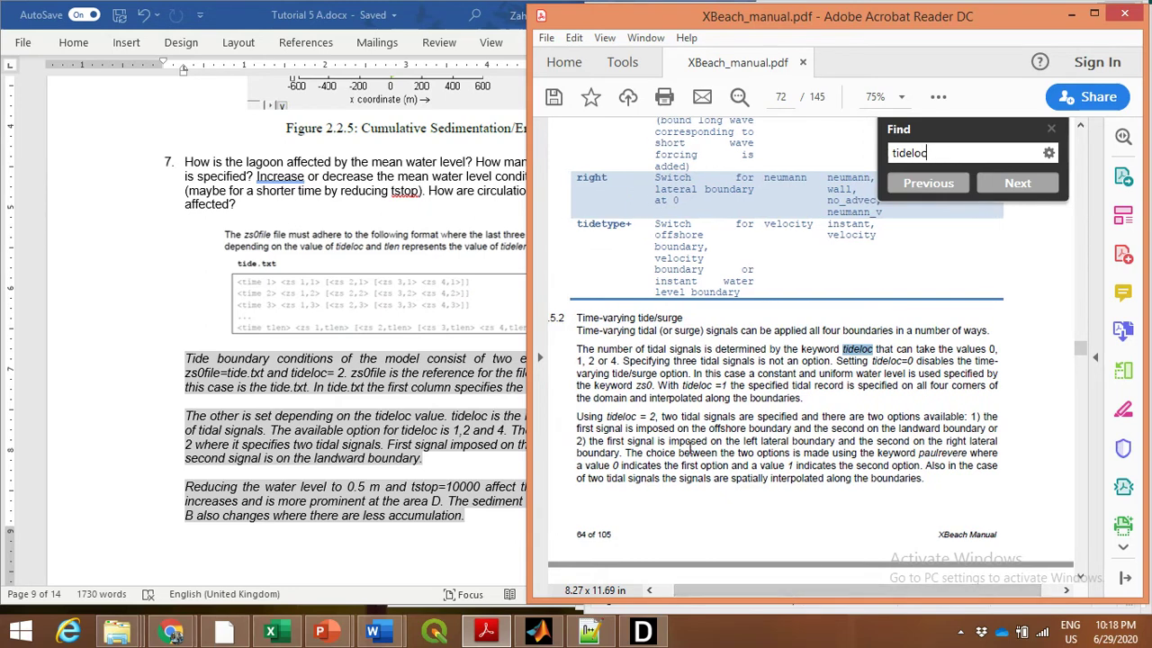
drag(711, 429, 965, 425)
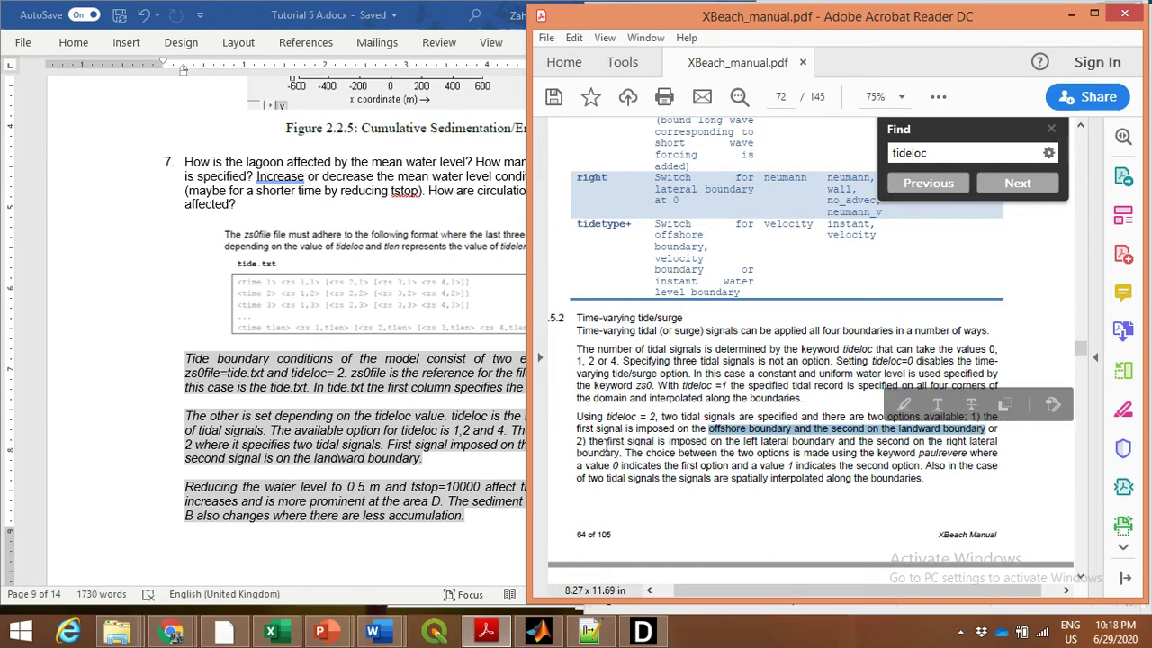
drag(607, 441, 964, 443)
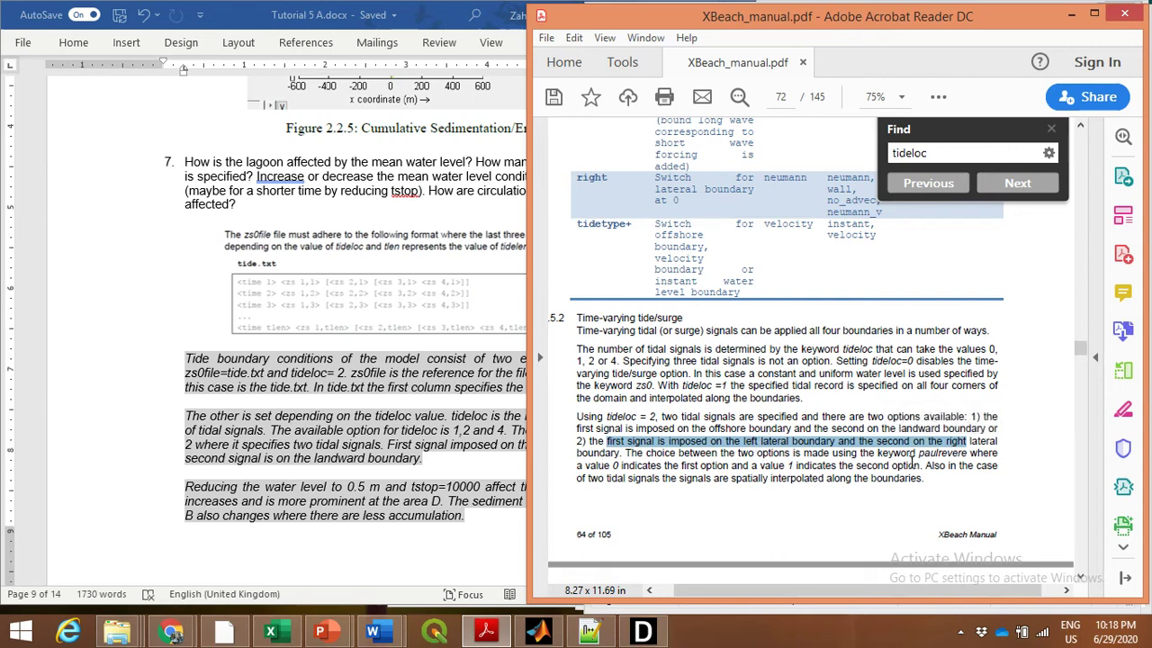
drag(920, 453, 997, 453)
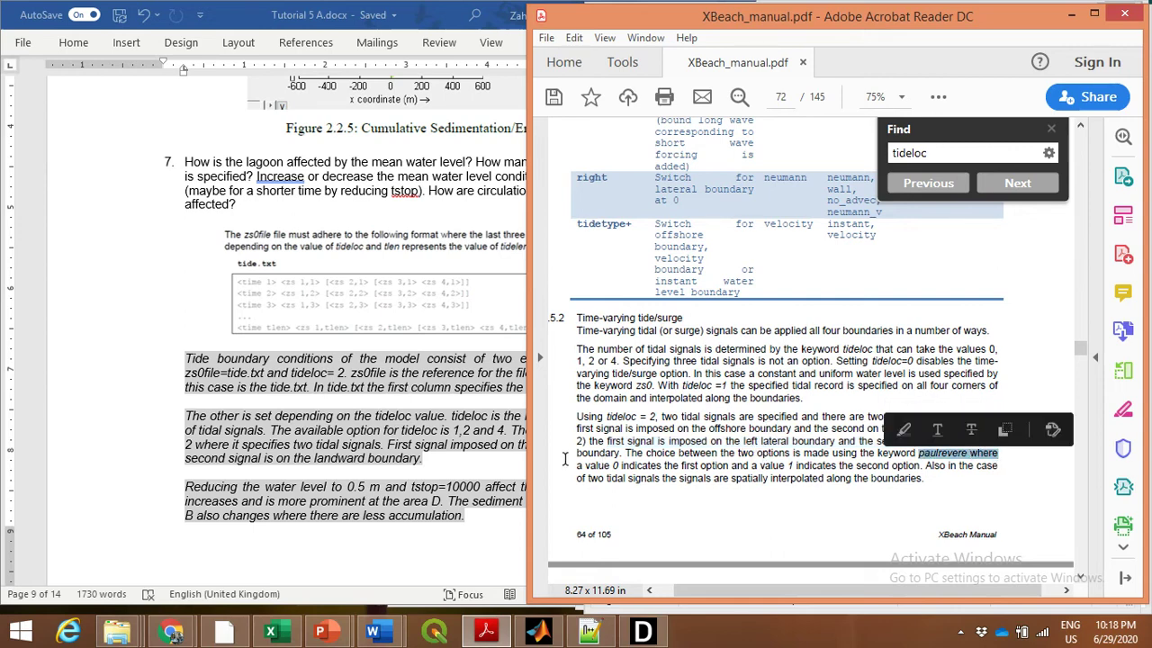
drag(577, 464, 699, 465)
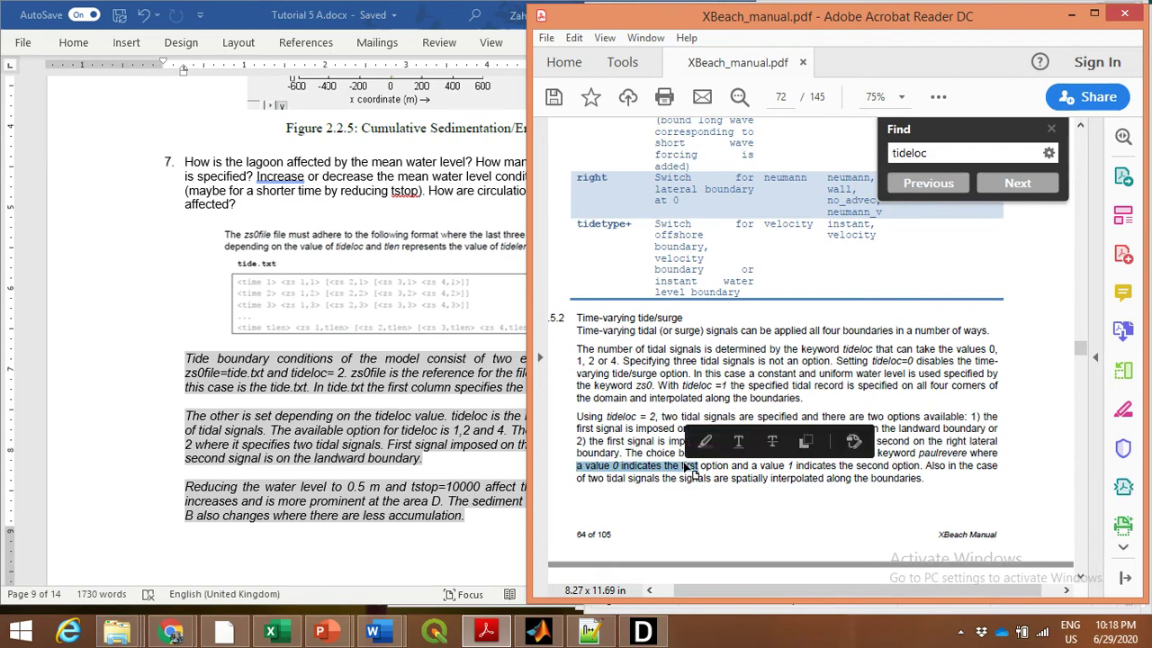
Minimize the manual and look over tide.txt in Notepad++.
click(1071, 14)
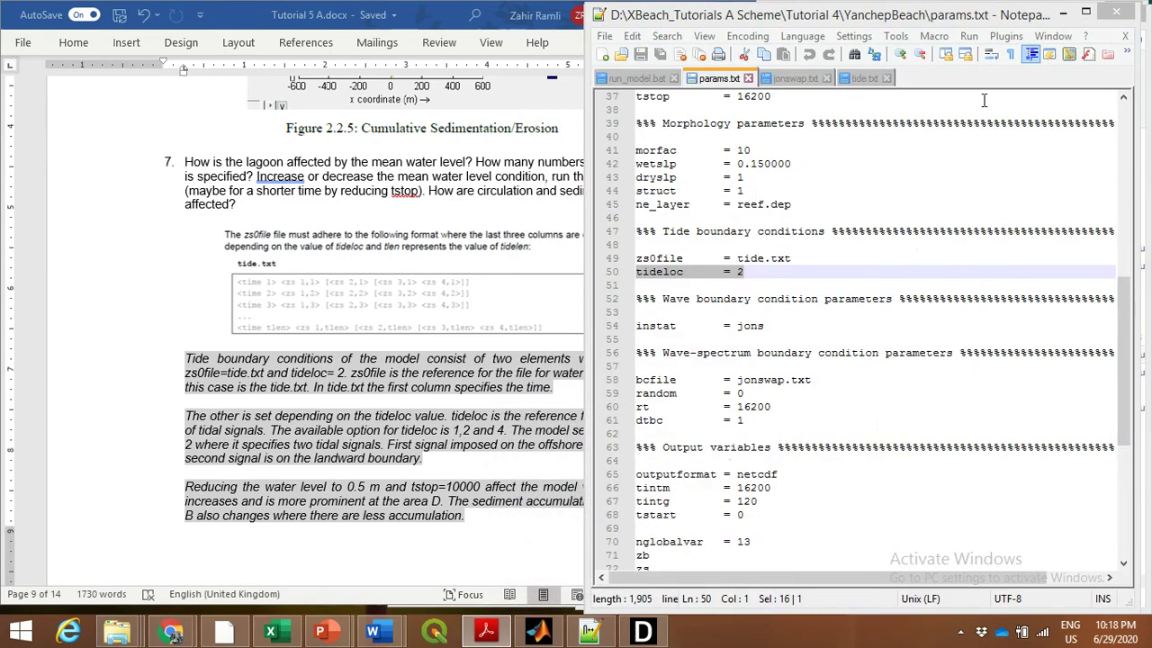
click(865, 79)
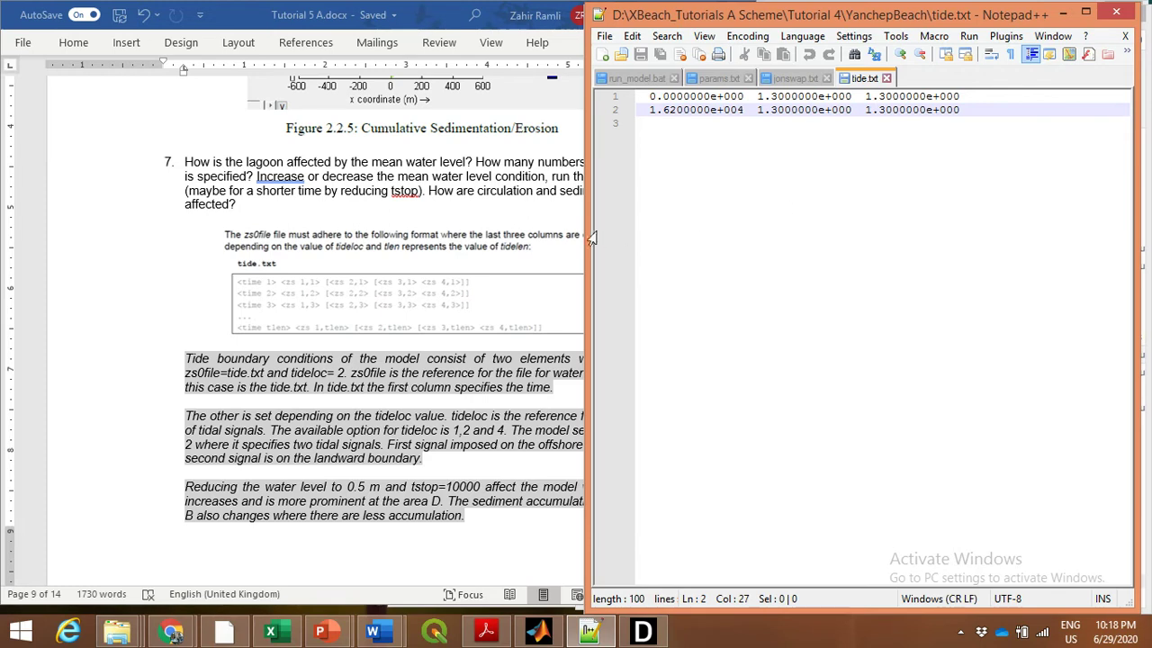
click(540, 245)
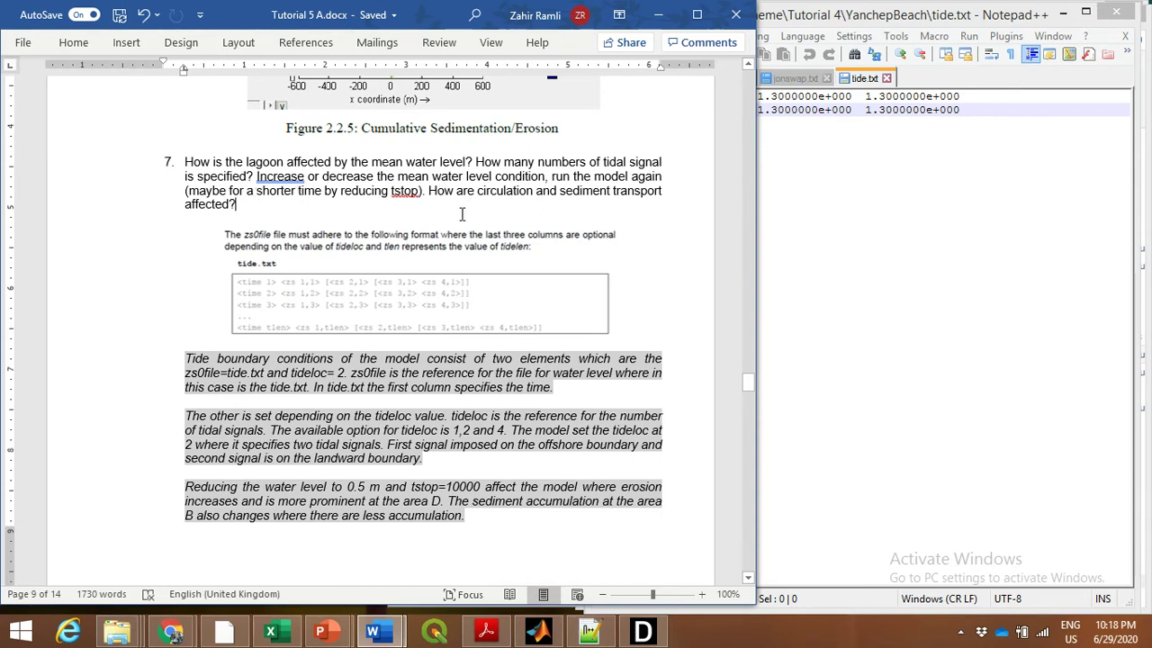
click(886, 223)
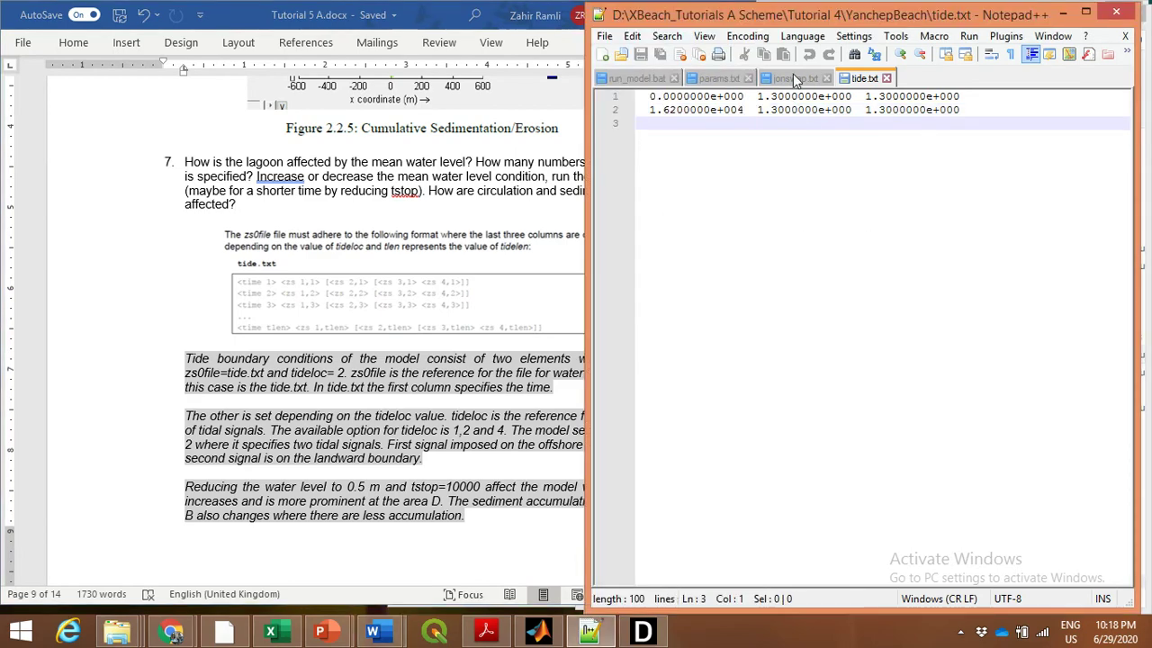
Confirm tstop = 16200 in params.txt, then return to the Word document.
click(793, 79)
click(715, 78)
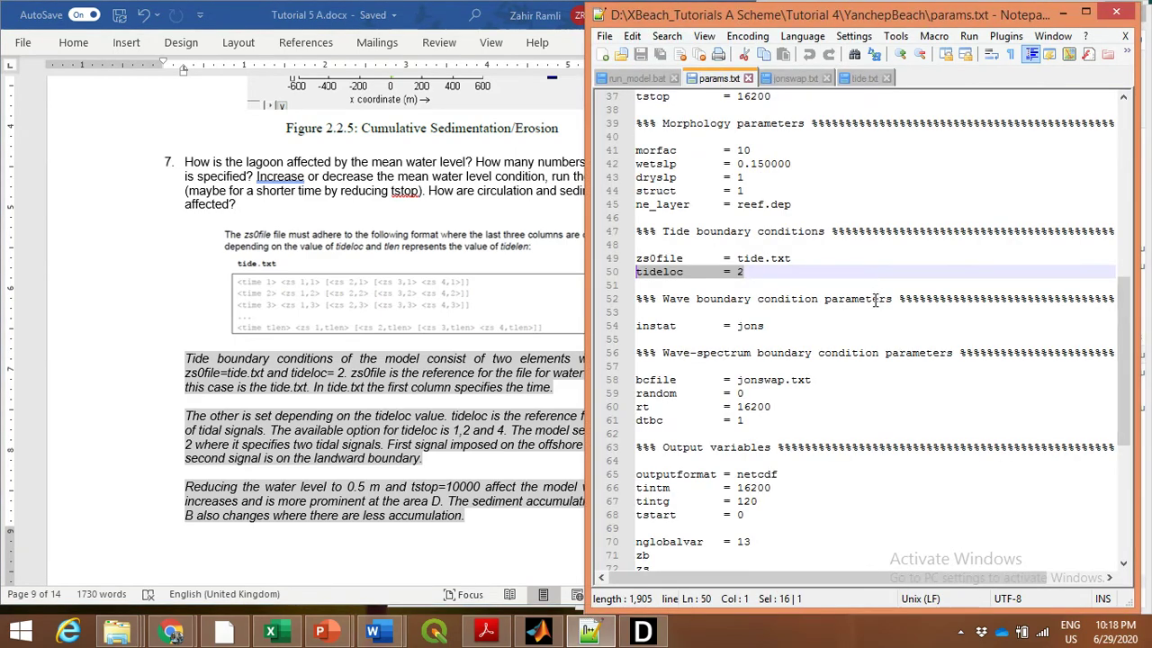
scroll(832, 380, down, 1)
scroll(832, 380, up, 3)
drag(773, 180, 740, 180)
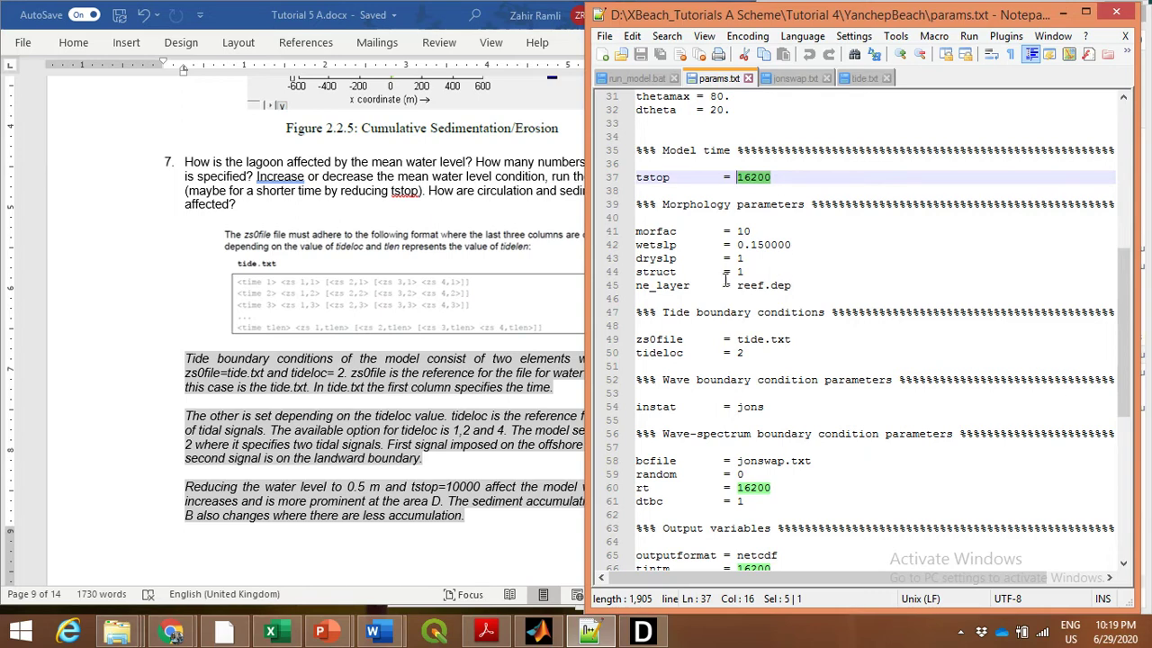
click(550, 262)
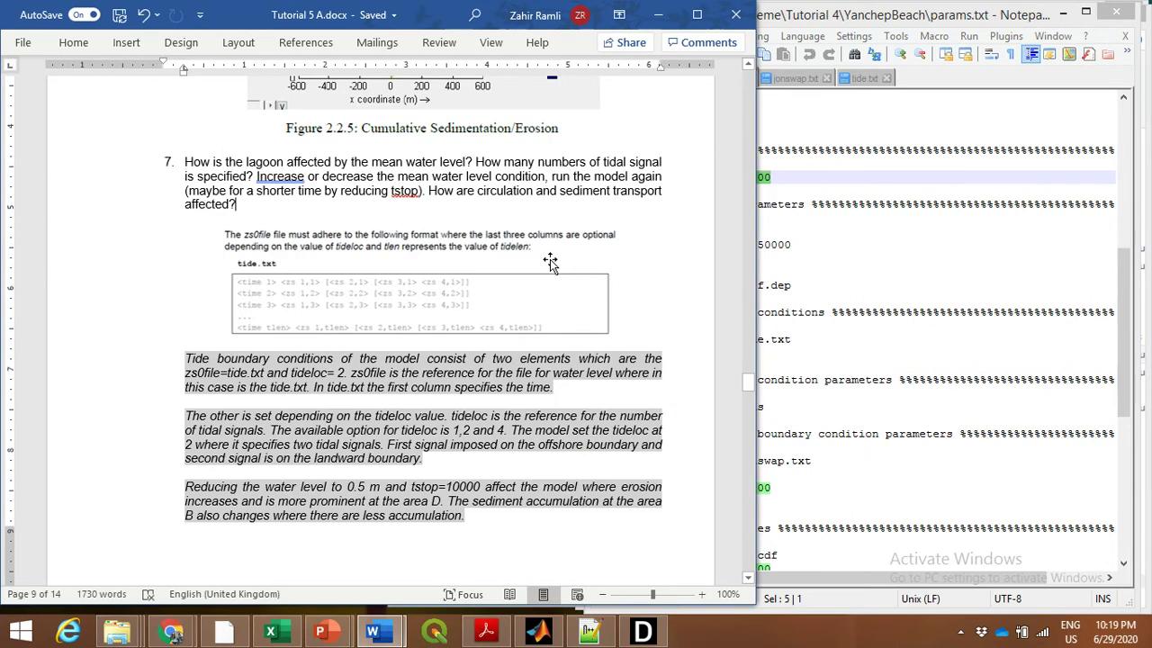
Place the cursor after page 10's Additional assignment heading and bring params.txt up beside it.
scroll(550, 263, down, 3)
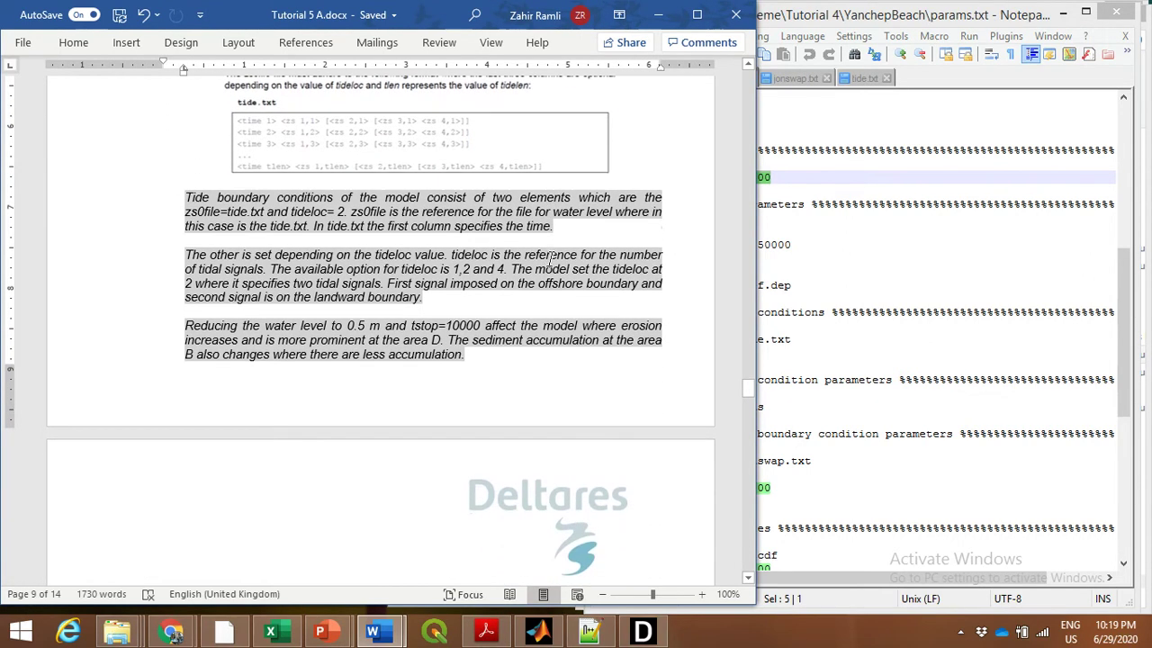
scroll(550, 259, down, 7)
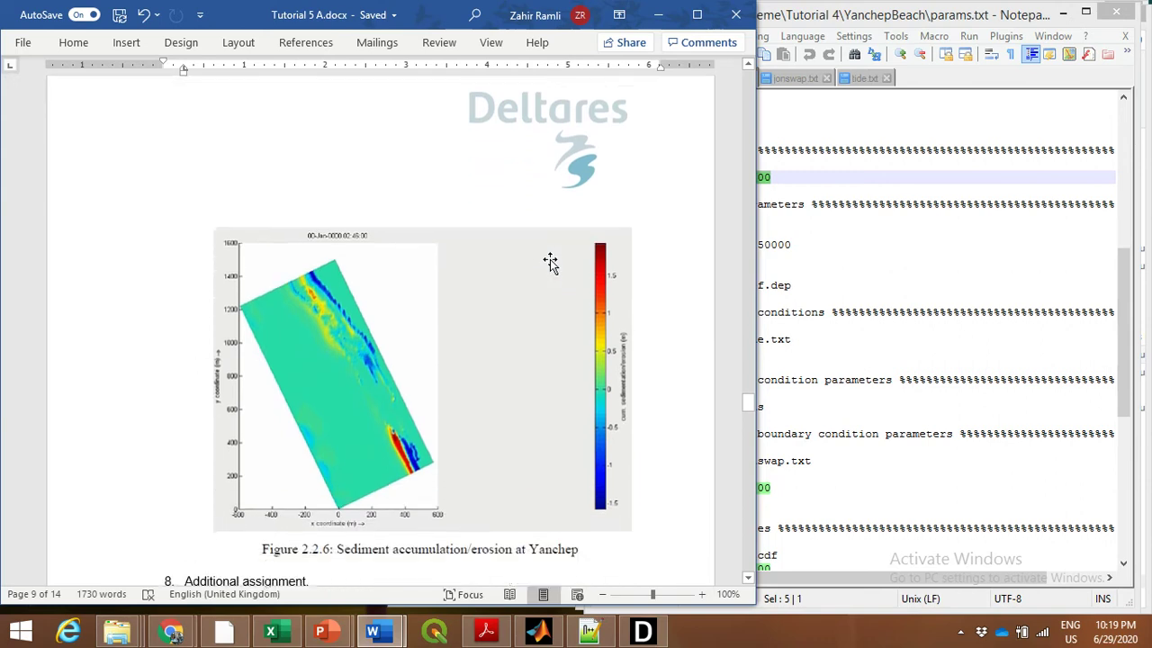
scroll(550, 261, down, 2)
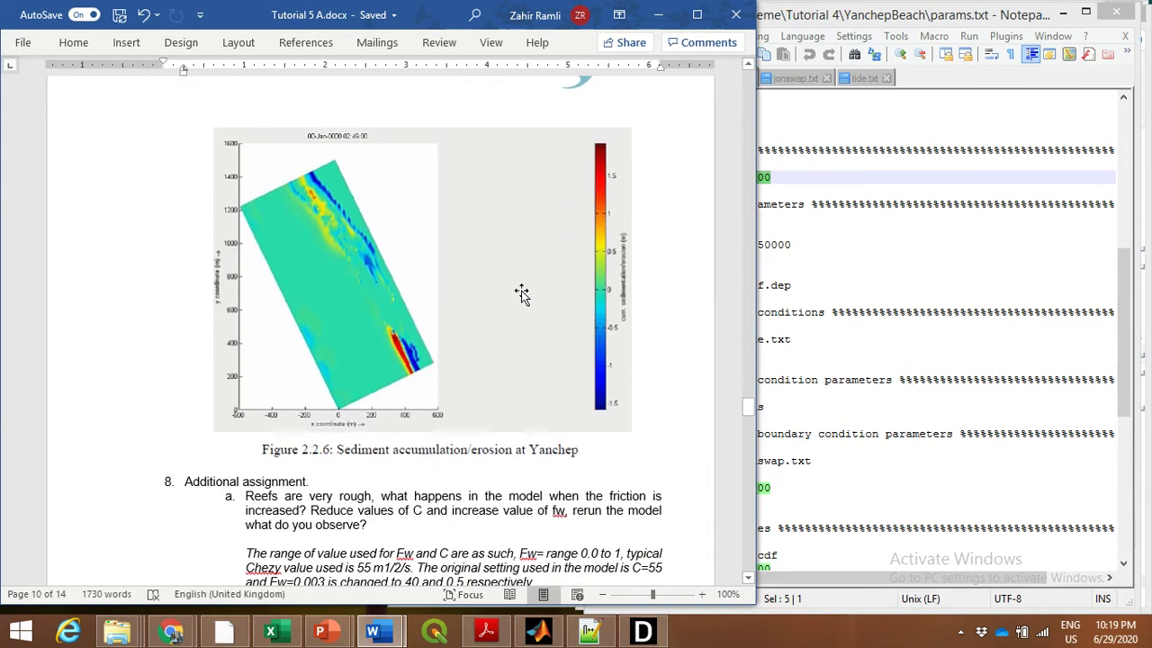
scroll(522, 293, up, 10)
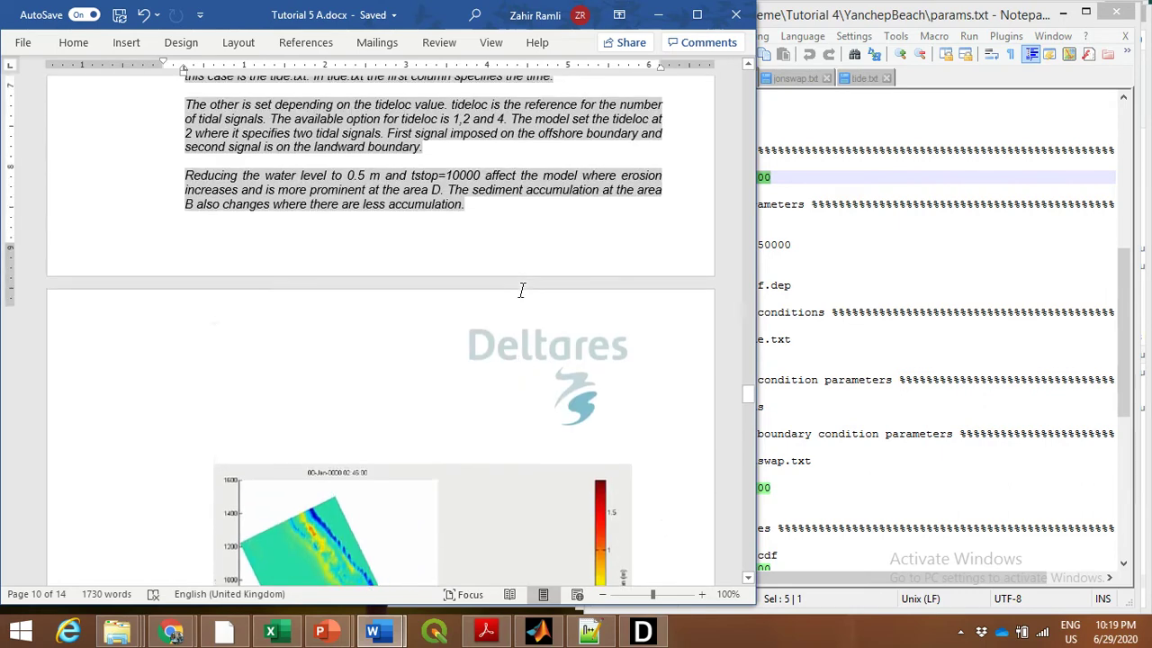
scroll(520, 291, up, 2)
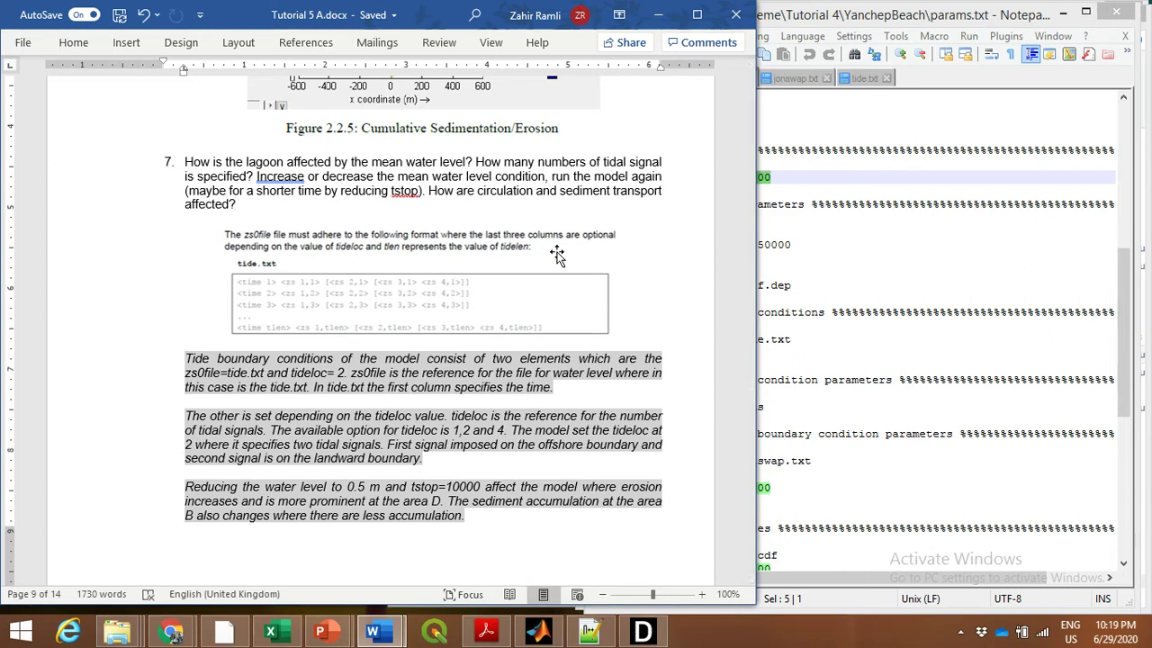
scroll(557, 258, down, 7)
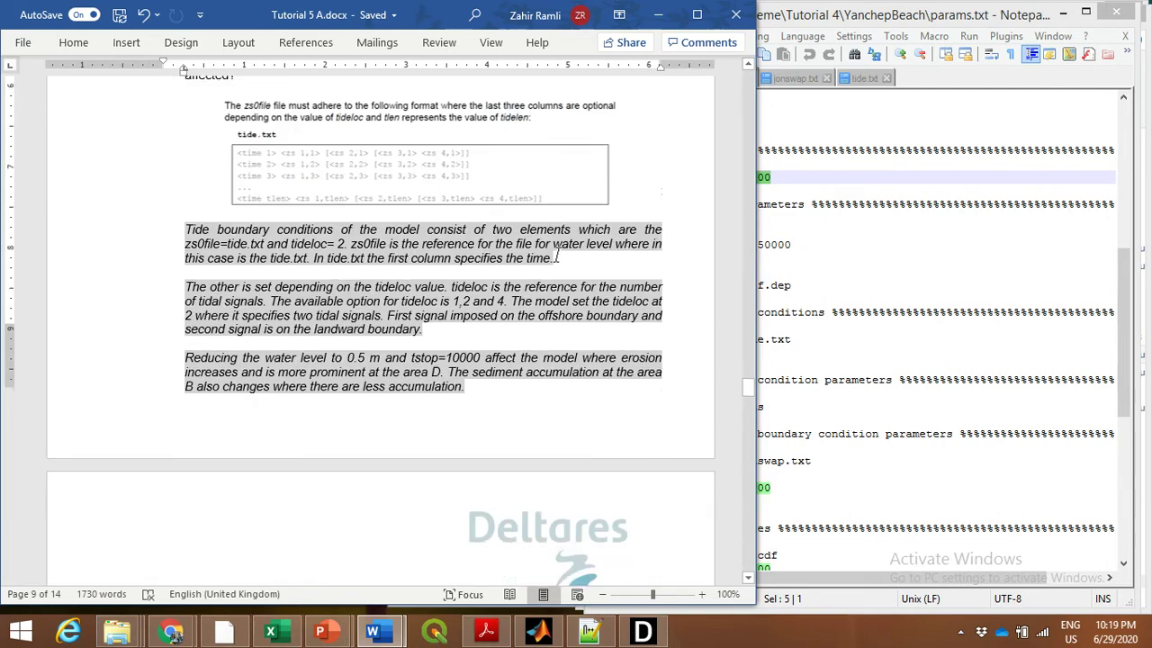
scroll(556, 261, down, 5)
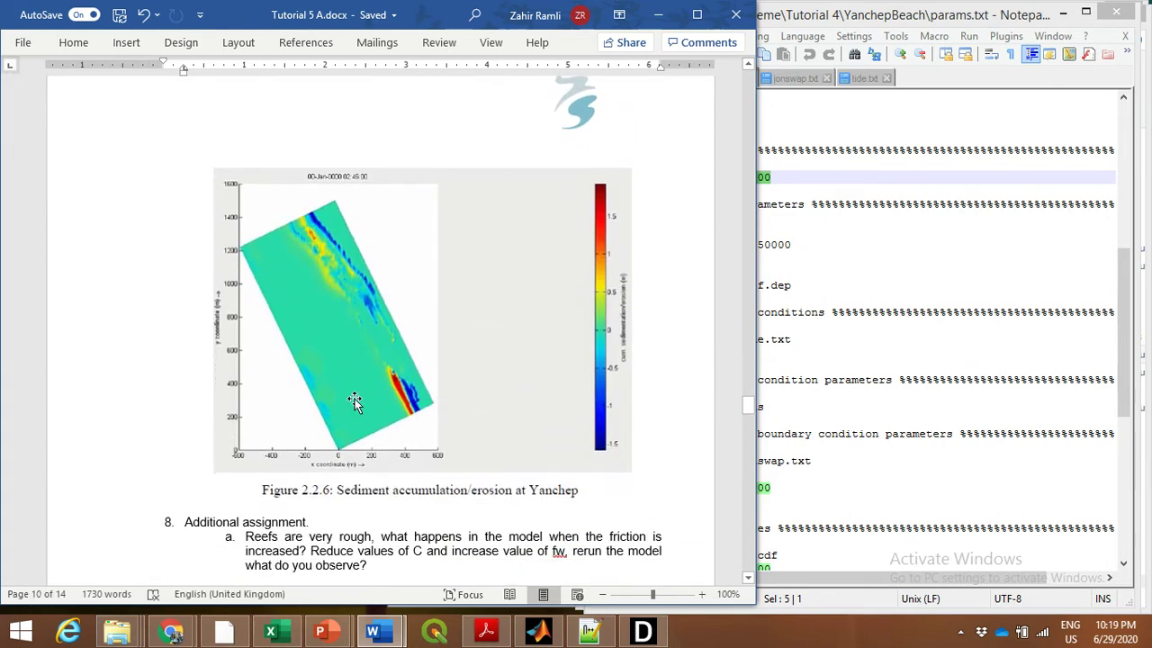
scroll(370, 396, down, 6)
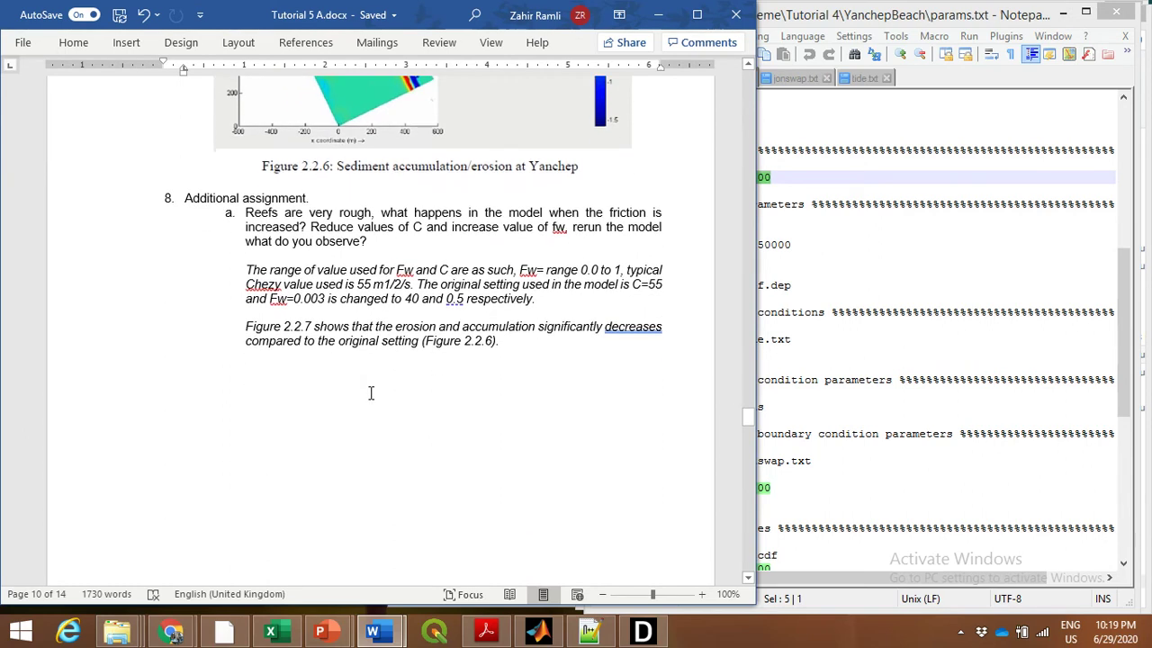
click(317, 198)
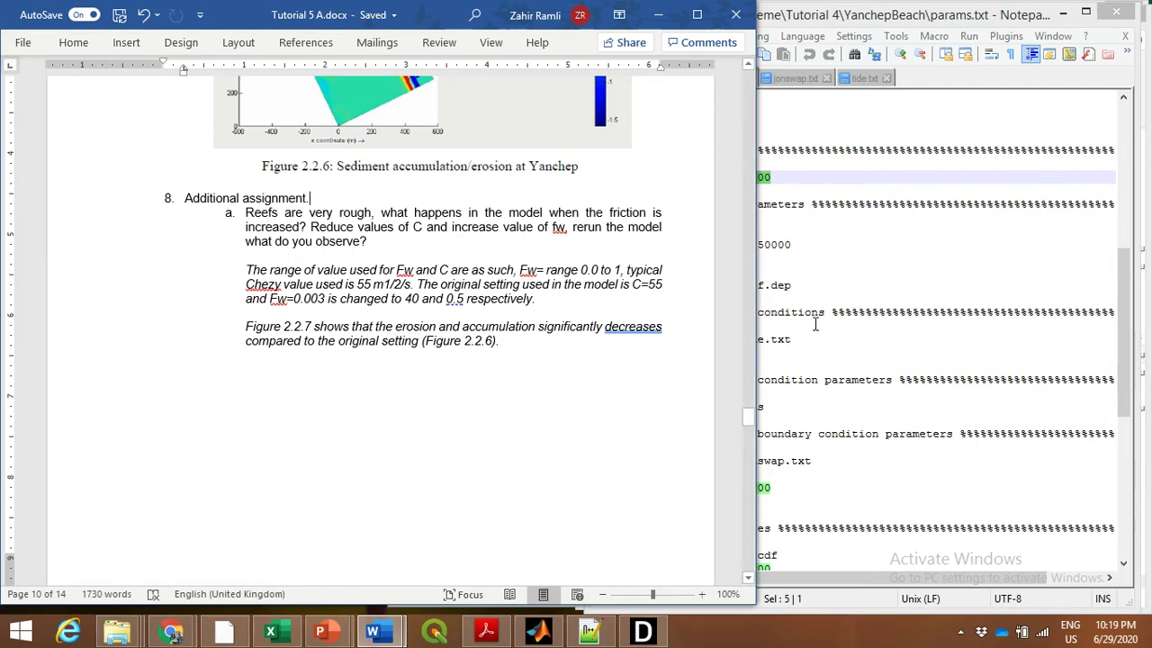
click(900, 257)
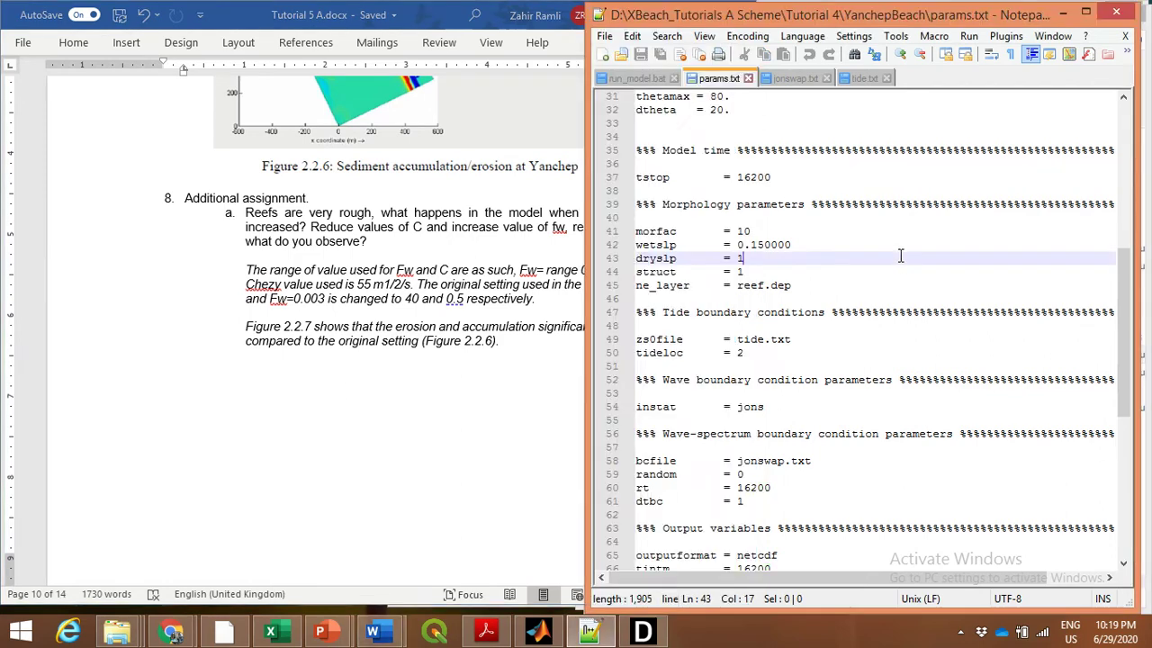
Search the XBeach manual for chezy in place of tideloc.
click(486, 632)
double_click(910, 153)
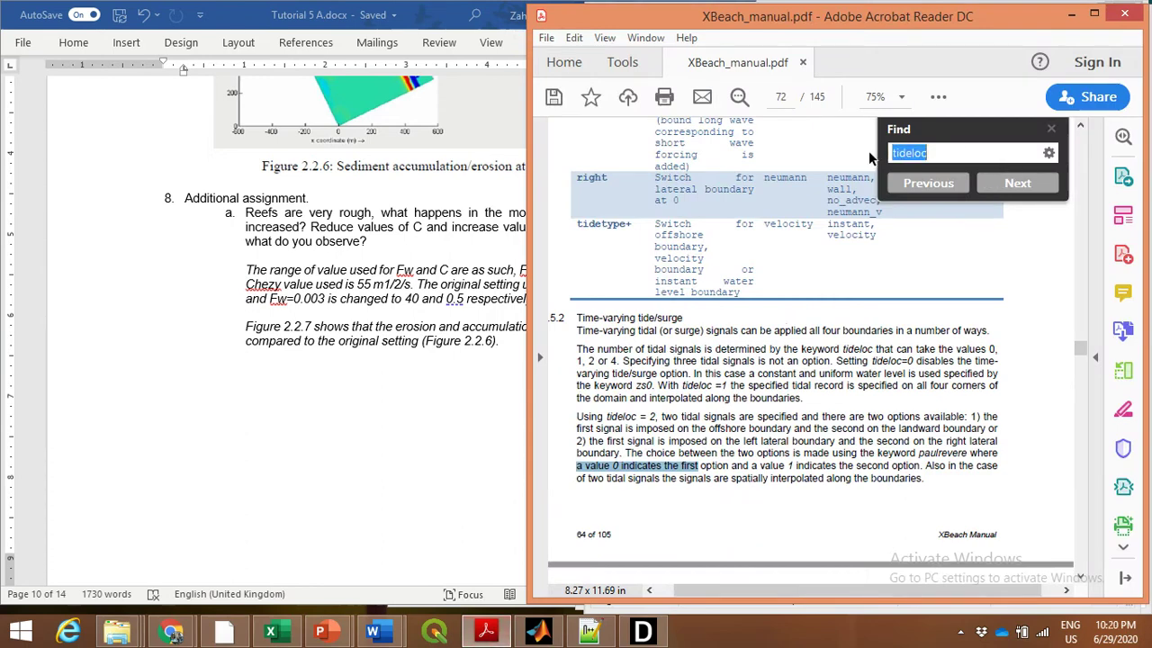
text(C)
key(alt+Tab)
click(931, 153)
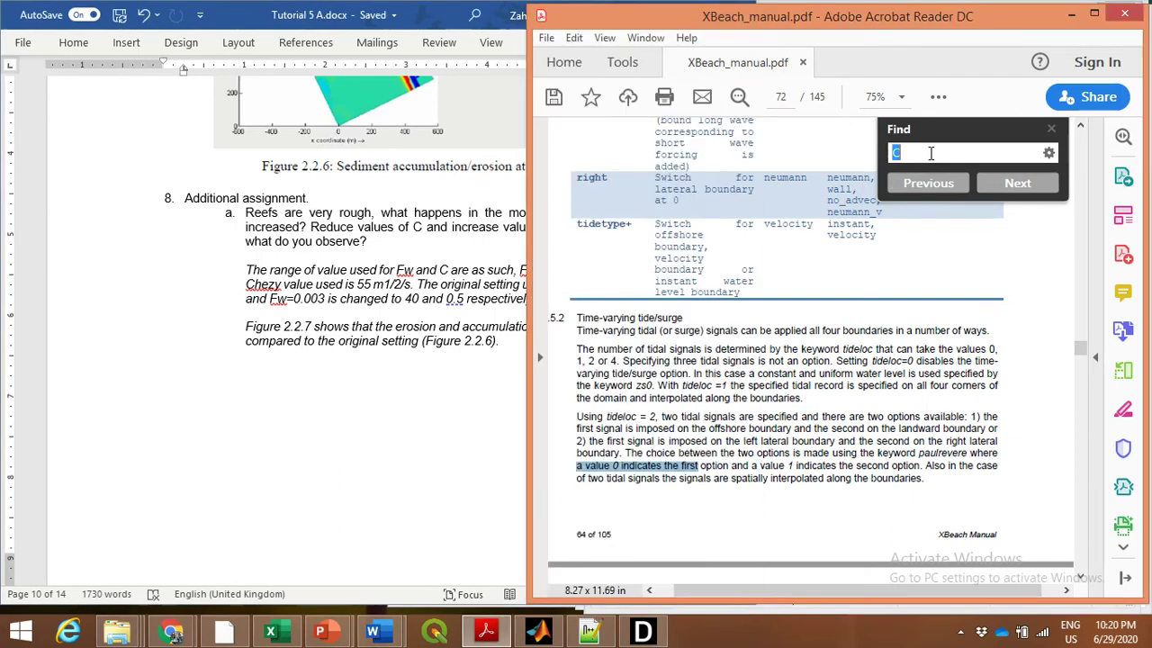
text(chez)
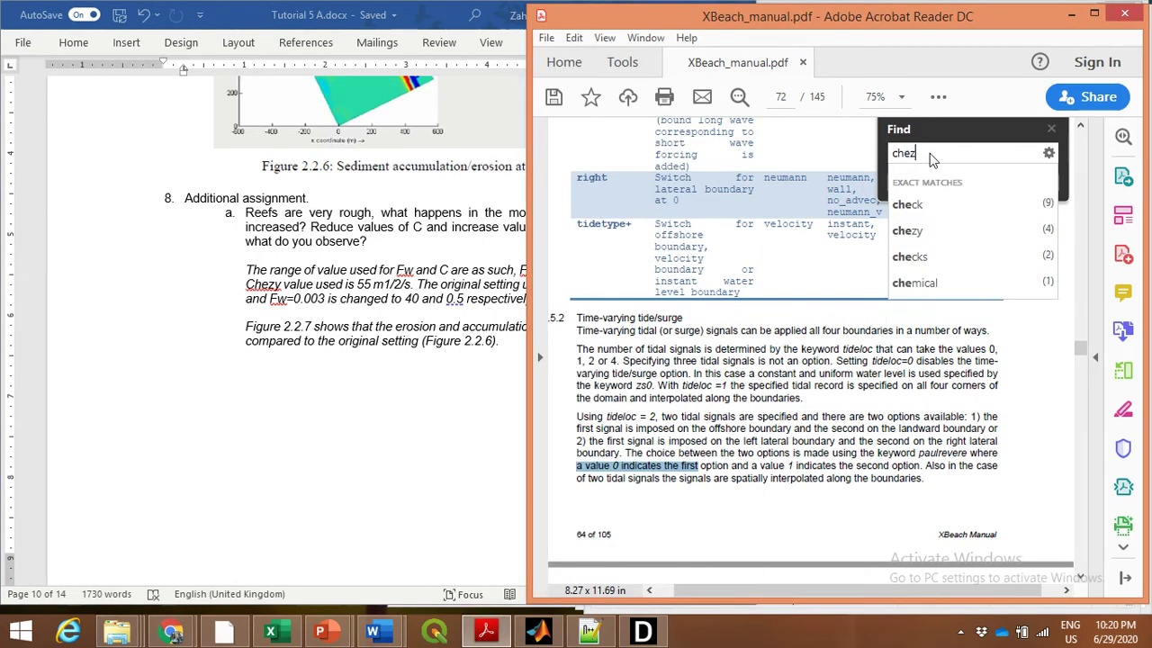
click(983, 209)
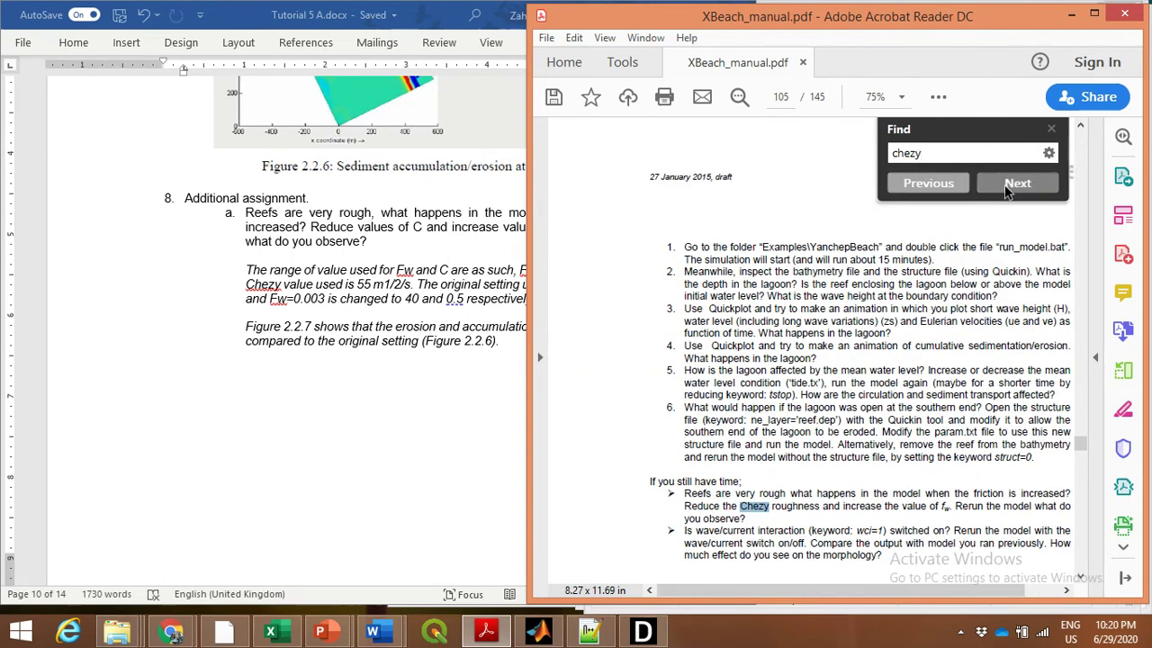
Go to the first chezy match and compare it with the Word answer.
click(1015, 184)
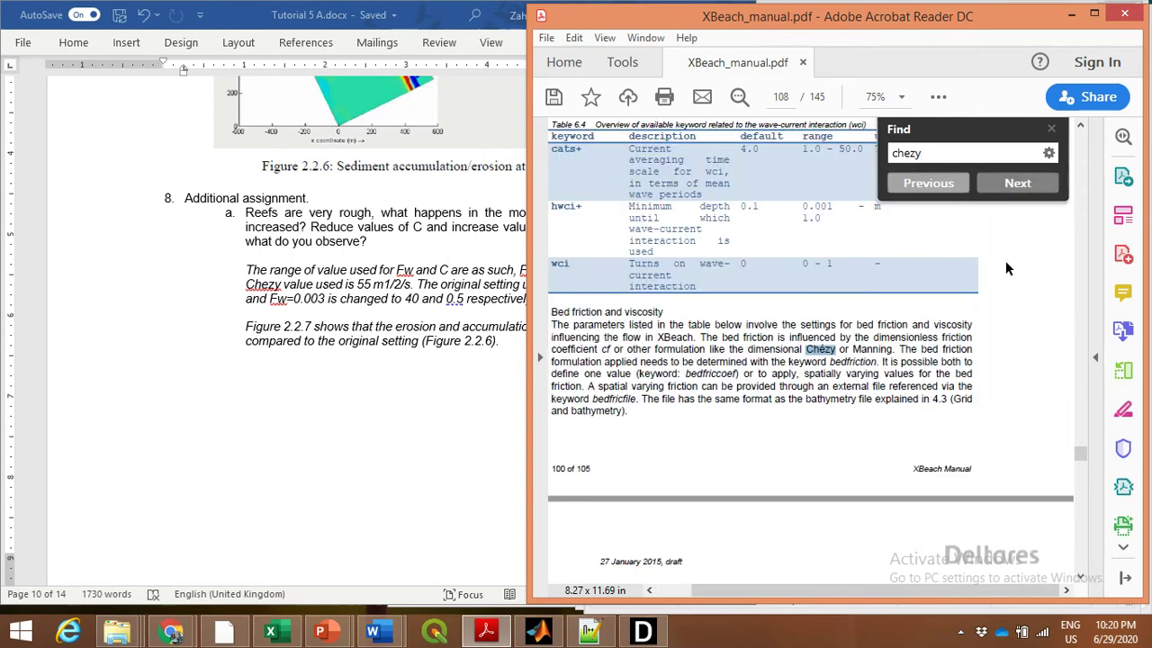
scroll(979, 586, left, 1)
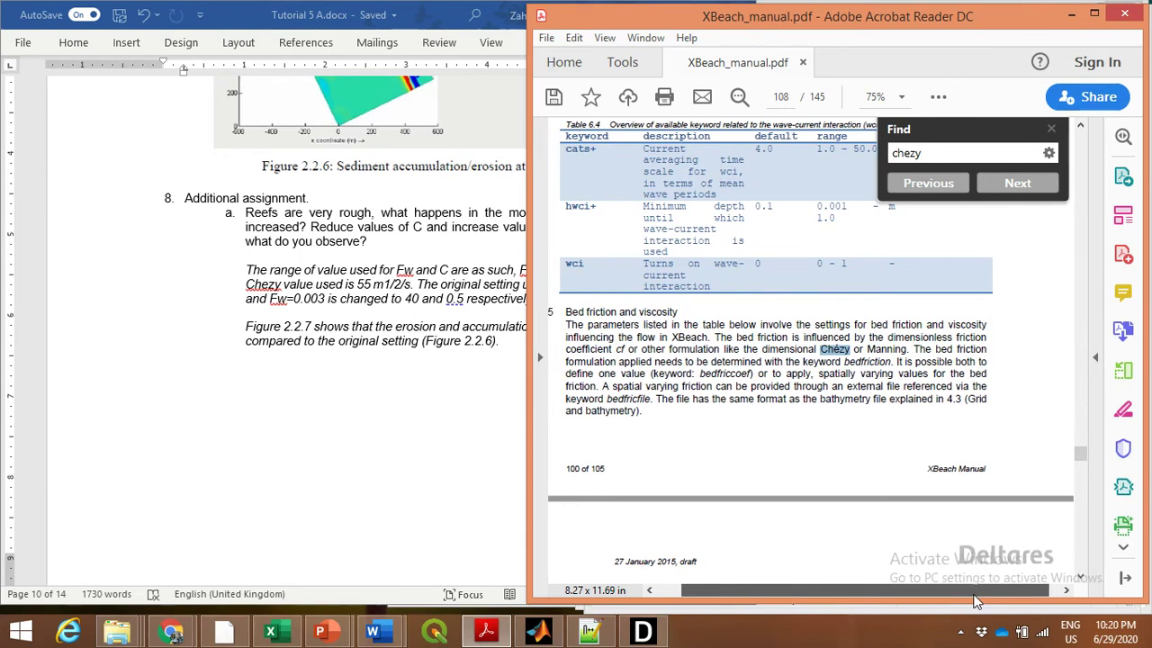
scroll(976, 601, left, 1)
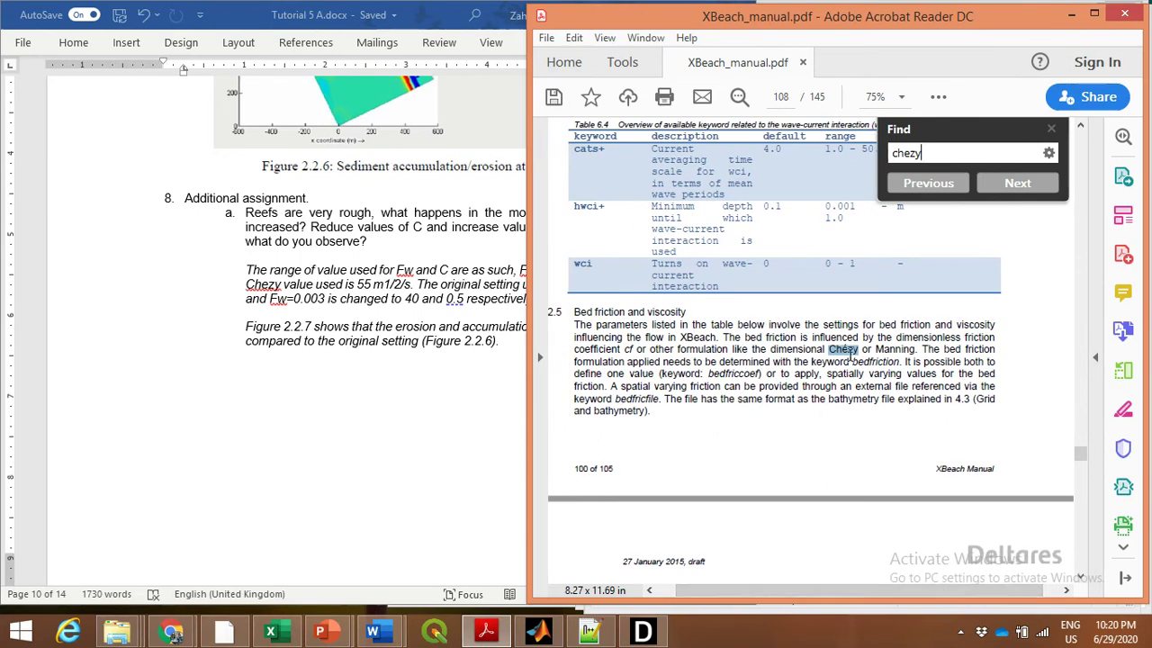
scroll(873, 591, left, 1)
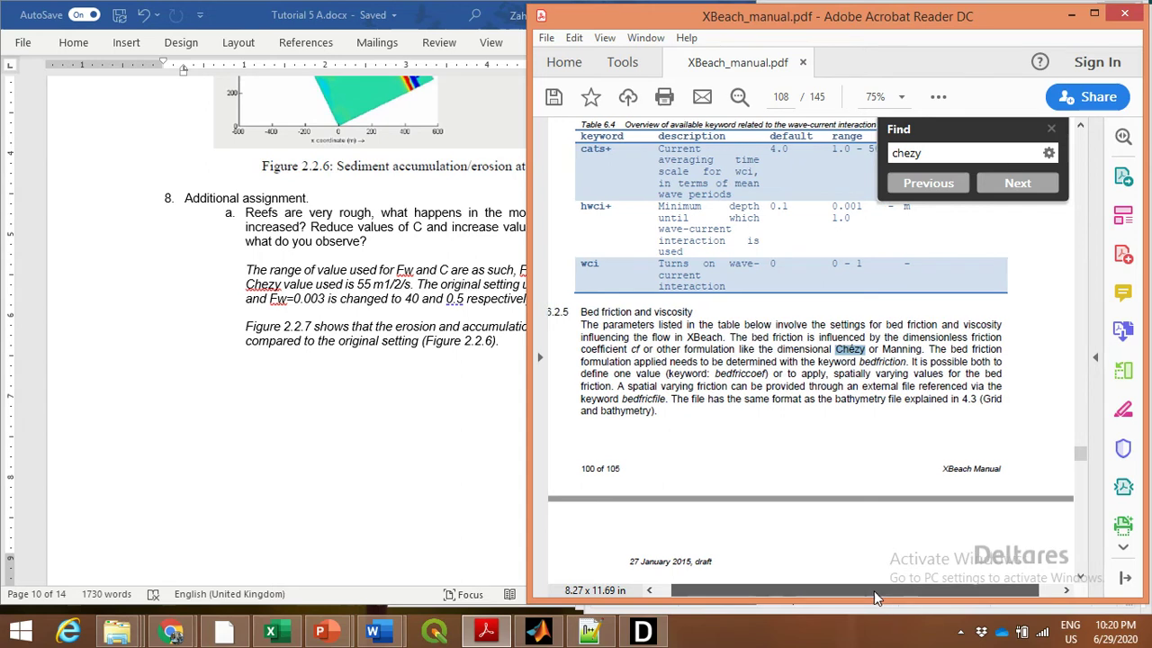
scroll(874, 590, left, 1)
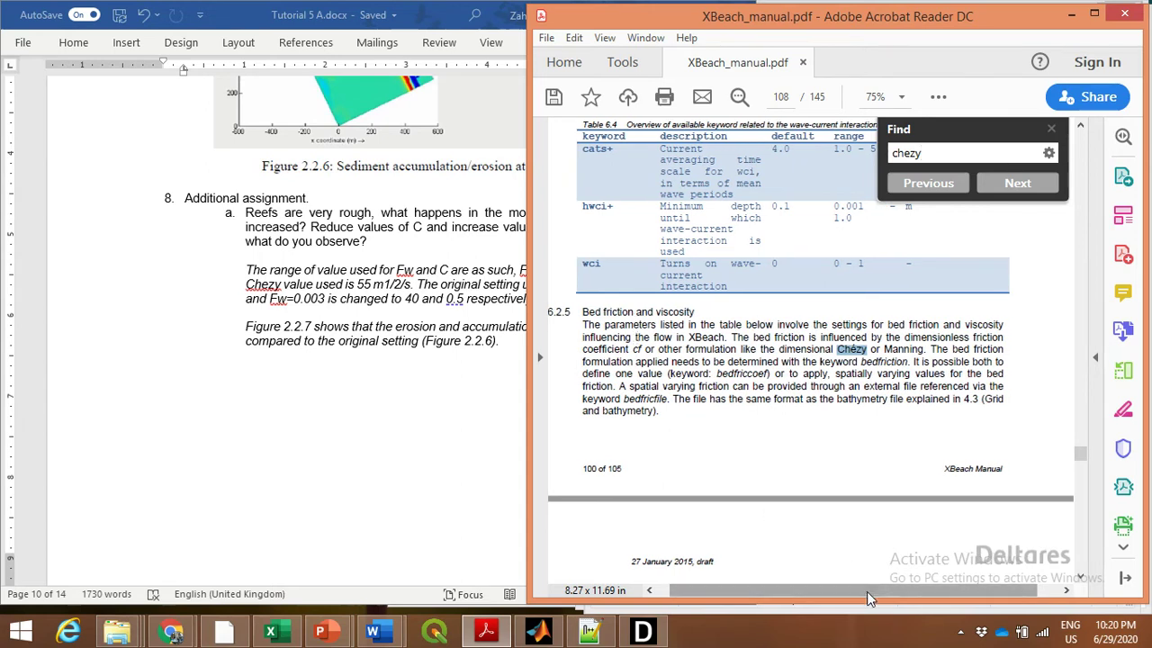
scroll(867, 591, left, 2)
scroll(842, 601, right, 2)
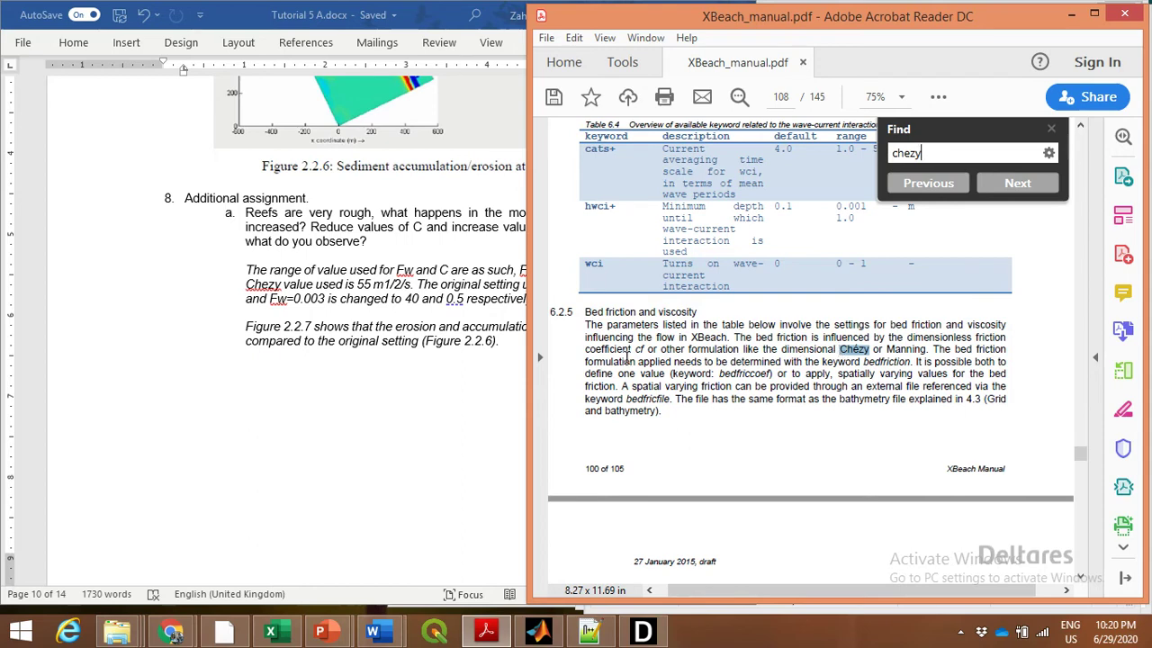
click(388, 419)
click(763, 415)
click(432, 450)
click(874, 409)
Step through chezy matches to page 29's typical Chézy value of about 55 m½/s.
click(1014, 184)
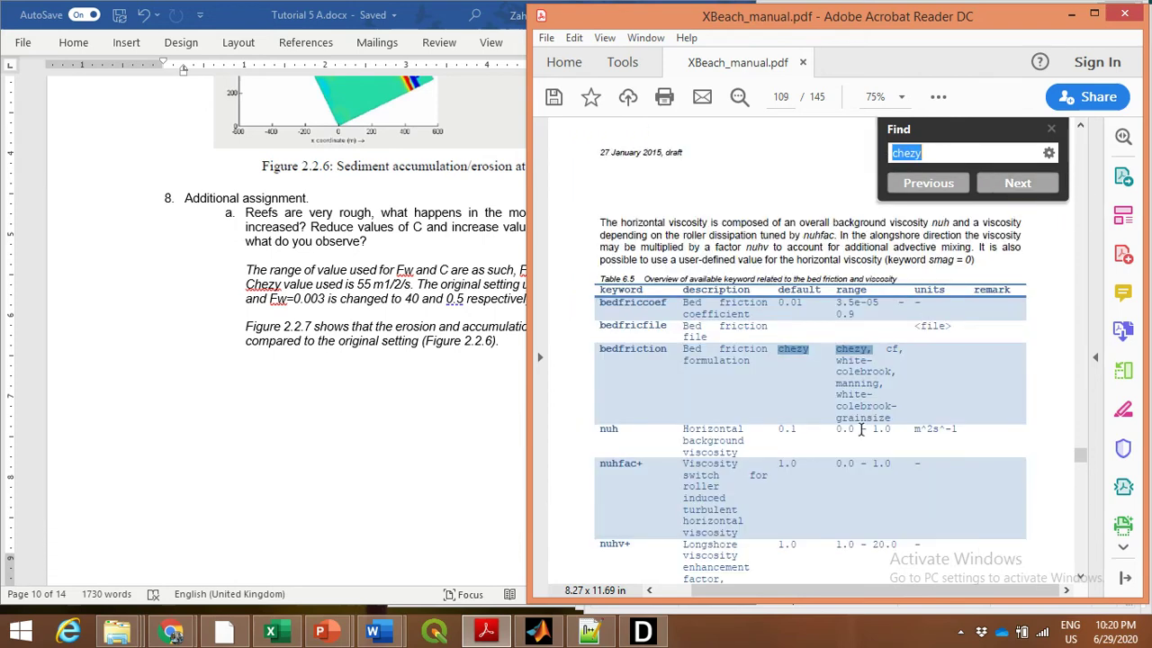
scroll(861, 432, down, 1)
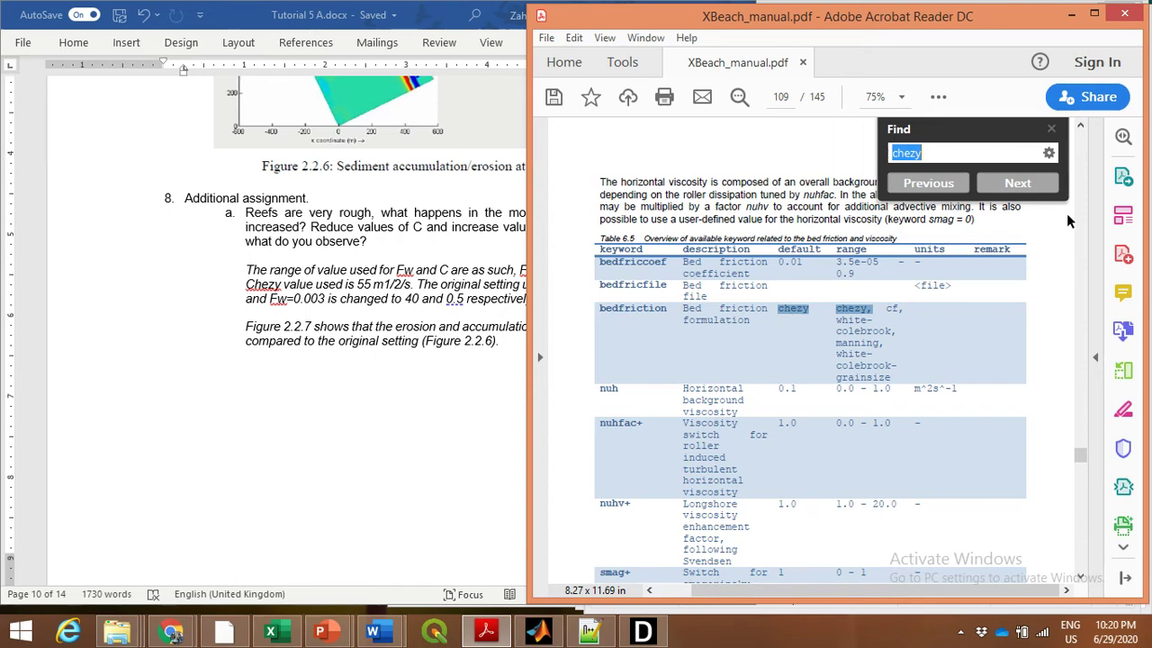
click(1028, 185)
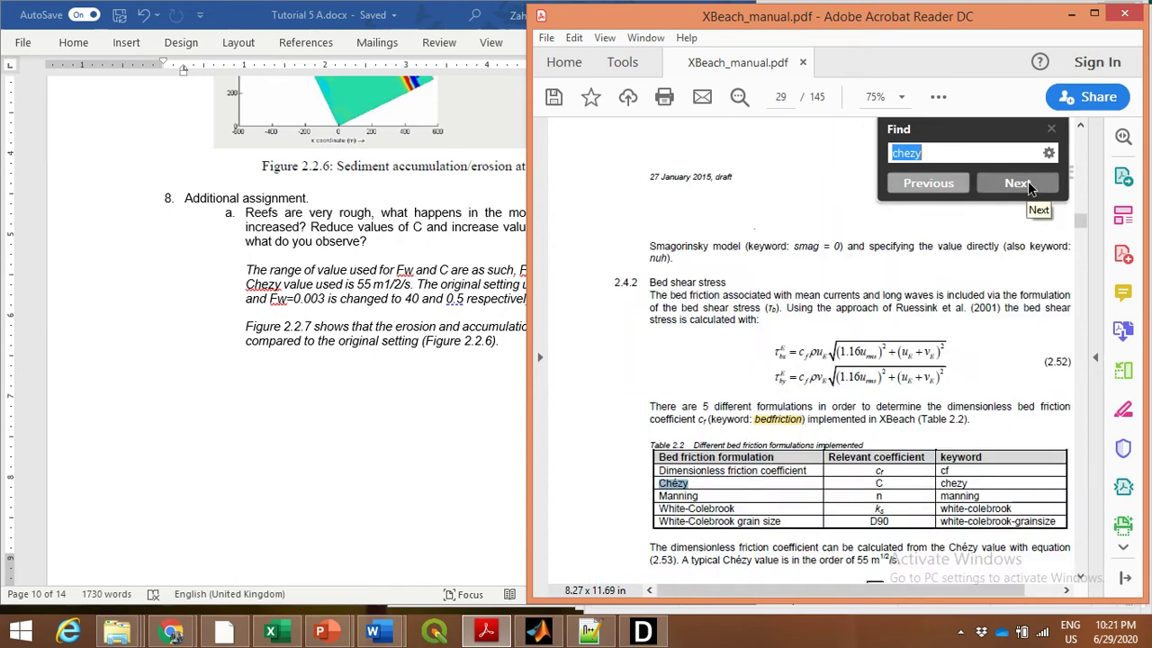
click(1029, 184)
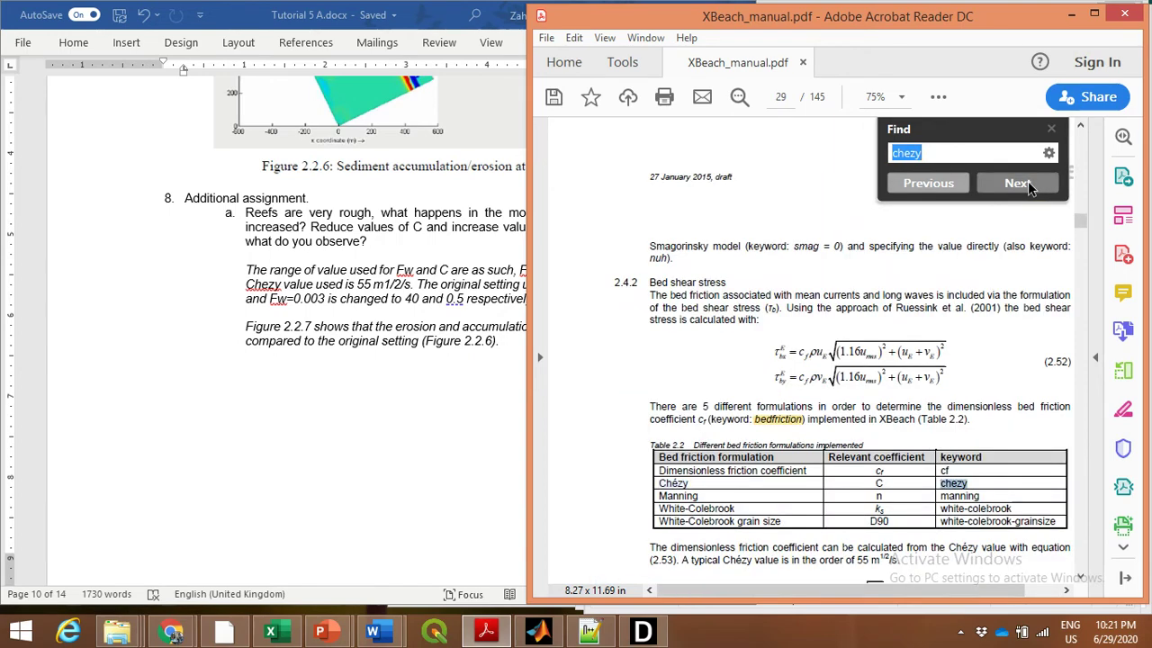
click(1027, 189)
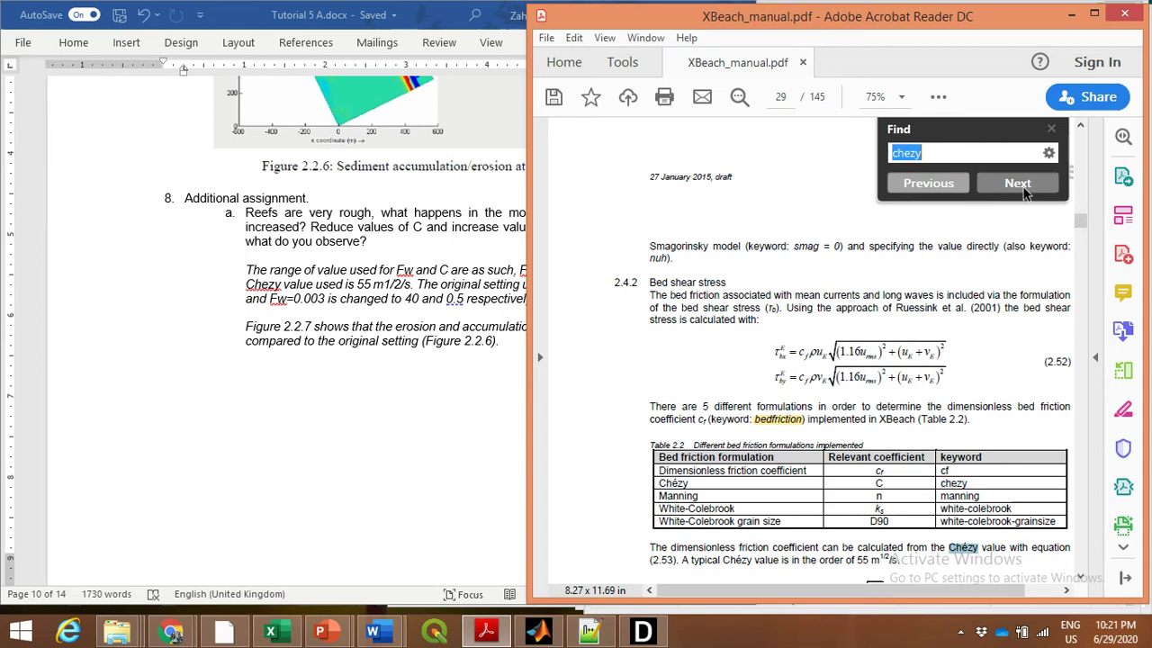
click(1024, 187)
click(1024, 185)
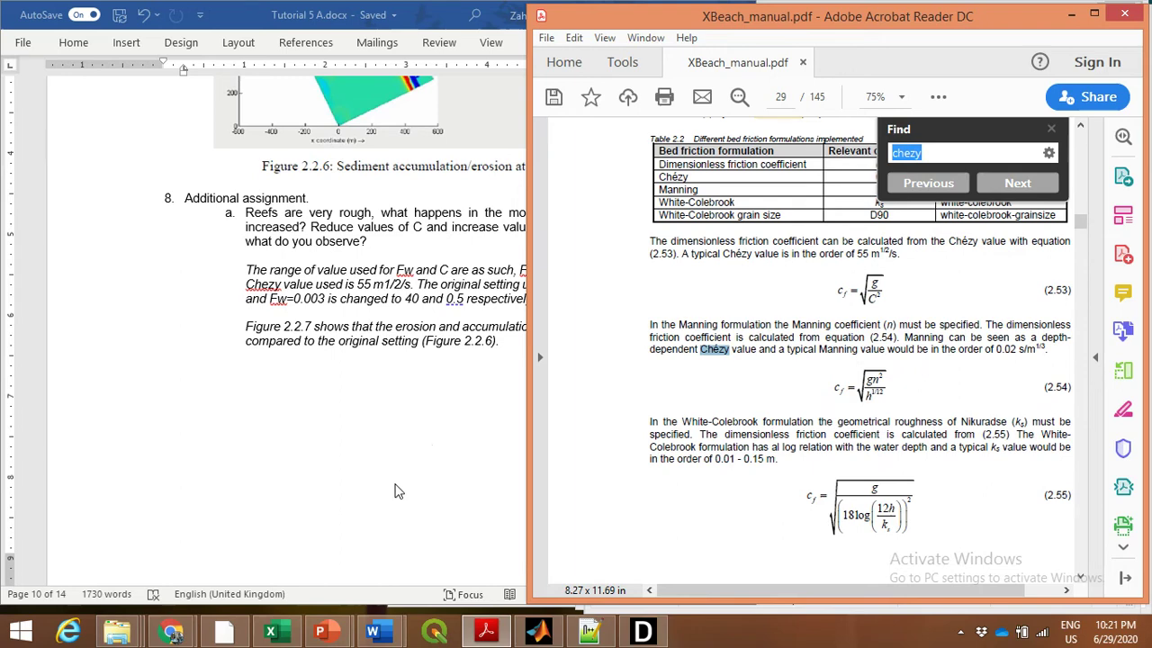
key(alt+Tab)
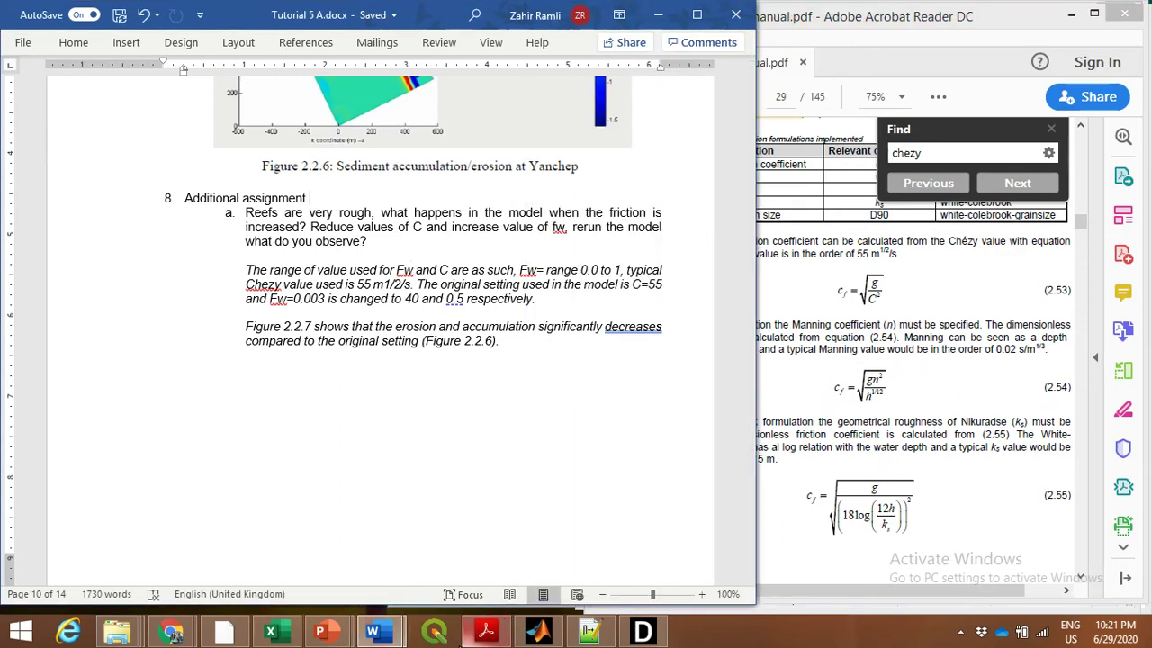
Confirm C = 55 and fw = 0.03 on lines 17–21 of params.txt, then minimize Notepad++.
click(590, 633)
click(756, 380)
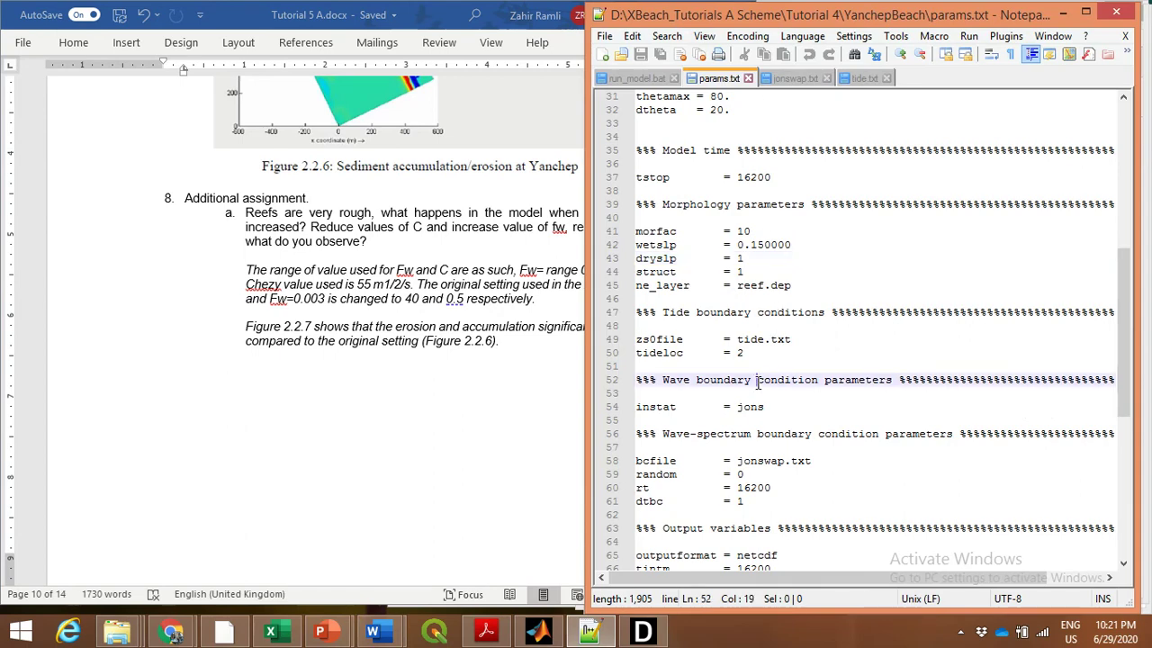
scroll(758, 382, down, 3)
scroll(758, 382, up, 9)
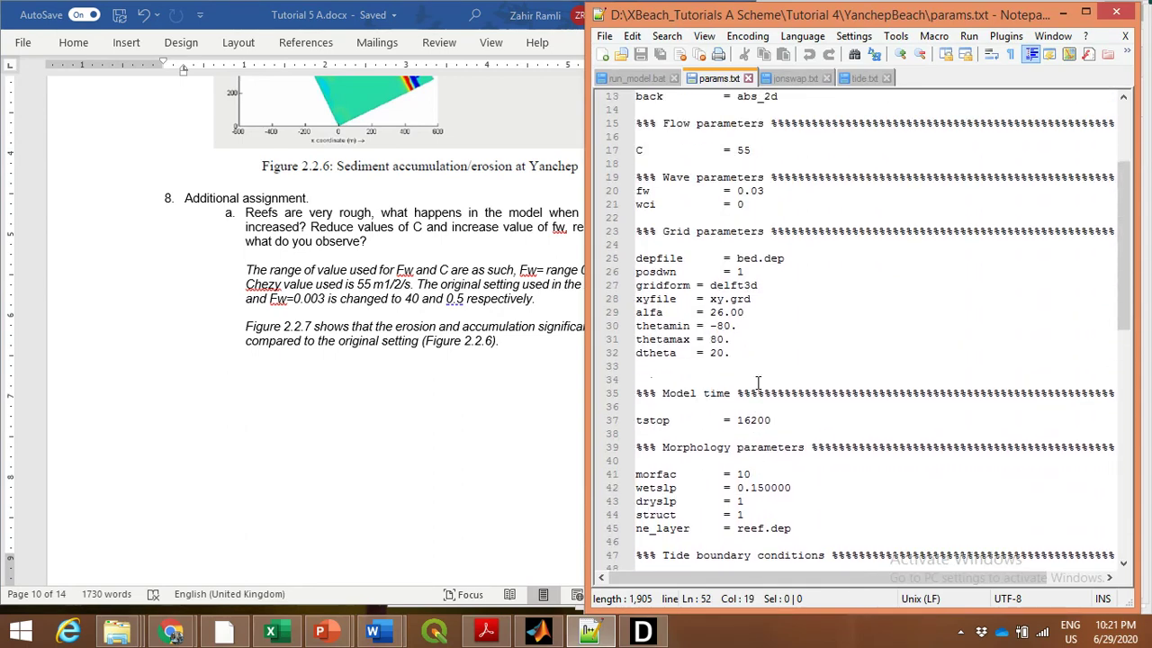
scroll(758, 382, up, 2)
click(765, 231)
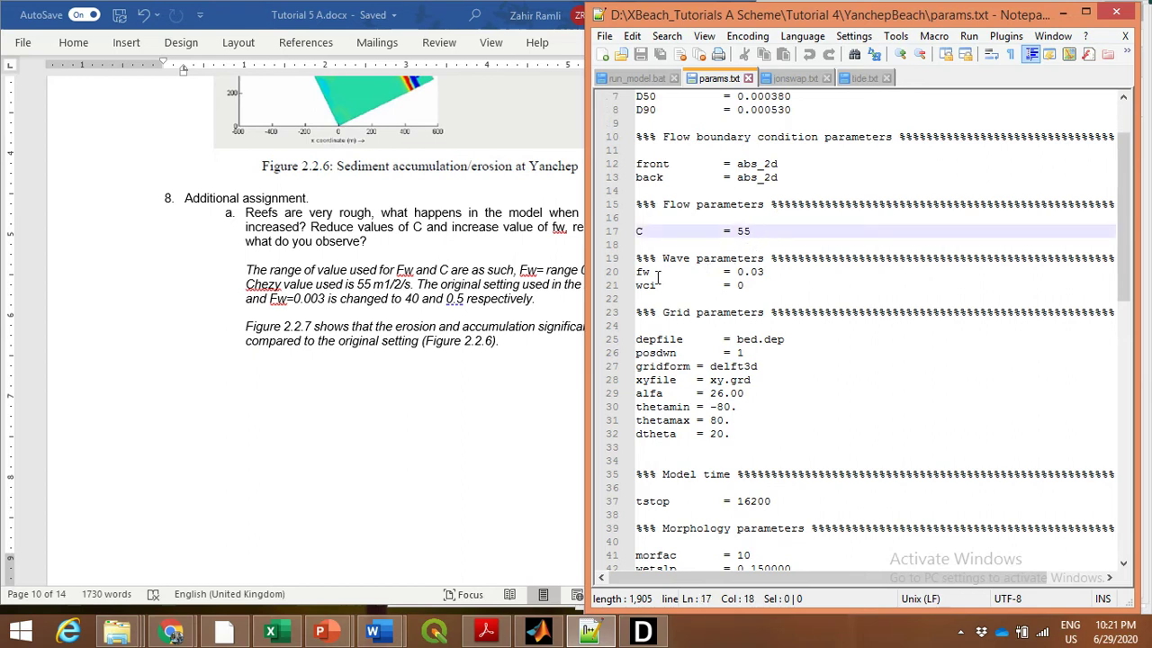
click(773, 270)
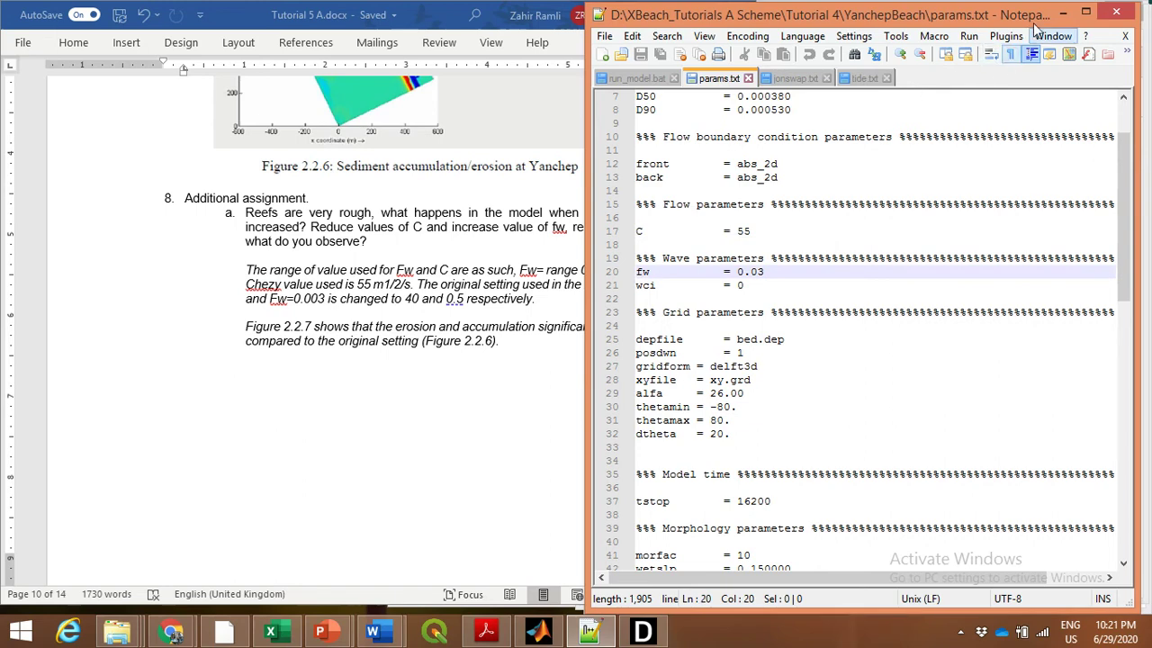
click(1061, 14)
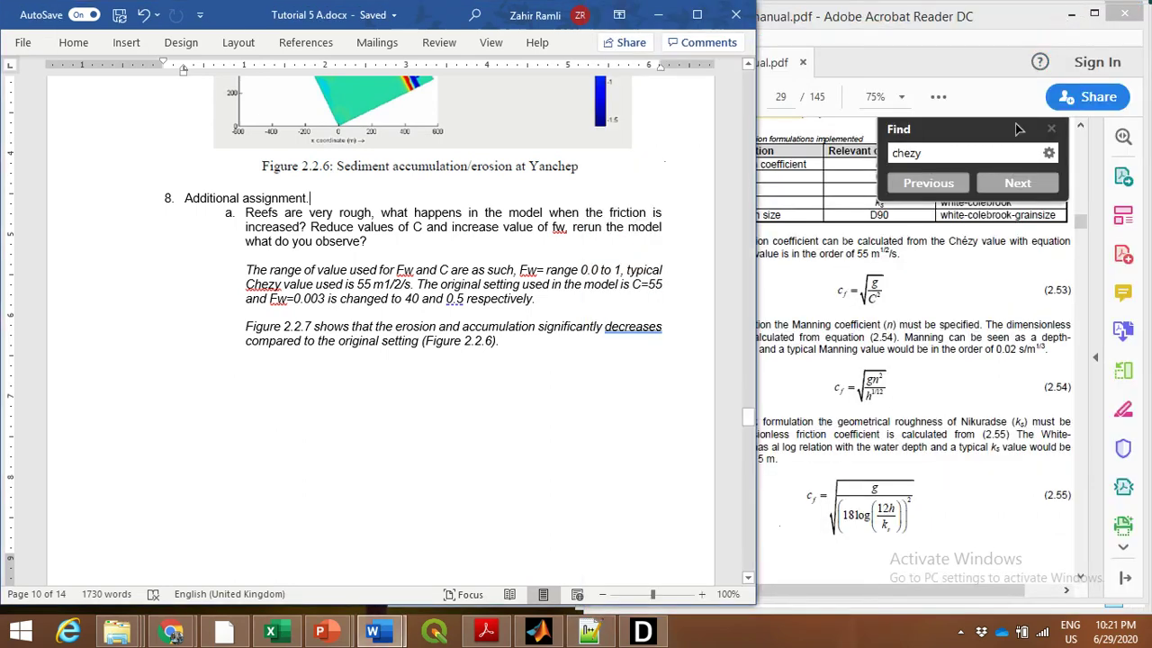
Highlight the manual's statement that a typical Chézy value is 55.
click(963, 281)
scroll(947, 309, up, 2)
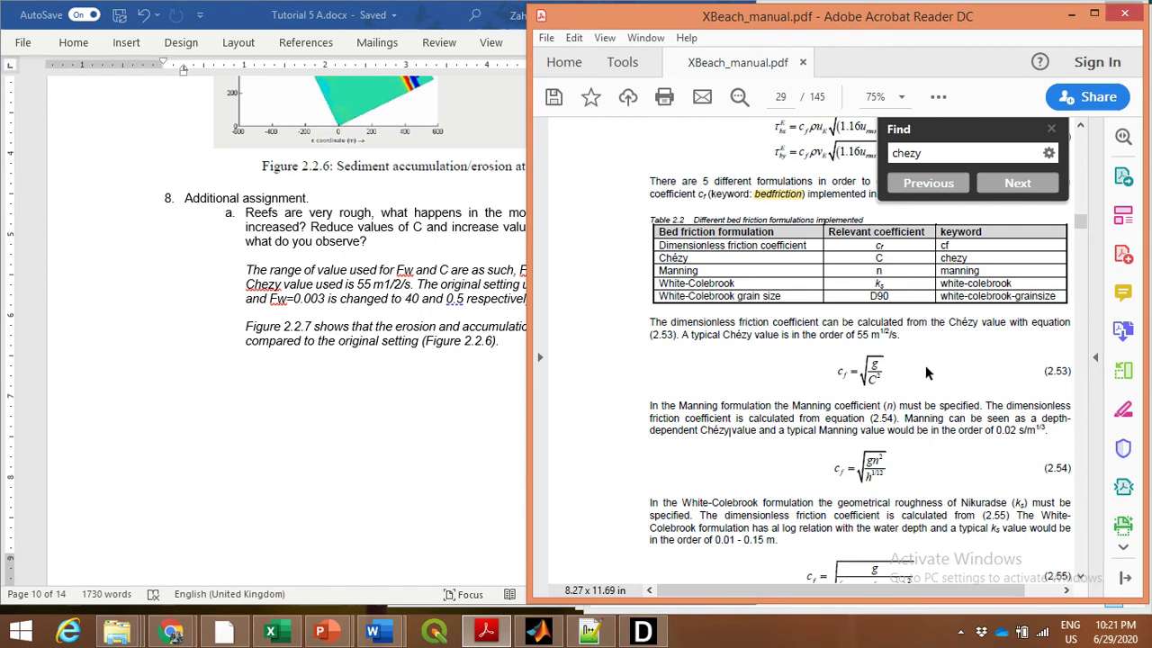
scroll(927, 372, down, 1)
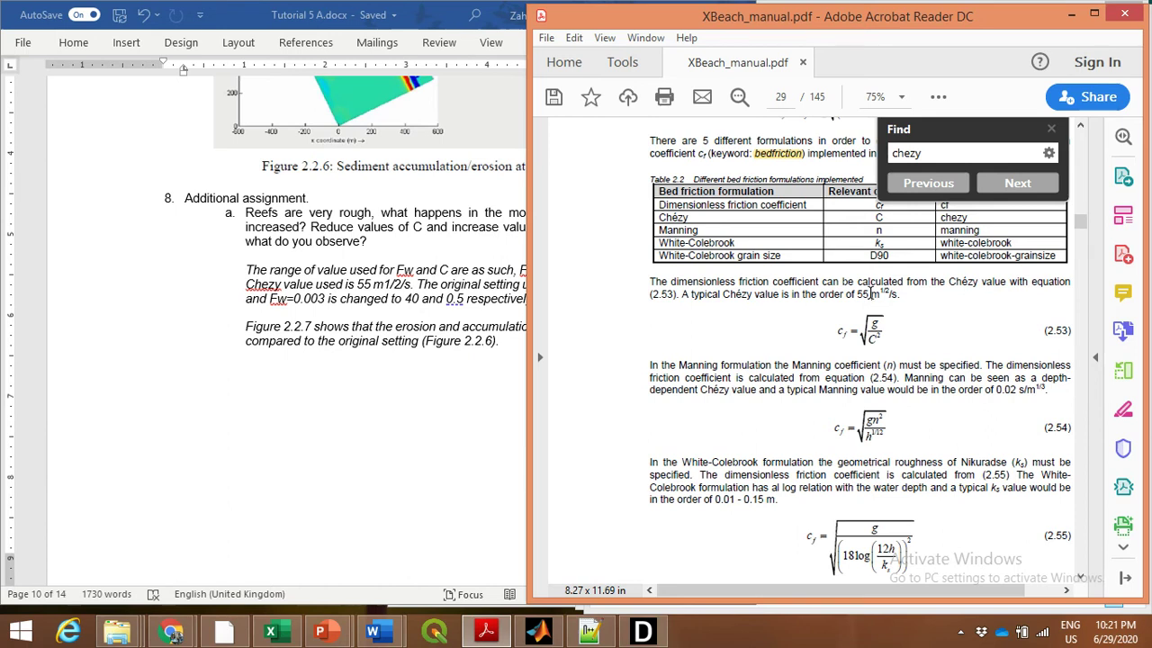
drag(871, 294, 691, 293)
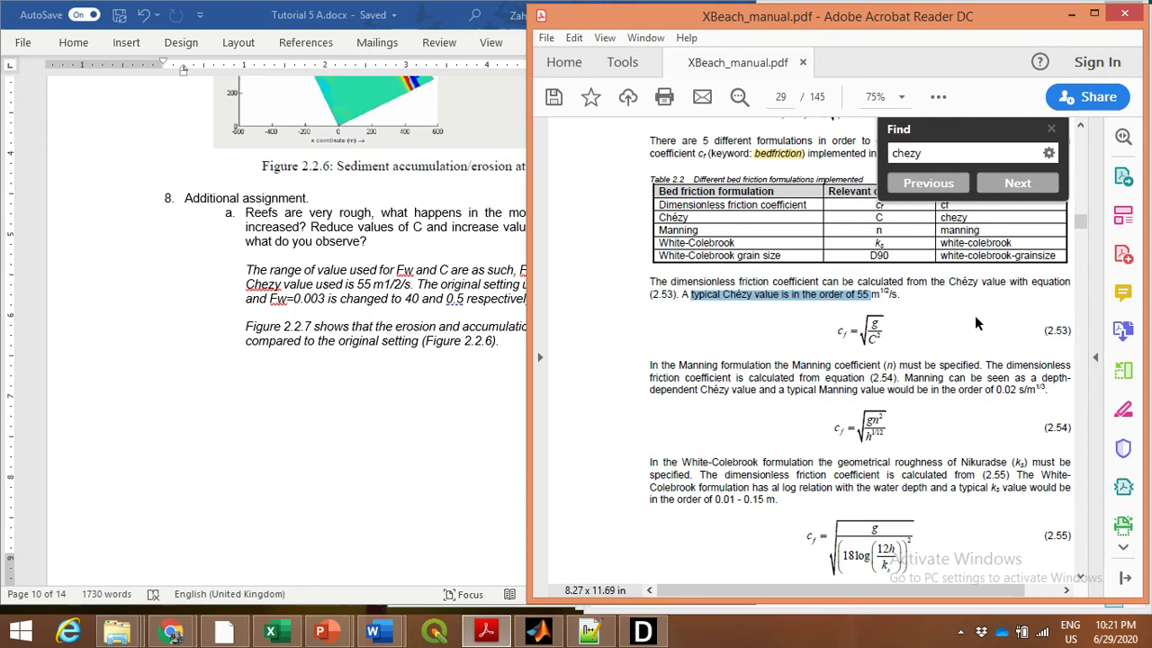
Continue the chezy search past the end-of-document notice to page 108's bed friction passage.
click(1009, 185)
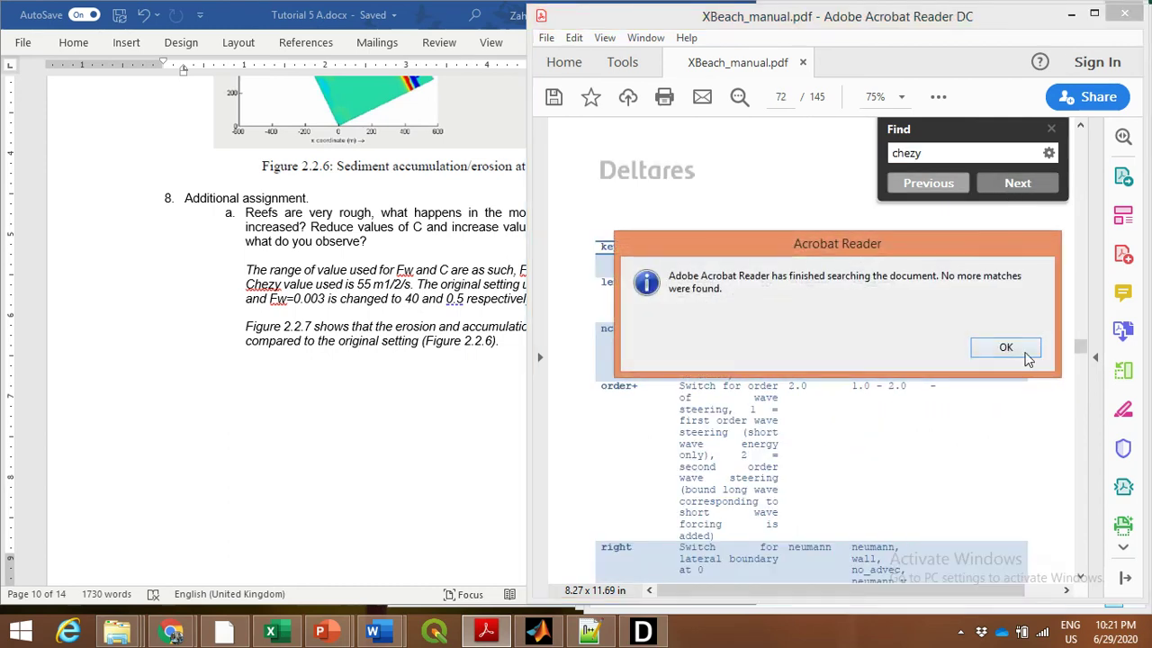
click(1005, 347)
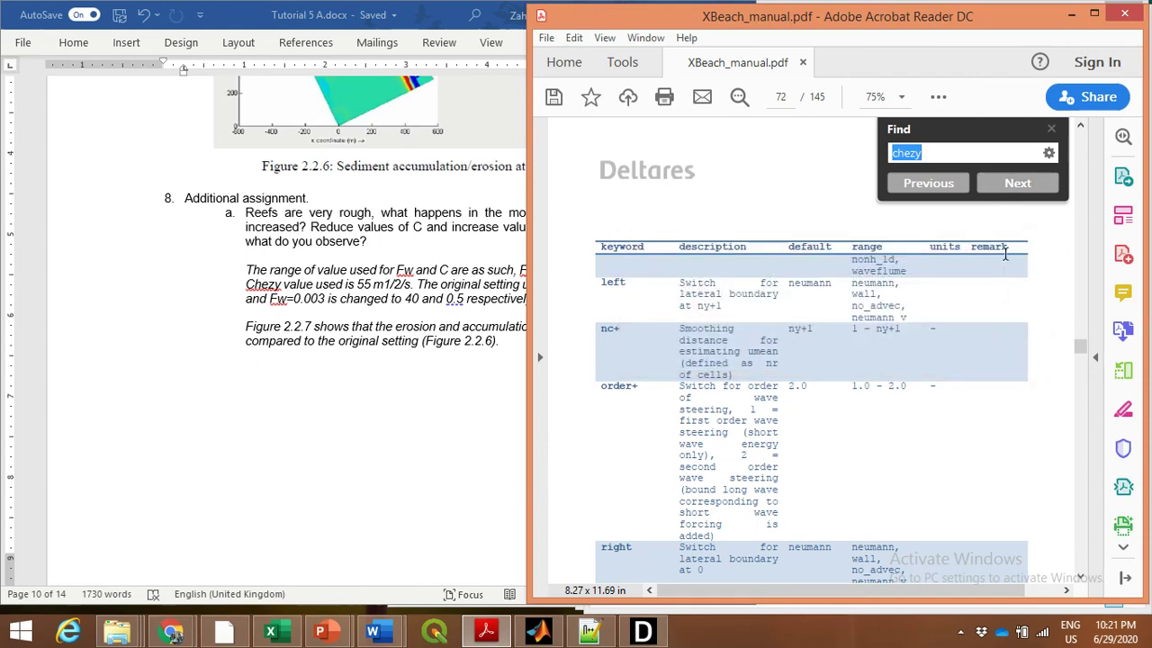
click(1023, 189)
click(1023, 189)
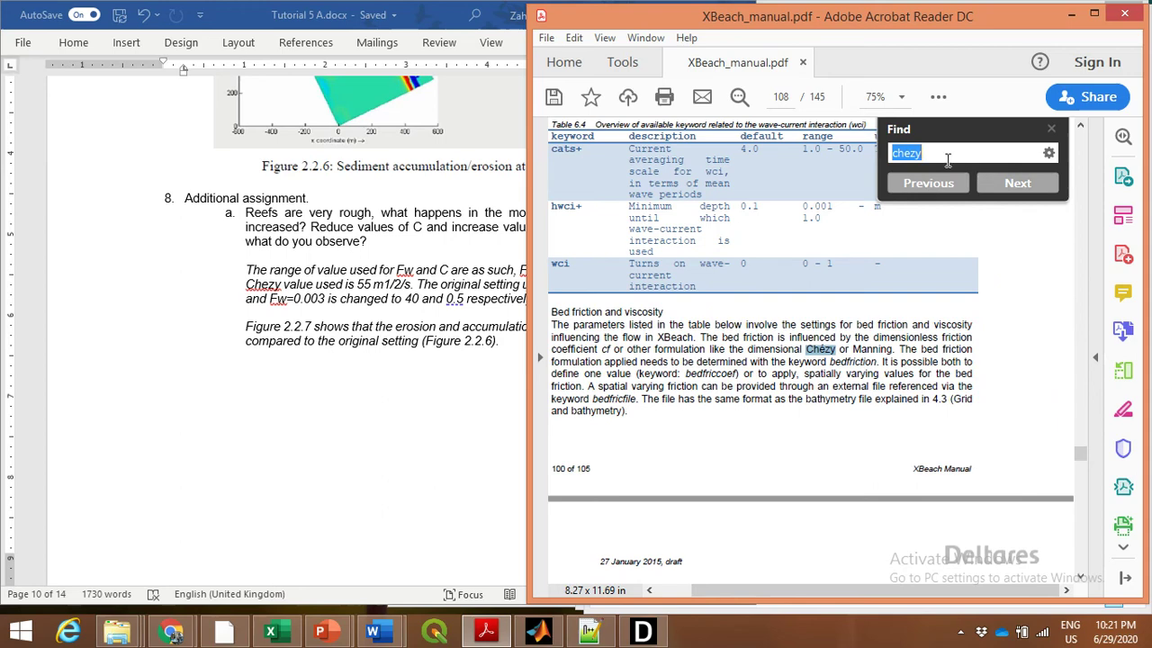
Search the manual for fw to reach page 107's fw+ bed friction range 0.0 - 1.0, then return to Word.
text(fw)
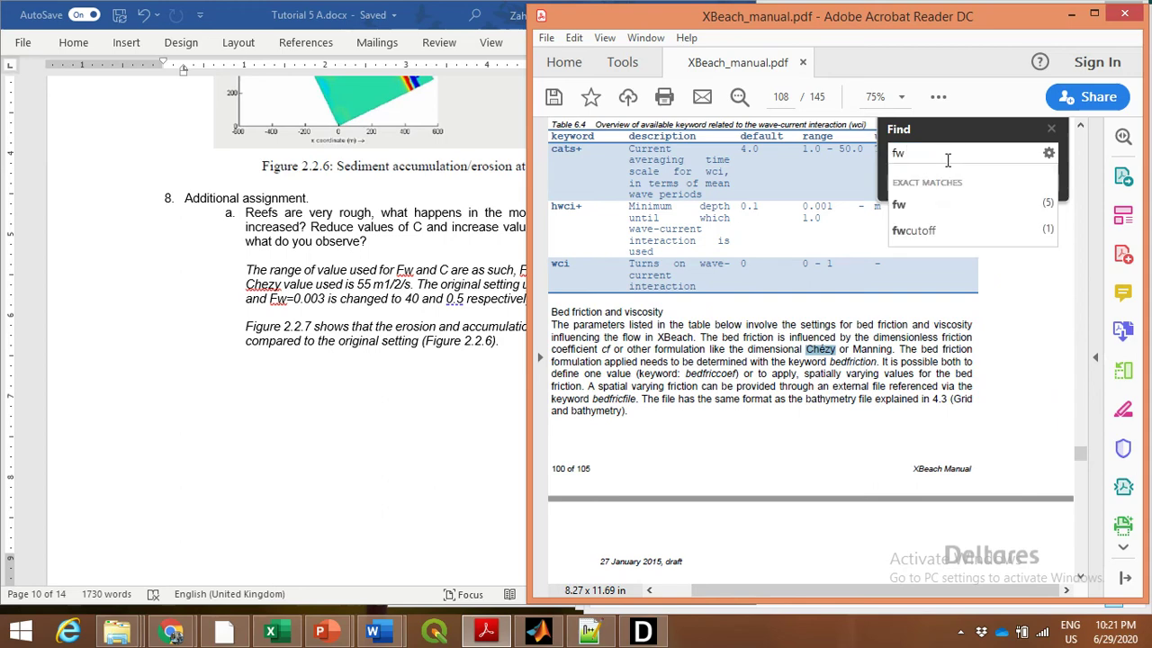
click(960, 196)
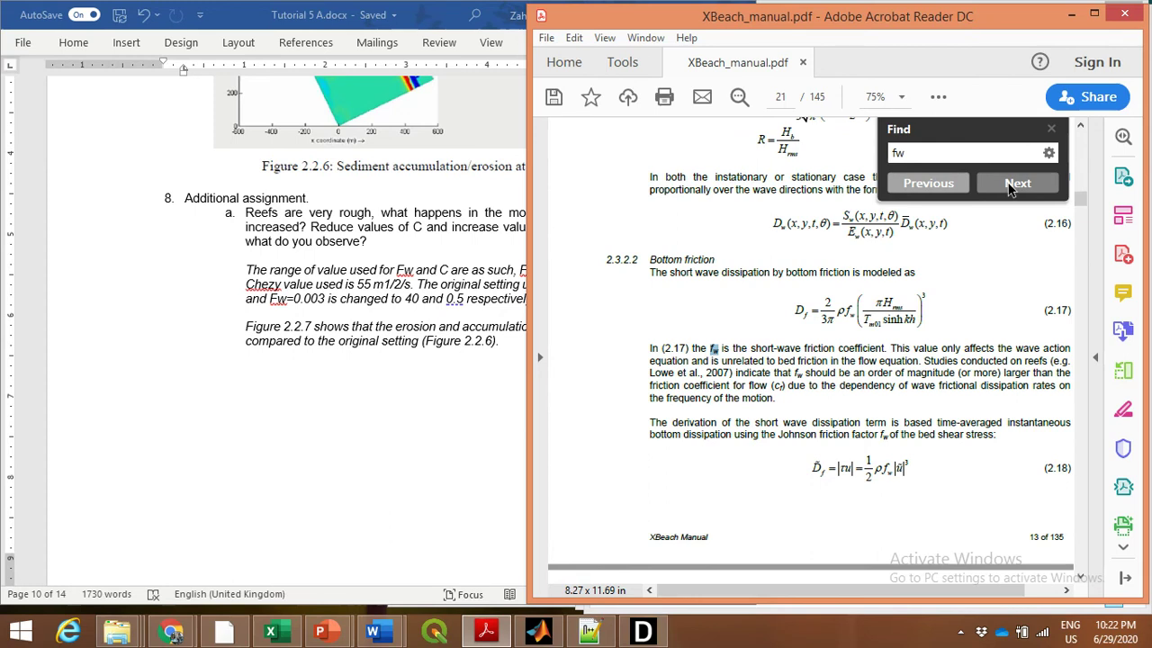
click(1012, 186)
click(1013, 186)
click(1013, 186)
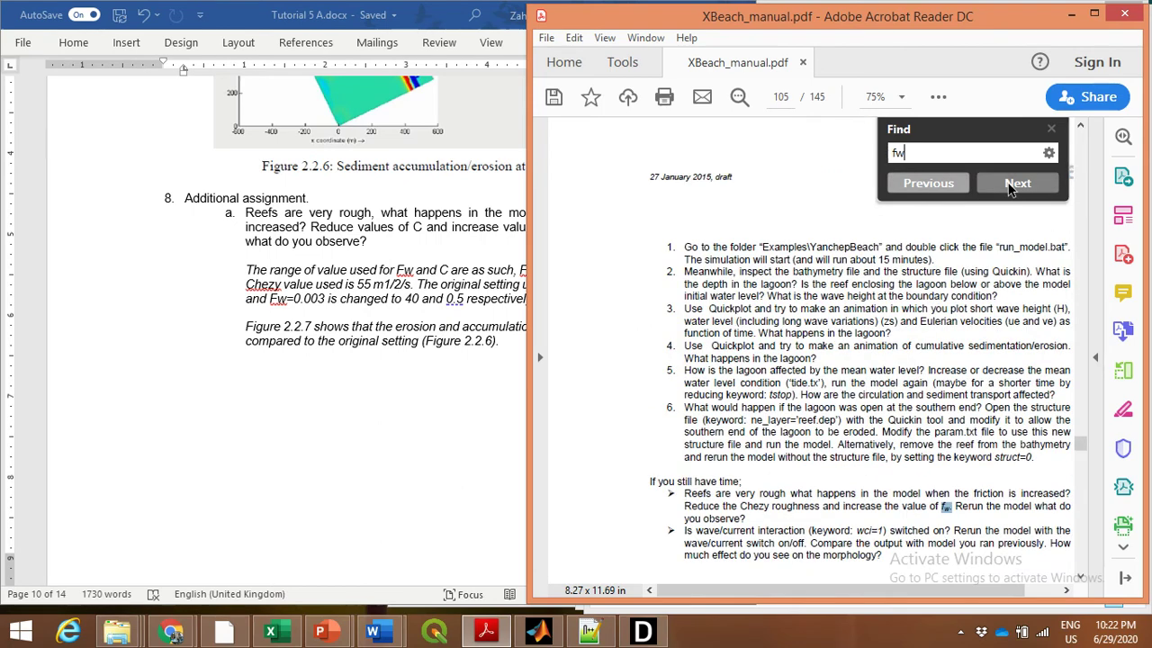
click(1012, 186)
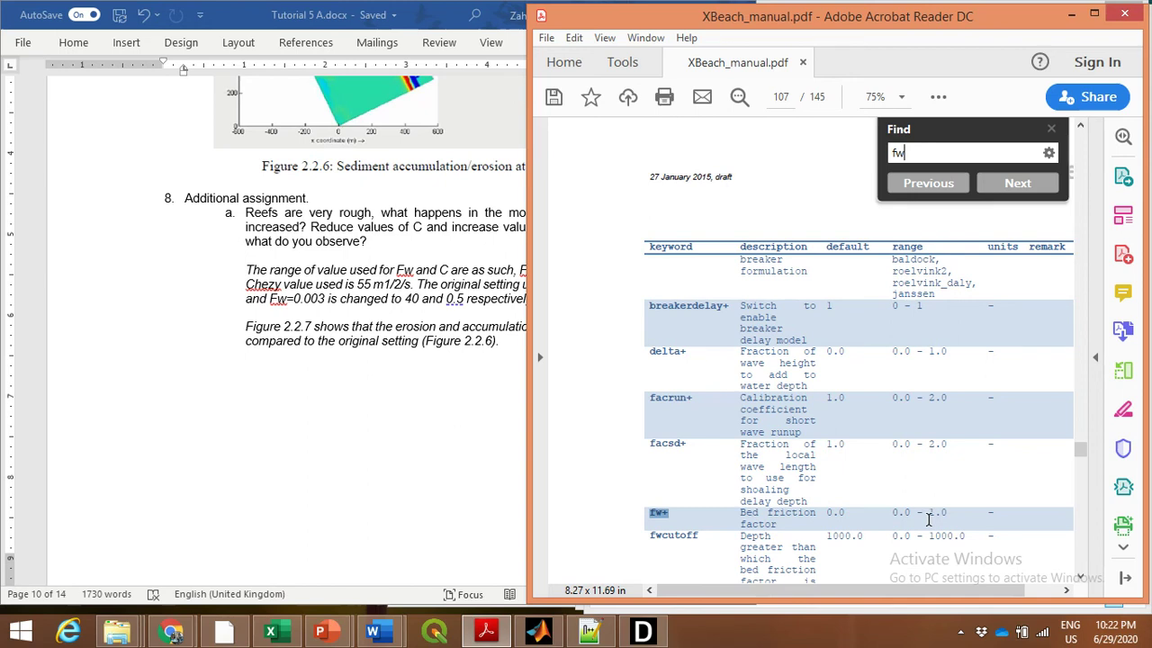
drag(951, 512, 904, 527)
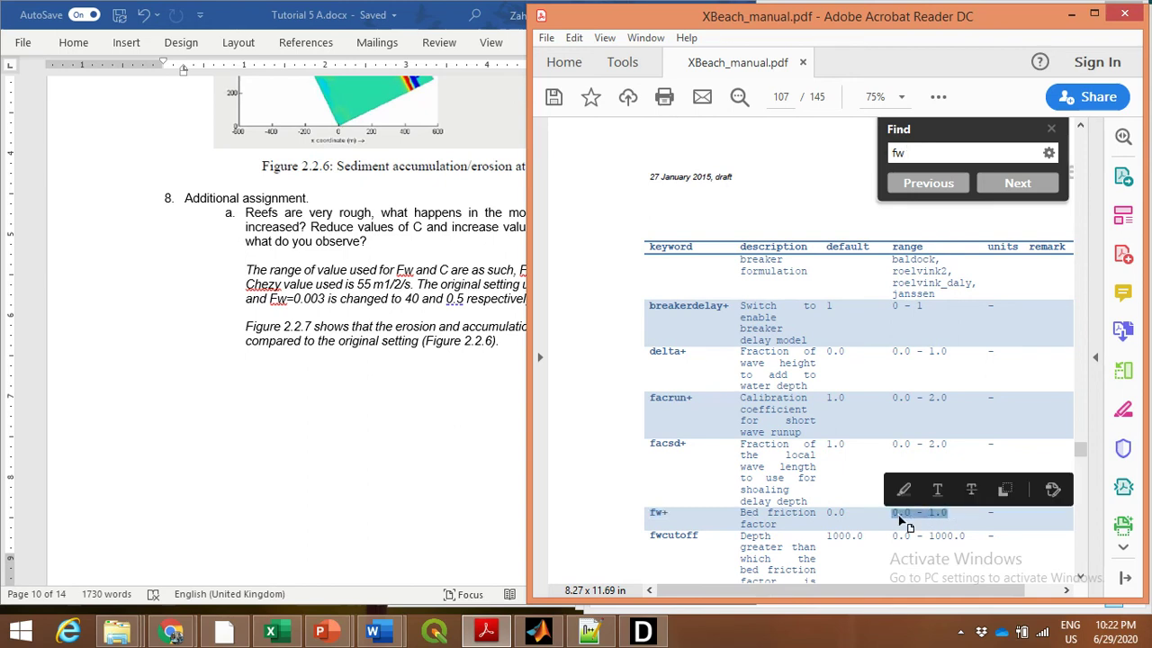
scroll(918, 526, down, 1)
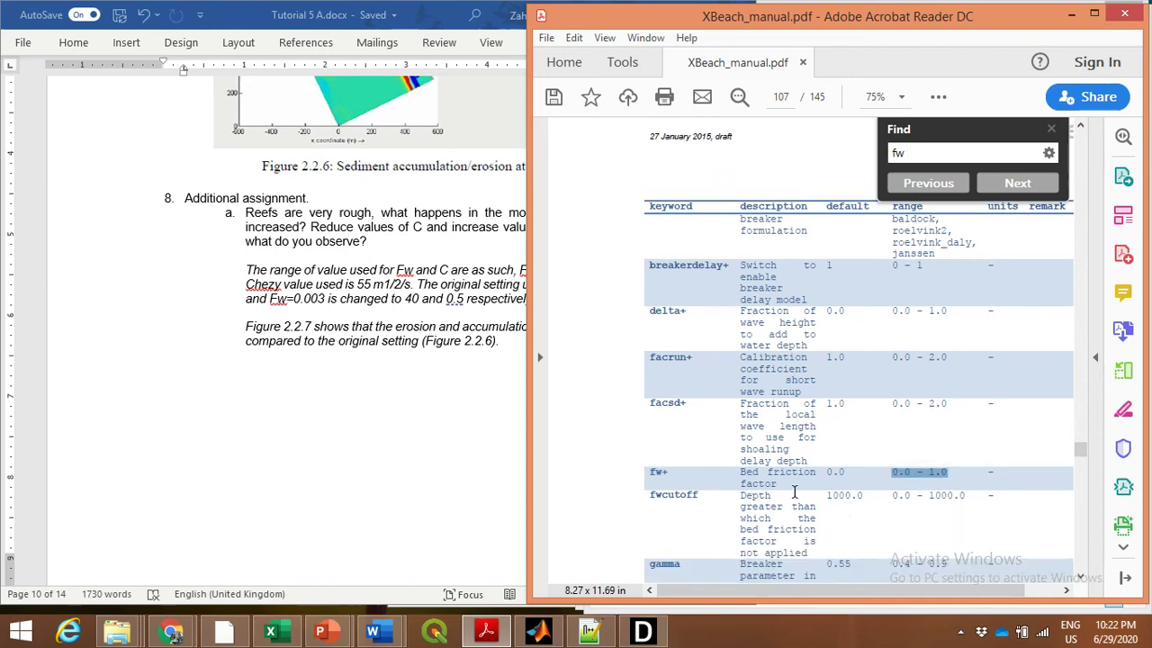
click(457, 436)
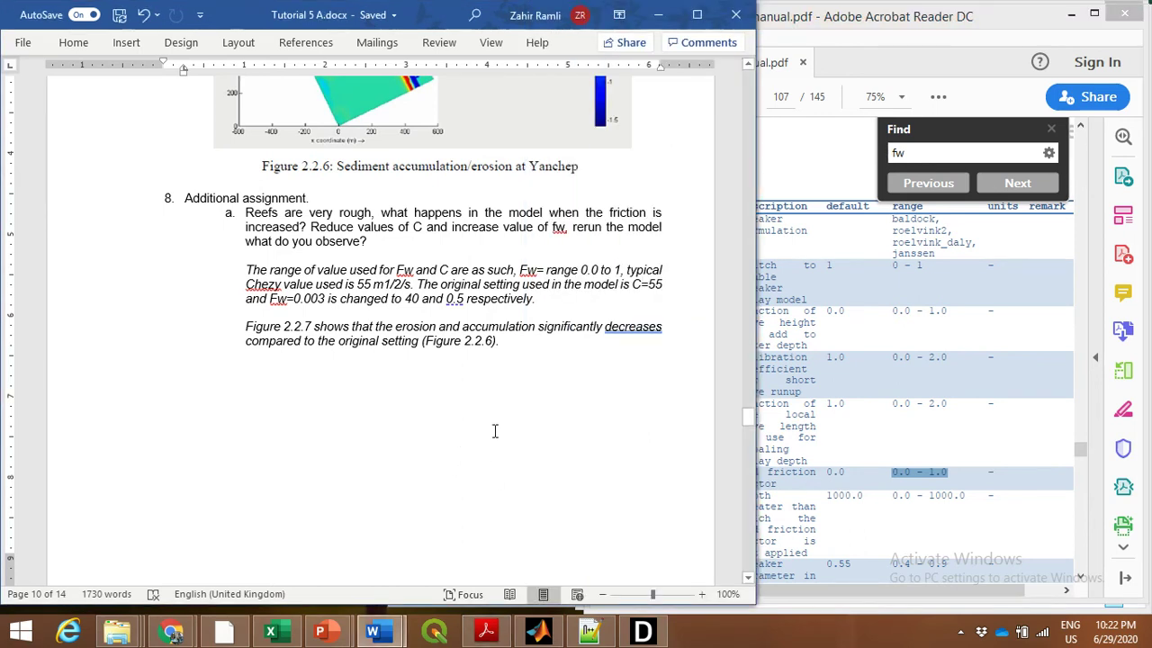
Scroll Word down to question b's wave/current interaction answer, then bring the XBeach manual forward.
scroll(494, 431, down, 15)
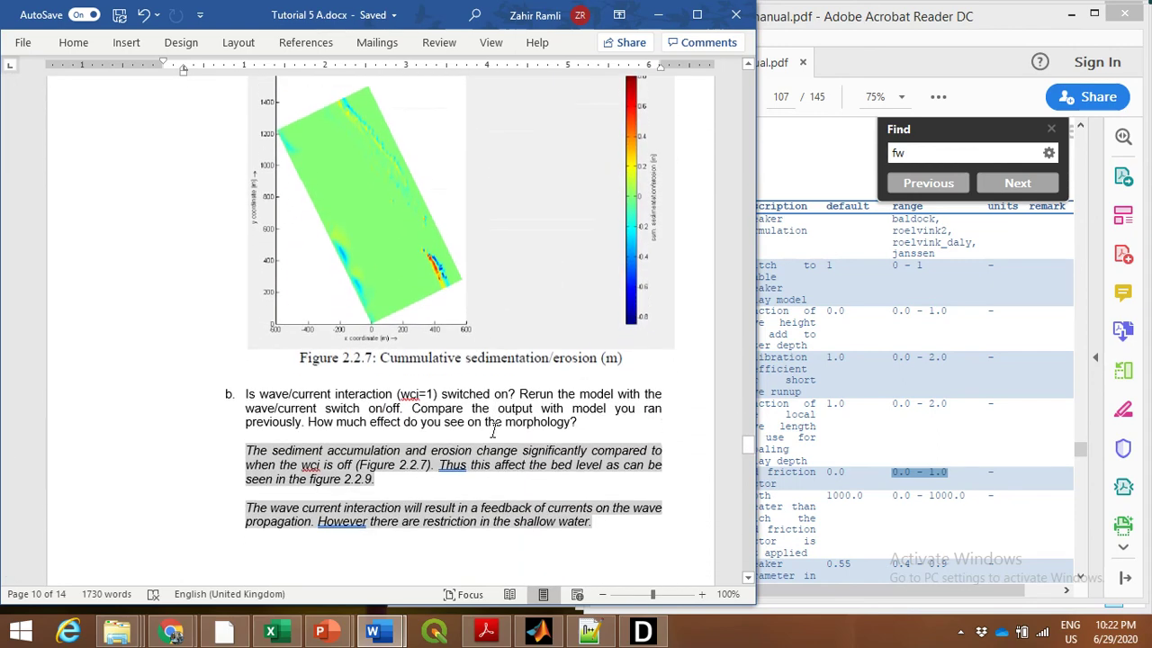
scroll(494, 432, down, 3)
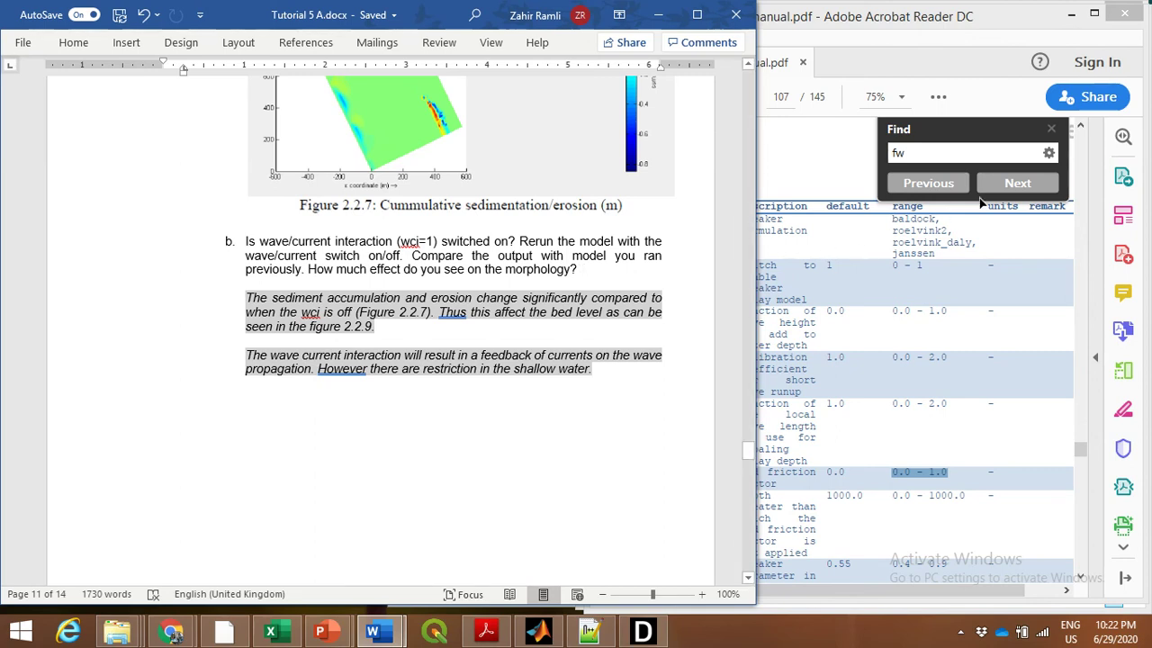
click(949, 156)
Replace the fw search with wci and jump to the next wci match in the manual.
drag(948, 155, 873, 158)
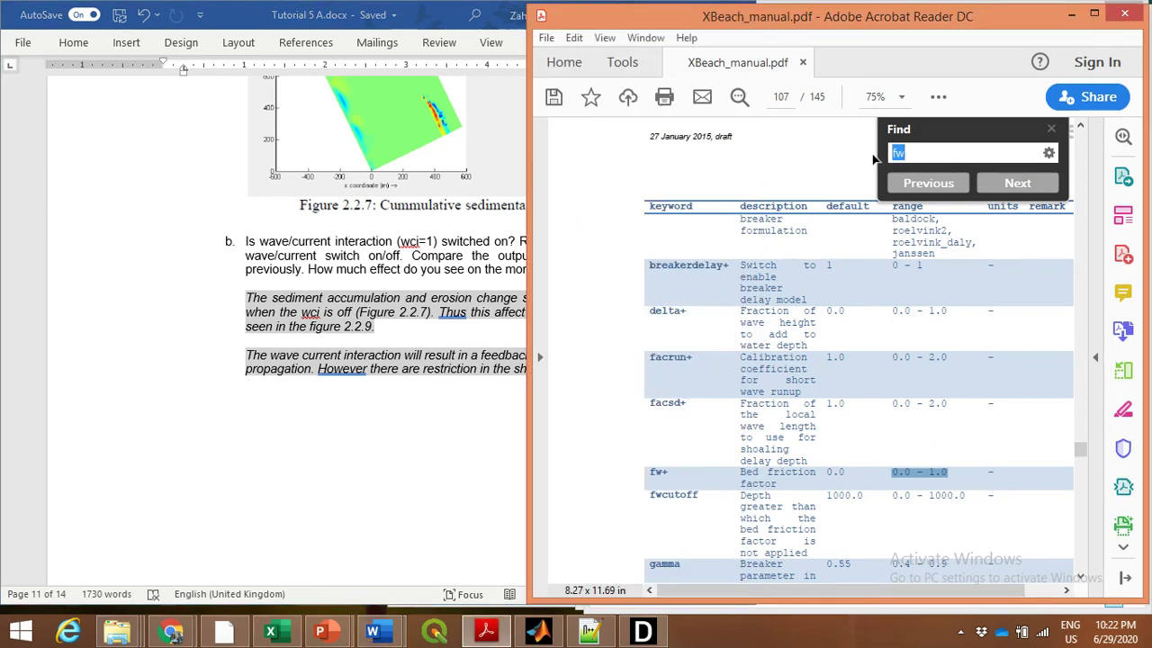
text(wci)
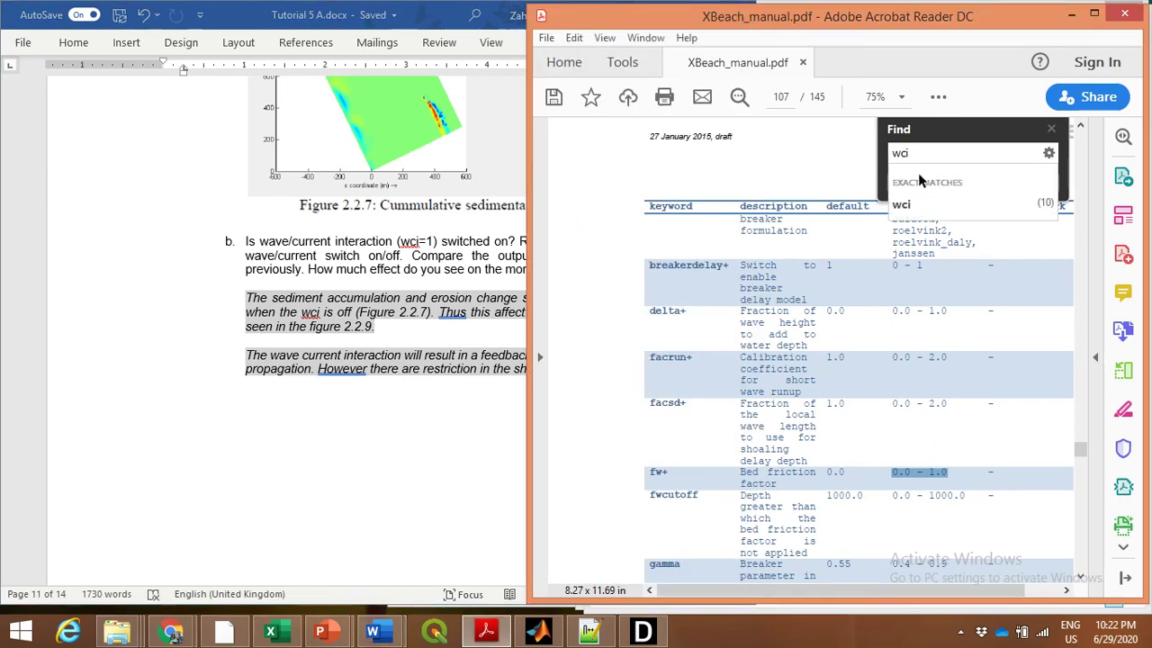
click(952, 198)
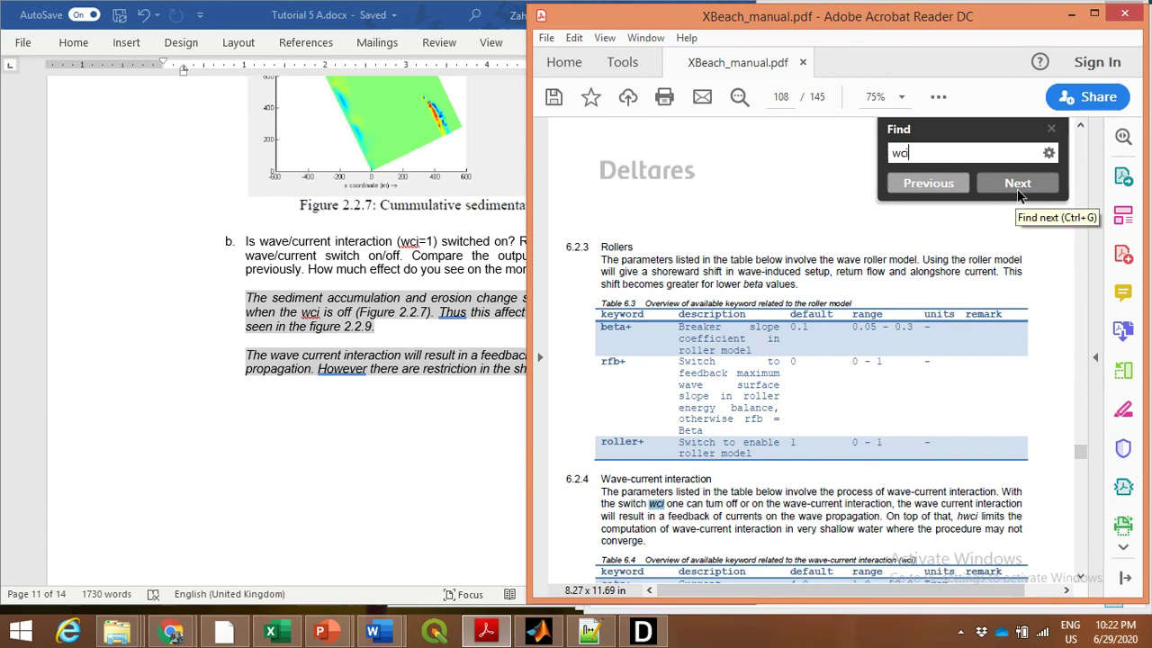
click(1017, 184)
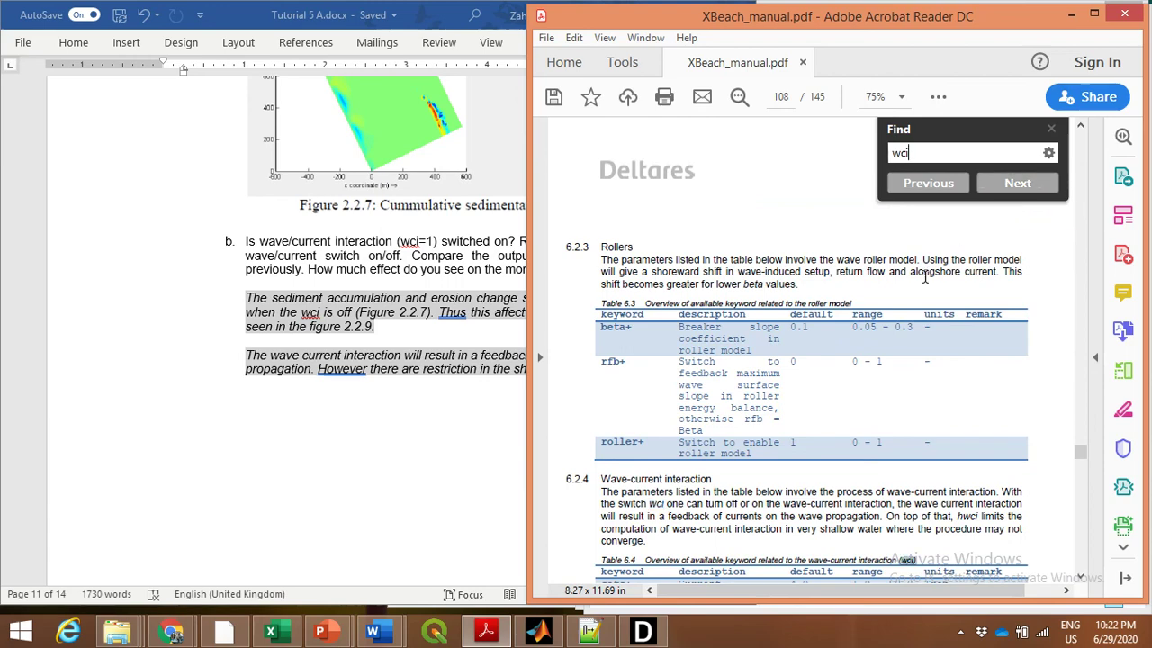
scroll(906, 338, down, 1)
scroll(906, 338, down, 1)
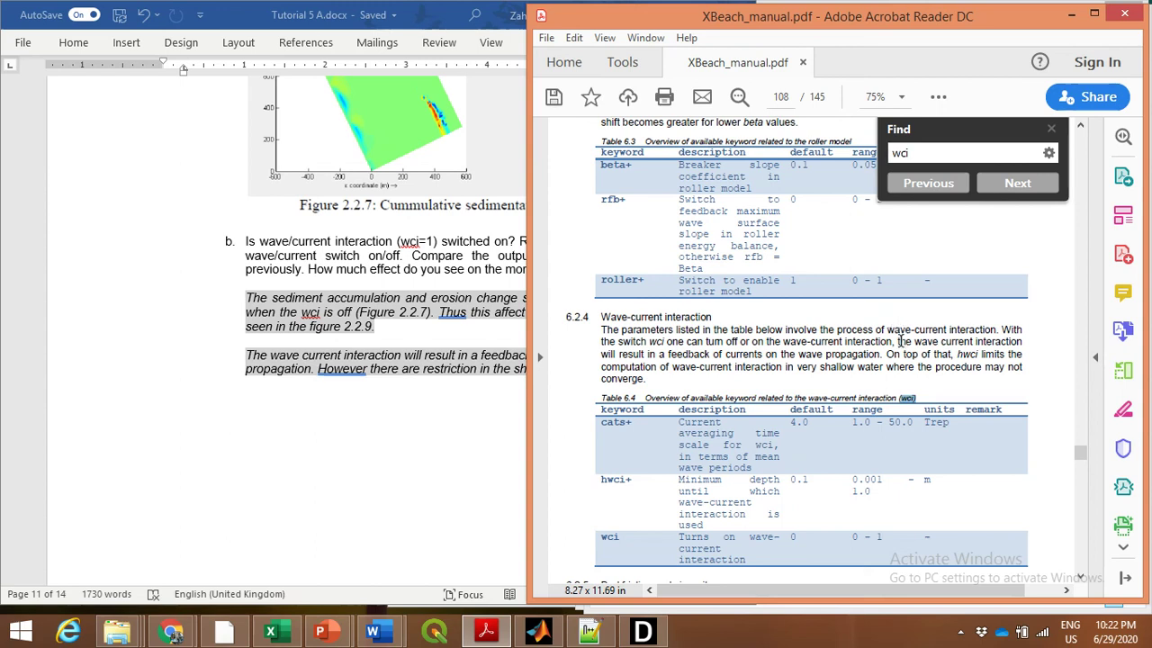
Highlight the sentence on current feedback to wave propagation, view Table 6.4's wci range 0 - 1, then return to Word.
click(897, 342)
drag(897, 341, 1023, 343)
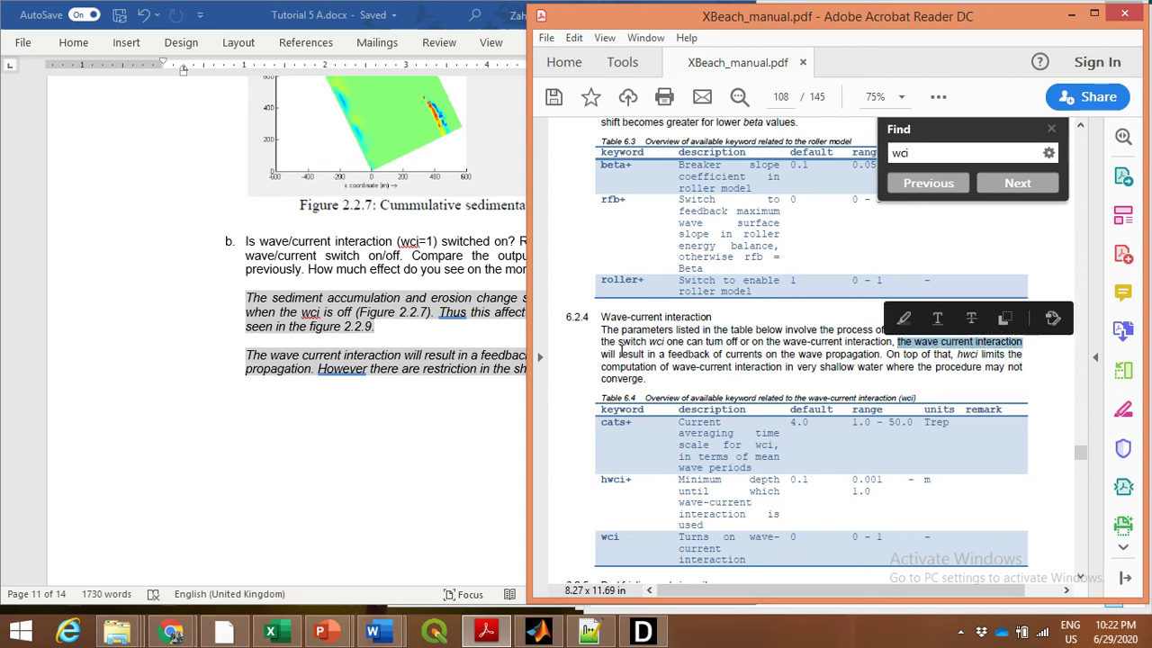
drag(601, 353, 873, 364)
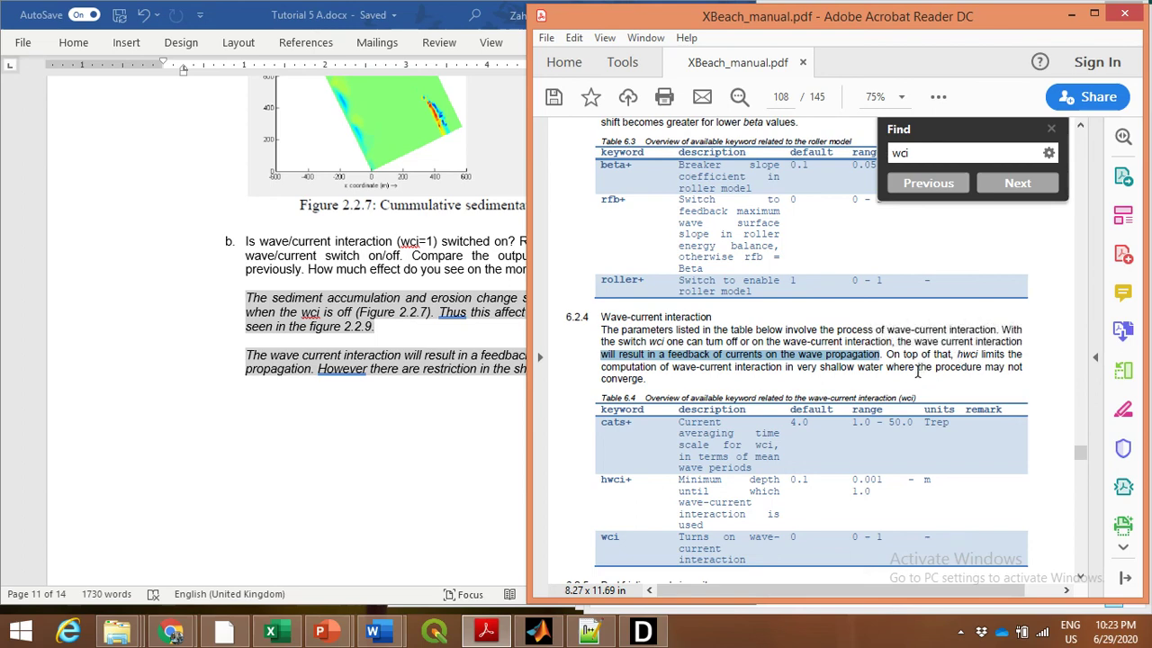
scroll(918, 371, down, 1)
scroll(918, 371, down, 1)
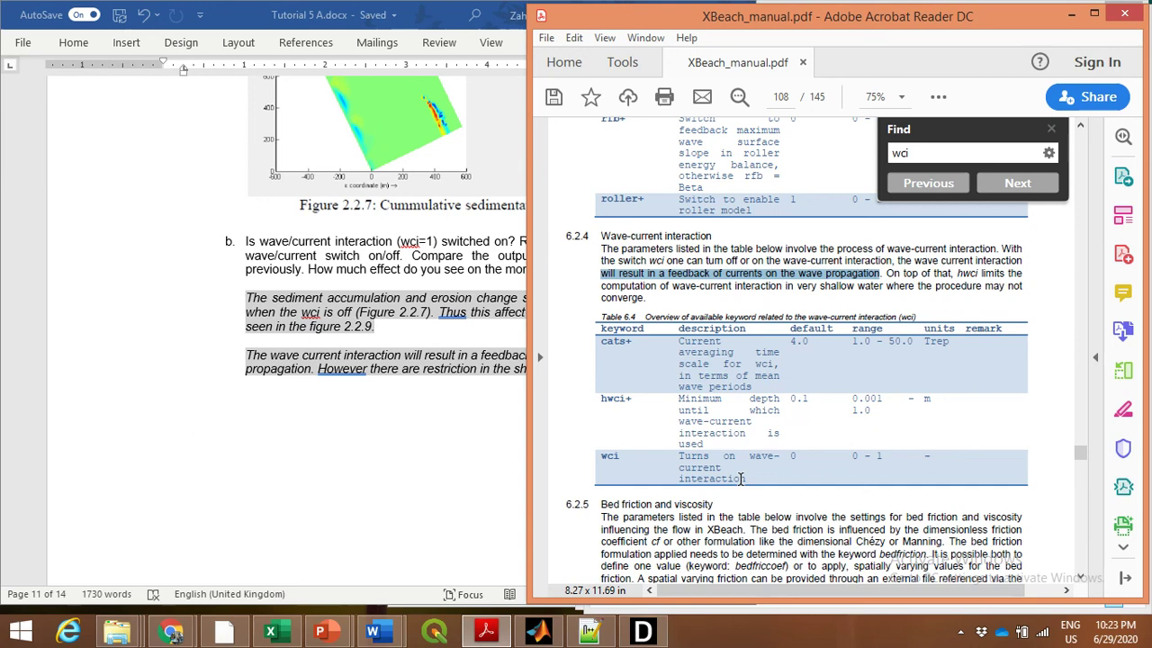
click(421, 463)
Scroll past Figure 2.2.9 to '3 TUTORIALS', then drag back up to question 8a's Fw and Chezy answer.
scroll(425, 466, down, 8)
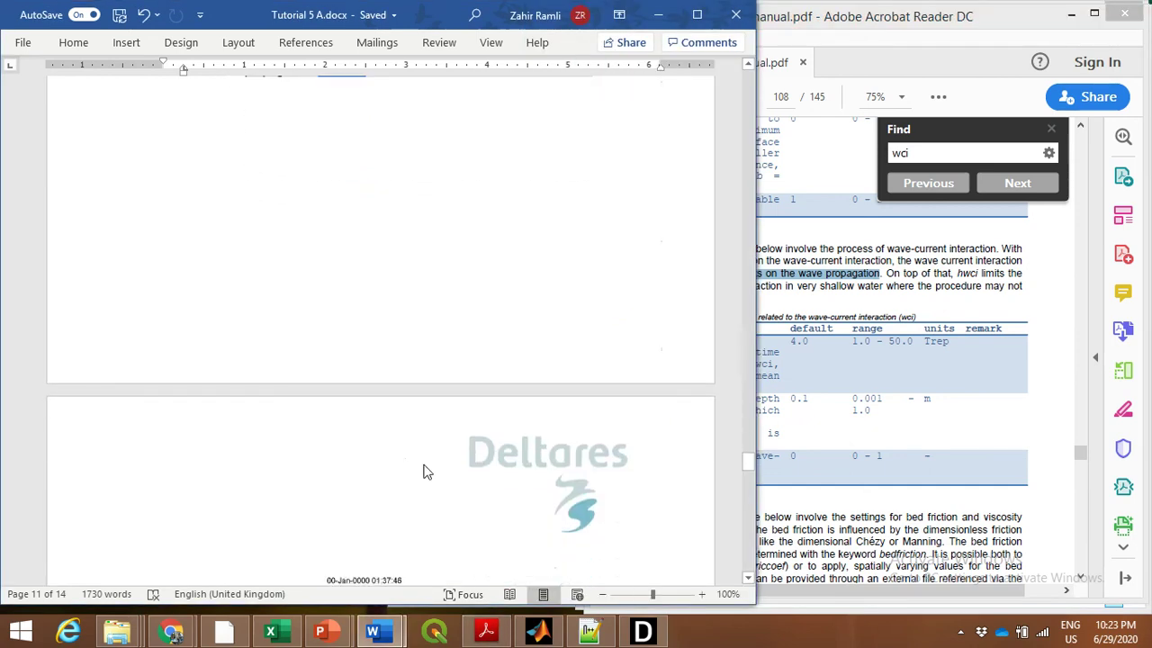
scroll(426, 468, down, 6)
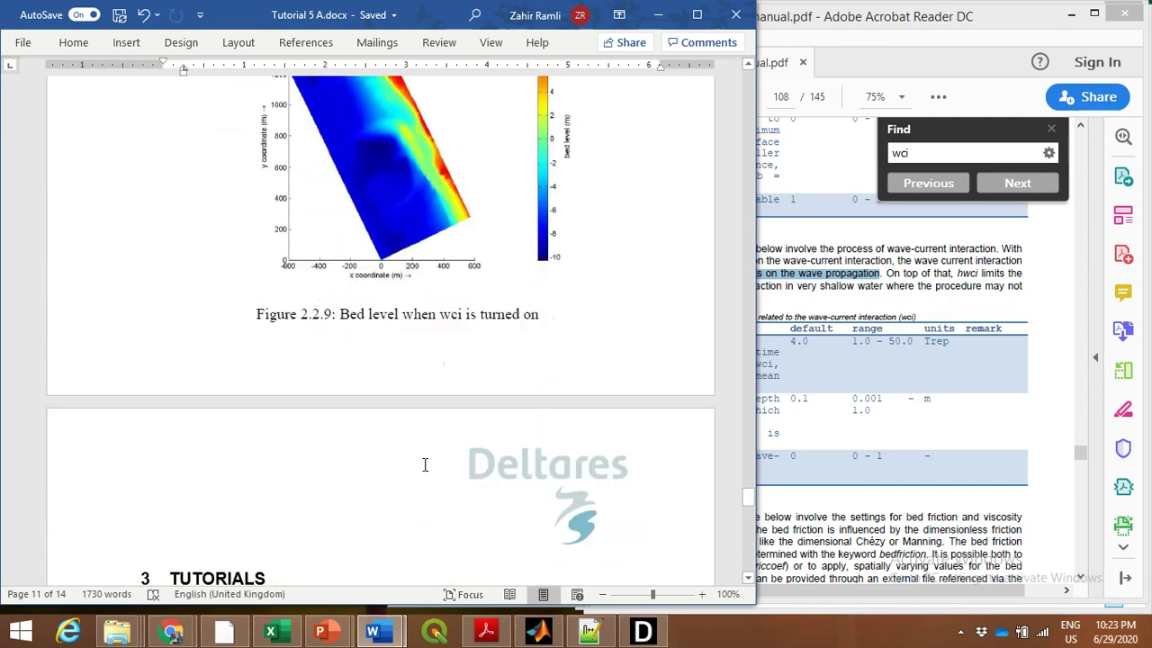
scroll(425, 465, down, 5)
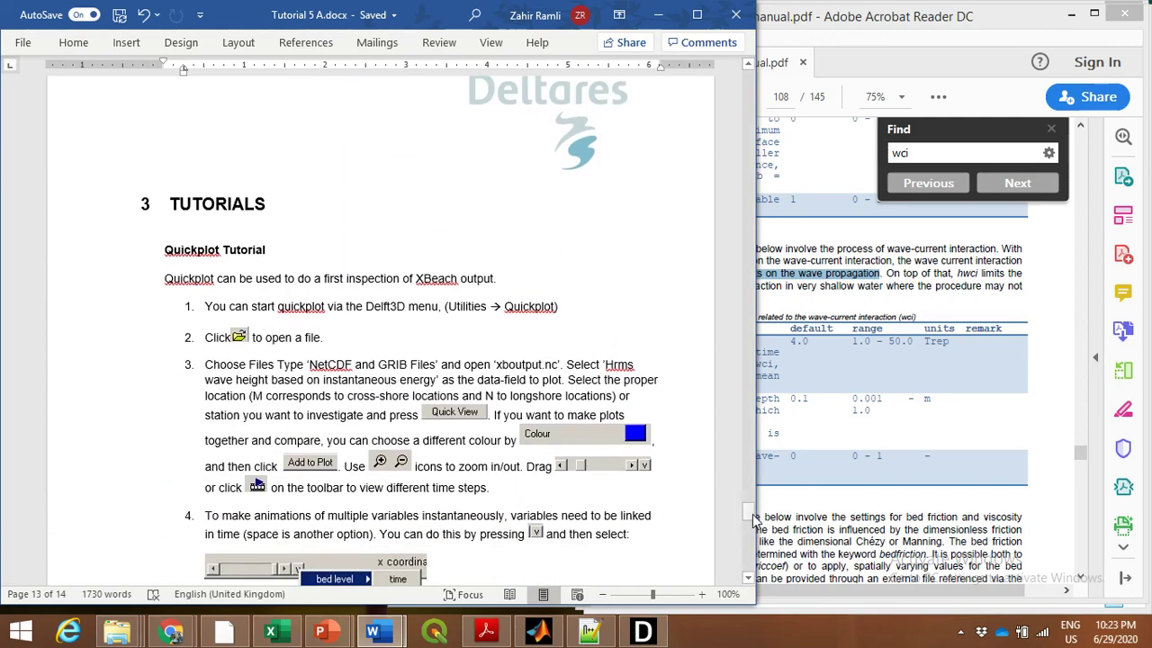
drag(753, 519, 747, 426)
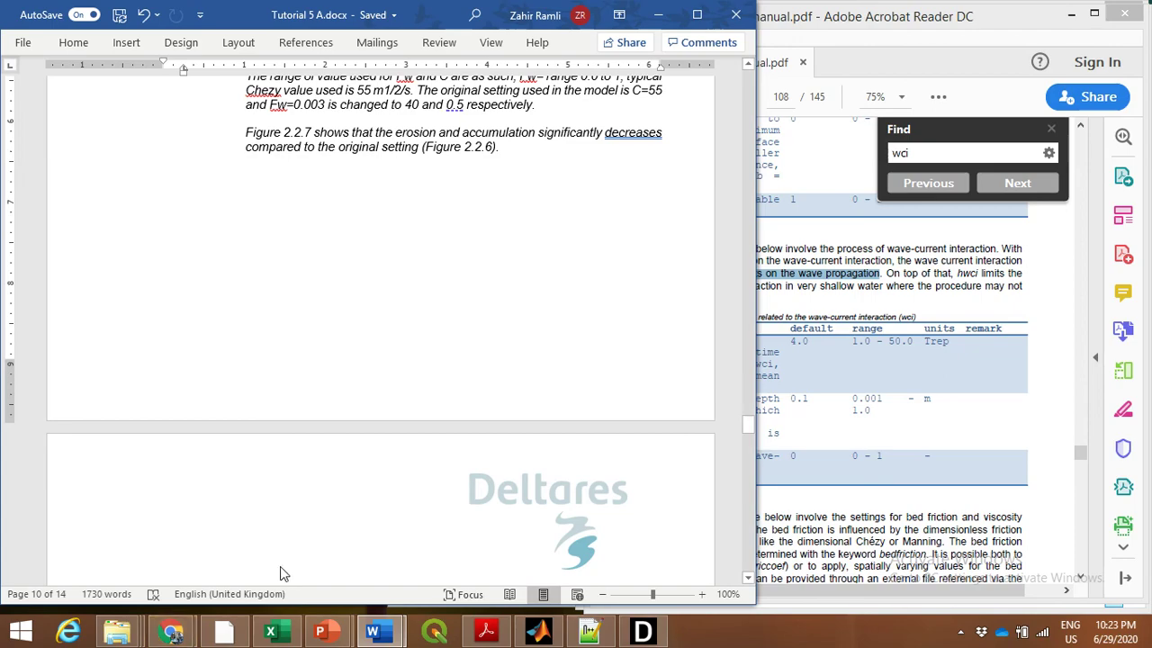
mouse_move(330, 637)
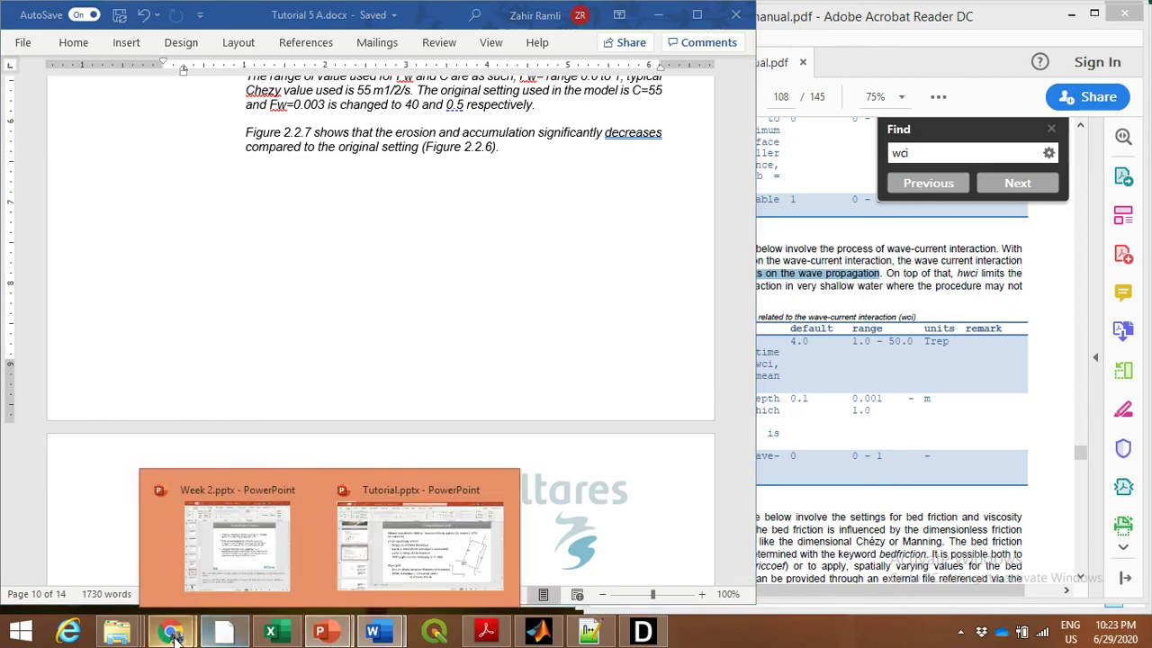
mouse_move(171, 634)
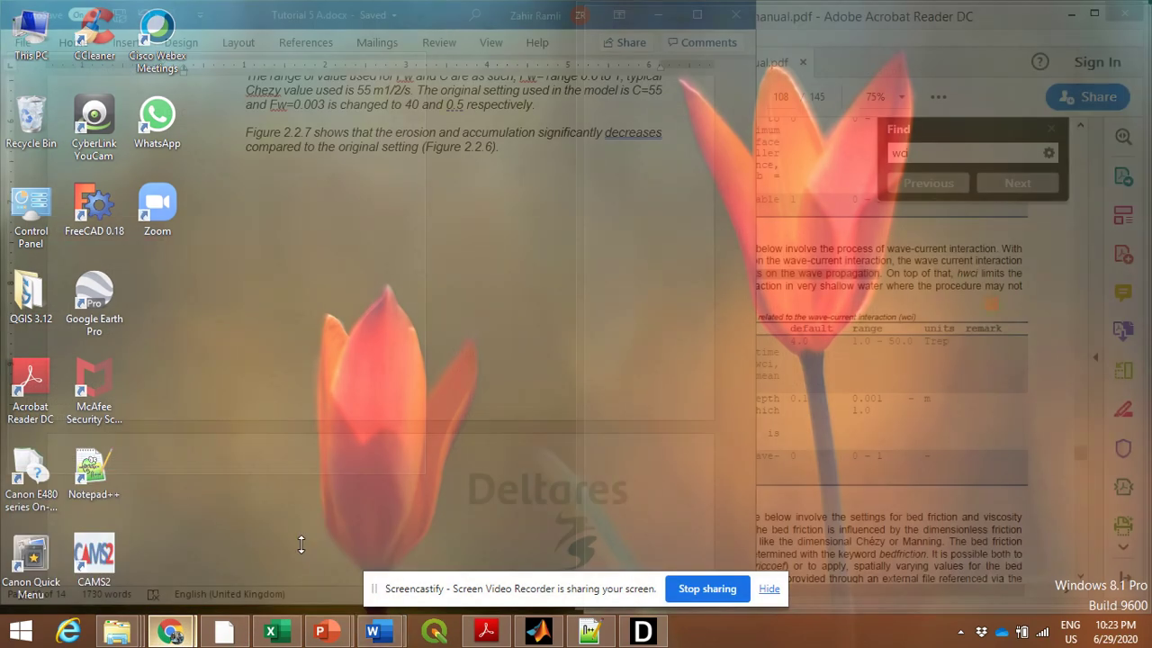